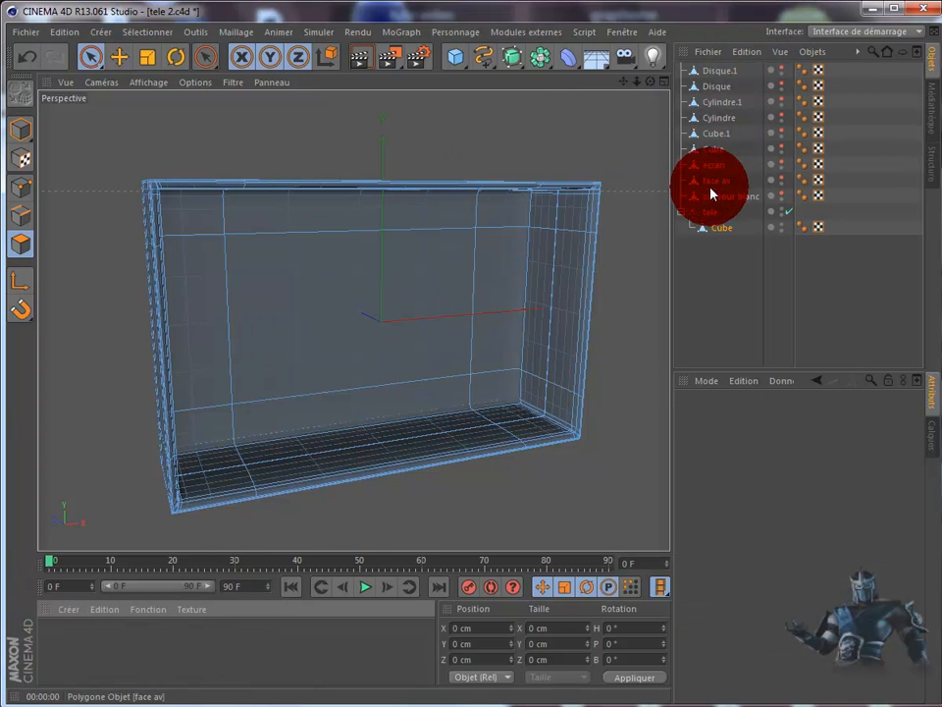
Move the Cube out of the tele object so it sits on its own in the hierarchy.
left_click(725, 247)
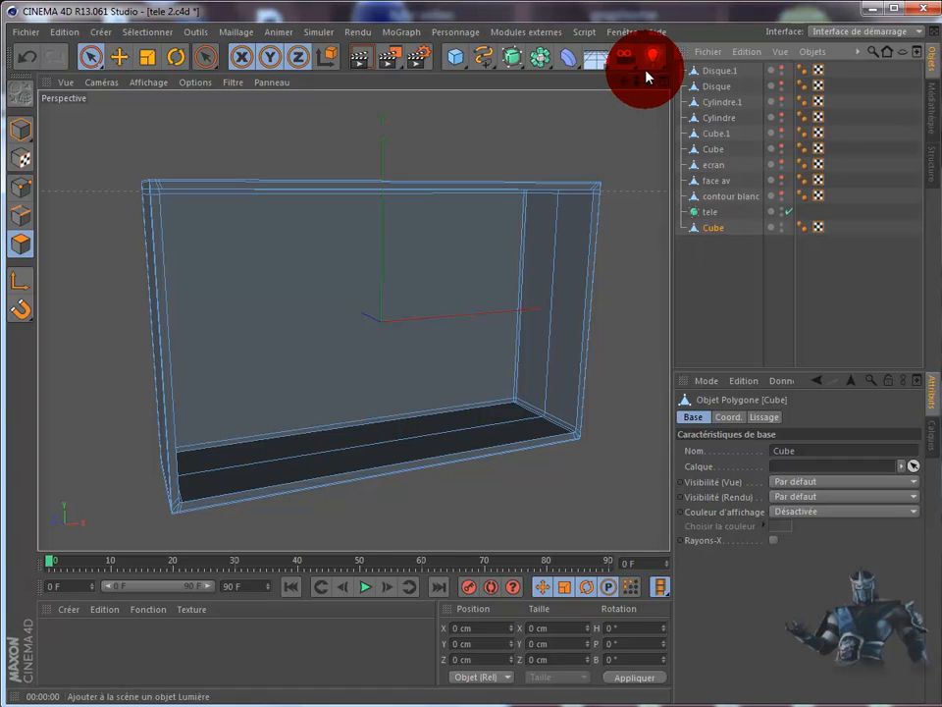
left_click_drag(648, 86, 574, 232)
left_click(726, 227)
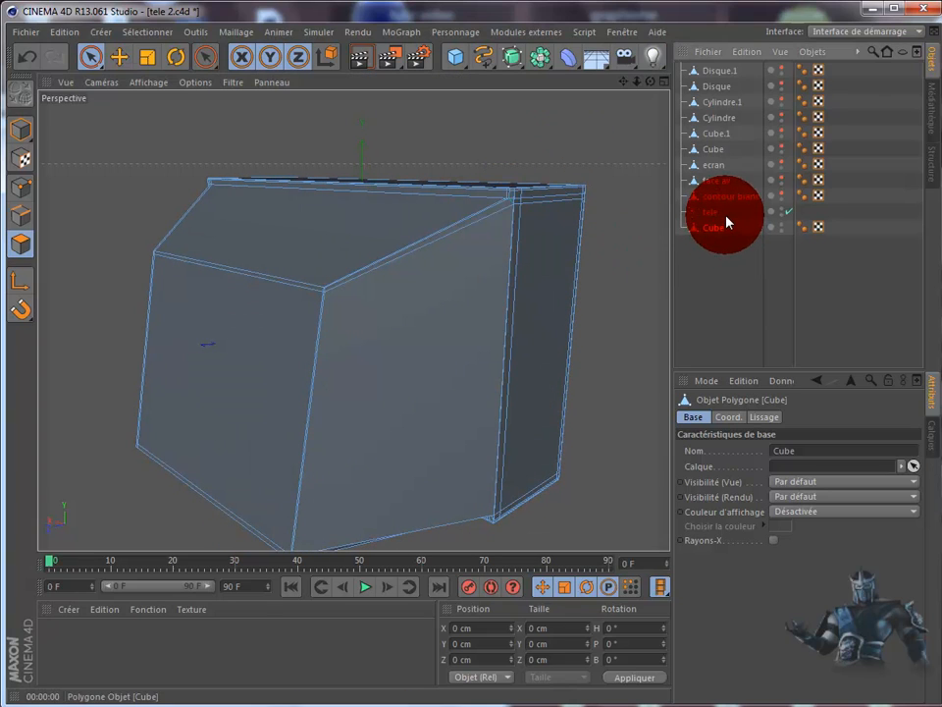
left_click_drag(726, 214, 727, 213)
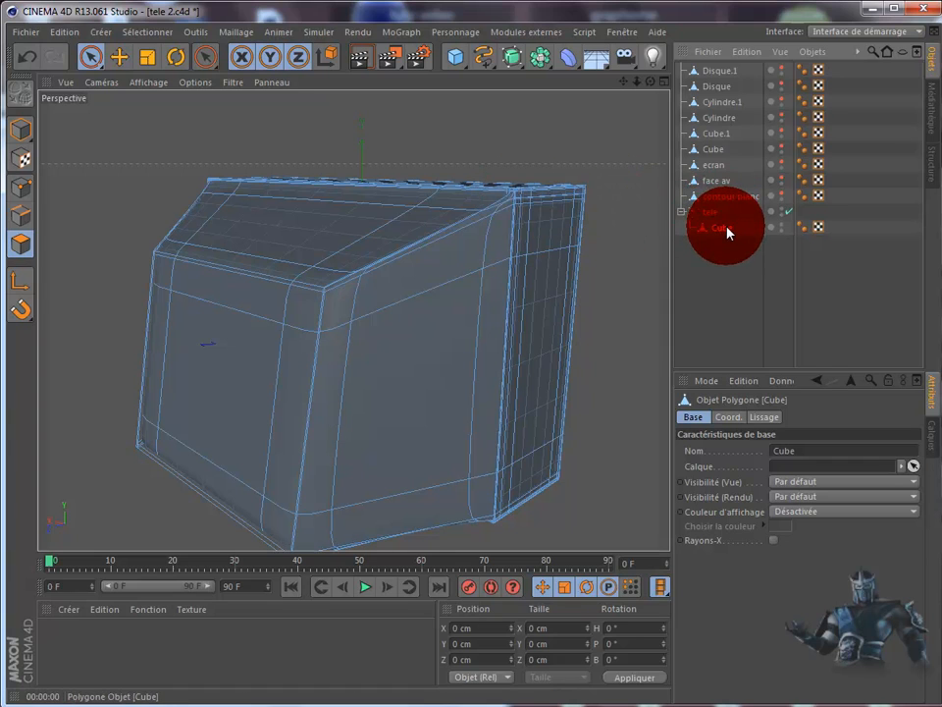
key("ctrl+z")
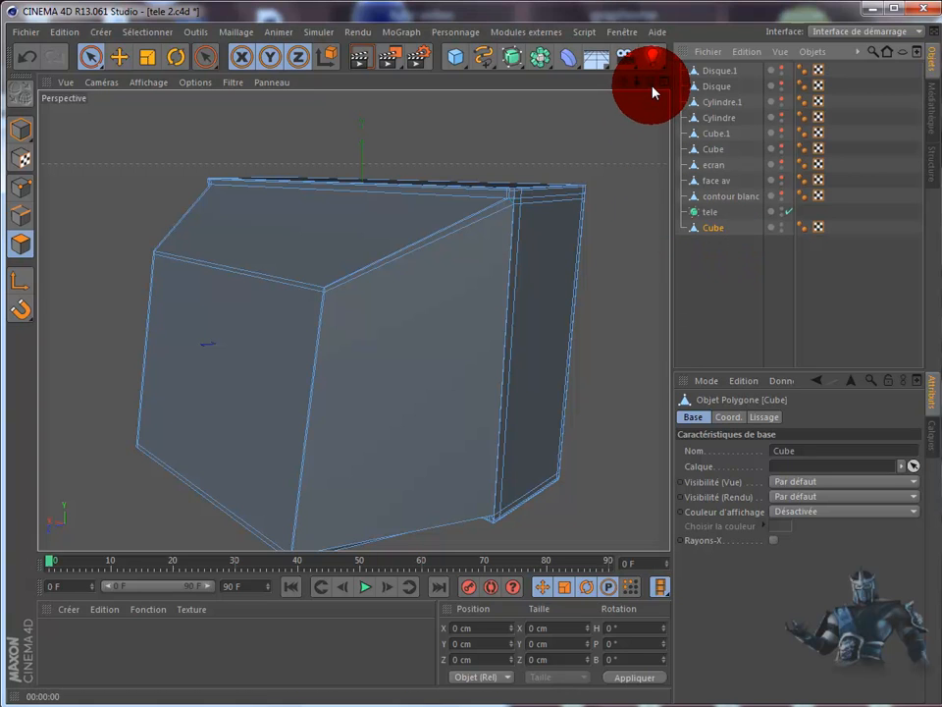
Create a new material and turn off its specularity channel.
mouse_move(649, 82)
left_mouse_down()
mouse_move(495, 390)
mouse_move(483, 384)
mouse_move(503, 394)
mouse_move(510, 139)
mouse_move(263, 180)
mouse_move(181, 206)
mouse_move(168, 221)
mouse_move(173, 286)
left_mouse_up()
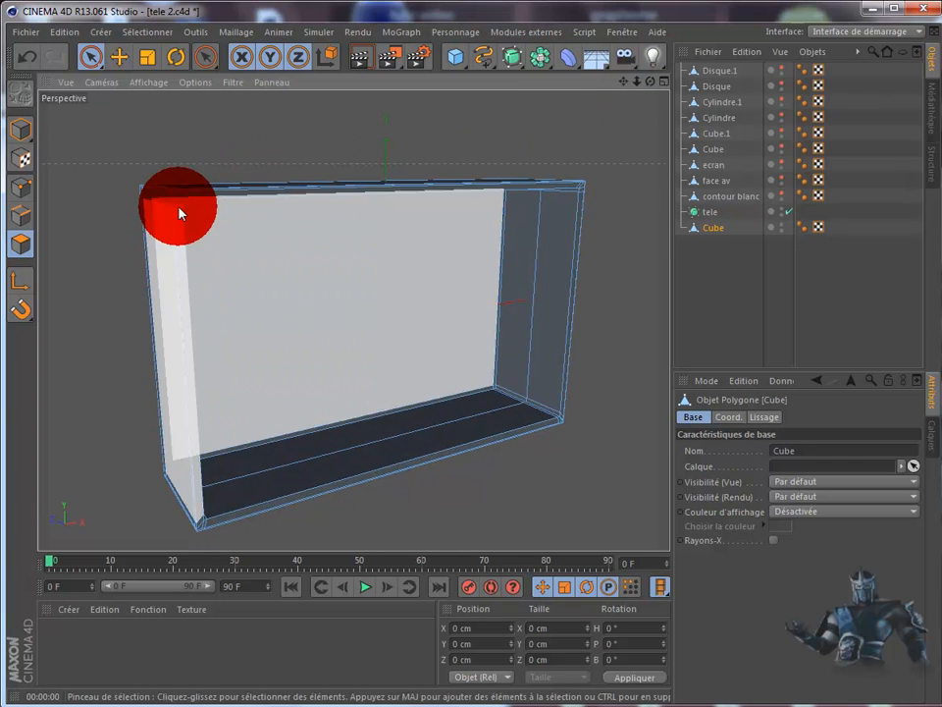
double_click(82, 659)
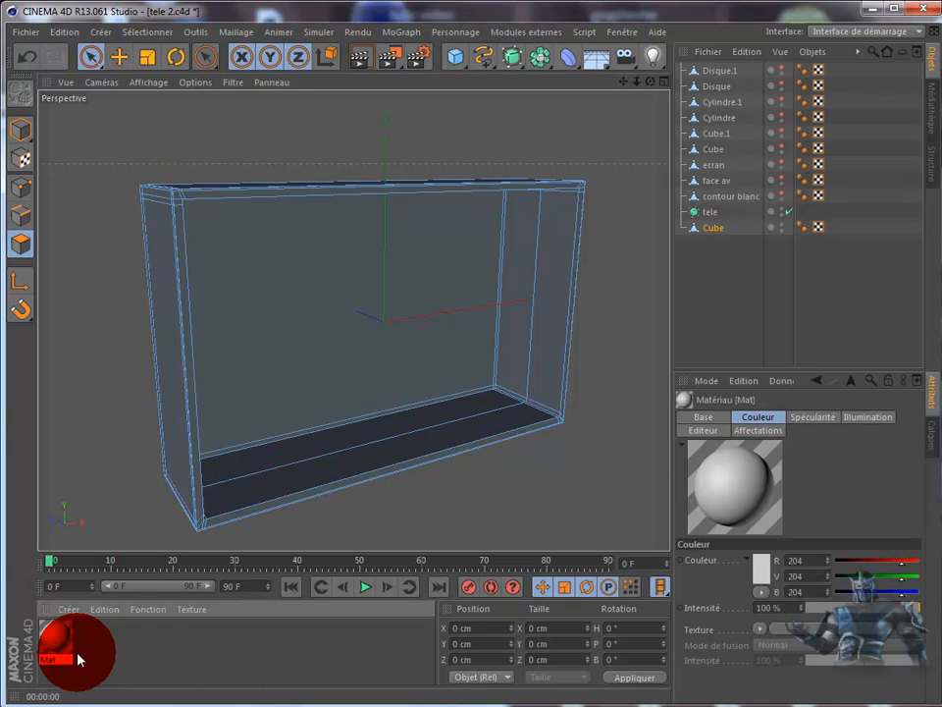
double_click(56, 643)
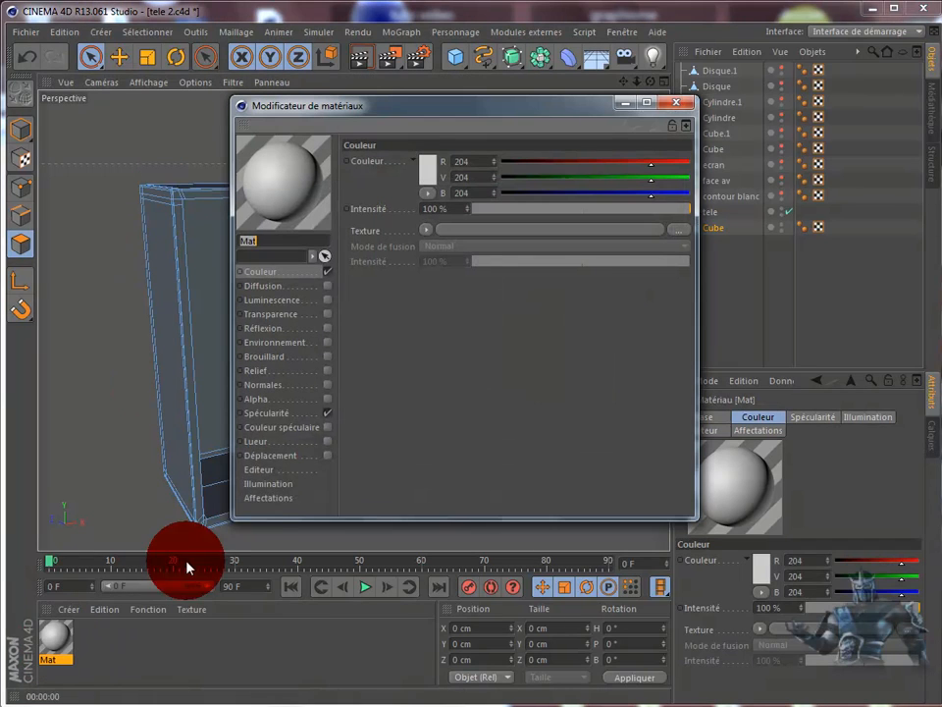
left_click(327, 413)
Load wood_031.jpg as the material's color texture without copying the image to the project location, and close the material editor.
left_click(675, 231)
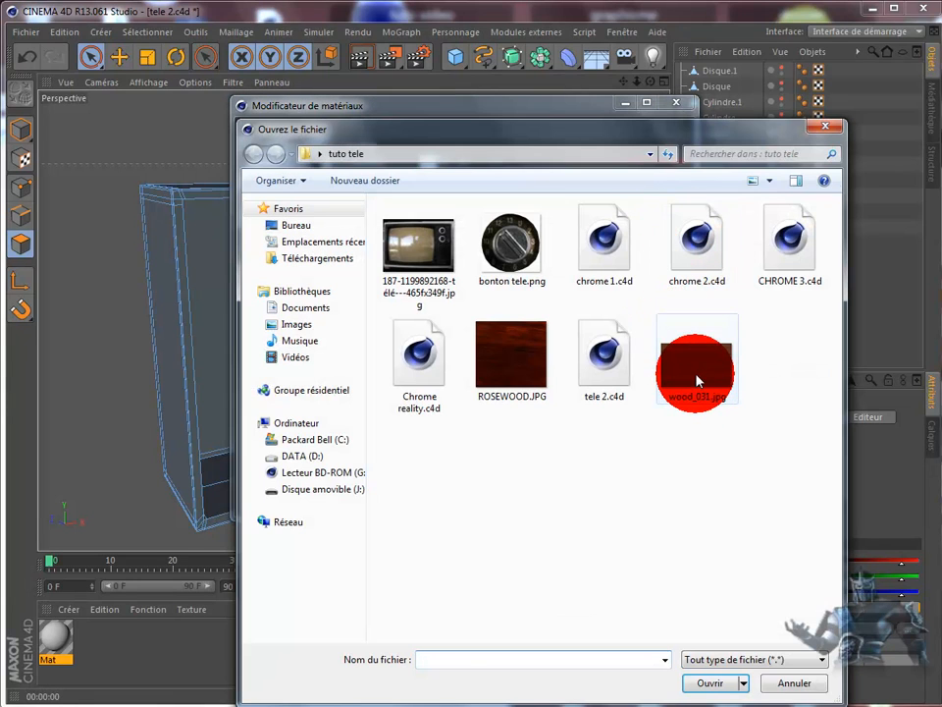
double_click(696, 393)
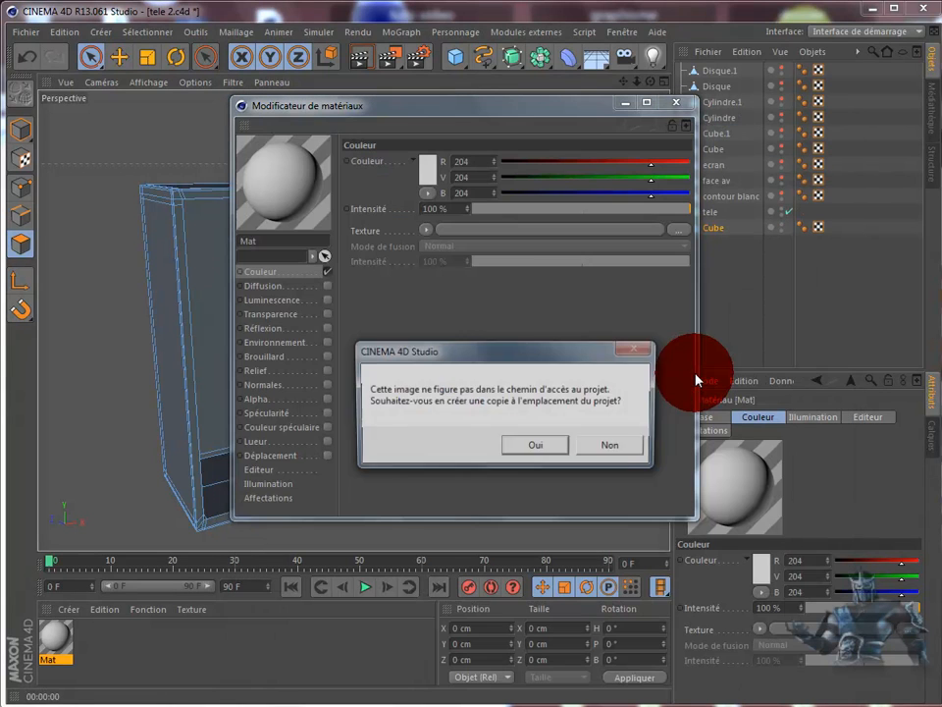
left_click(609, 445)
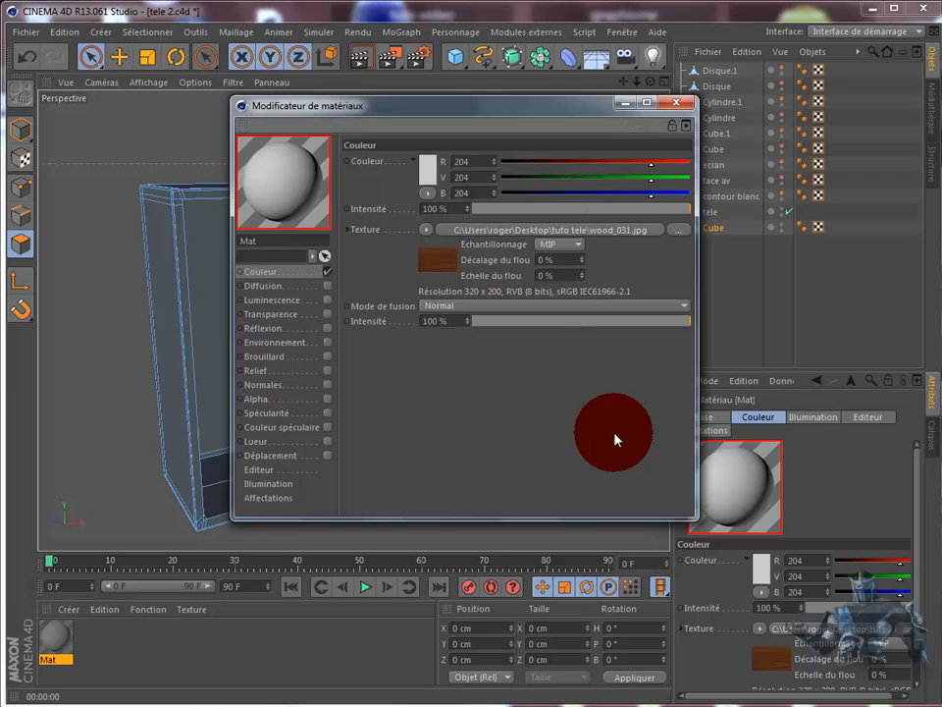
left_click(676, 108)
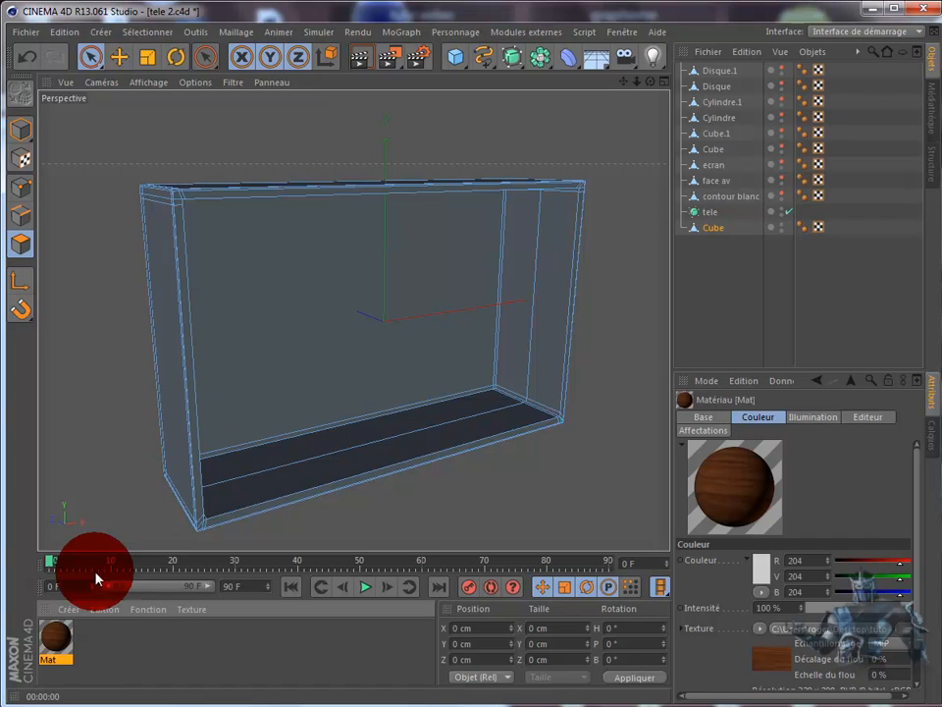
With the selection brush, select one side face of the TV's front frame with its adjoining upper and rear edge strips.
left_click_drag(61, 655, 505, 385)
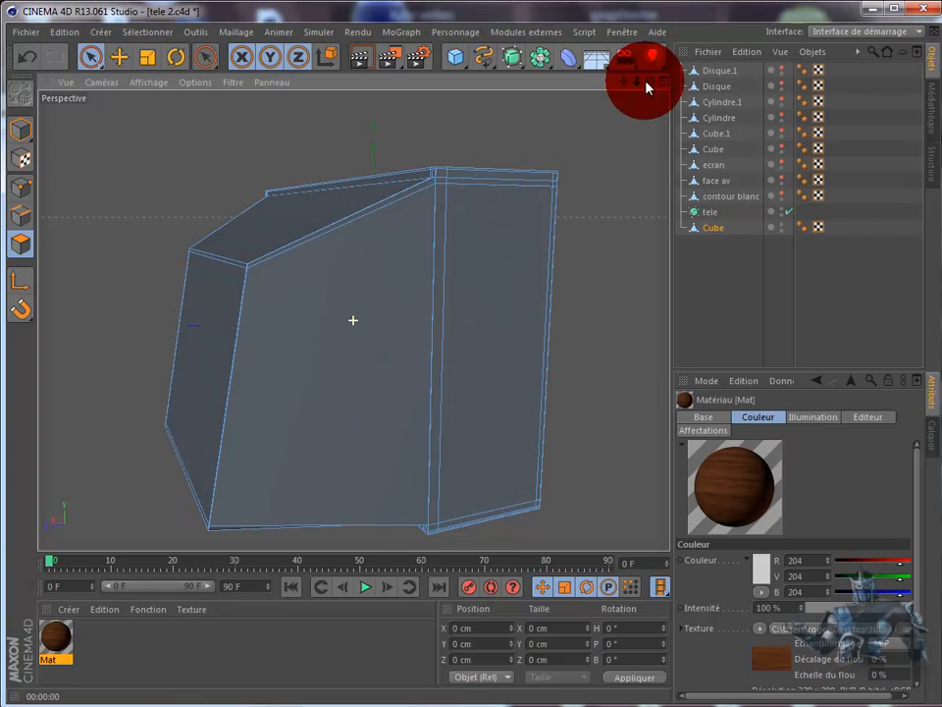
left_click(90, 58)
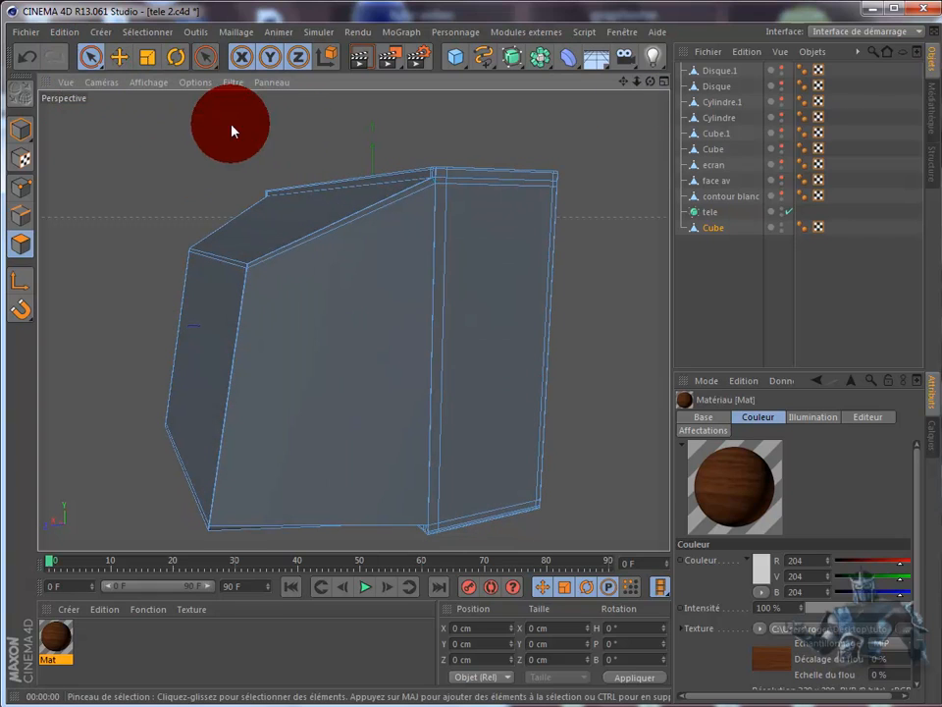
left_click(305, 187)
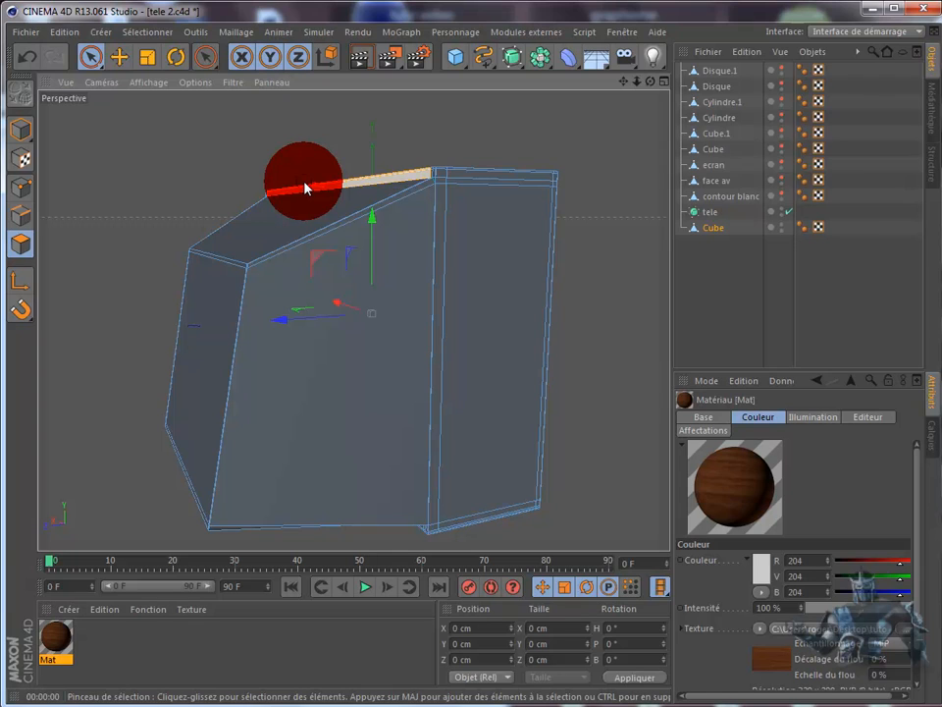
left_click(304, 188)
left_click(440, 177, "shift")
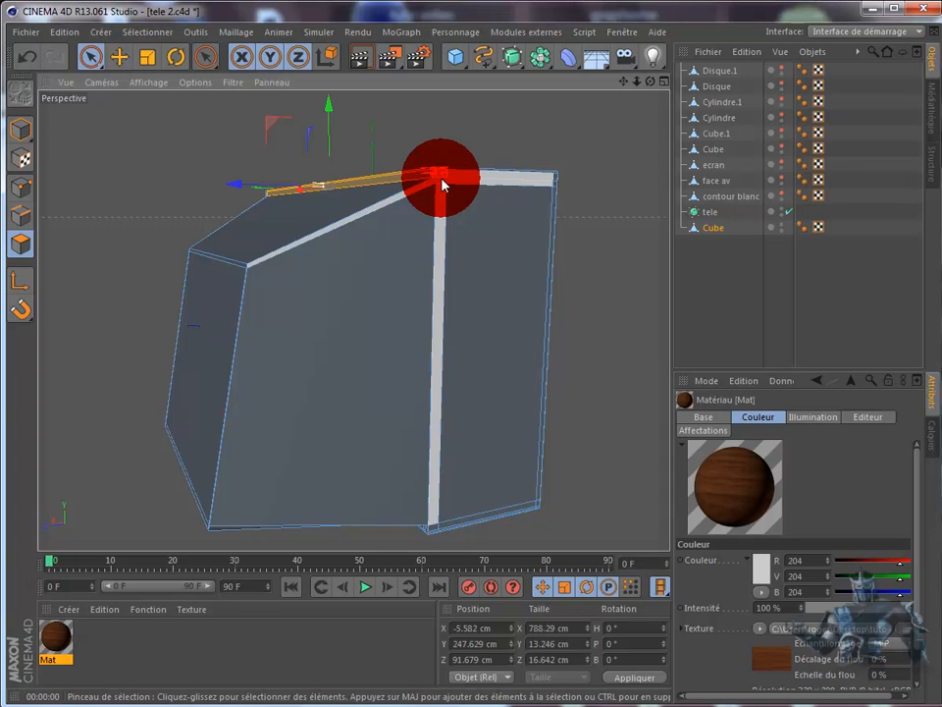
left_click(448, 178, "shift")
left_click(464, 215, "shift")
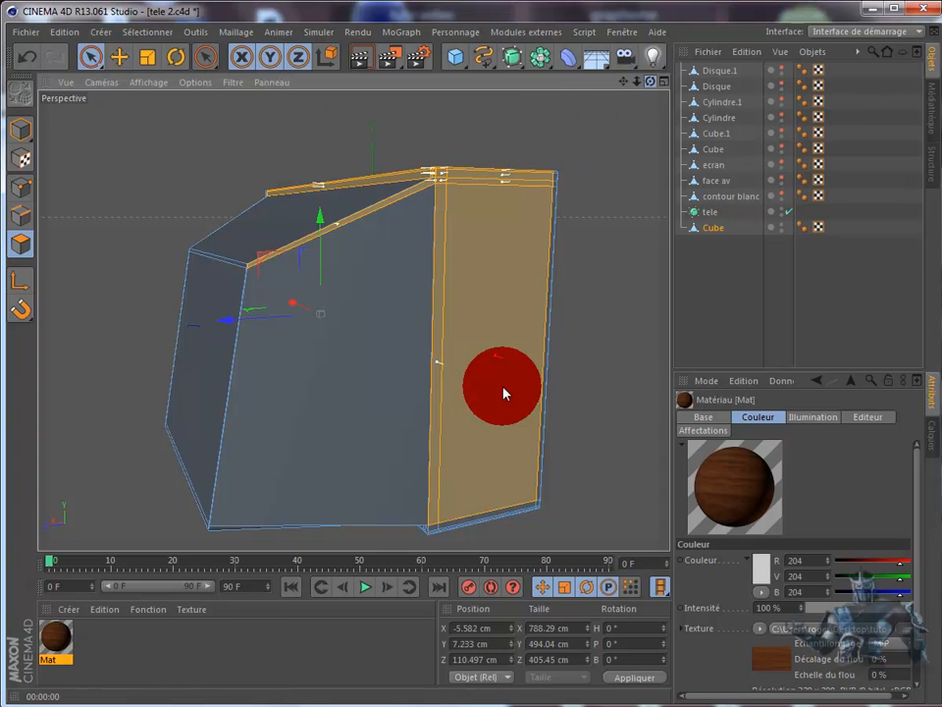
Add the frame's bottom face and the strips around its lower rear corner to the polygon selection.
left_click_drag(503, 392, 544, 226, "alt")
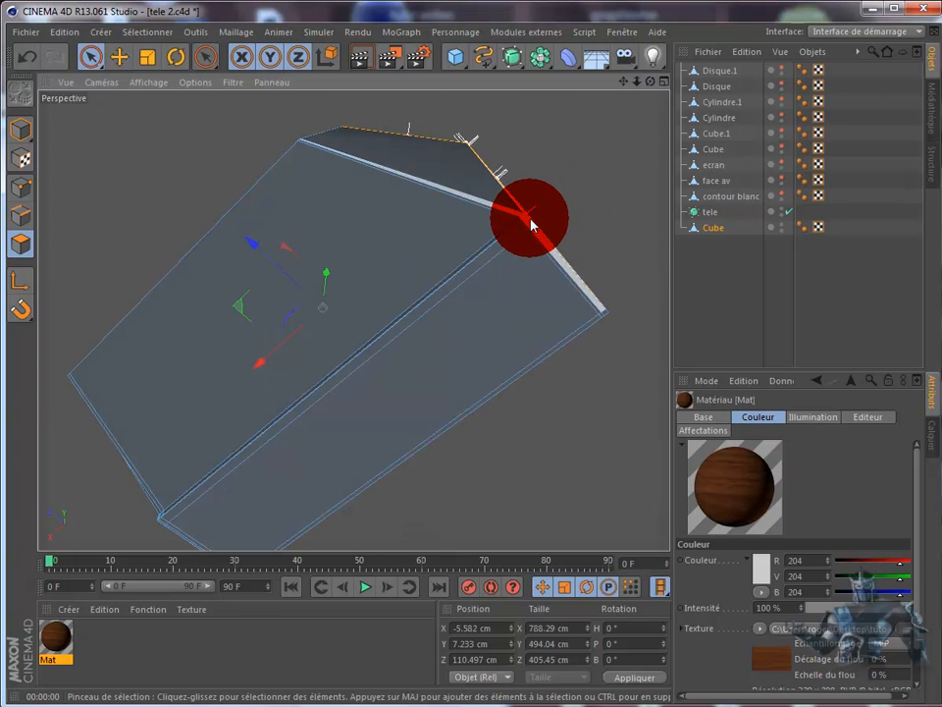
left_click(533, 231)
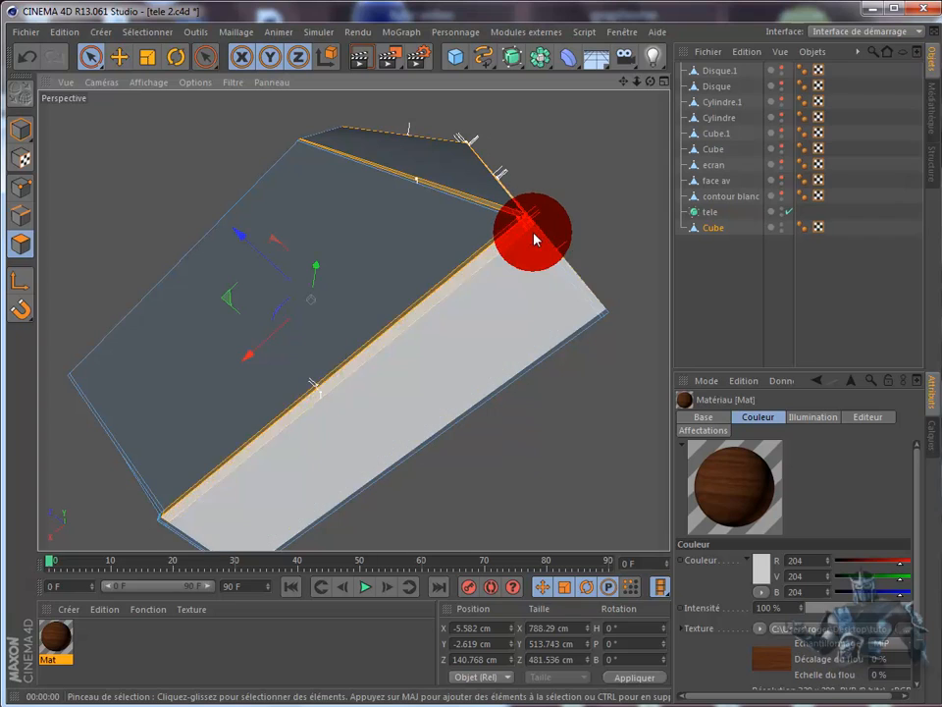
left_click(570, 305, "shift")
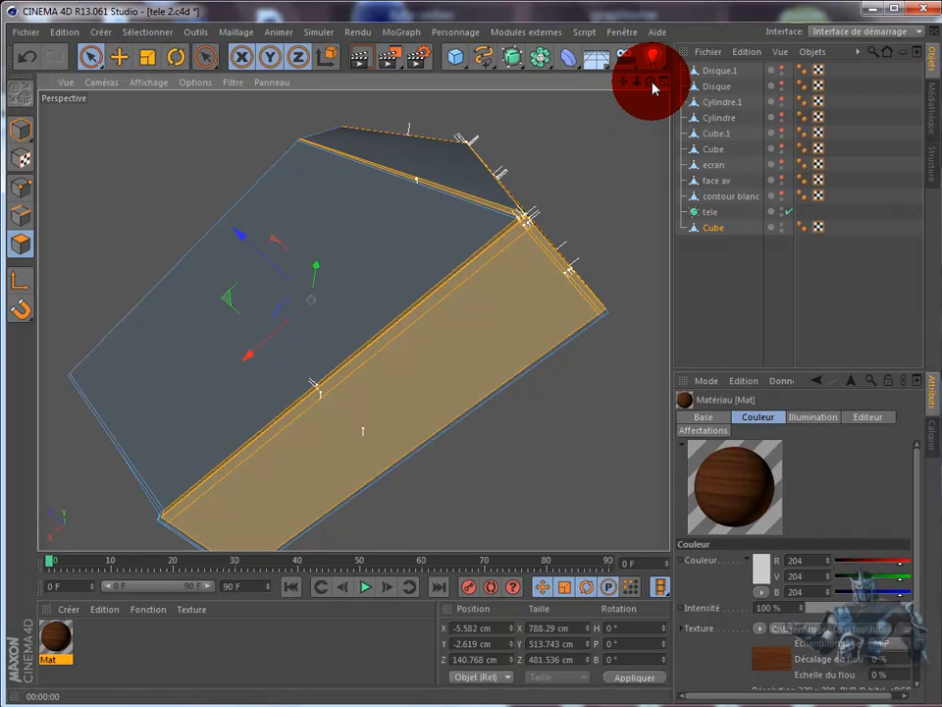
Add the narrow strips around the frame's front opening, including its corners, to the polygon selection.
left_click_drag(503, 388, 504, 394, "alt")
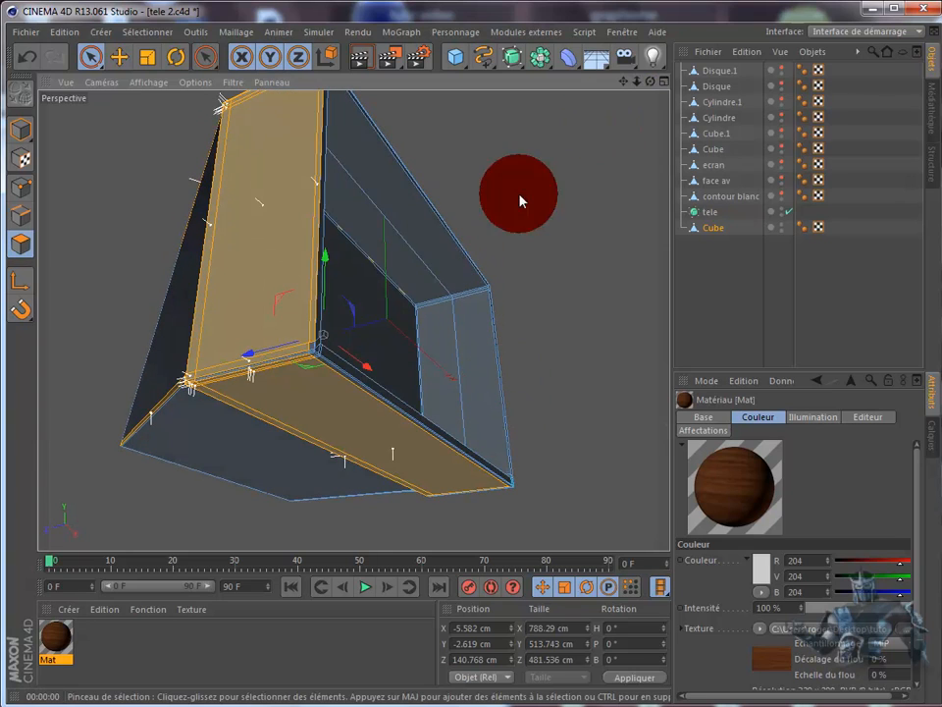
key("Delete")
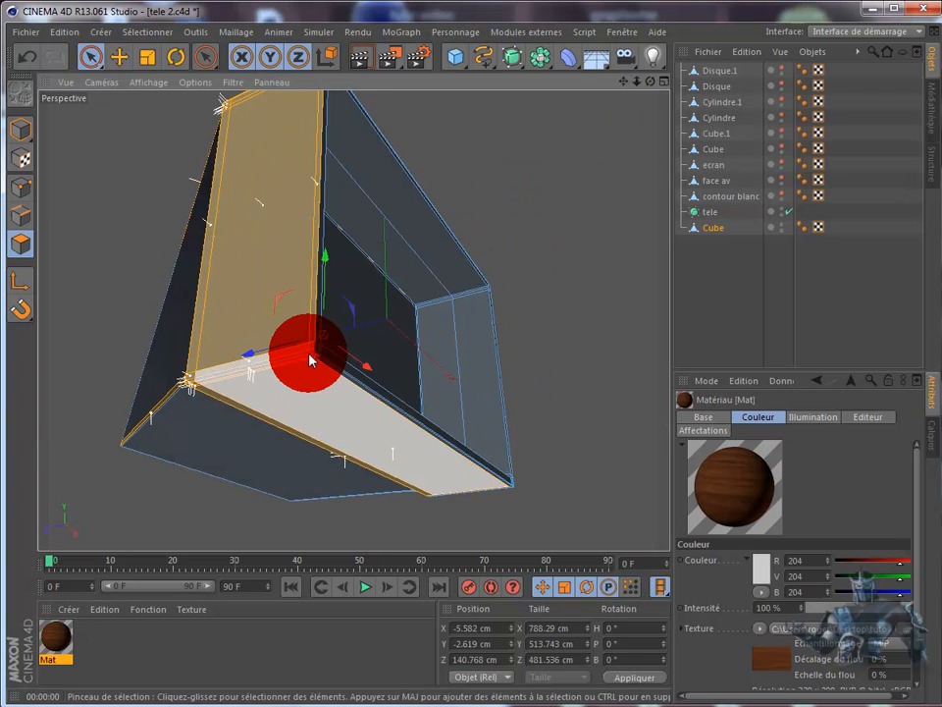
mouse_move(310, 359)
left_mouse_down()
mouse_move(315, 168)
mouse_move(300, 388)
left_mouse_up()
left_click(338, 374, "shift")
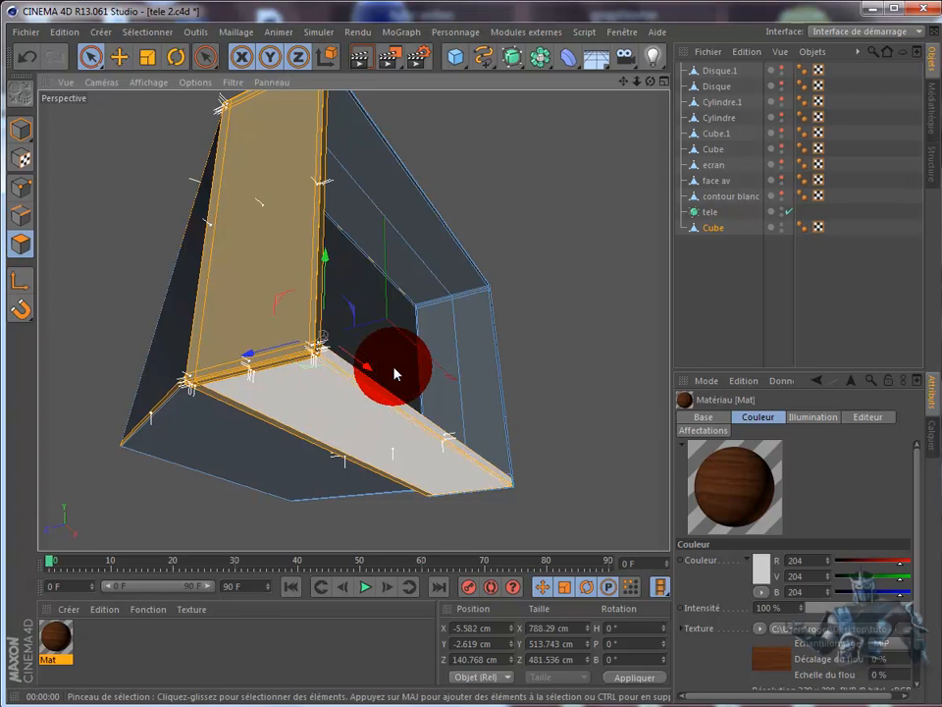
left_click_drag(650, 81, 504, 389)
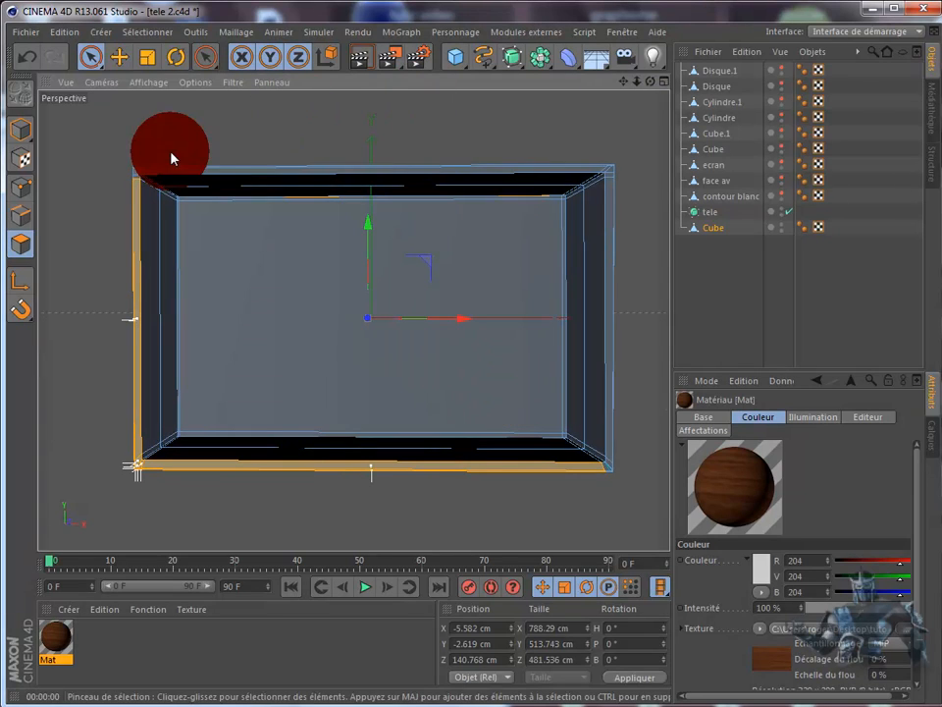
mouse_move(134, 173)
left_mouse_down()
mouse_move(138, 461)
mouse_move(570, 484)
mouse_move(608, 476)
mouse_move(604, 178)
mouse_move(652, 84)
mouse_move(504, 388)
left_mouse_up()
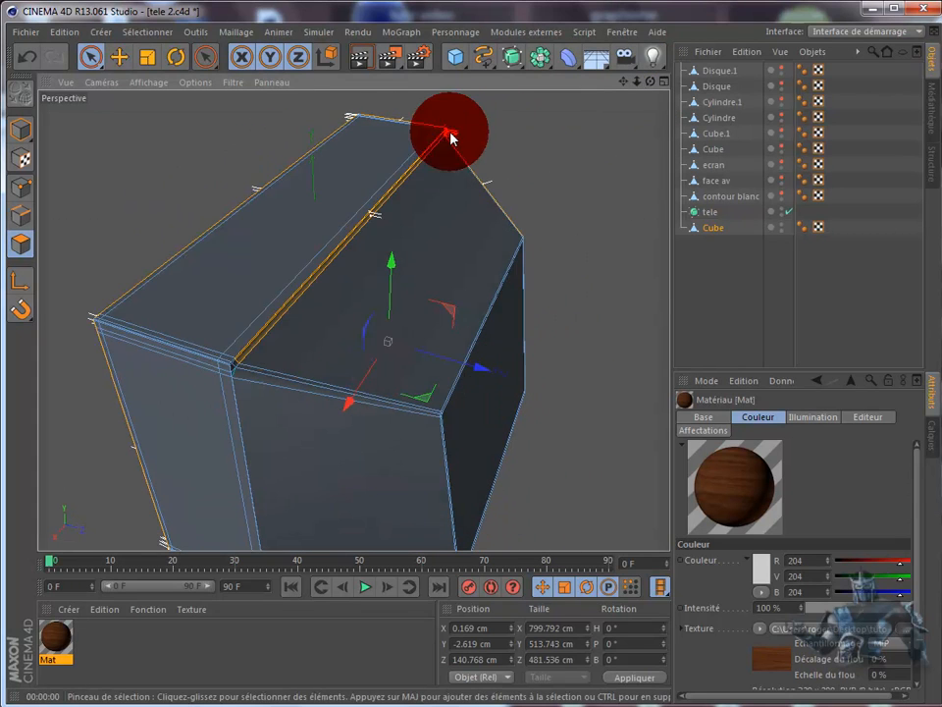
Add the frame's top face, the opposite side face and the remaining corner and edge strips to the selection.
mouse_move(396, 145)
left_mouse_down()
mouse_move(404, 117)
mouse_move(434, 134)
mouse_move(401, 138)
mouse_move(210, 322)
mouse_move(206, 354)
mouse_move(226, 374)
mouse_move(190, 436)
mouse_move(327, 246)
left_mouse_up()
left_click(327, 245)
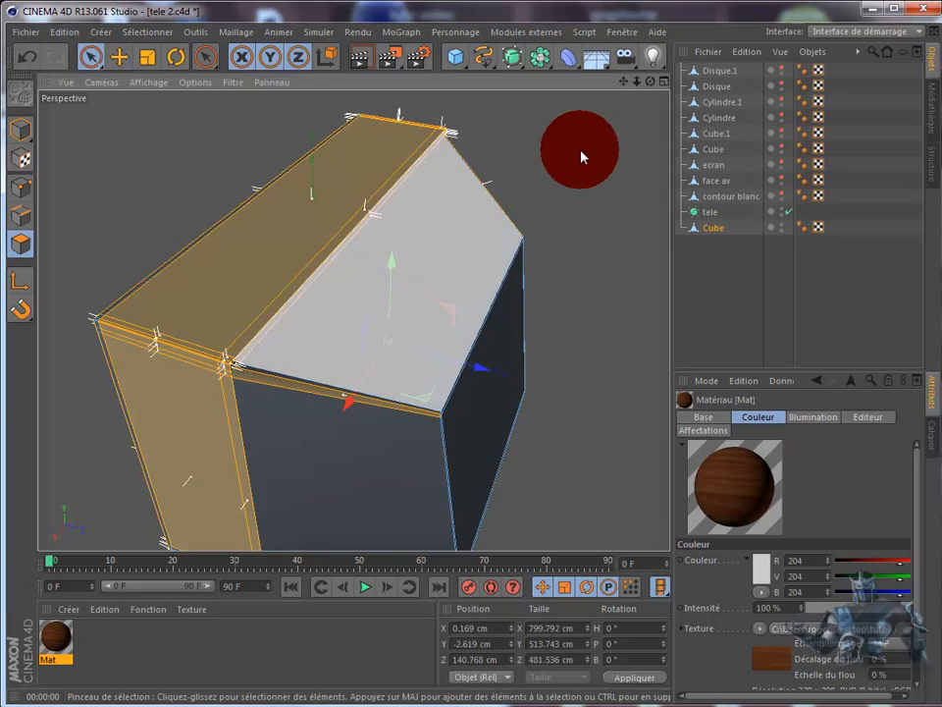
left_click_drag(651, 81, 502, 387)
left_click(265, 289)
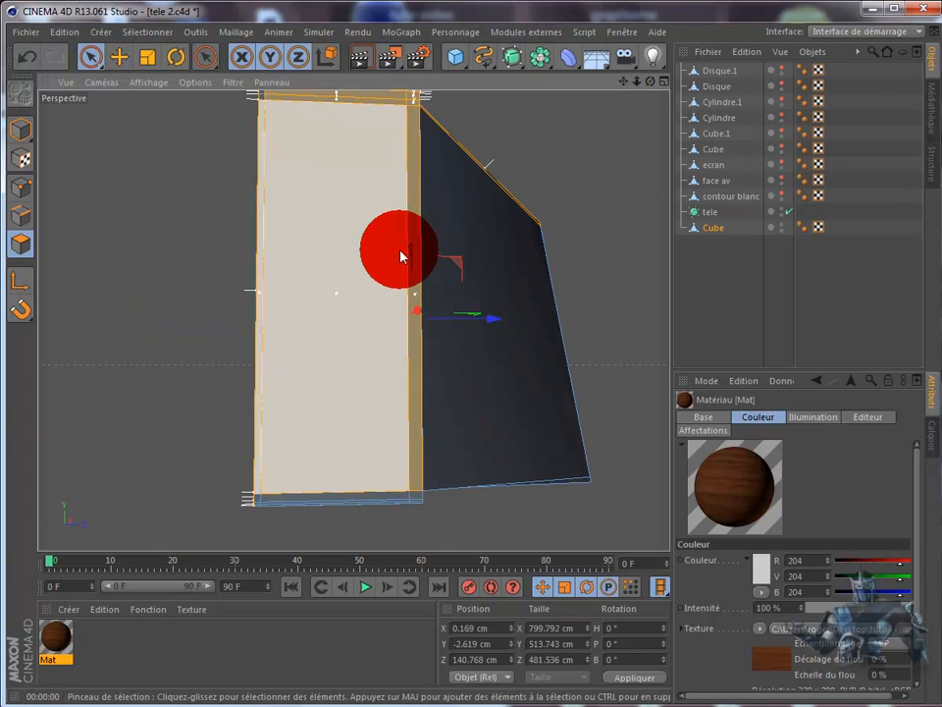
mouse_move(652, 85)
left_mouse_down()
mouse_move(507, 379)
mouse_move(497, 385)
mouse_move(372, 278)
mouse_move(363, 306)
mouse_move(300, 299)
left_mouse_up()
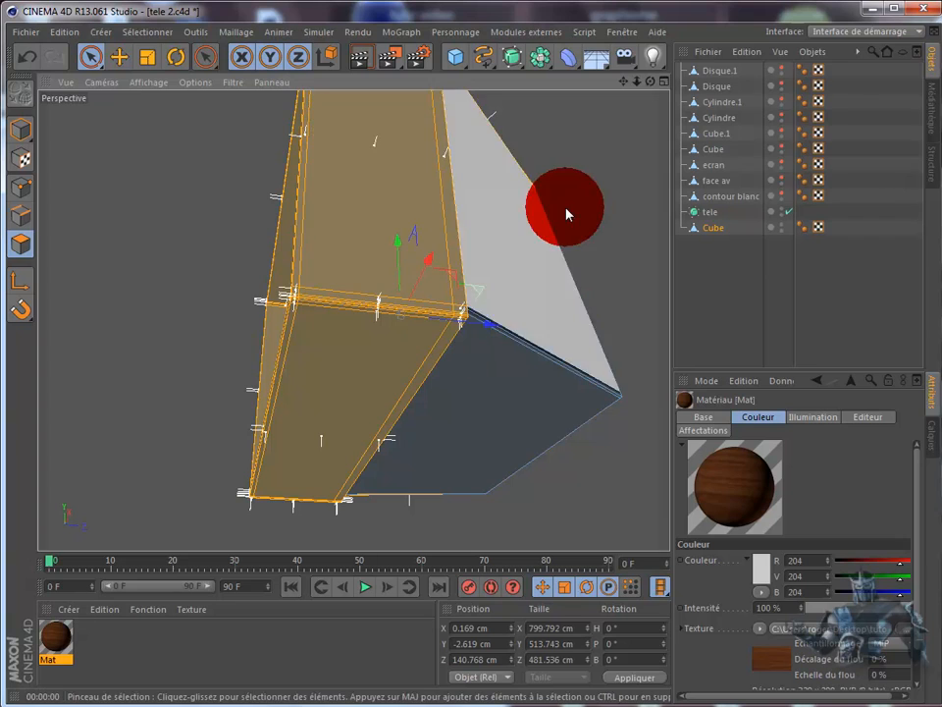
left_click_drag(651, 81, 501, 387)
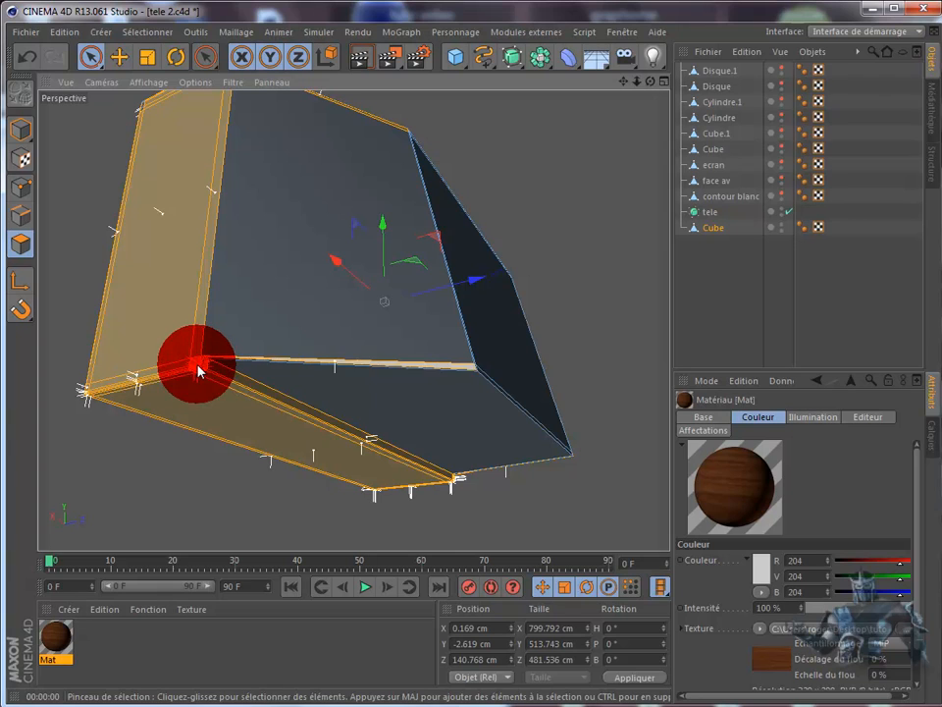
left_click(198, 370)
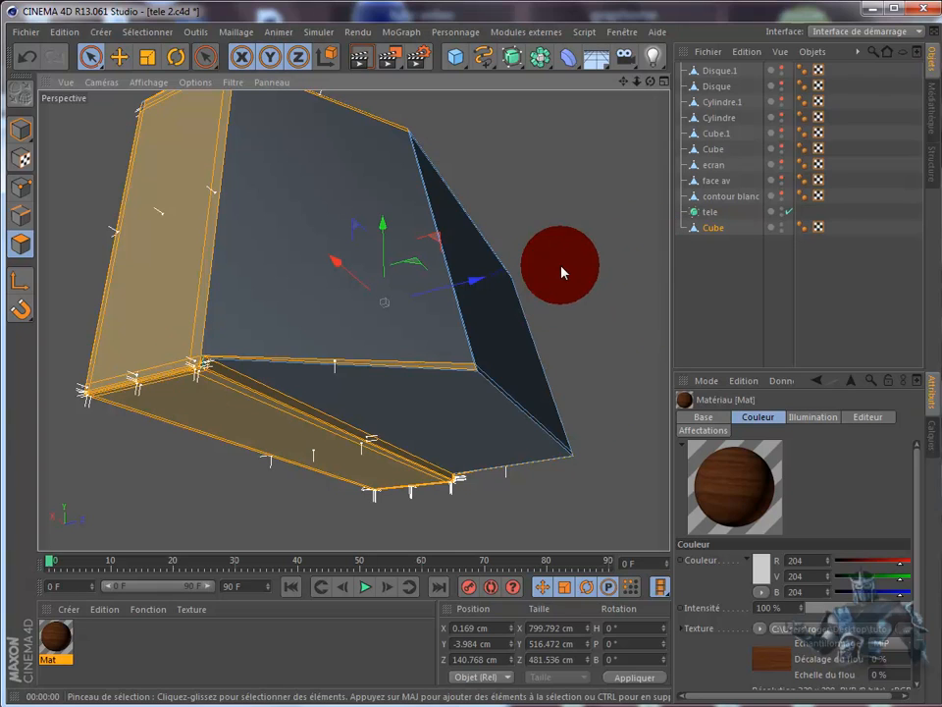
Remove the thin edge strips of the tapered rear body from the selection, keeping only the front frame's polygons.
left_click(119, 57)
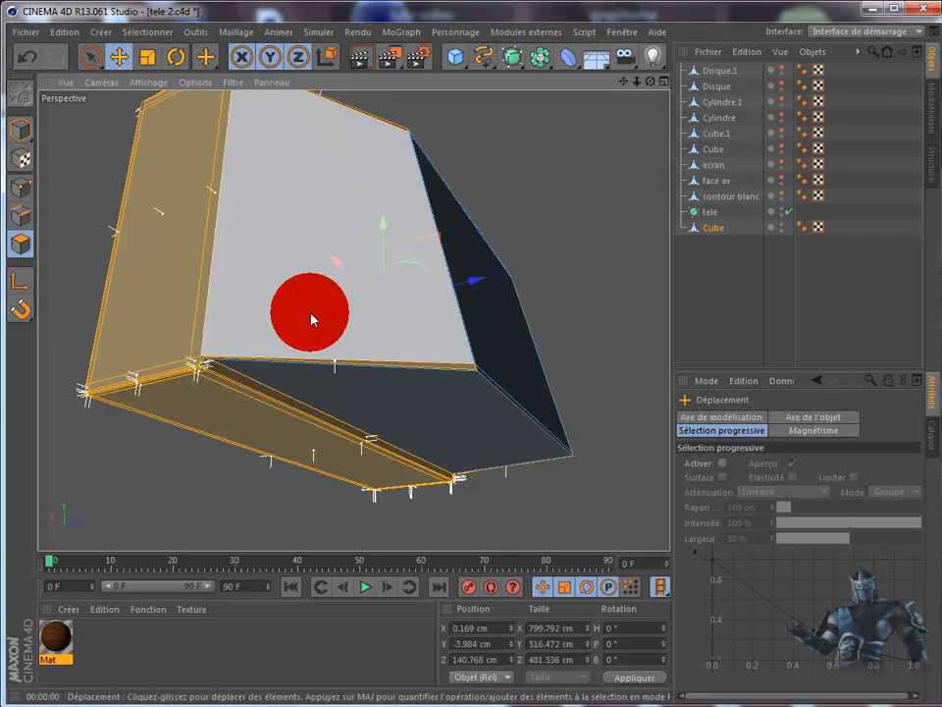
left_click(393, 364, "ctrl")
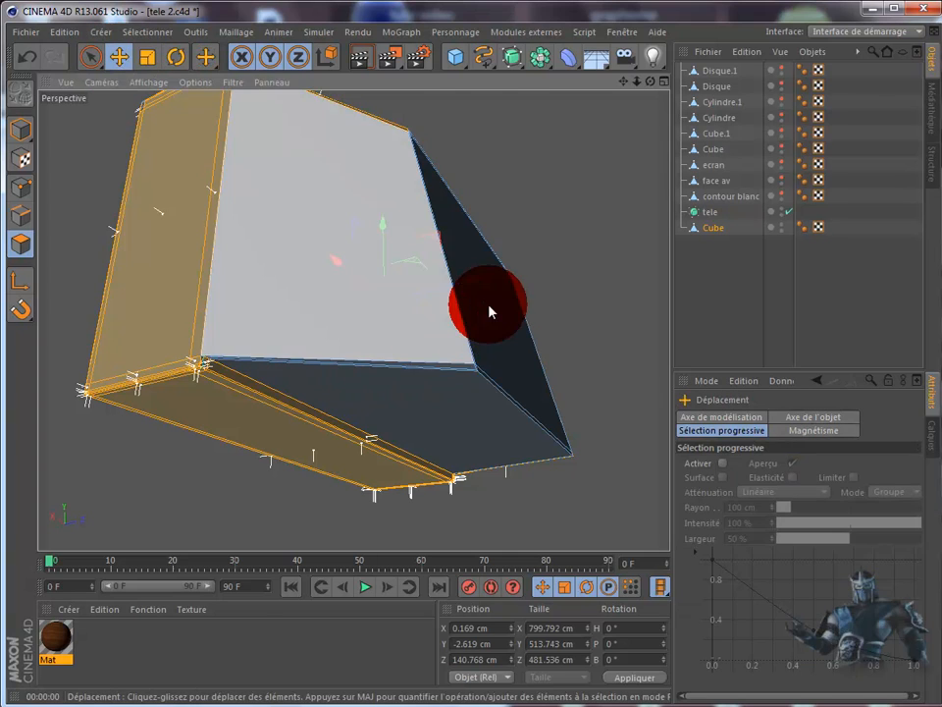
left_click_drag(655, 86, 334, 380)
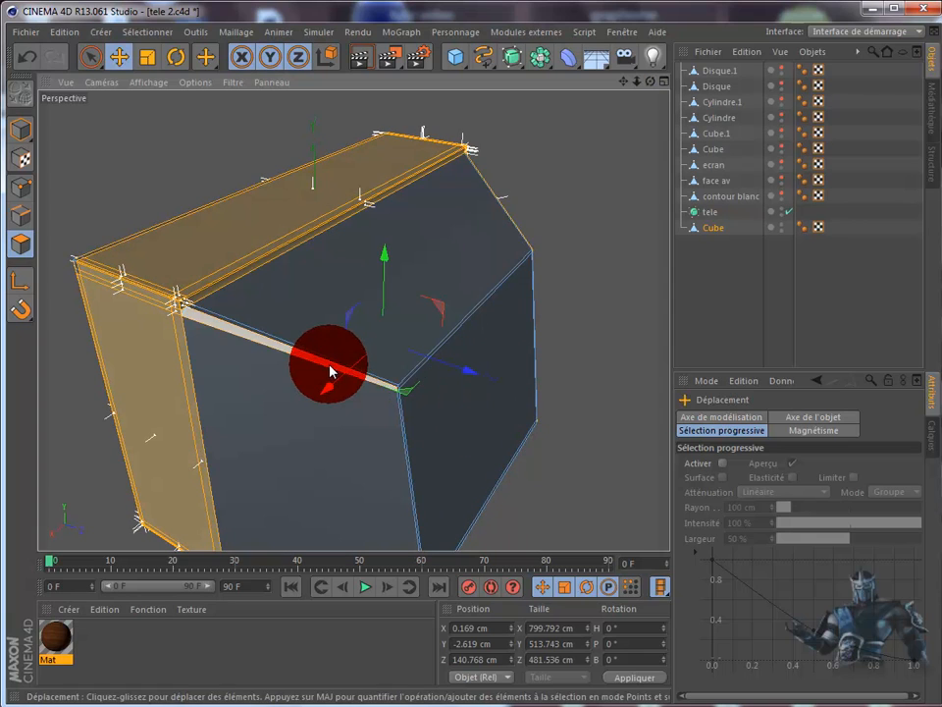
left_click_drag(651, 82, 498, 243)
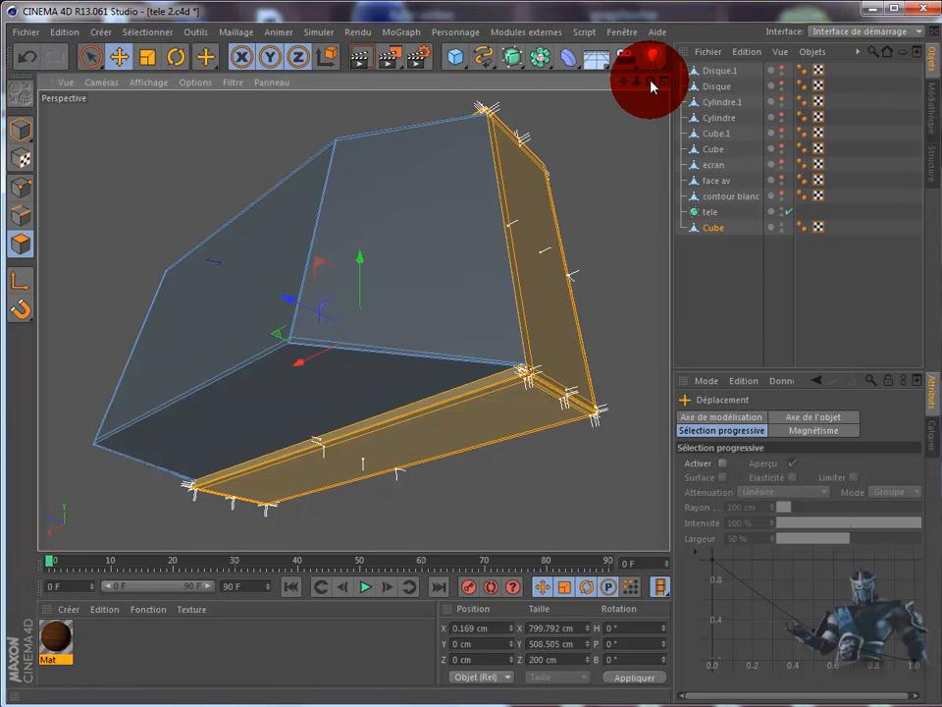
Apply the wood material Mat to the selected front frame polygons.
left_click_drag(655, 89, 506, 393)
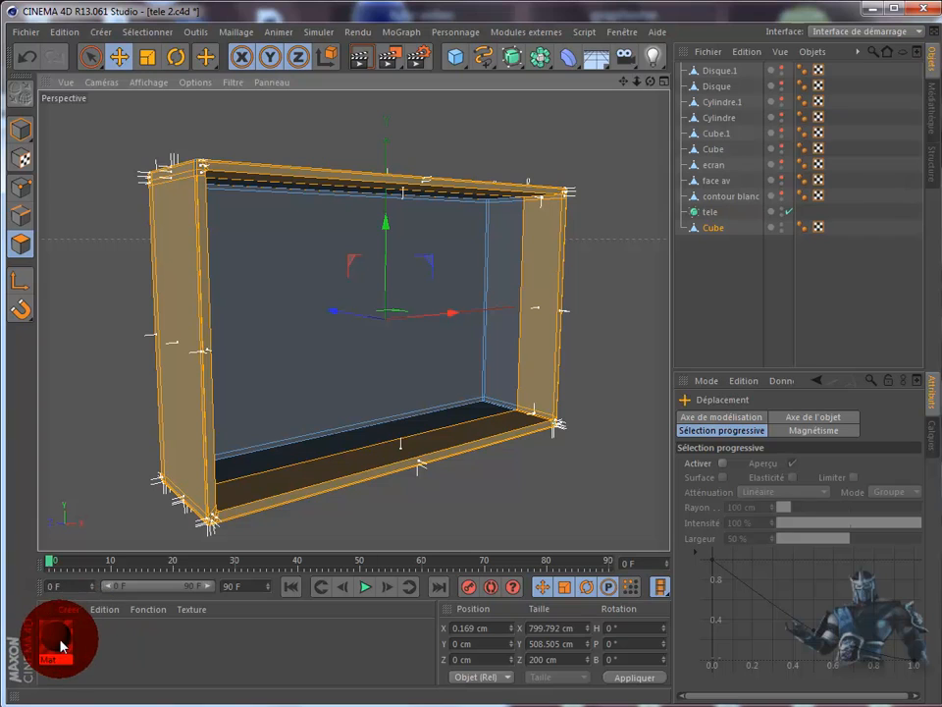
left_click_drag(59, 644, 175, 410)
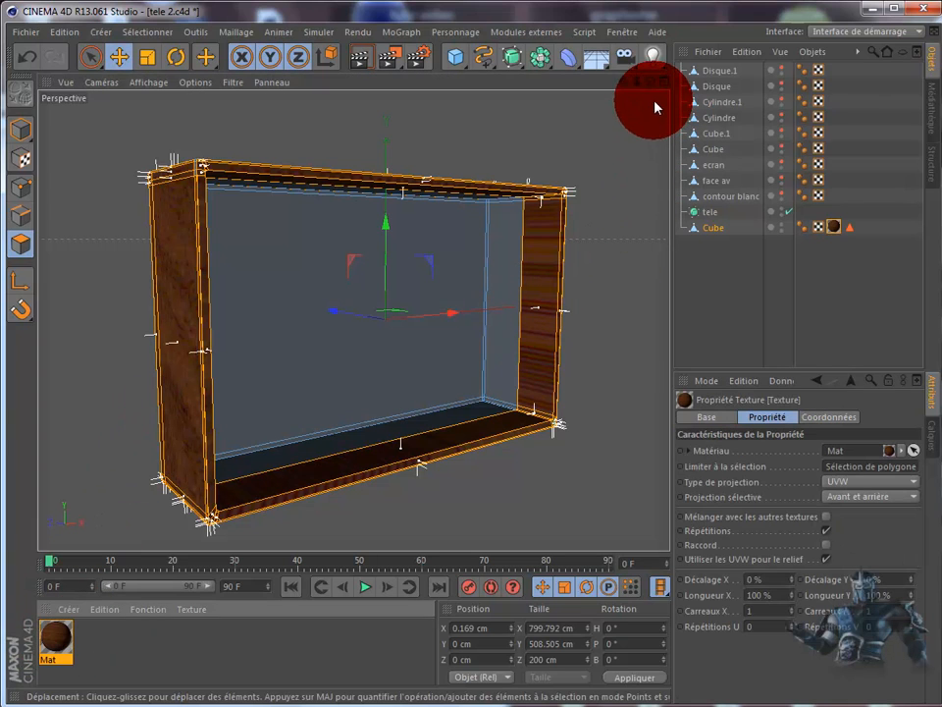
Undo the accidental vertical move of the frame selection and add the missed polygons at its upper front corner with the selection brush.
left_click_drag(650, 81, 504, 387)
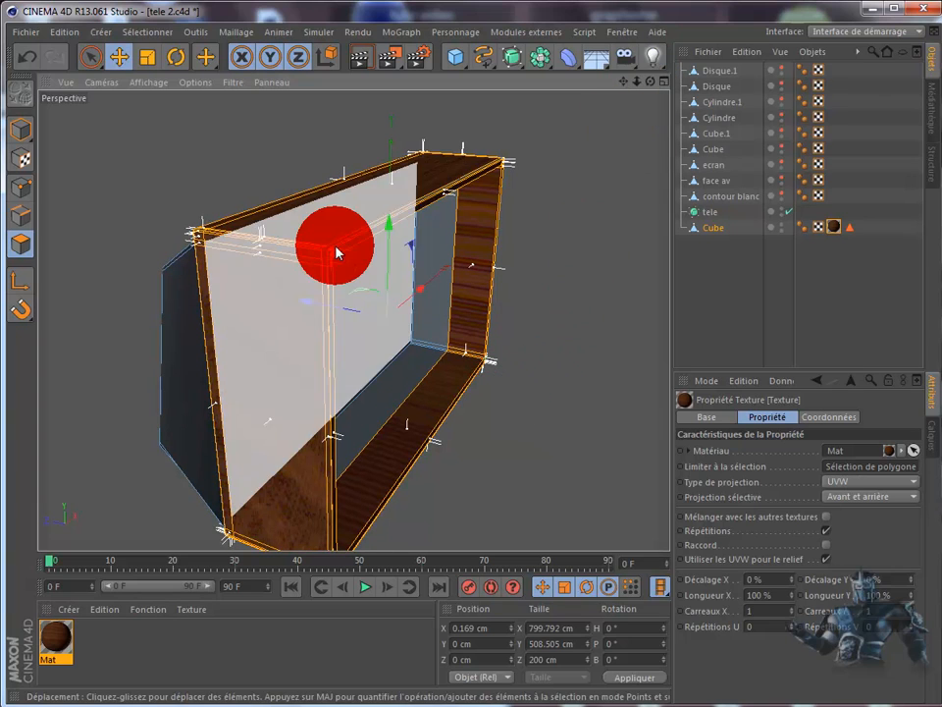
left_click_drag(330, 253, 326, 246)
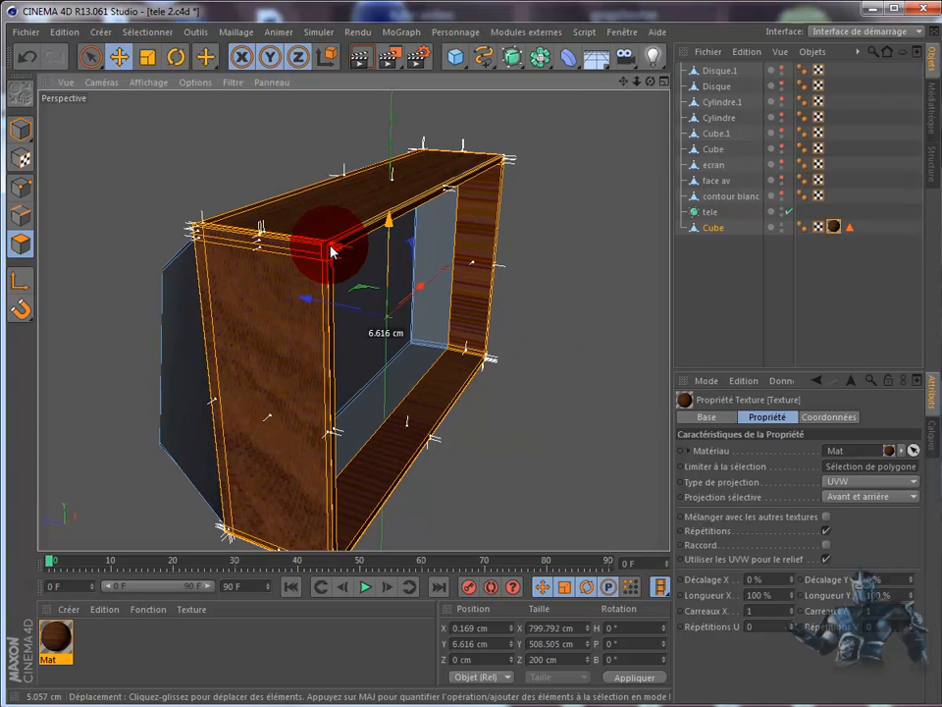
left_click(22, 56)
left_click(91, 56)
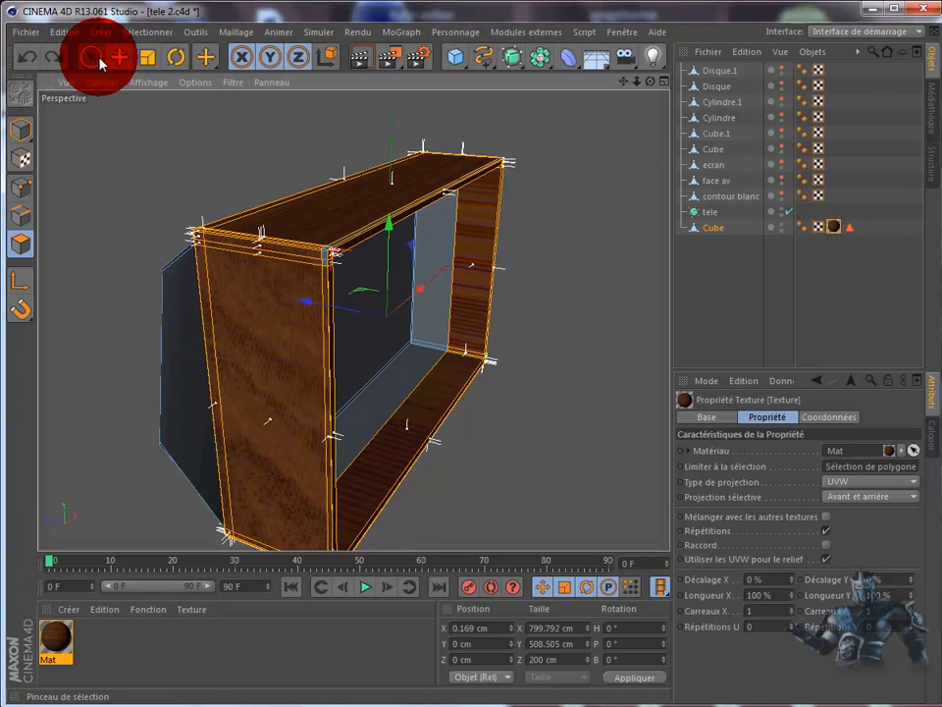
mouse_move(305, 239)
left_mouse_down()
mouse_move(329, 247)
mouse_move(325, 270)
left_mouse_up()
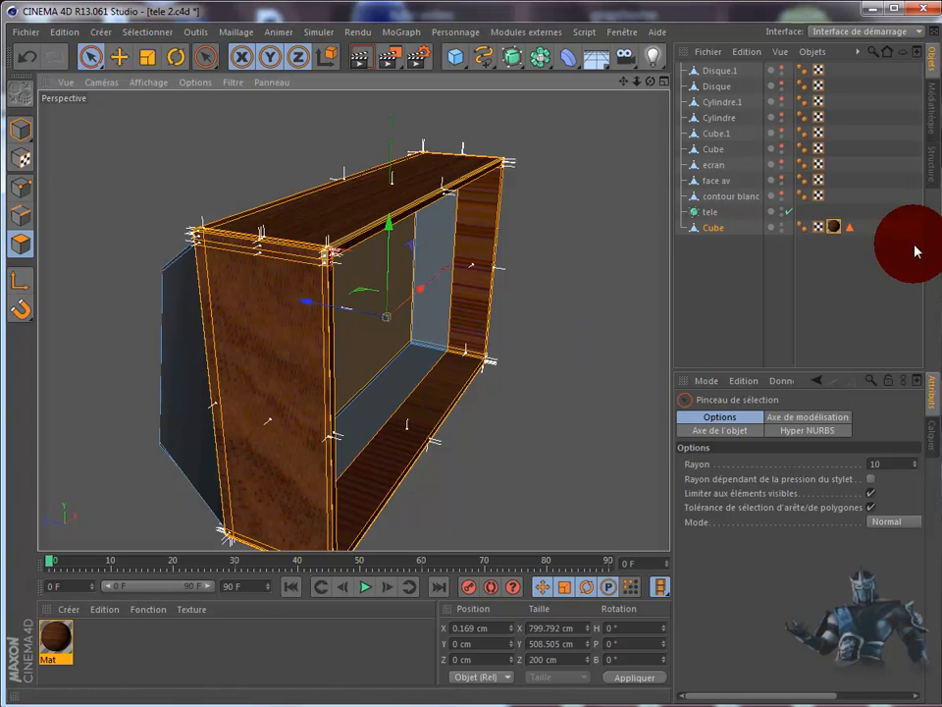
Replace the Cube object's wood texture tag by deleting it and reapplying Mat to the updated polygon selection.
left_click(832, 228)
key("Delete")
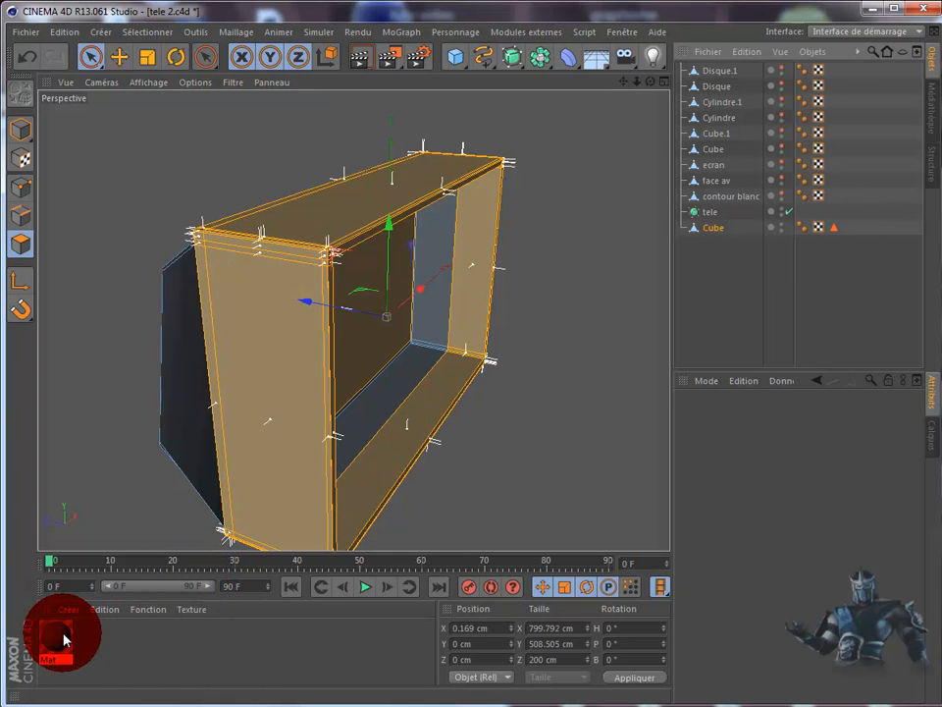
left_click_drag(64, 638, 291, 353)
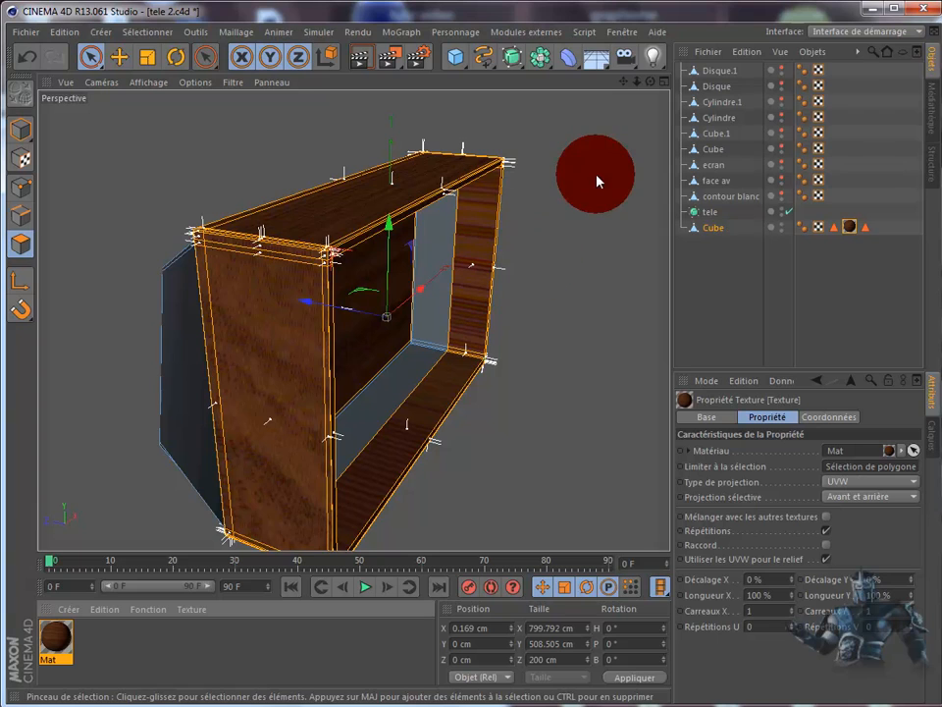
Place the Cube object under the tele object and inspect the smoothed cabinet's wood texture from behind and in front.
mouse_move(647, 85)
left_mouse_down()
mouse_move(504, 393)
mouse_move(741, 196)
mouse_move(726, 214)
left_mouse_up()
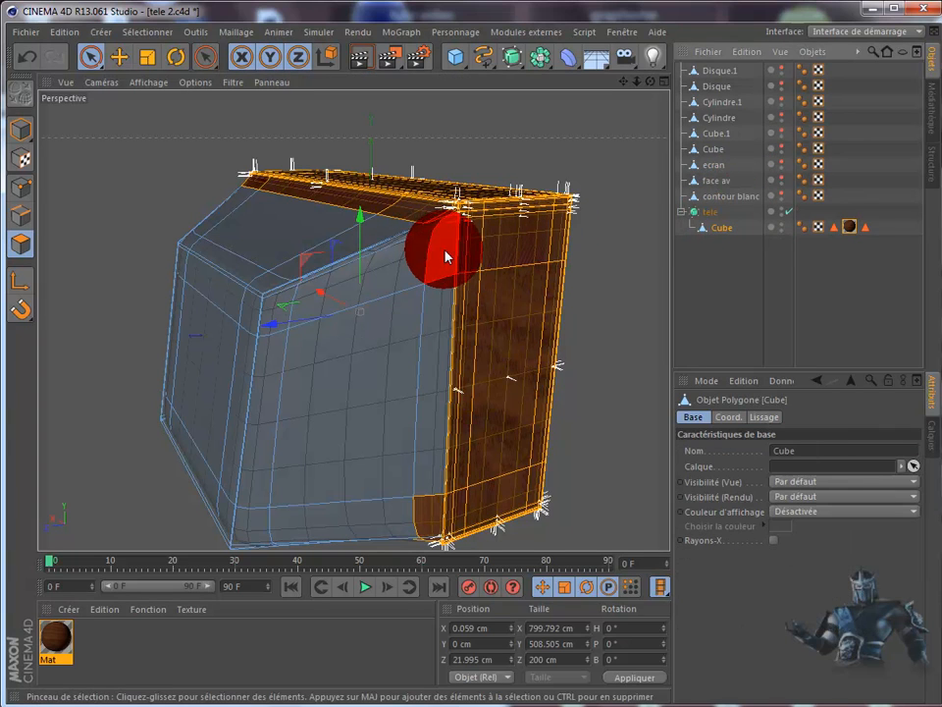
mouse_move(441, 260)
left_mouse_down()
mouse_move(420, 280)
mouse_move(415, 333)
left_mouse_up()
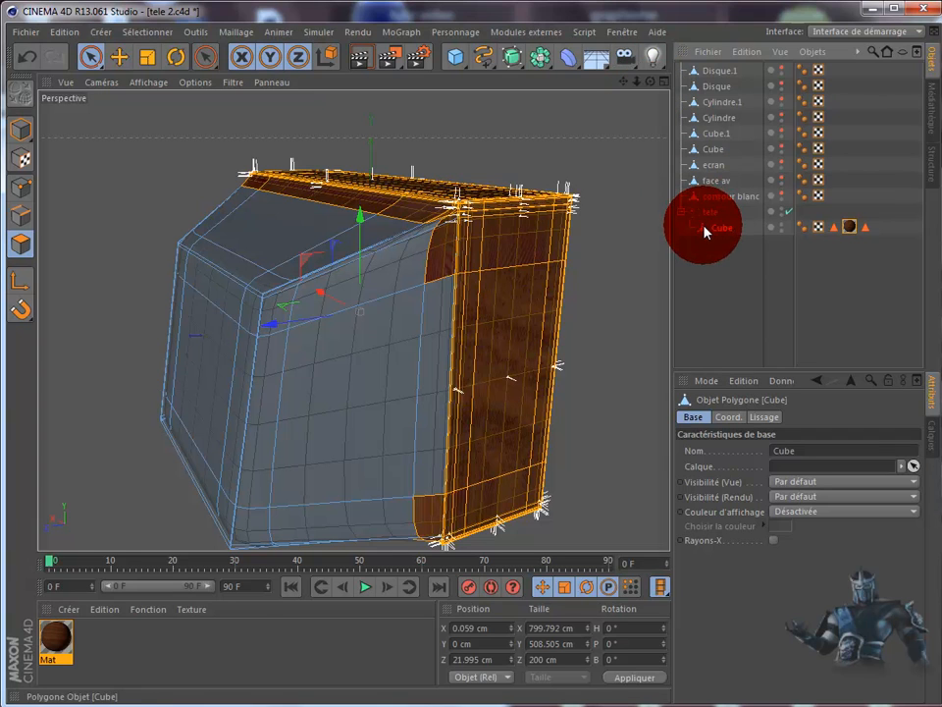
left_click_drag(652, 83, 504, 392)
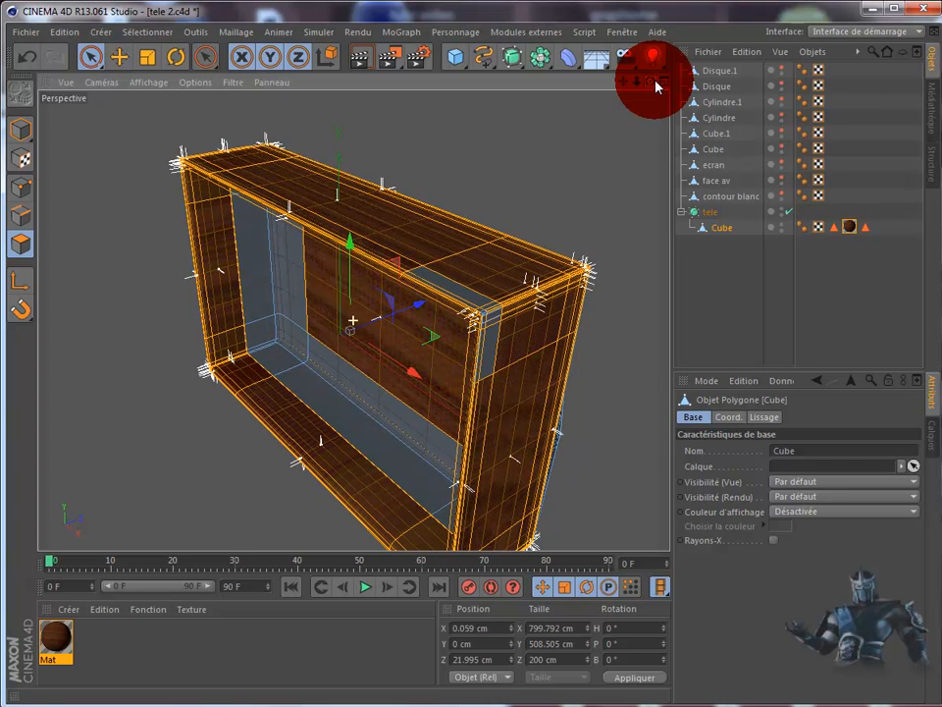
Delete the wood texture tag and both polygon selection tags from the Cube object.
left_click(852, 227)
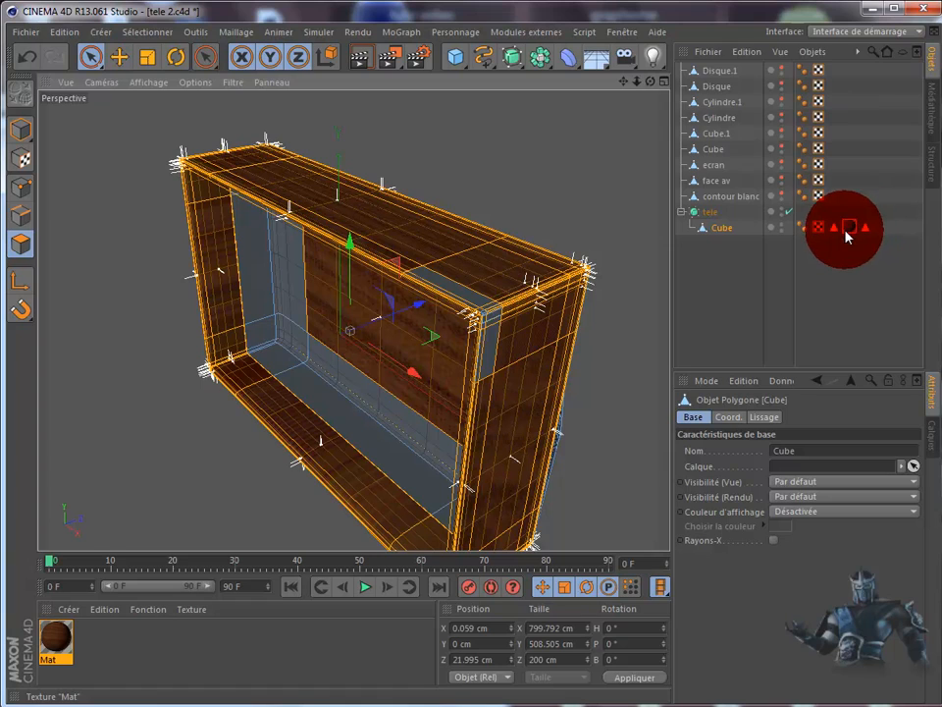
left_click(847, 231)
key("Delete")
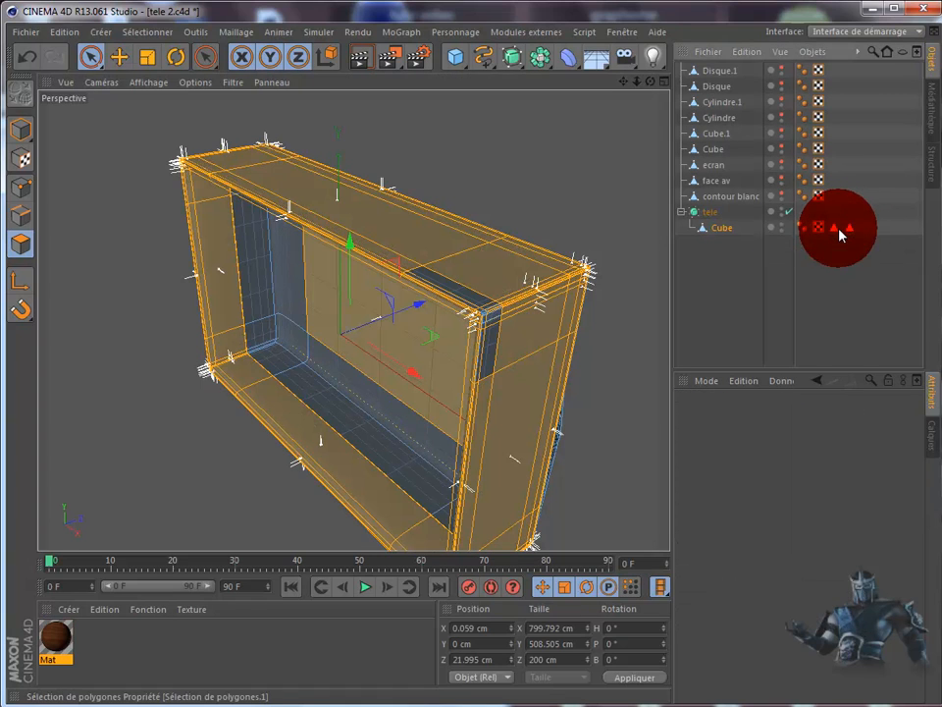
left_click(852, 230)
key("Delete")
left_click(837, 230)
key("Delete")
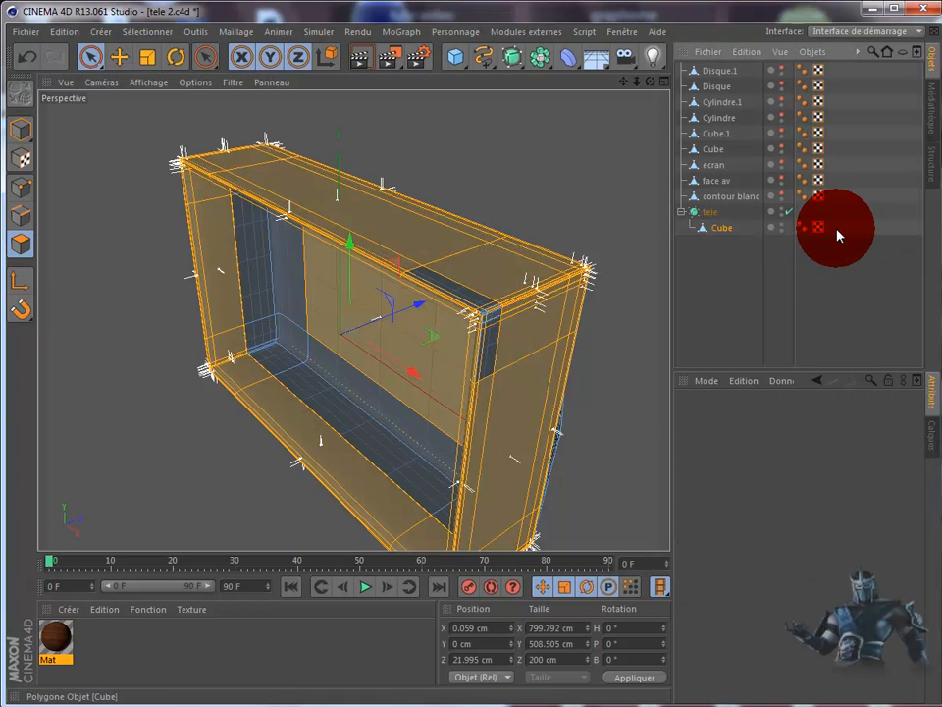
Add the missed frame polygons near the upper front corner and remove the tapered rear body's top strip from the selection.
left_click(459, 341)
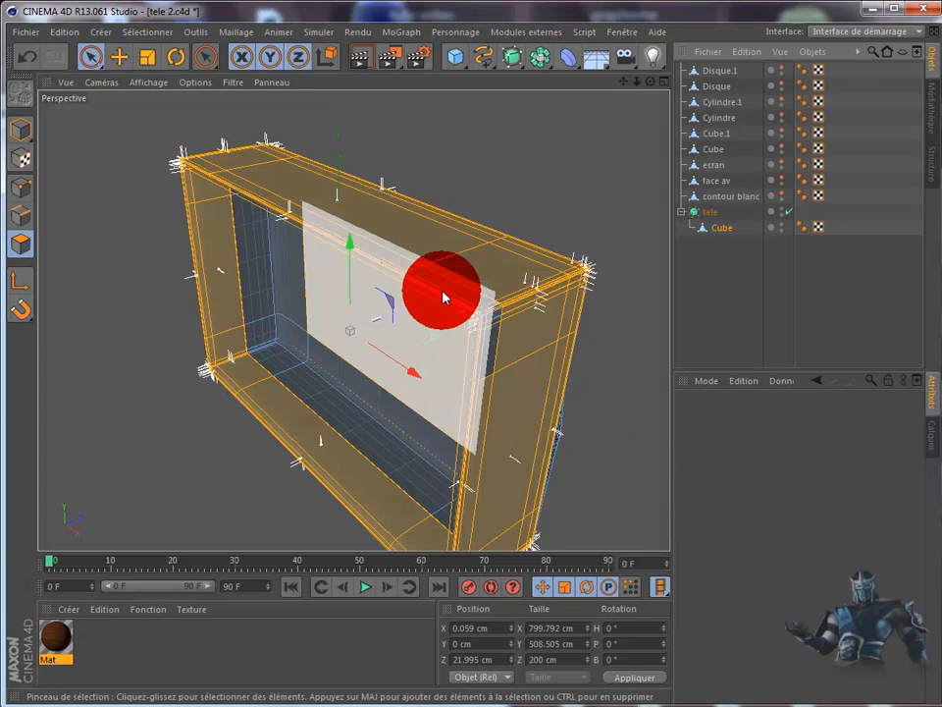
left_click(120, 59)
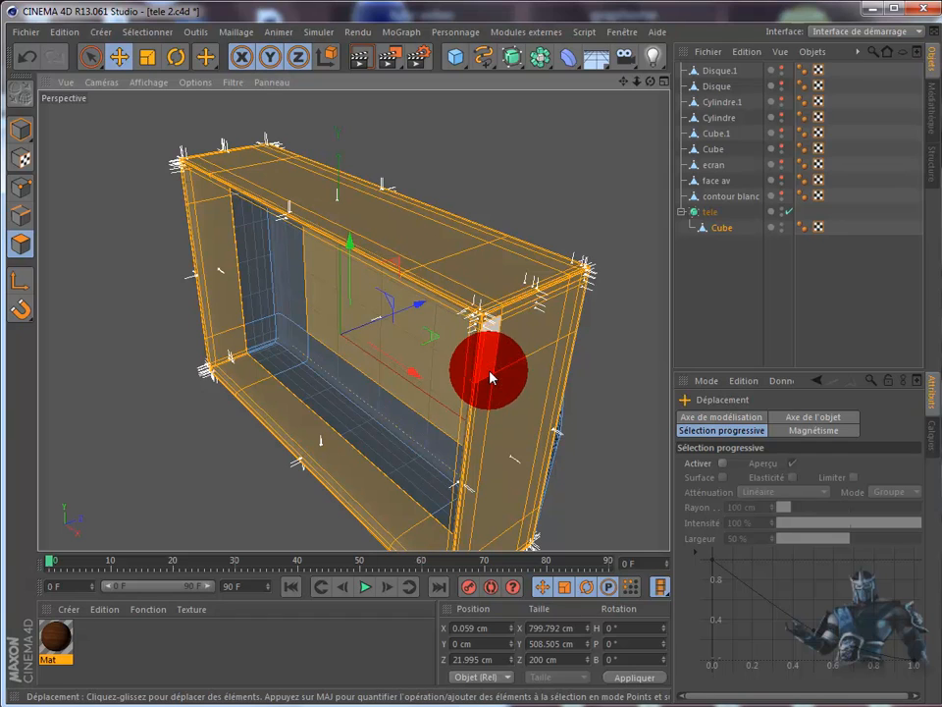
mouse_move(649, 83)
left_mouse_down()
mouse_move(504, 389)
mouse_move(501, 374)
mouse_move(514, 400)
mouse_move(503, 392)
mouse_move(637, 99)
mouse_move(505, 272)
mouse_move(506, 251)
mouse_move(491, 248)
mouse_move(641, 115)
mouse_move(502, 389)
left_mouse_up()
left_click_drag(517, 331, 516, 337)
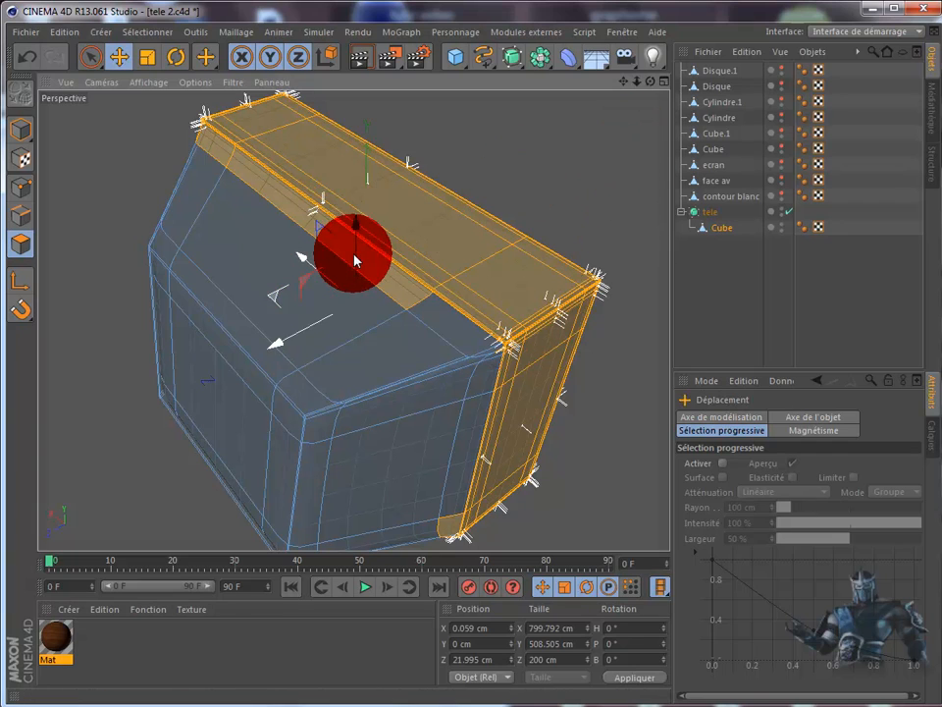
left_click(212, 155, "shift")
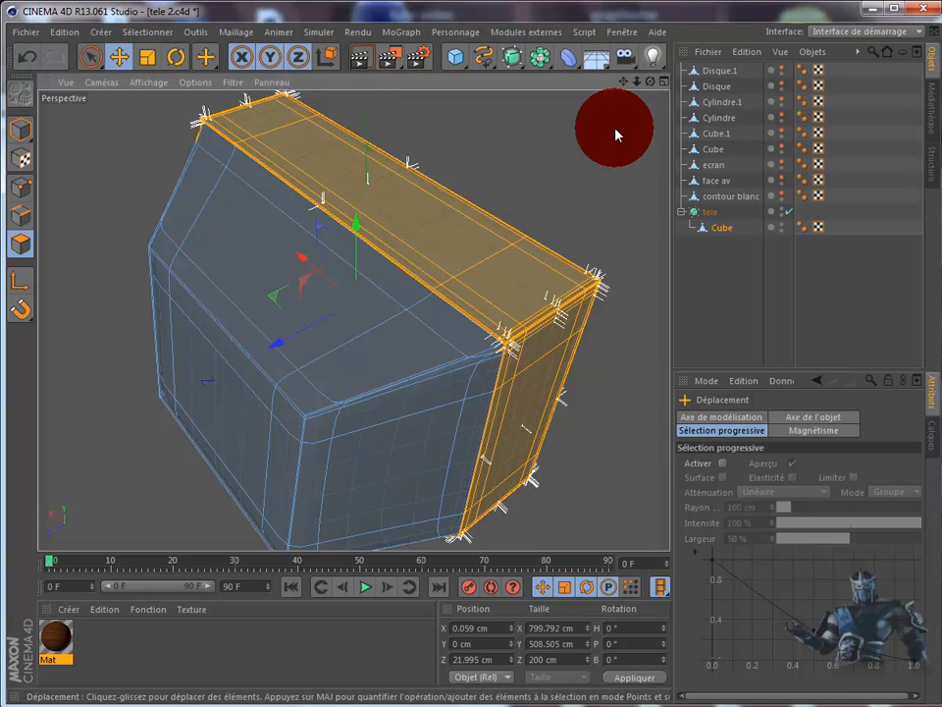
Remove the rear body's remaining side strips, corner polygons and inner back panel from the selection, leaving only the front frame.
left_click_drag(648, 82, 502, 388)
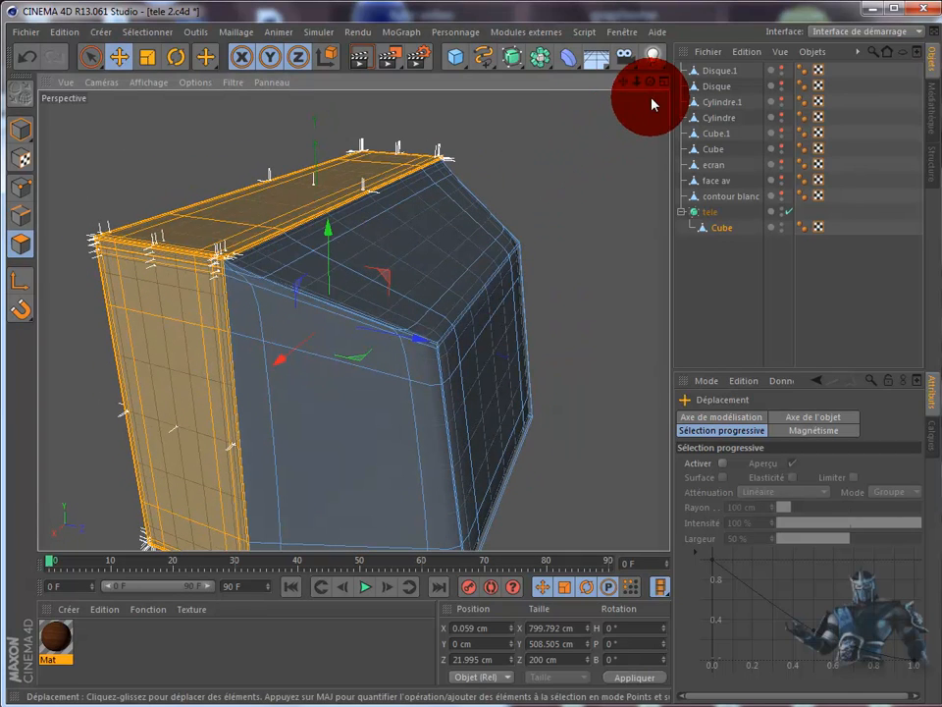
left_click_drag(651, 88, 504, 390)
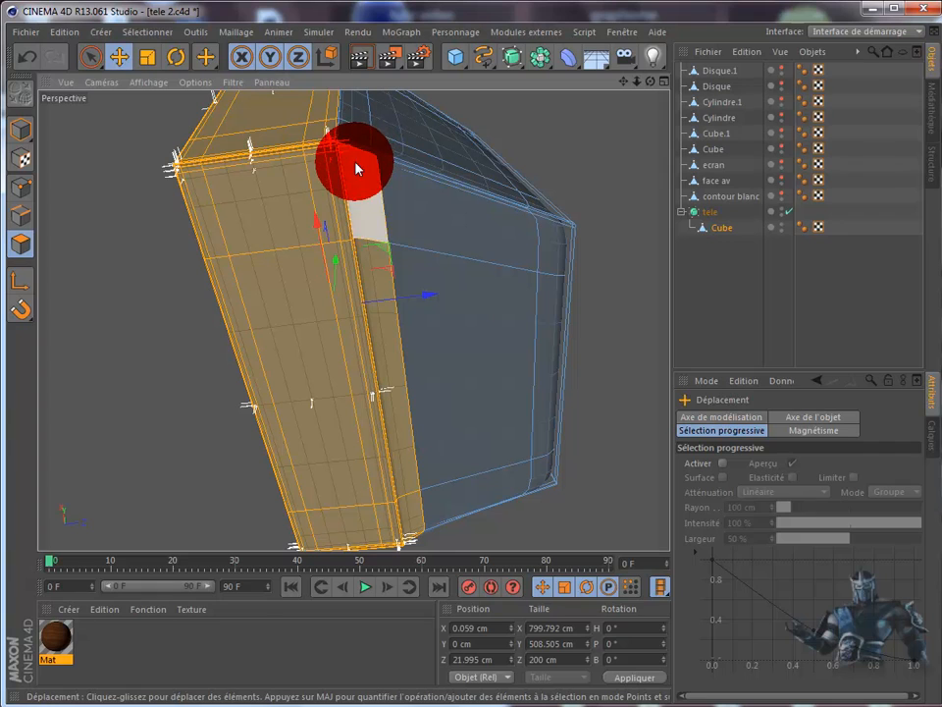
left_click(380, 310, "ctrl")
left_click(408, 509, "ctrl")
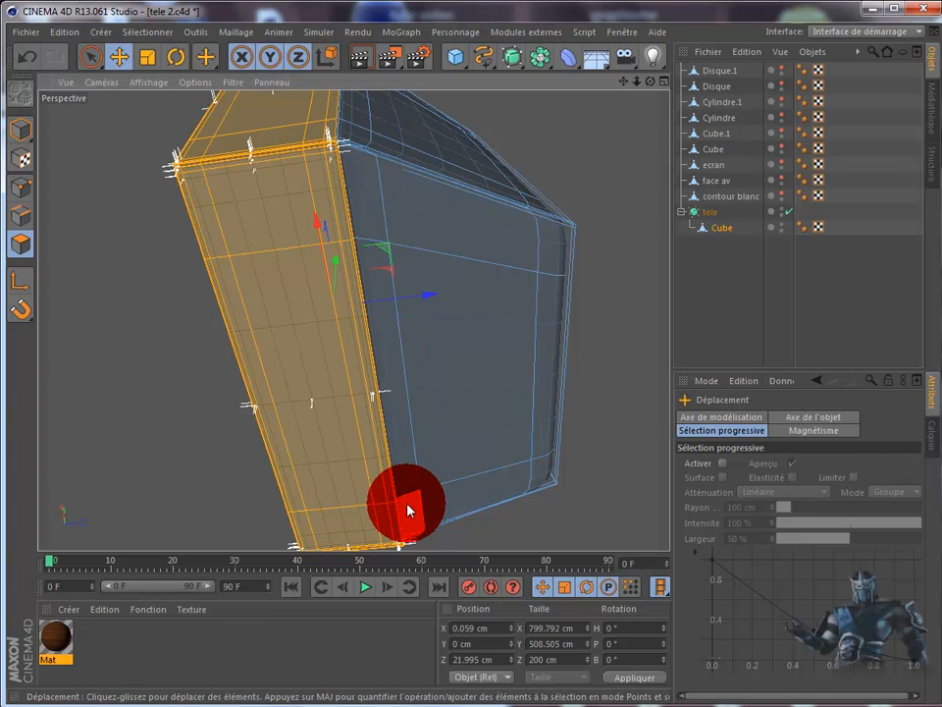
left_click_drag(650, 83, 497, 382)
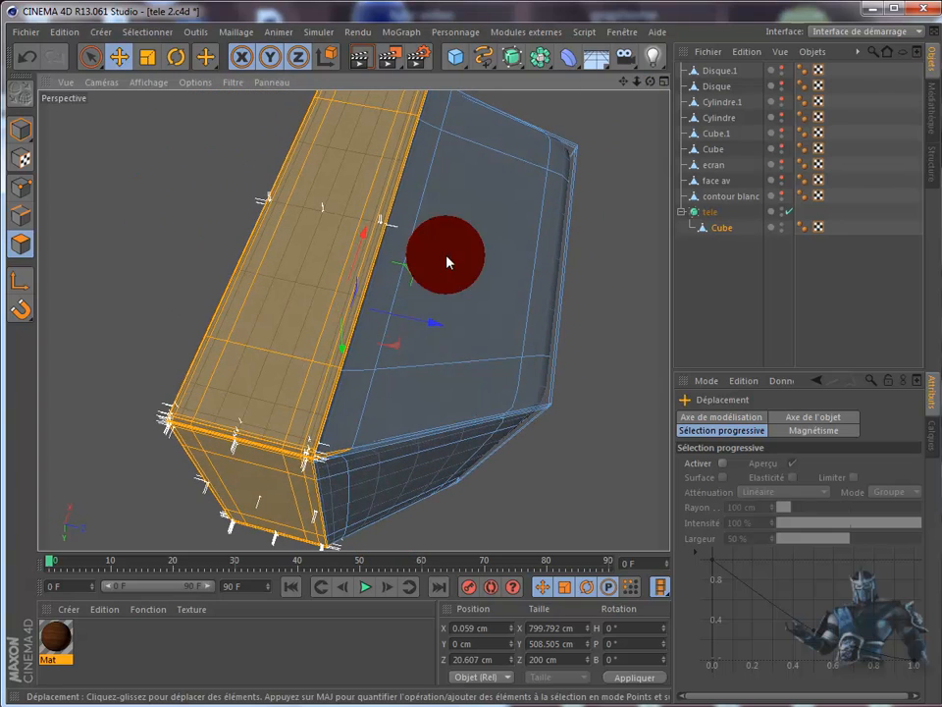
left_click(334, 459, "ctrl")
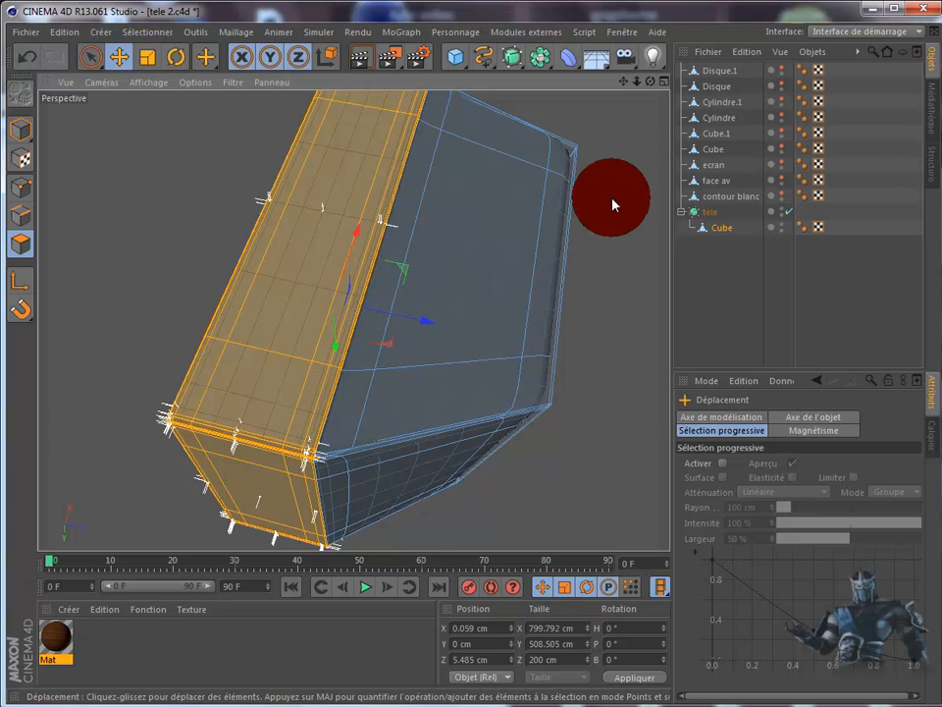
left_click_drag(650, 81, 684, 122)
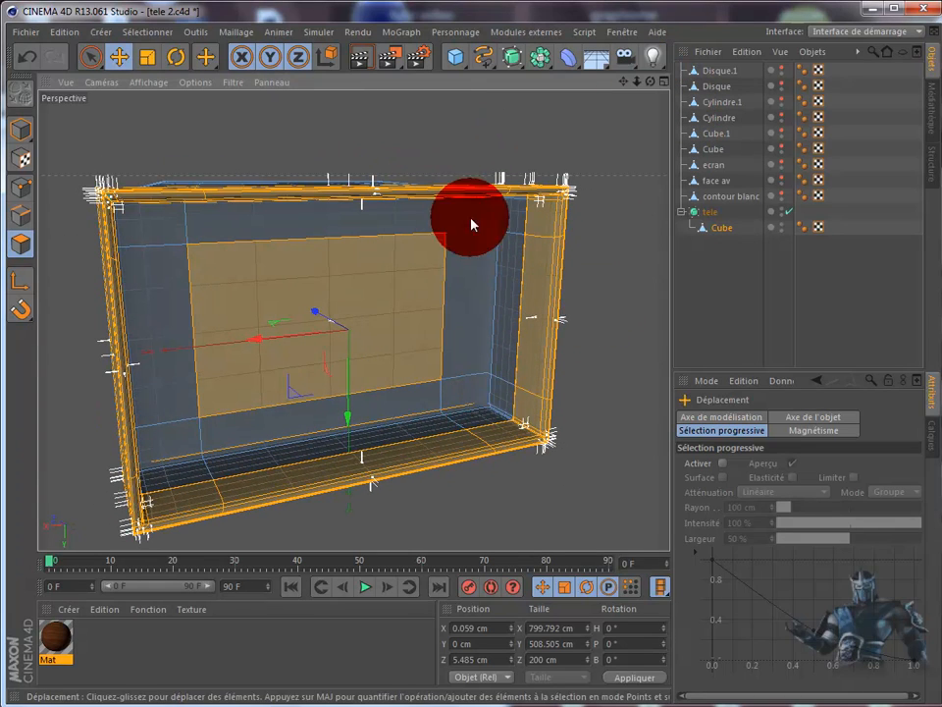
left_click(345, 286)
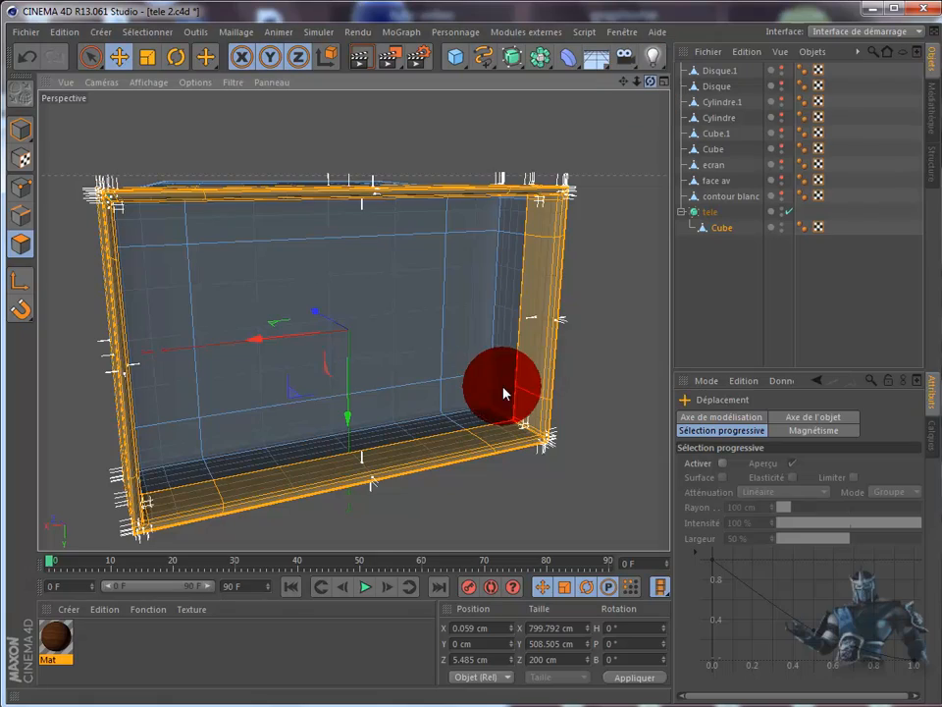
Apply the wood material Mat to the tele object and check the cabinet from the front and back.
left_click_drag(504, 393, 158, 412)
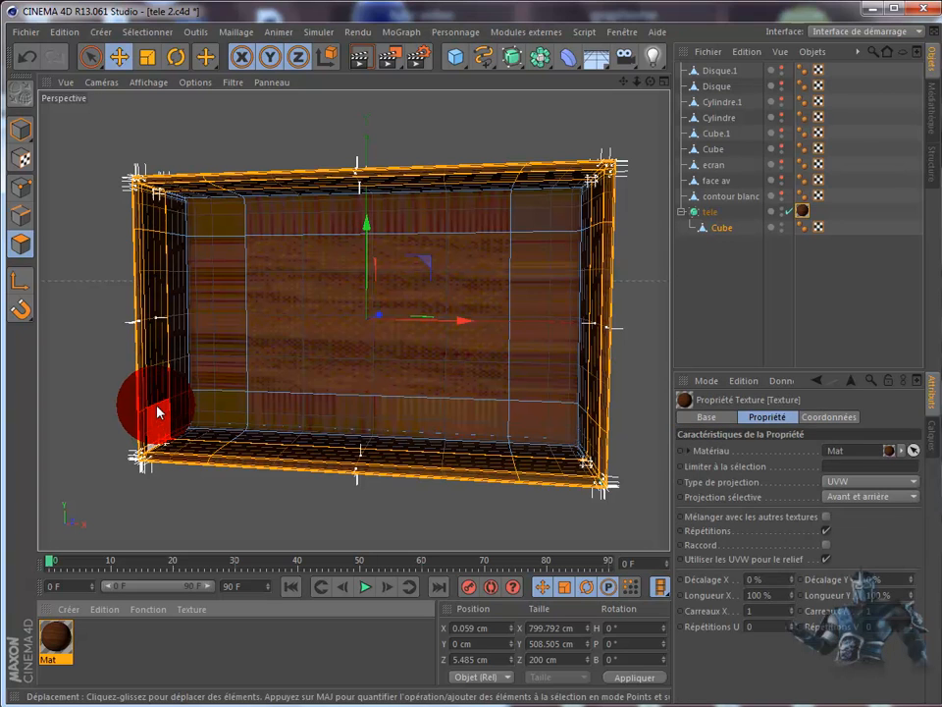
left_click_drag(651, 81, 504, 393)
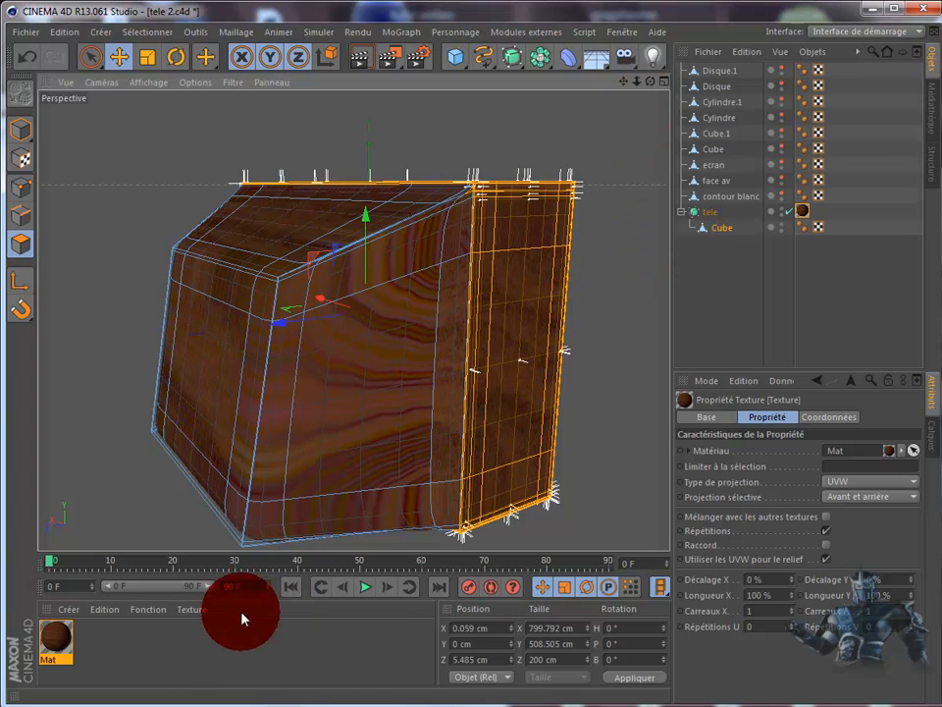
Create a second material with specularity disabled and a near-black colour of R 18, V 17, B 17.
double_click(155, 652)
double_click(49, 636)
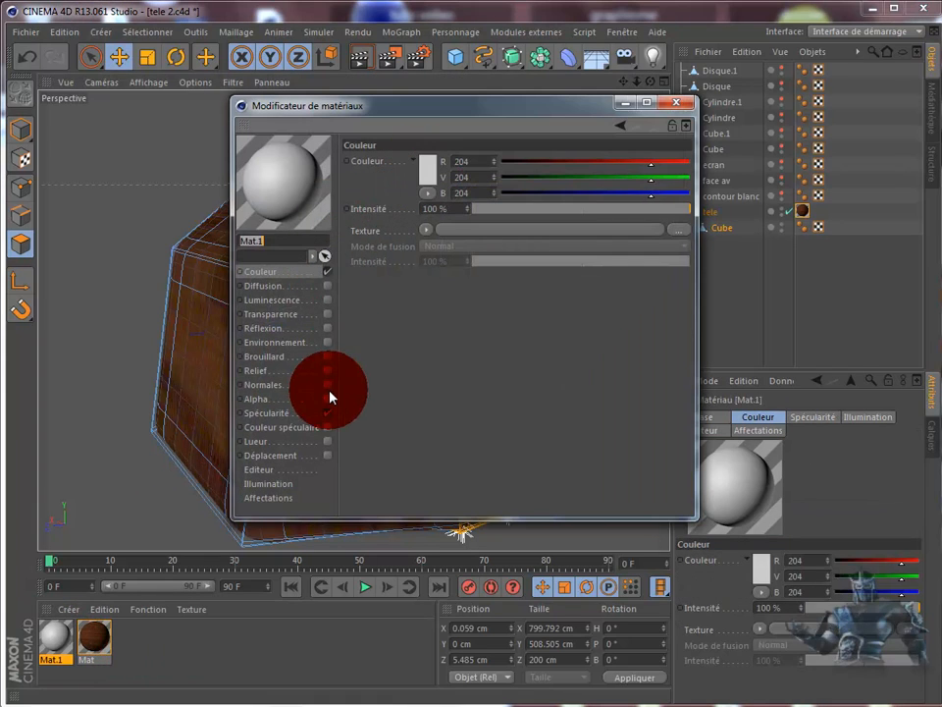
left_click(429, 169)
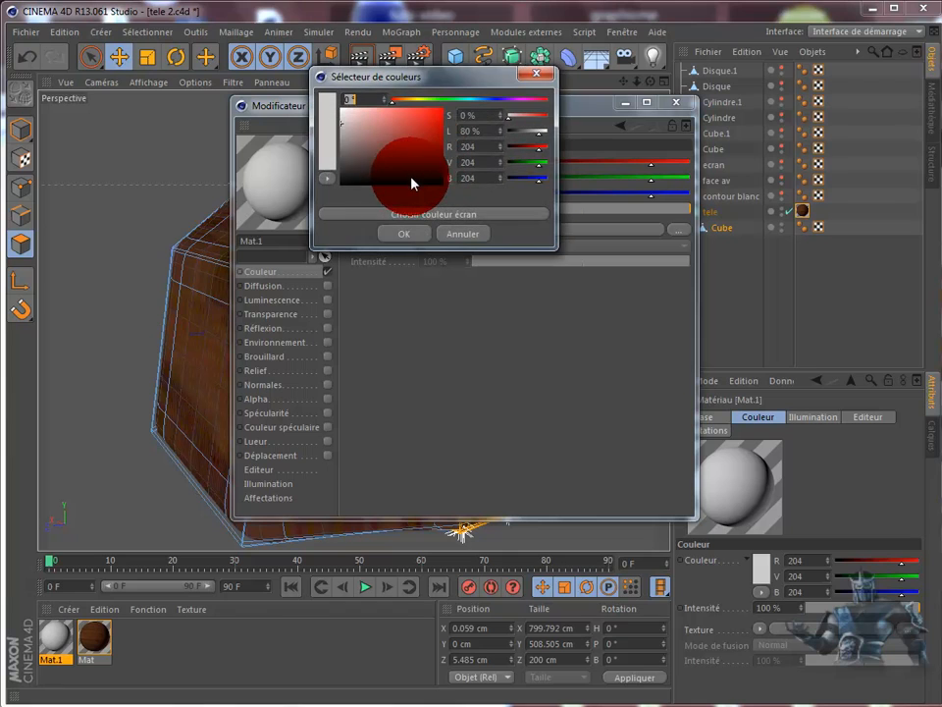
left_click(343, 184)
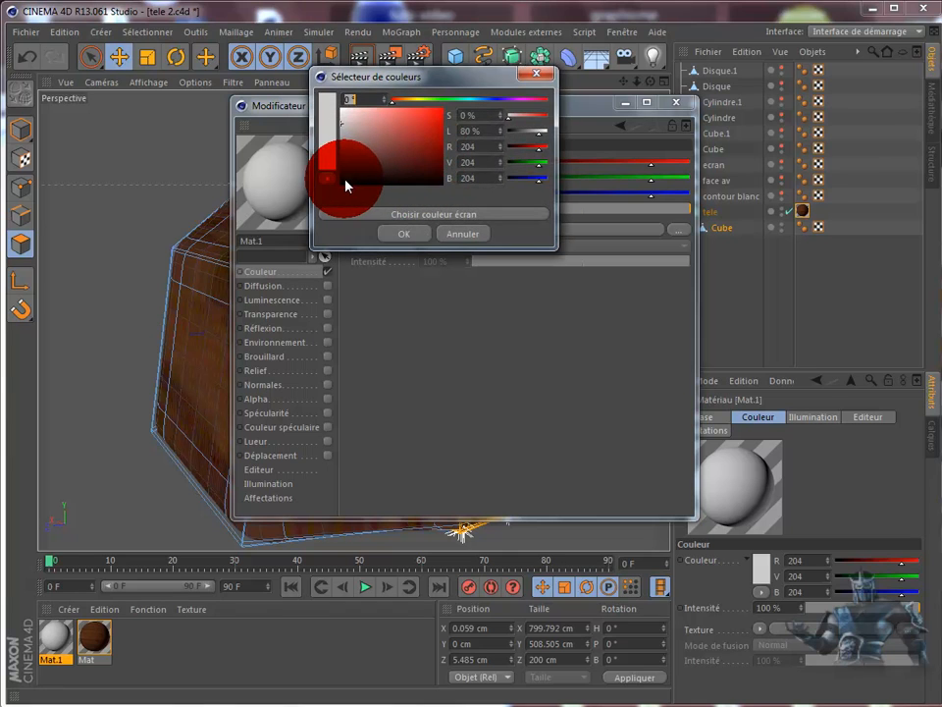
left_click(414, 242)
left_click(691, 104)
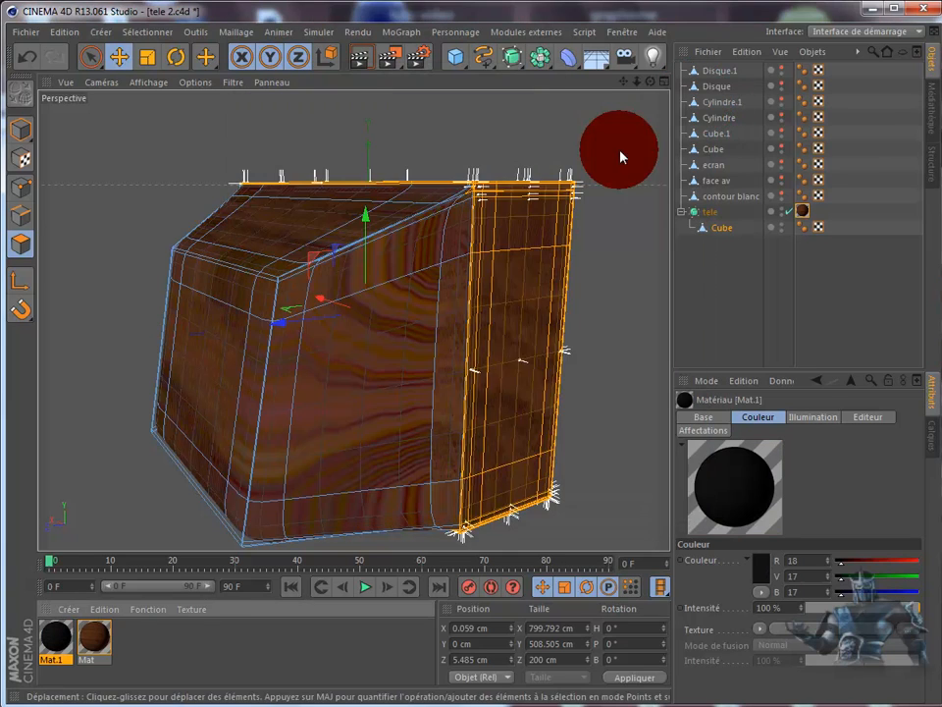
Select the tapered rear body's top, visible side and back faces, including their edge strips, with the selection brush.
left_click(94, 56)
mouse_move(207, 207)
left_mouse_down()
mouse_move(444, 217)
mouse_move(437, 309)
left_mouse_up()
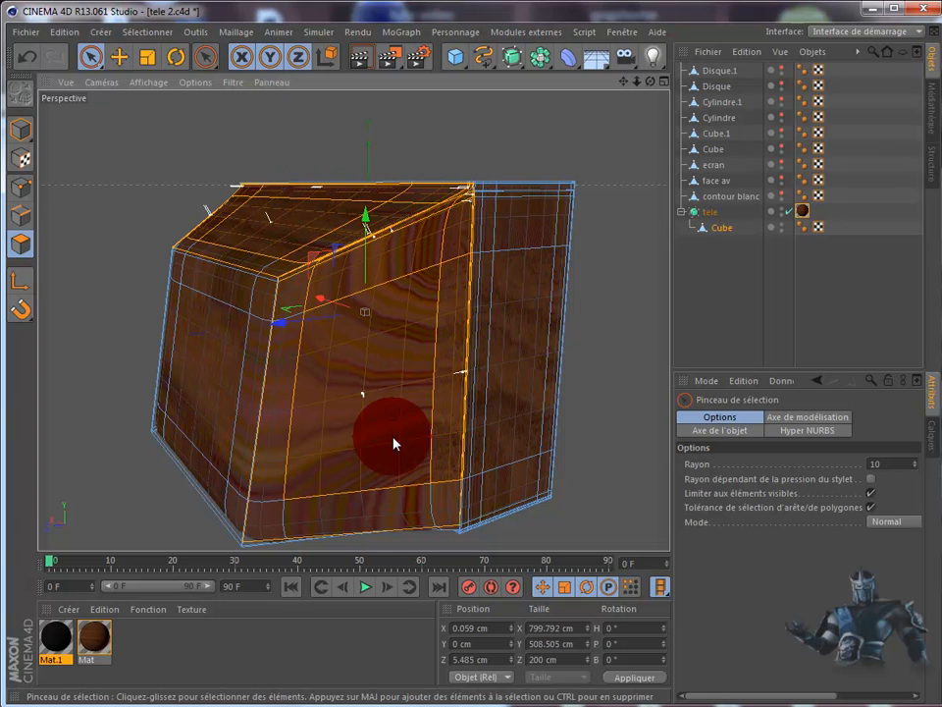
mouse_move(426, 535)
left_mouse_down()
mouse_move(254, 551)
mouse_move(267, 346)
mouse_move(181, 272)
mouse_move(163, 461)
left_mouse_up()
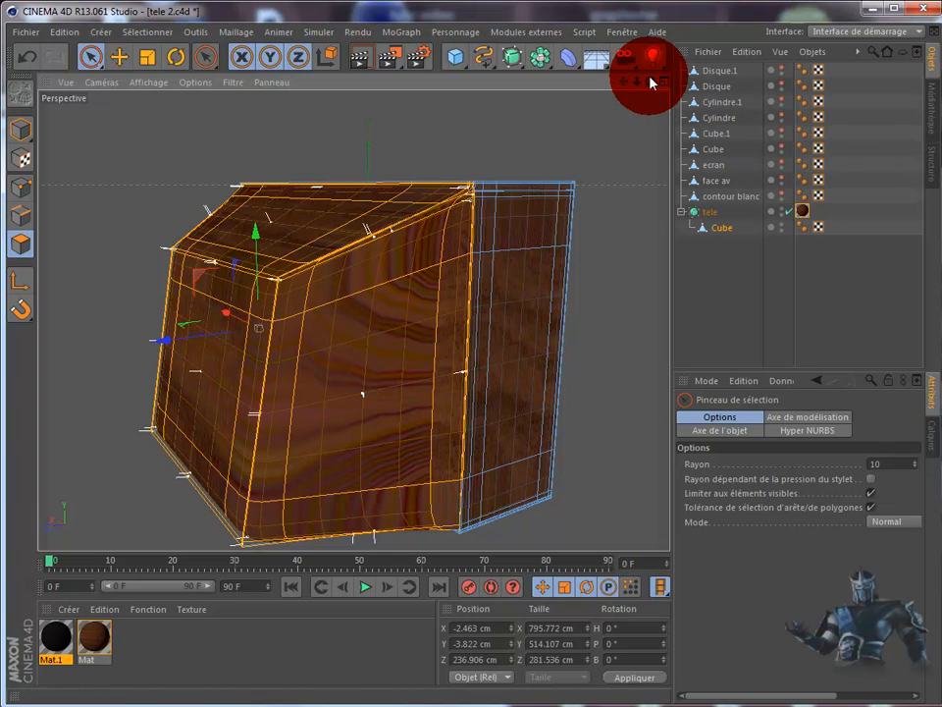
Add the tapered rear body's underside and remaining side faces, including their edge strips, to the polygon selection.
left_click_drag(650, 84, 503, 393)
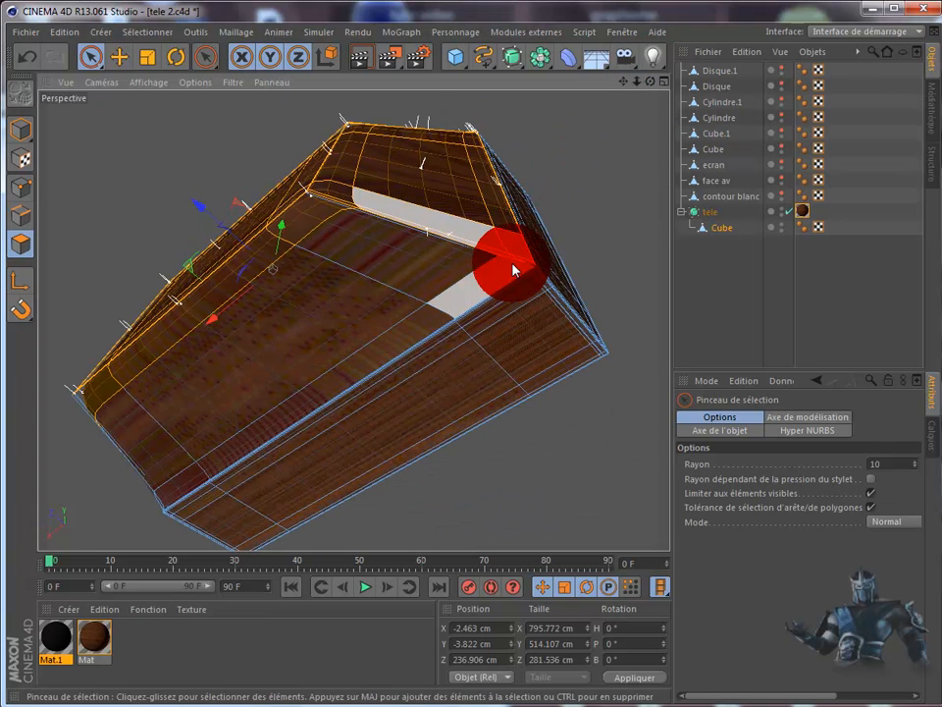
mouse_move(425, 266)
left_mouse_down()
mouse_move(379, 234)
mouse_move(249, 349)
left_mouse_up()
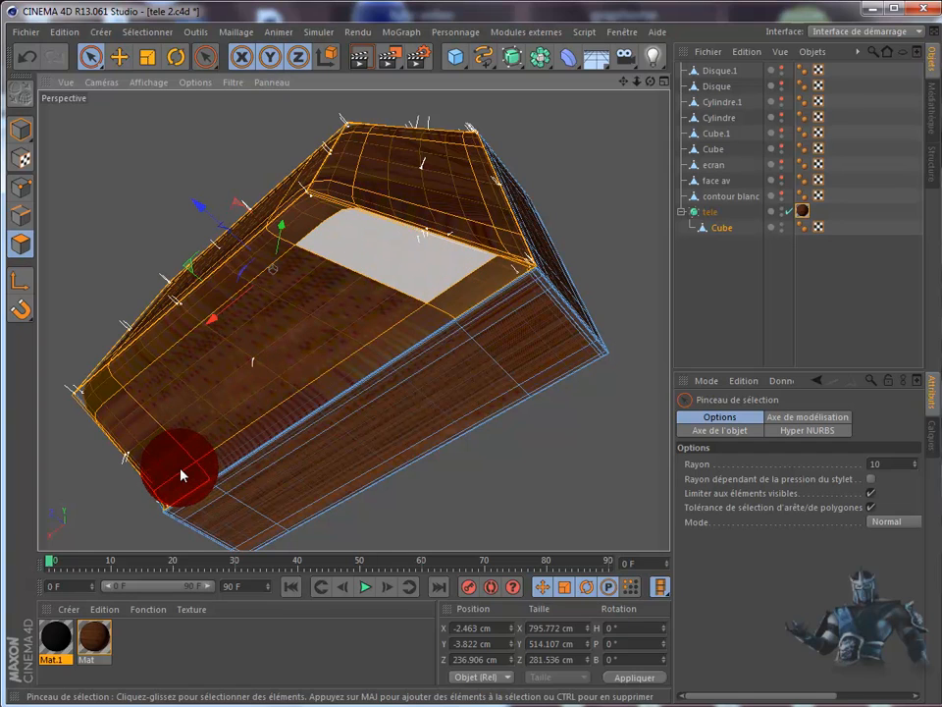
left_click_drag(181, 475, 187, 471, "shift")
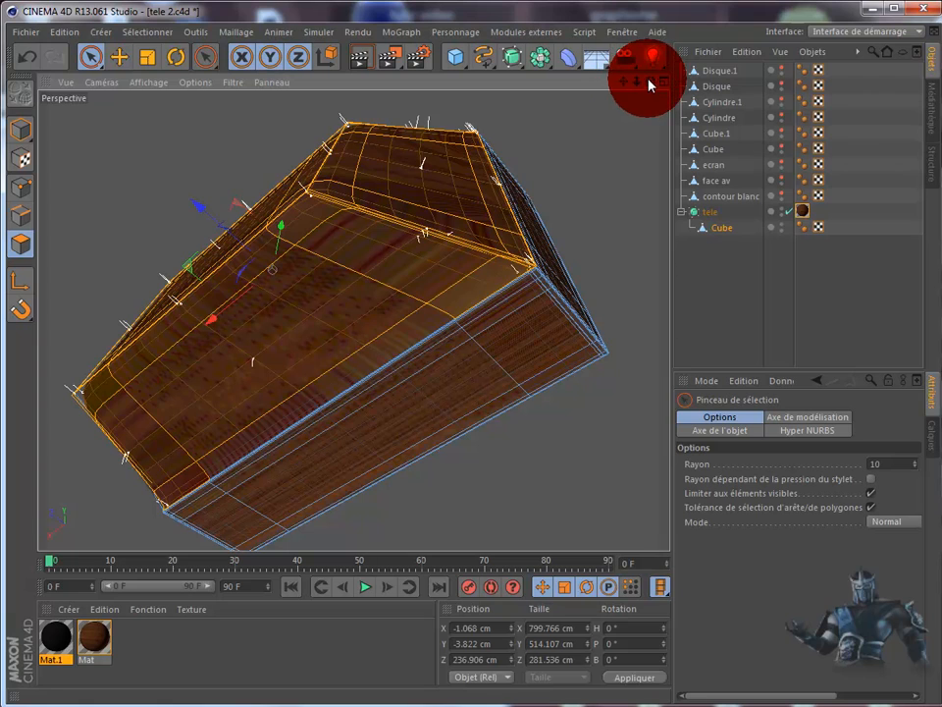
left_click_drag(650, 82, 300, 388)
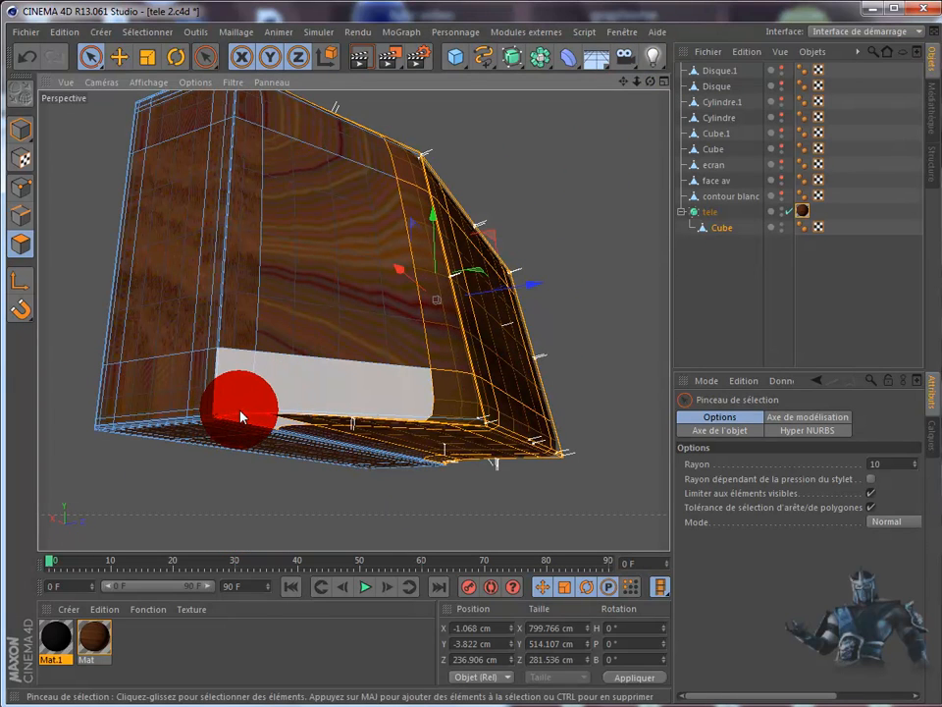
mouse_move(240, 410)
left_mouse_down("shift")
mouse_move(311, 278)
mouse_move(278, 181)
left_mouse_up("shift")
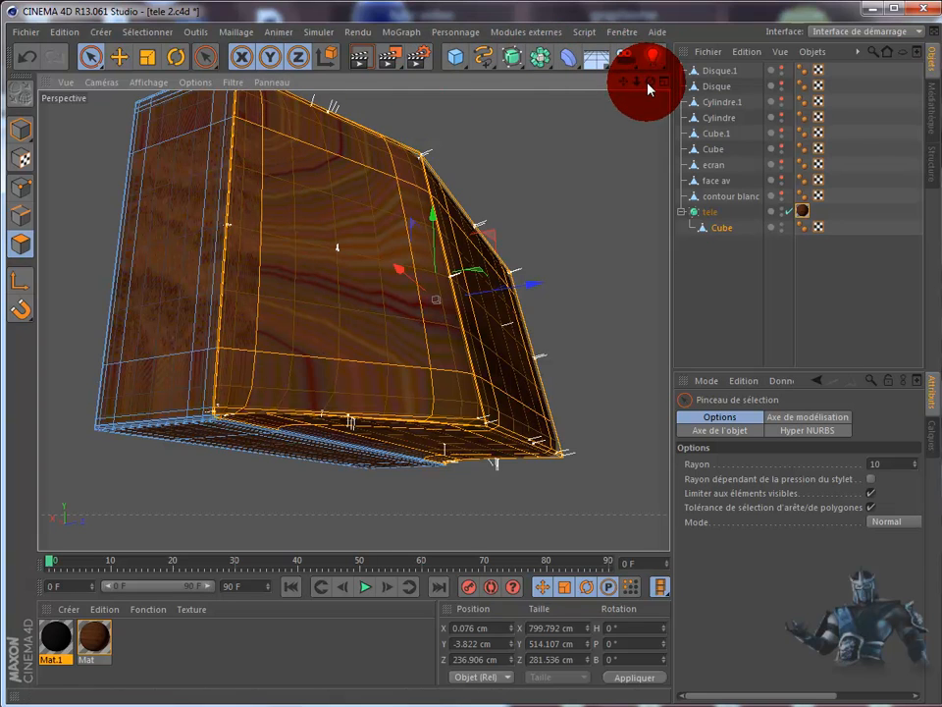
Try applying the near-black material Mat.1 to the tele object, and delete the resulting texture tag.
left_click_drag(650, 84, 503, 393)
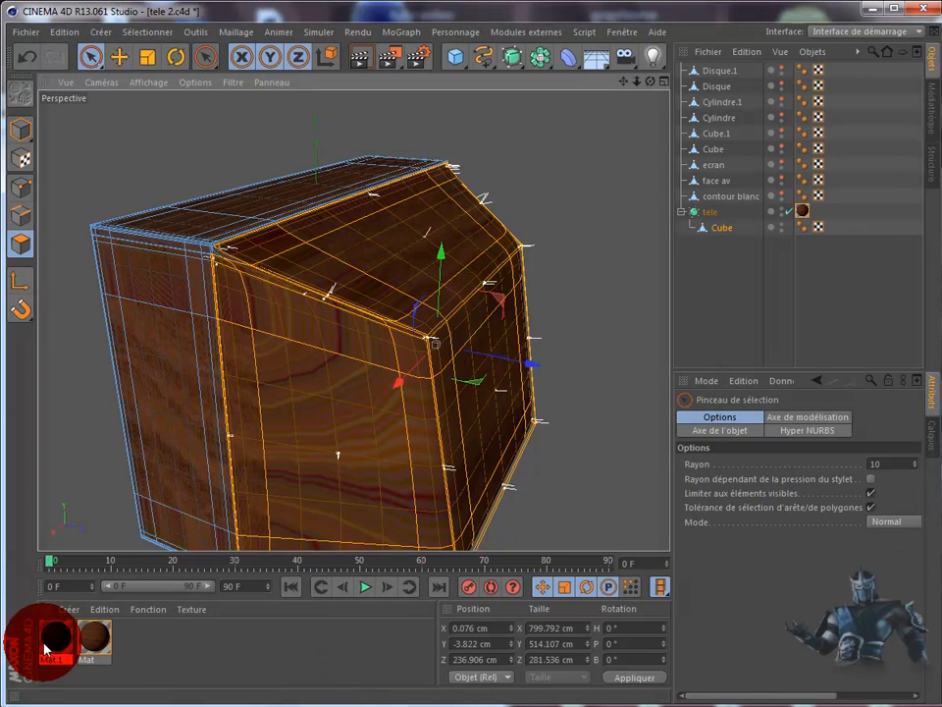
left_click_drag(291, 359, 291, 360)
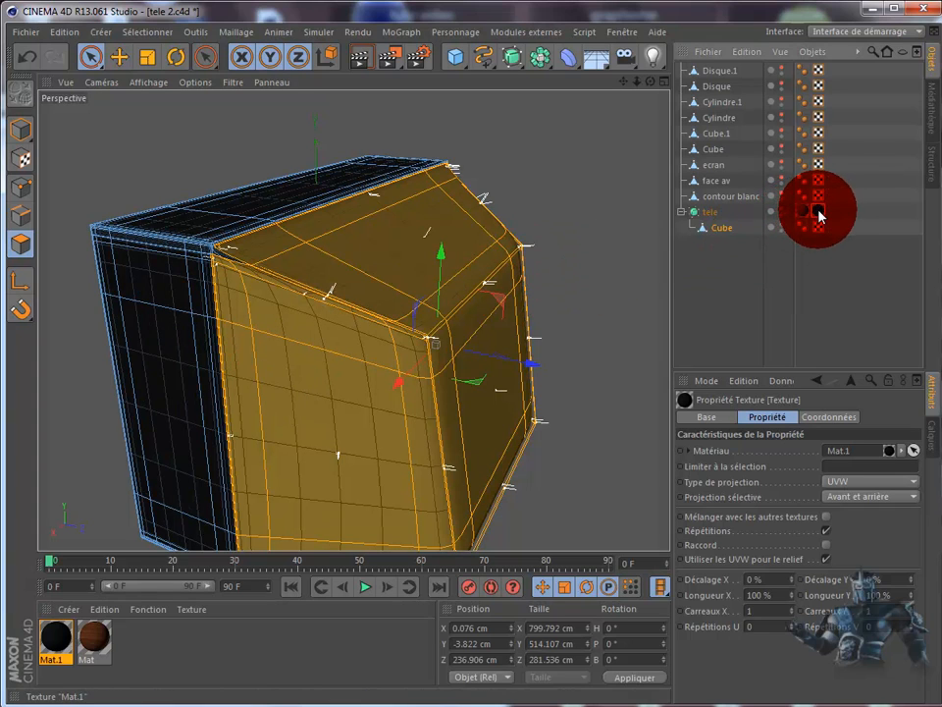
key("Delete")
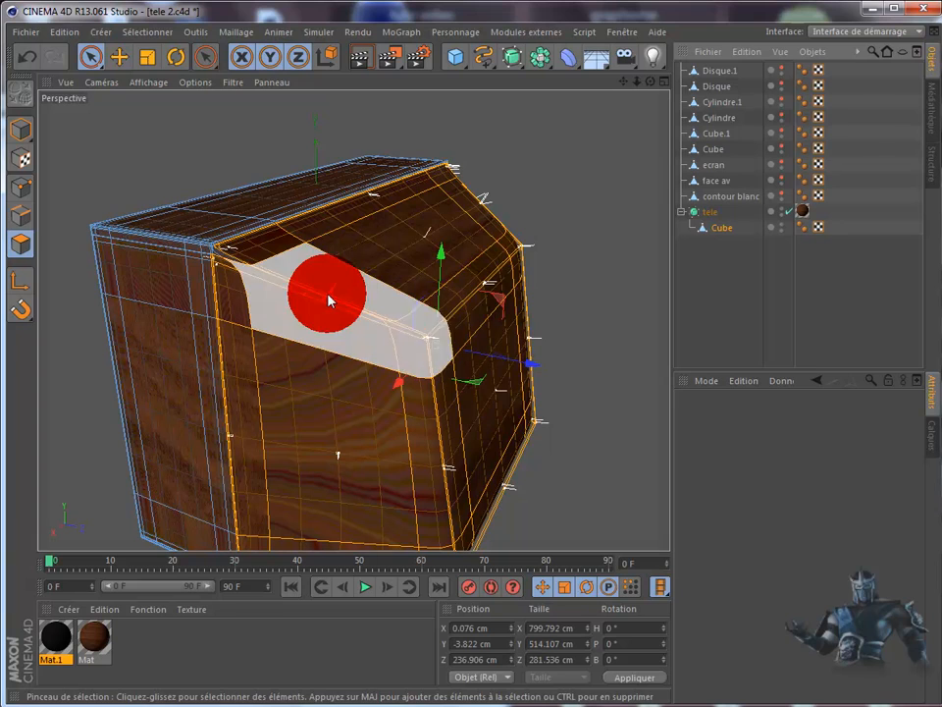
Move Cube out of the tele object and apply Mat.1 to its selected rear-body polygons.
left_click(119, 56)
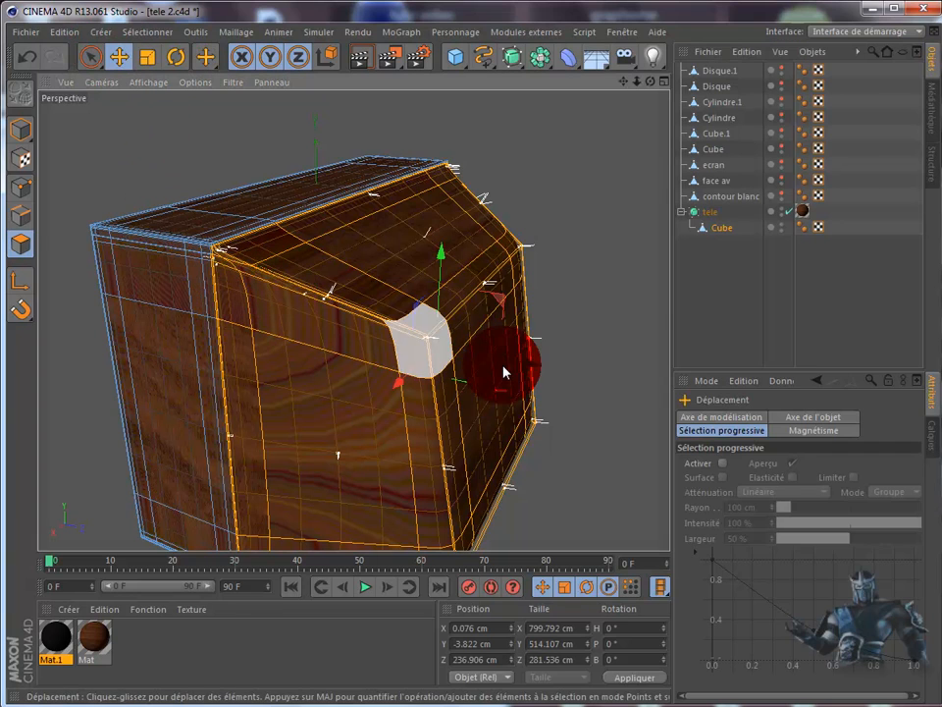
left_click(723, 232)
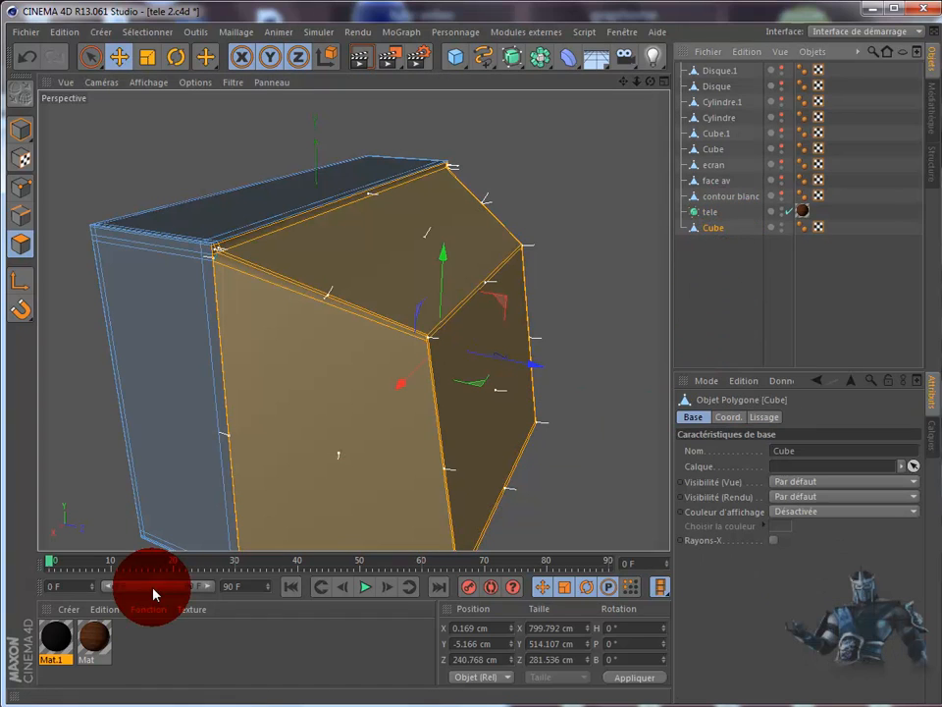
left_click_drag(283, 438, 283, 438)
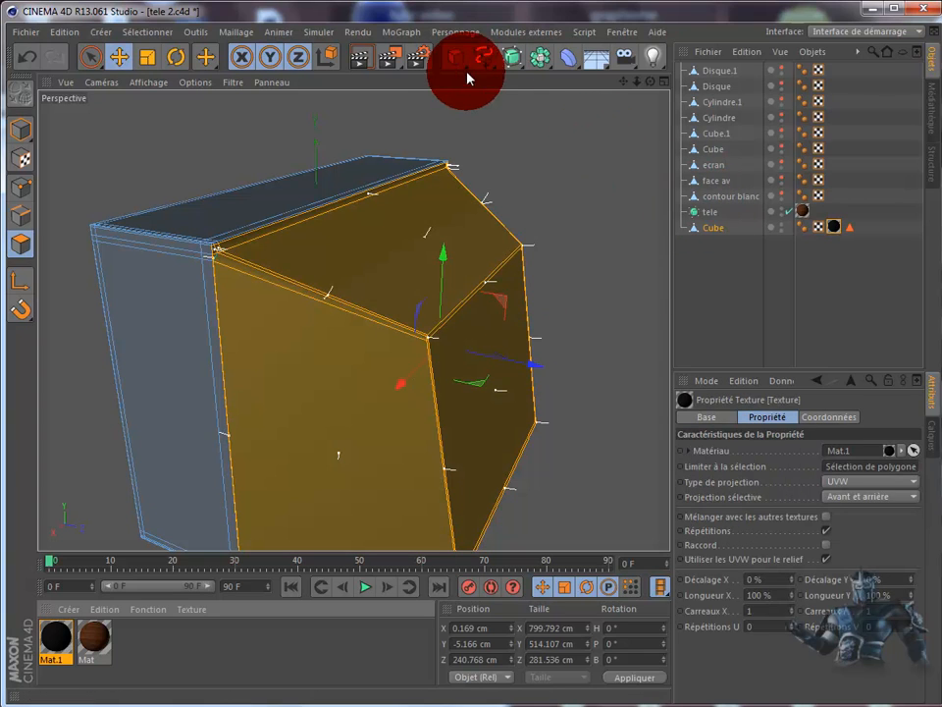
Render the cabinet from the front and nest Cube back under the tele object.
left_click_drag(651, 86, 503, 393)
left_click(361, 61)
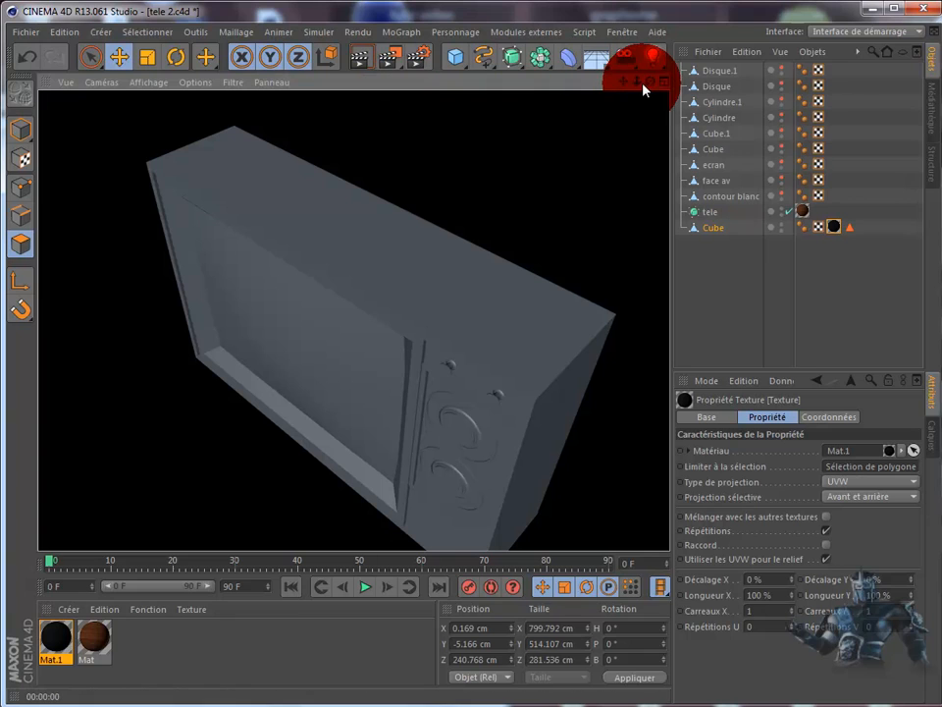
left_click(644, 84)
left_click_drag(650, 83, 717, 211)
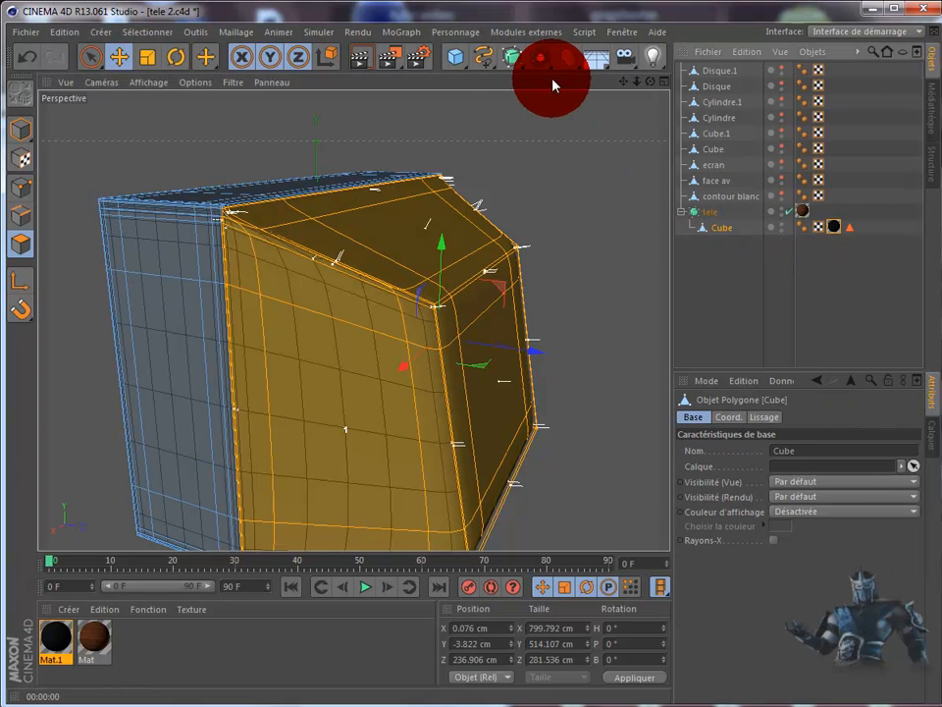
Render the cabinet from both rear corners and from the front to examine how the materials are distributed.
left_click(360, 61)
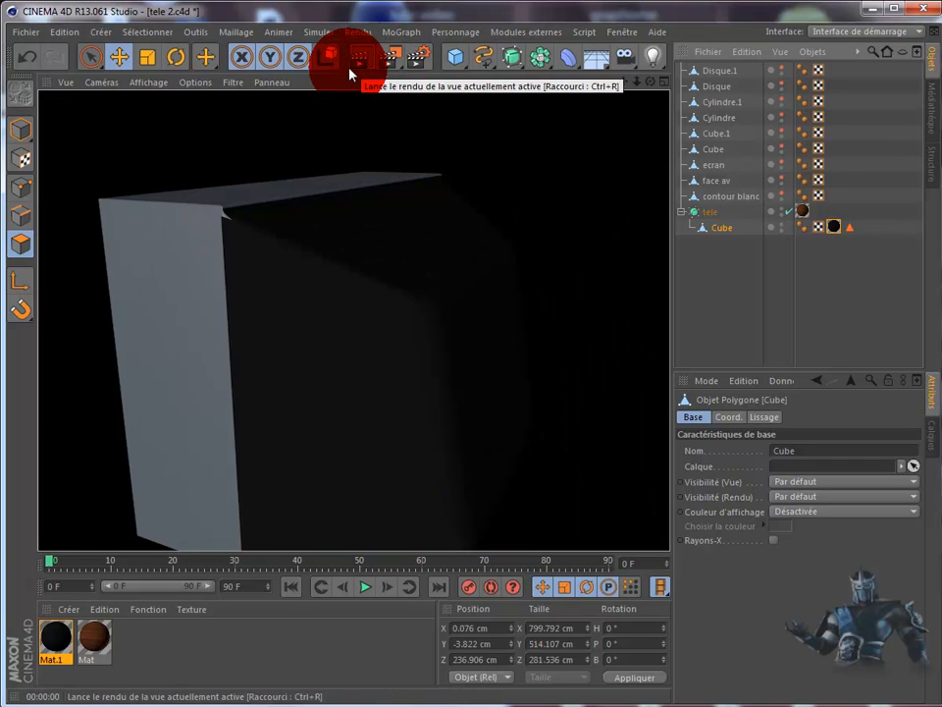
left_click(252, 173)
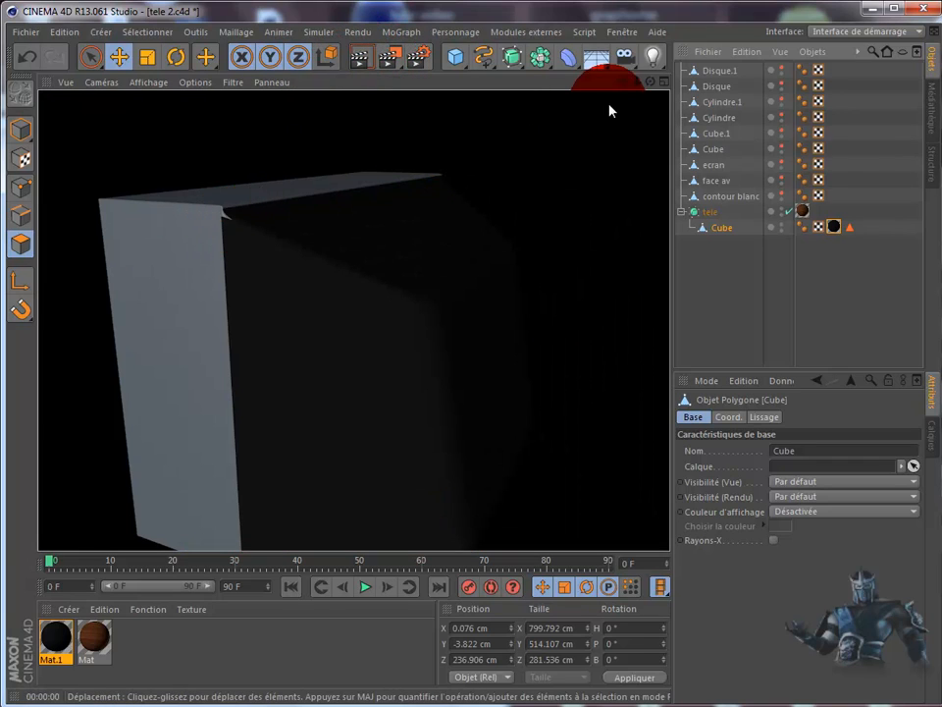
left_click_drag(650, 83, 505, 393)
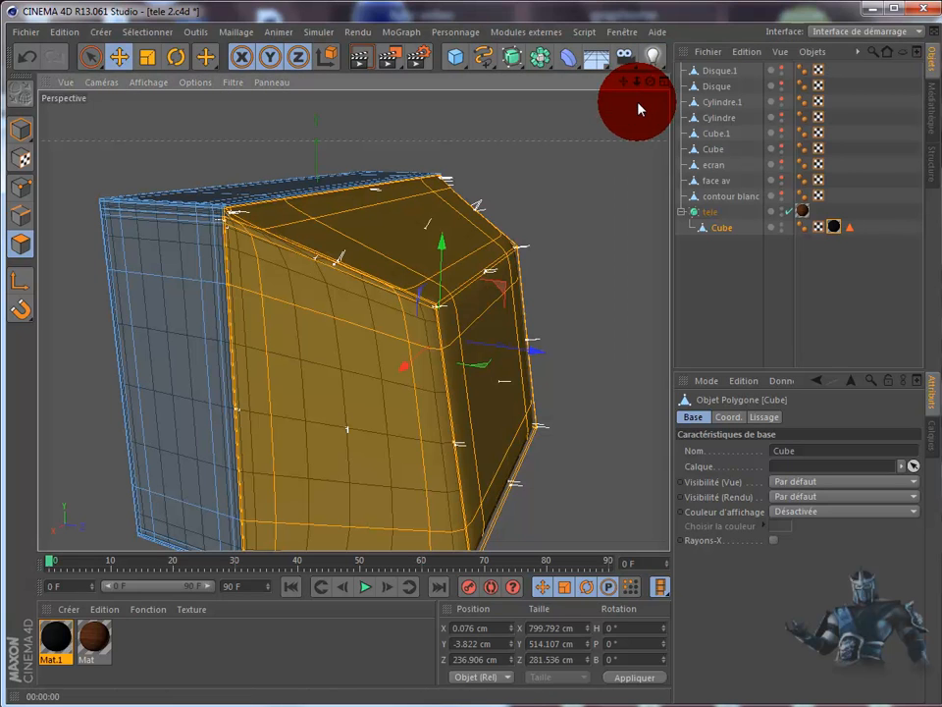
left_click(651, 94)
mouse_move(651, 84)
left_mouse_down()
mouse_move(502, 387)
mouse_move(482, 392)
mouse_move(503, 393)
left_mouse_up()
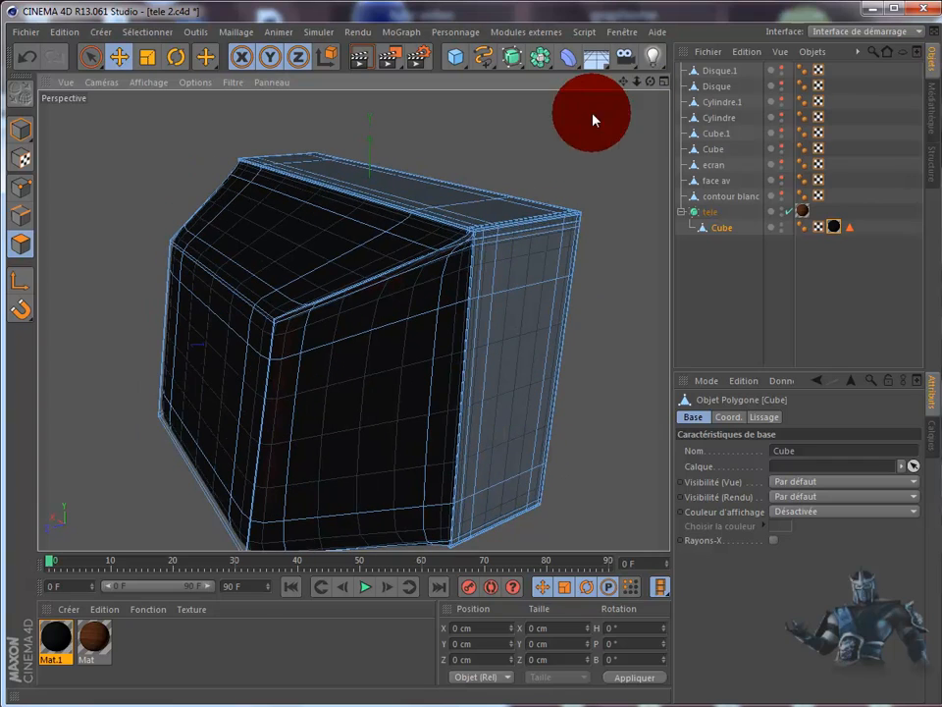
left_click(361, 62)
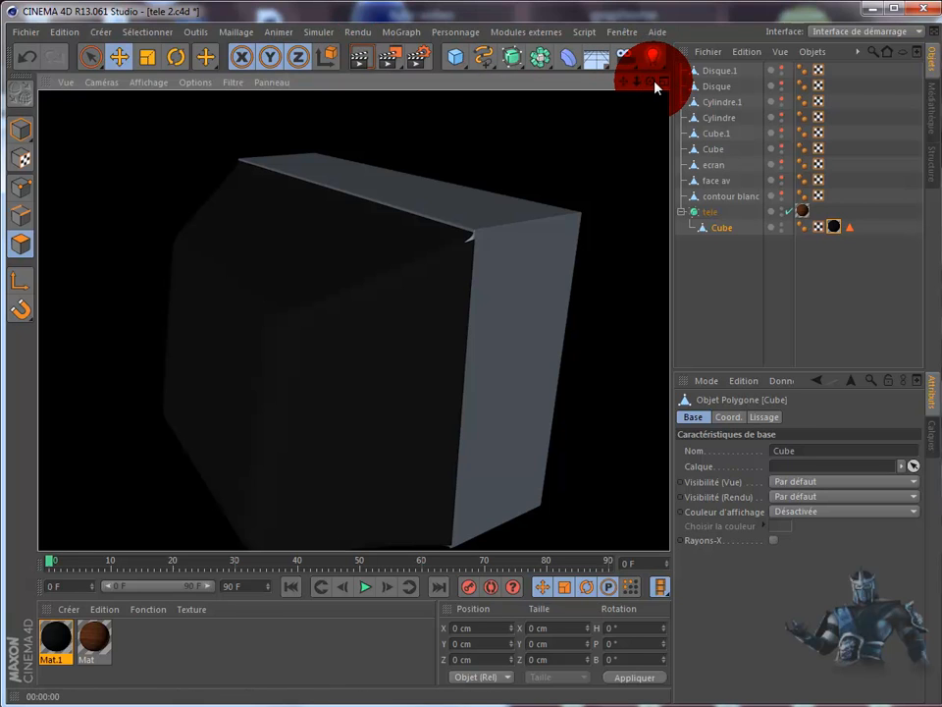
left_click_drag(655, 86, 503, 393)
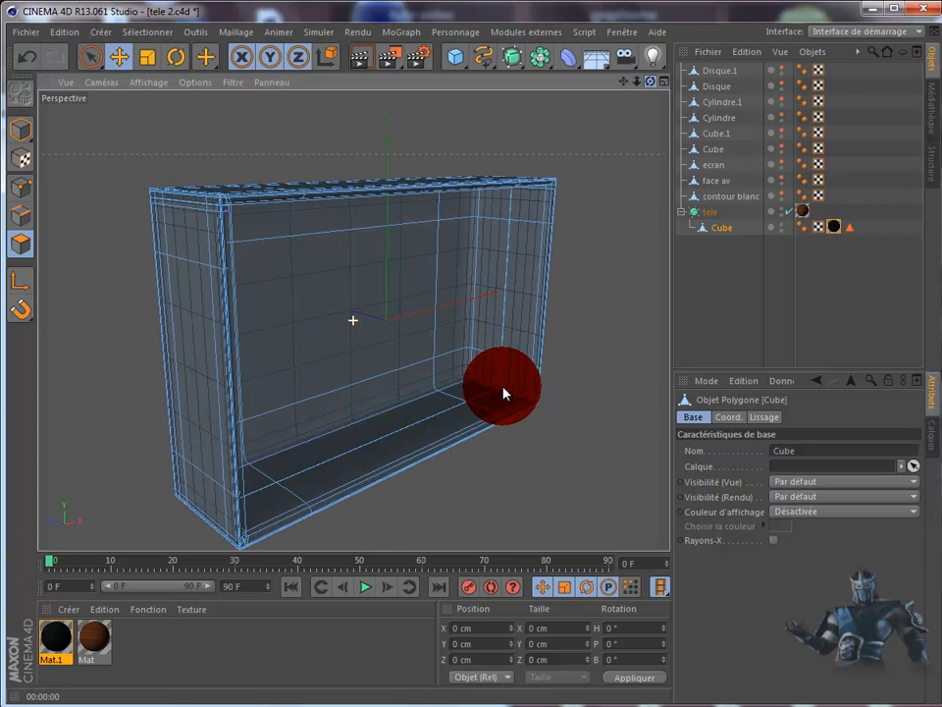
left_click(360, 61)
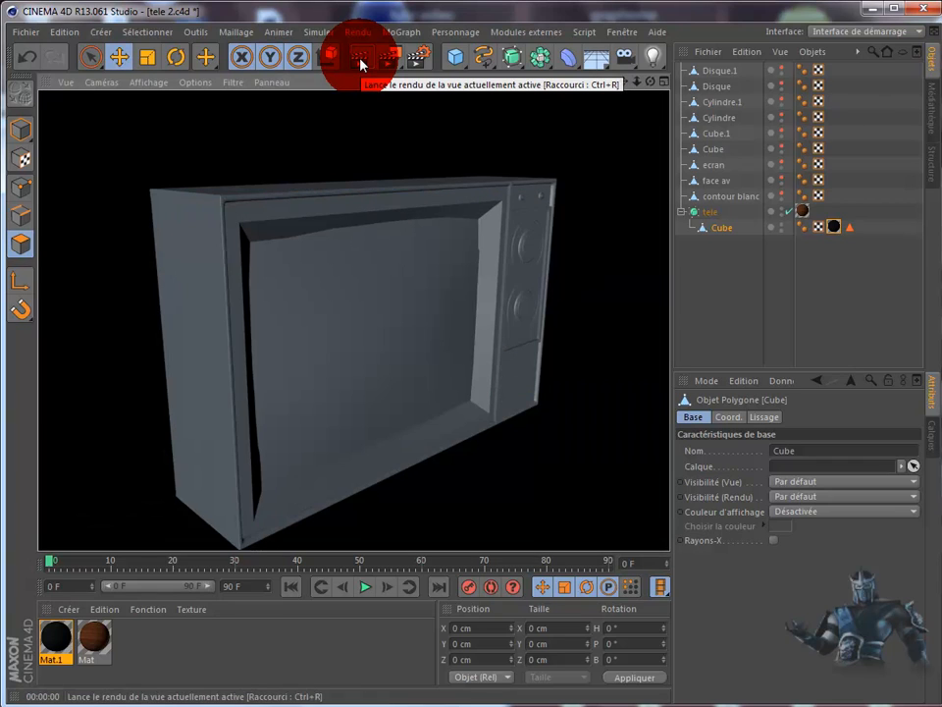
Move the wood texture tag Mat from tele to Cube and check it with renders from the front and rear.
left_click_drag(650, 86, 503, 396)
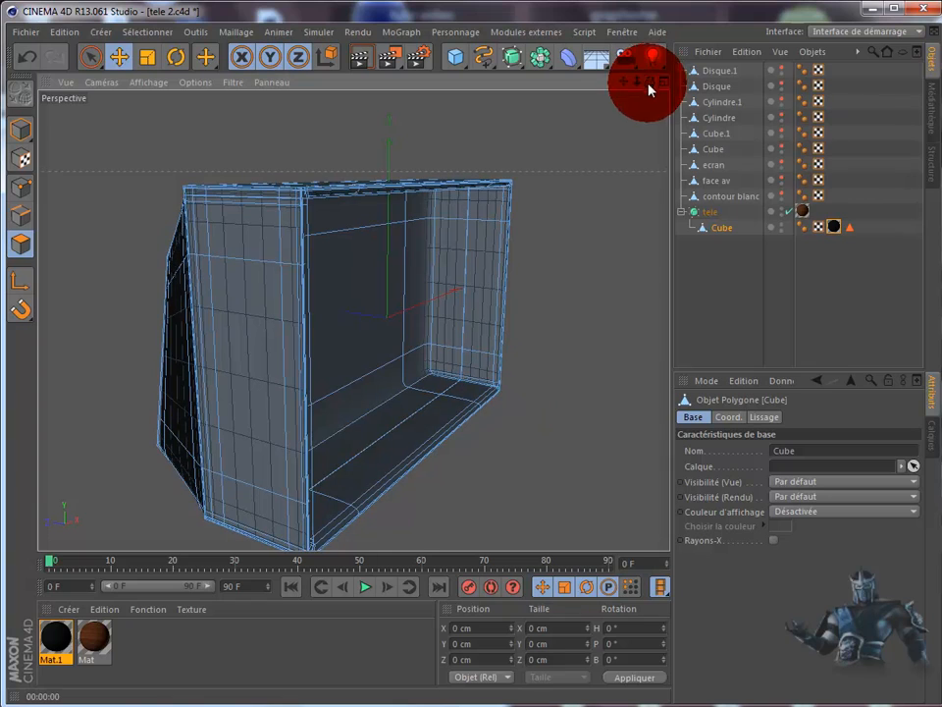
mouse_move(803, 218)
left_mouse_down()
mouse_move(738, 232)
mouse_move(750, 233)
left_mouse_up()
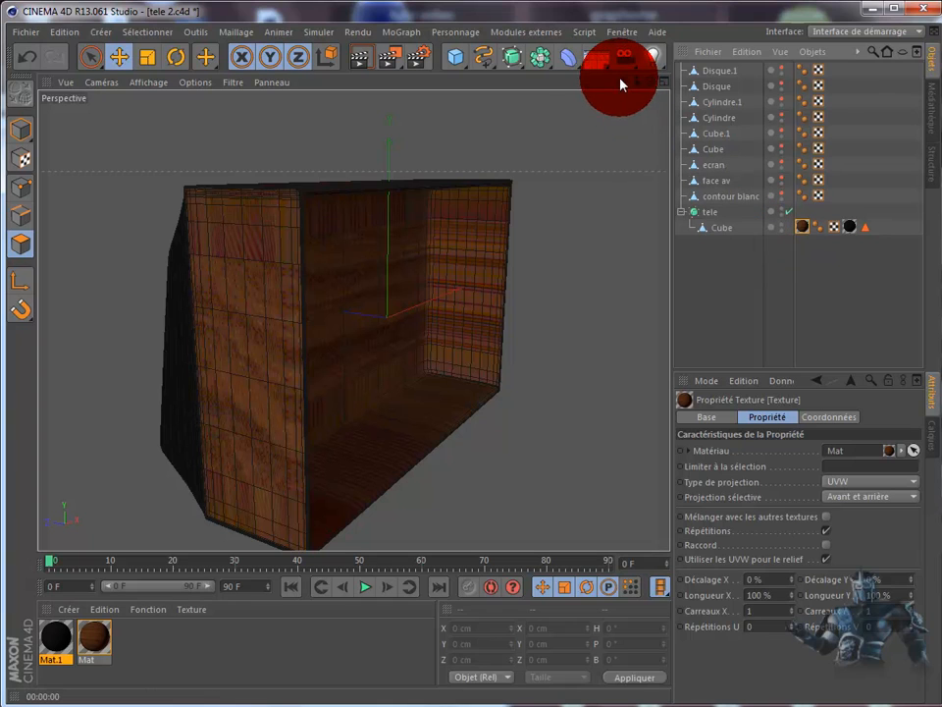
left_click(352, 59)
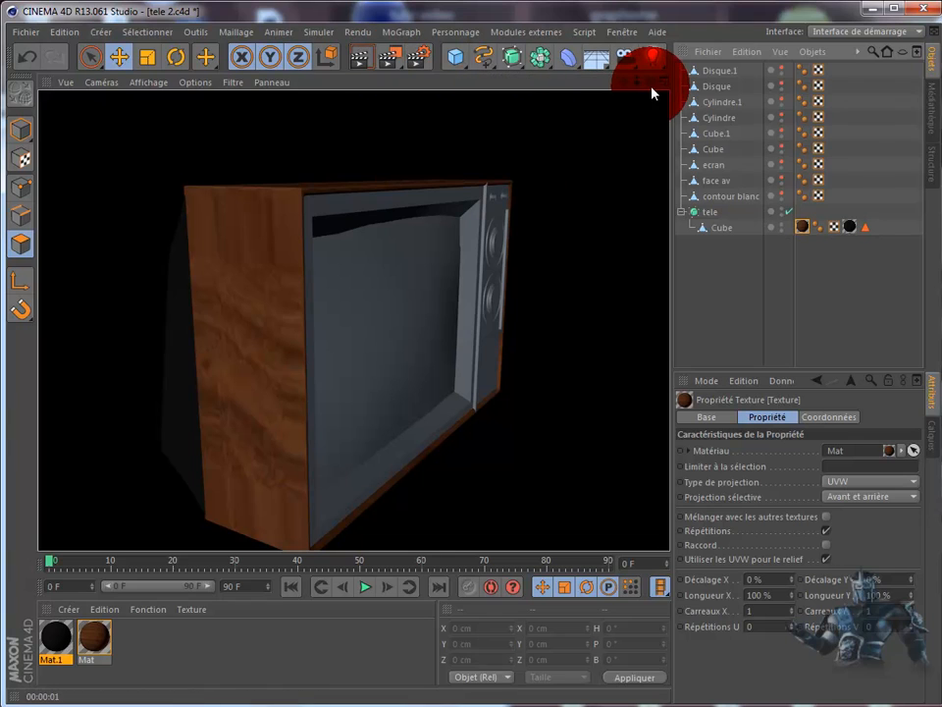
mouse_move(652, 83)
left_mouse_down()
mouse_move(566, 390)
mouse_move(502, 388)
left_mouse_up()
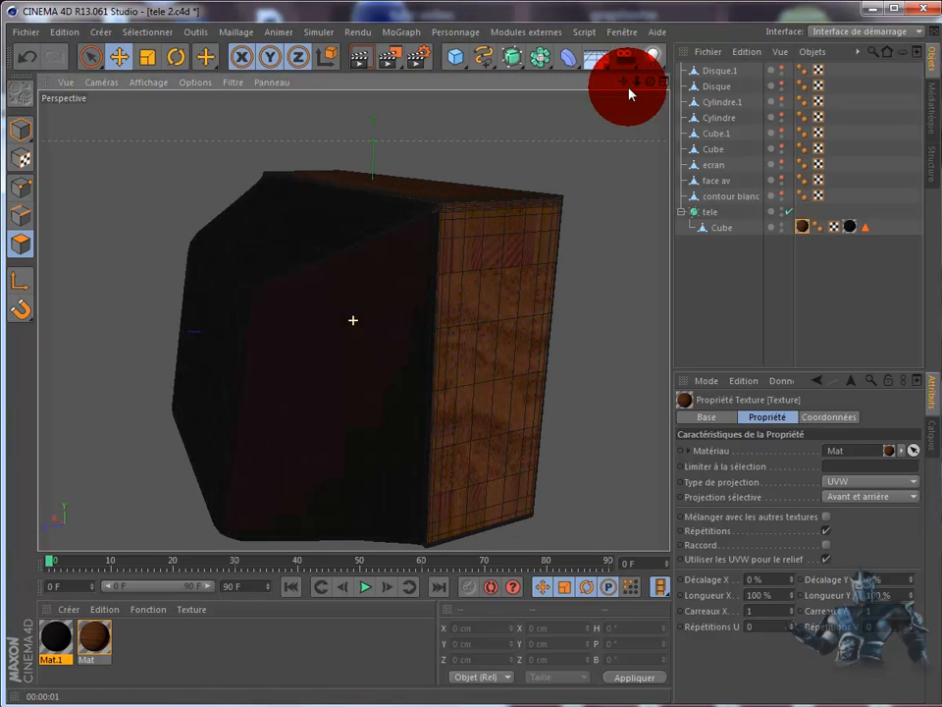
left_click(356, 65)
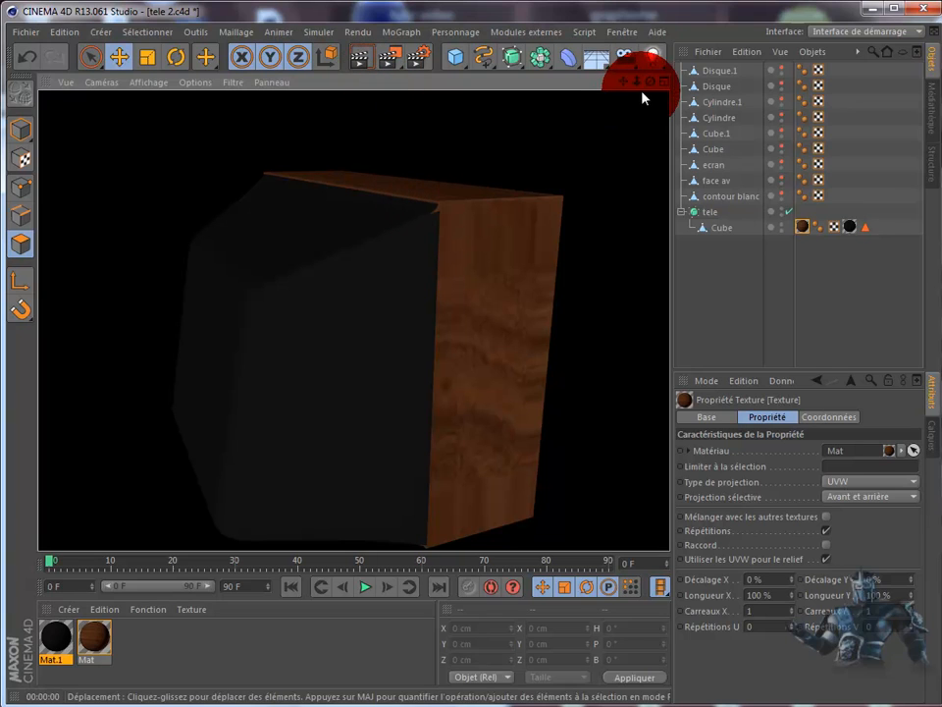
mouse_move(651, 81)
left_mouse_down()
mouse_move(643, 78)
mouse_move(480, 394)
mouse_move(500, 392)
left_mouse_up()
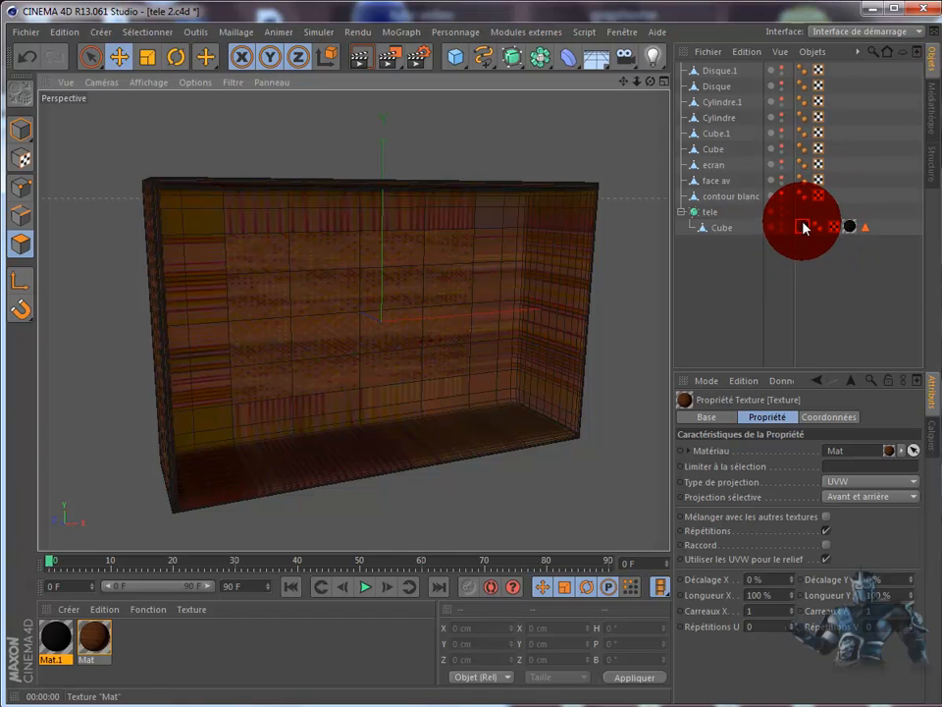
Try the Planaire and Frontale projection types on the wood texture and compare the grain on the cabinet.
left_click_drag(650, 81, 503, 392)
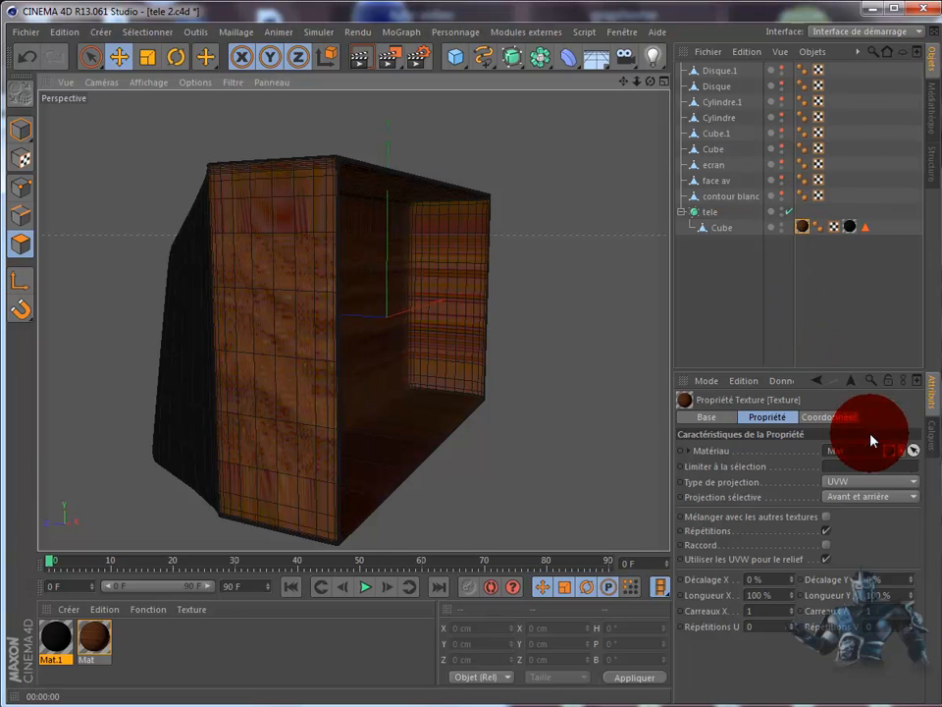
left_click(914, 487)
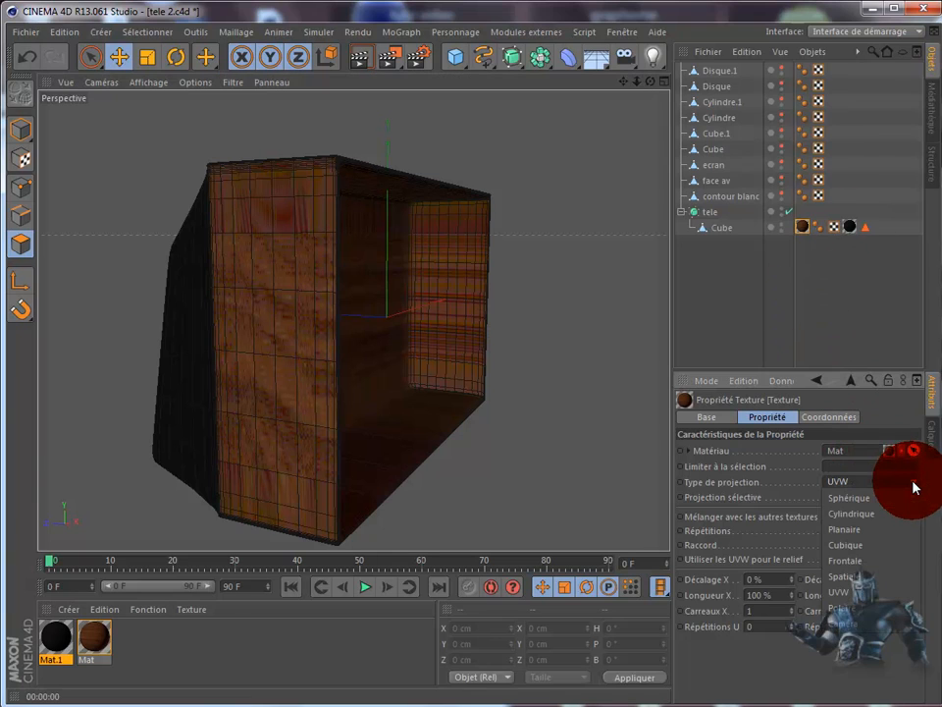
left_click(865, 531)
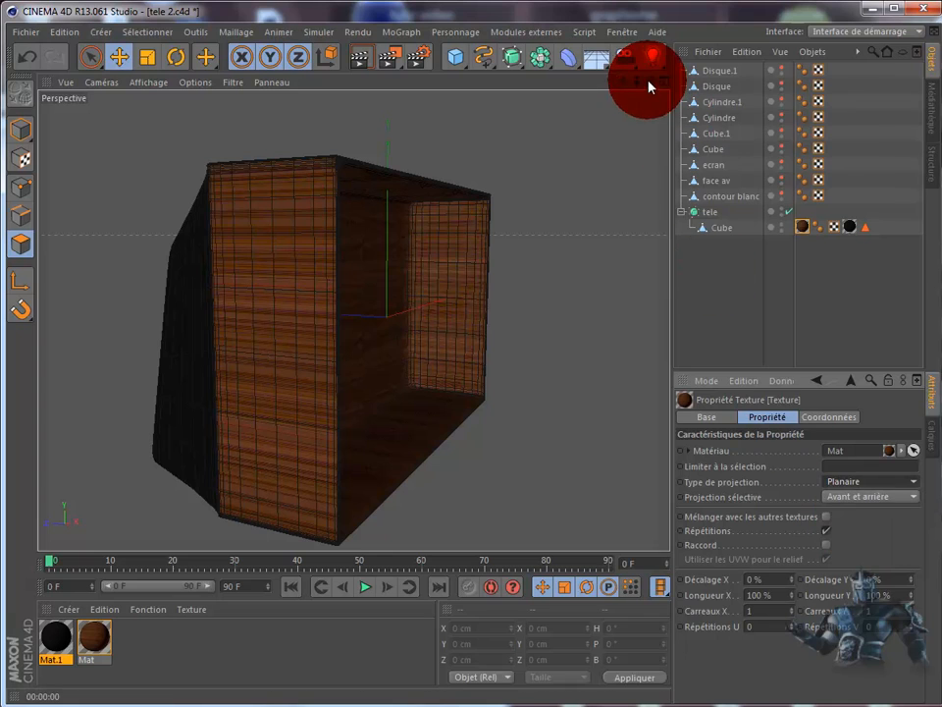
left_click_drag(649, 83, 505, 390)
left_click_drag(648, 84, 450, 240)
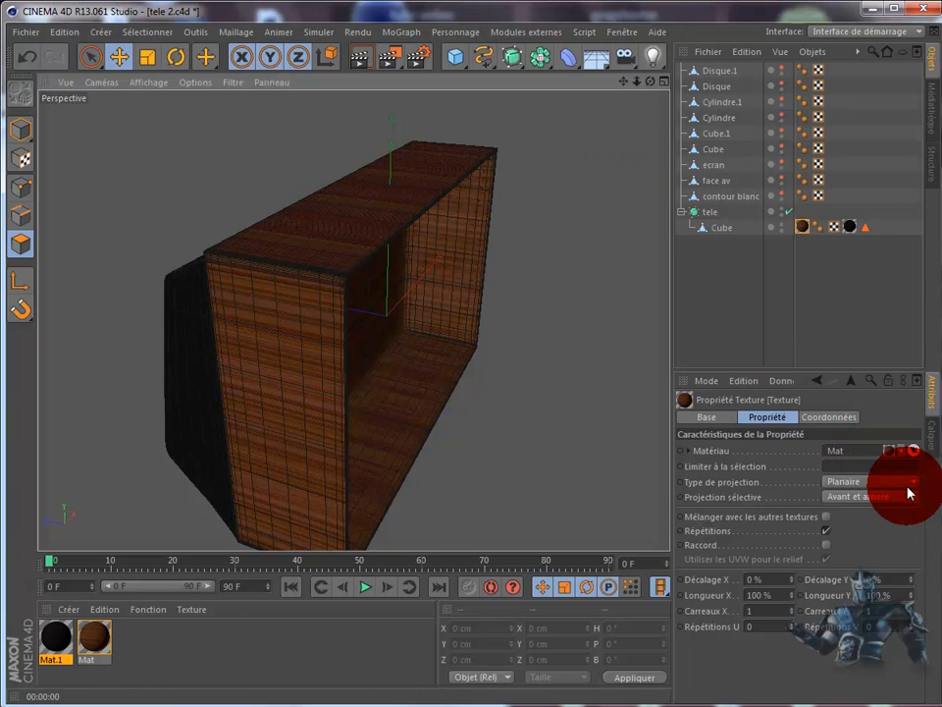
left_click_drag(919, 488, 880, 566)
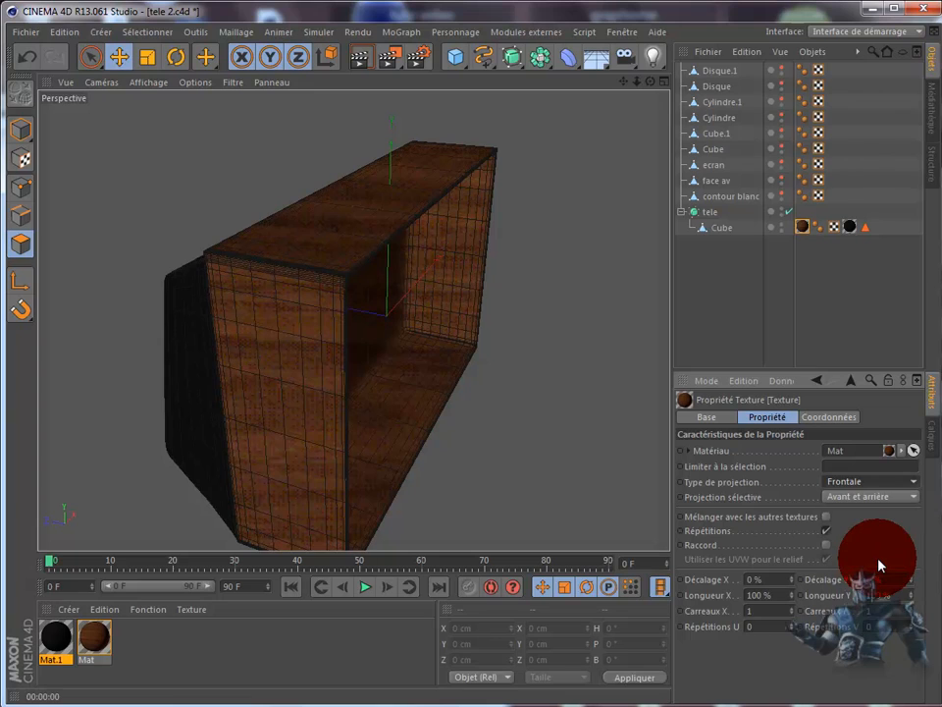
Set the wood texture's projection type to Cubique, render the view and inspect the cabinet's outer face.
left_click(888, 482)
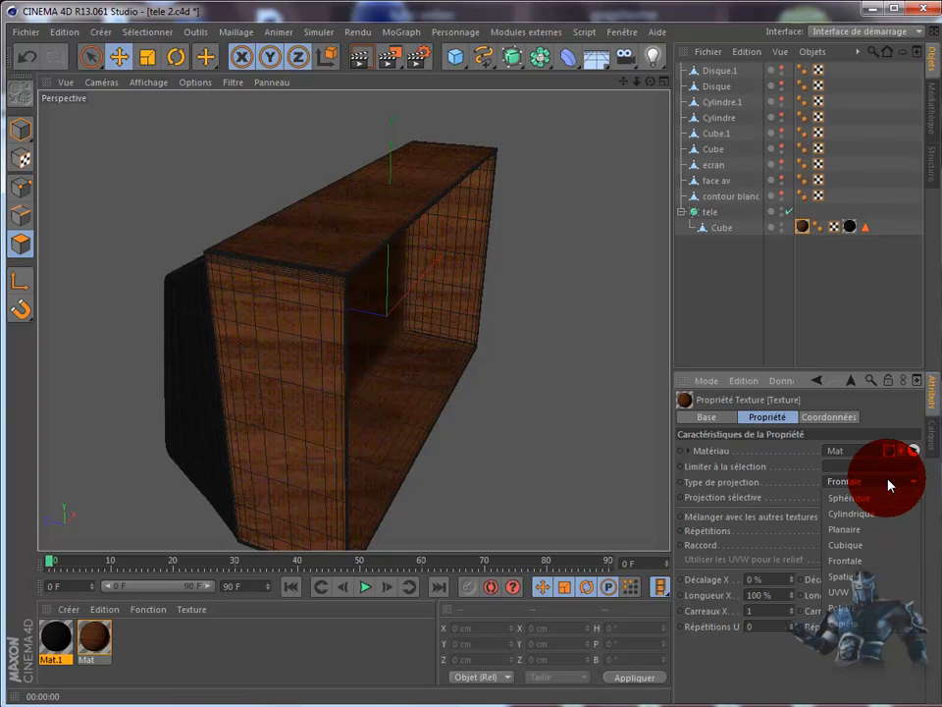
left_click(864, 543)
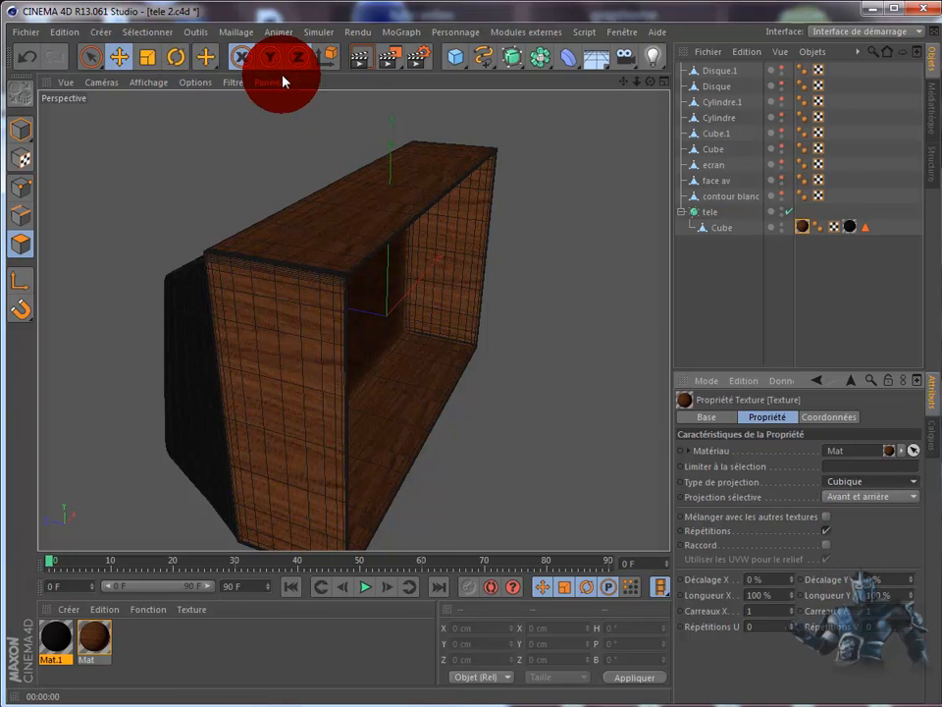
left_click(363, 60)
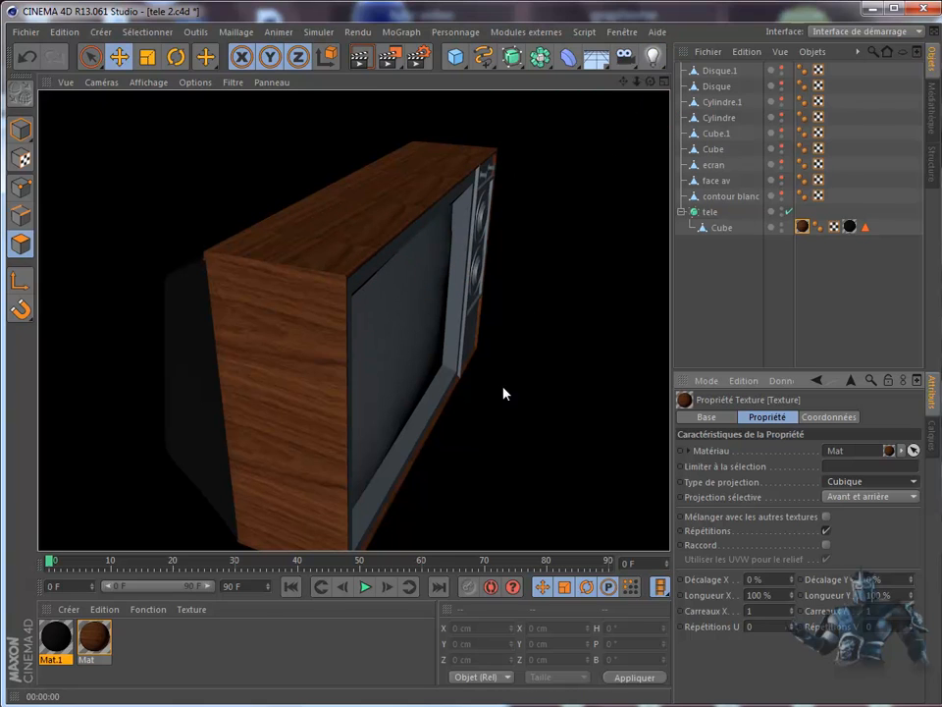
mouse_move(502, 391)
left_mouse_down("alt")
mouse_move(497, 405)
mouse_move(501, 388)
left_mouse_up("alt")
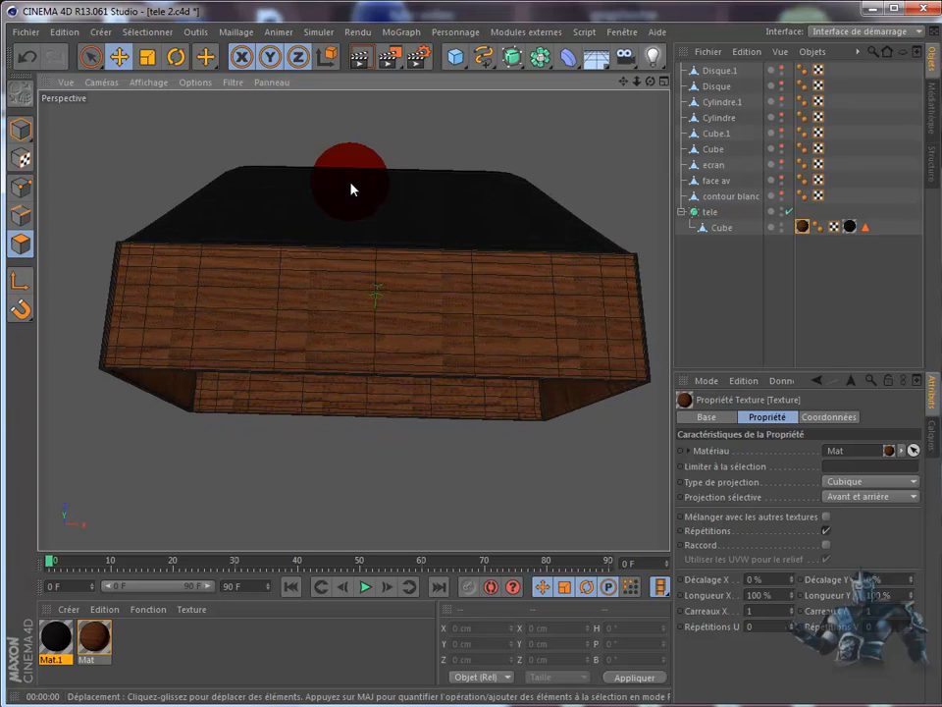
Switch to texture axis mode and fit the cubic wood texture on the cabinet Cube to the object with Adapter à l'objet.
left_click(14, 162)
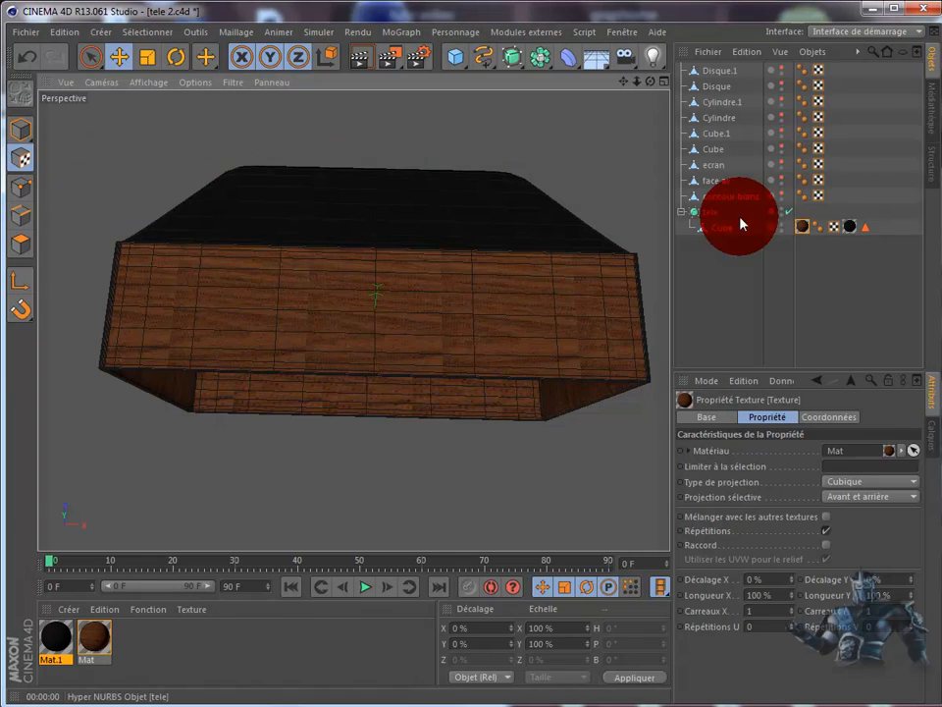
right_click(802, 228)
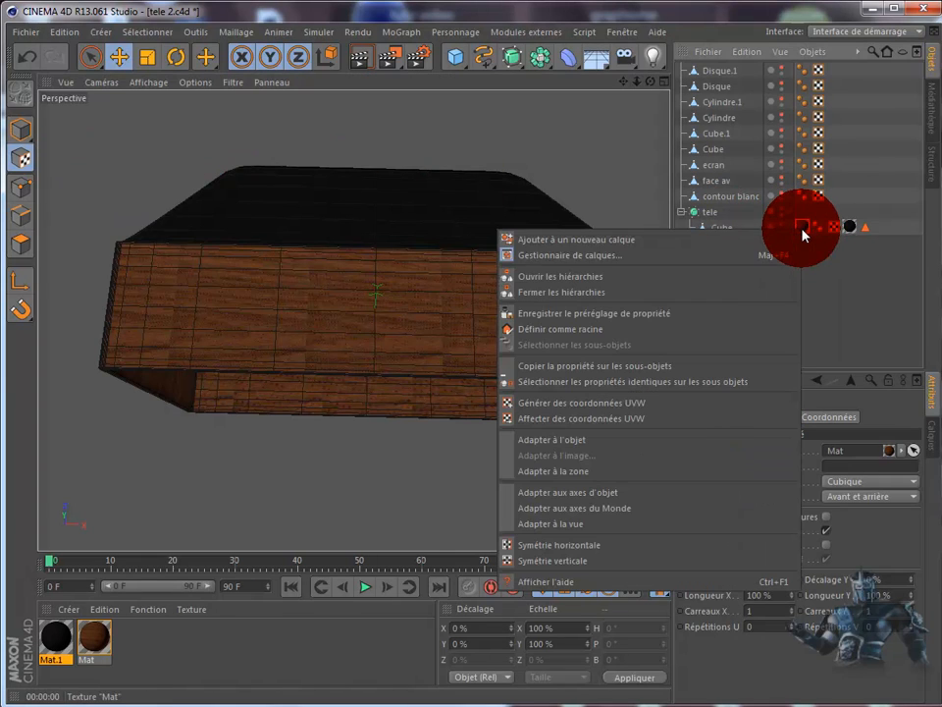
left_click(566, 440)
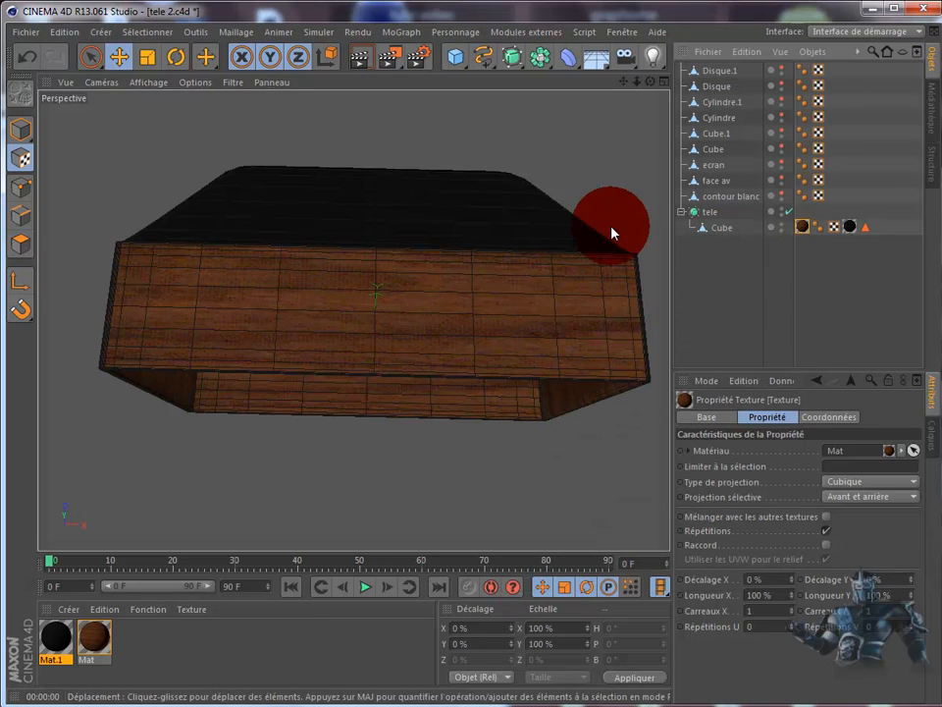
Make all hidden television parts from Disque.1 down to contour blanc visible in the viewport and in renders.
left_click_drag(650, 84, 503, 394)
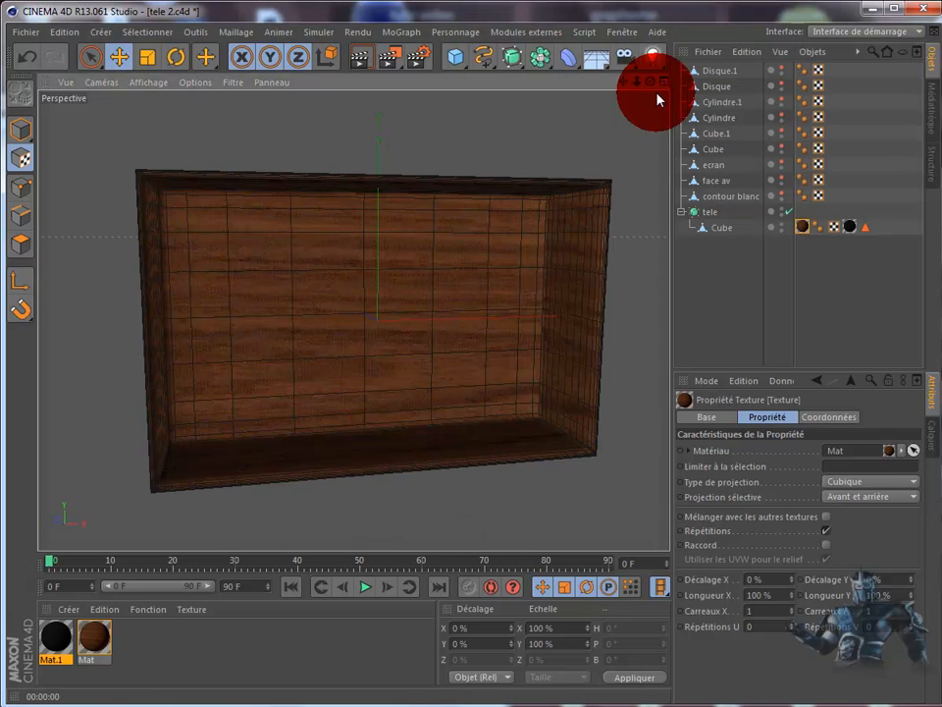
left_click(781, 67)
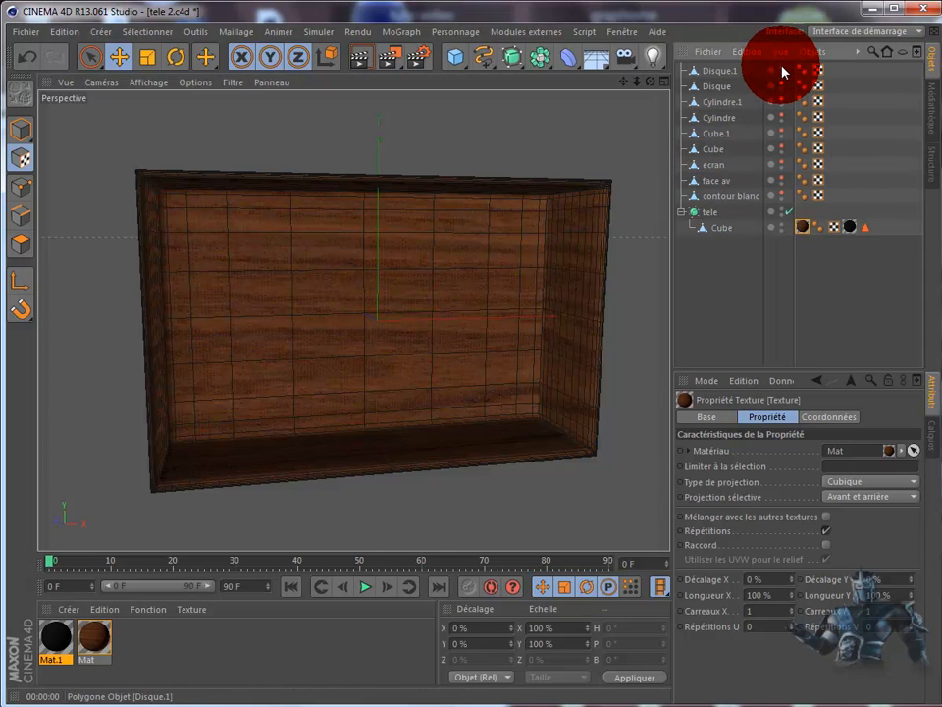
mouse_move(784, 90)
left_mouse_down()
mouse_move(782, 200)
mouse_move(677, 147)
mouse_move(653, 93)
mouse_move(506, 394)
mouse_move(489, 390)
mouse_move(511, 389)
mouse_move(501, 151)
mouse_move(448, 185)
left_mouse_up()
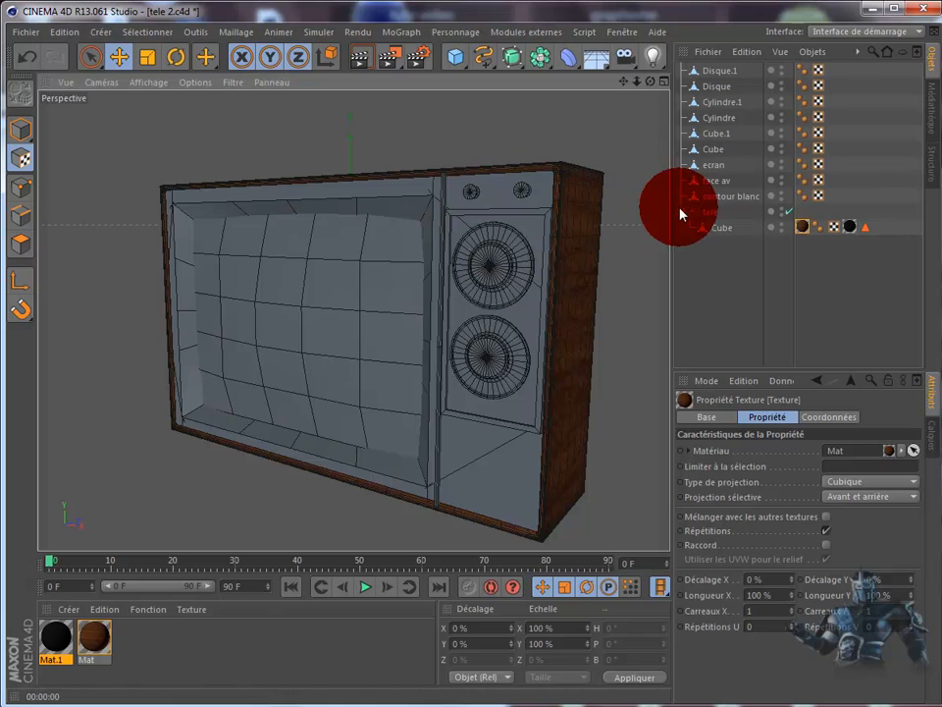
Try to move the vertical divider Cube while in texture axis mode, and undo the move.
left_click(721, 133)
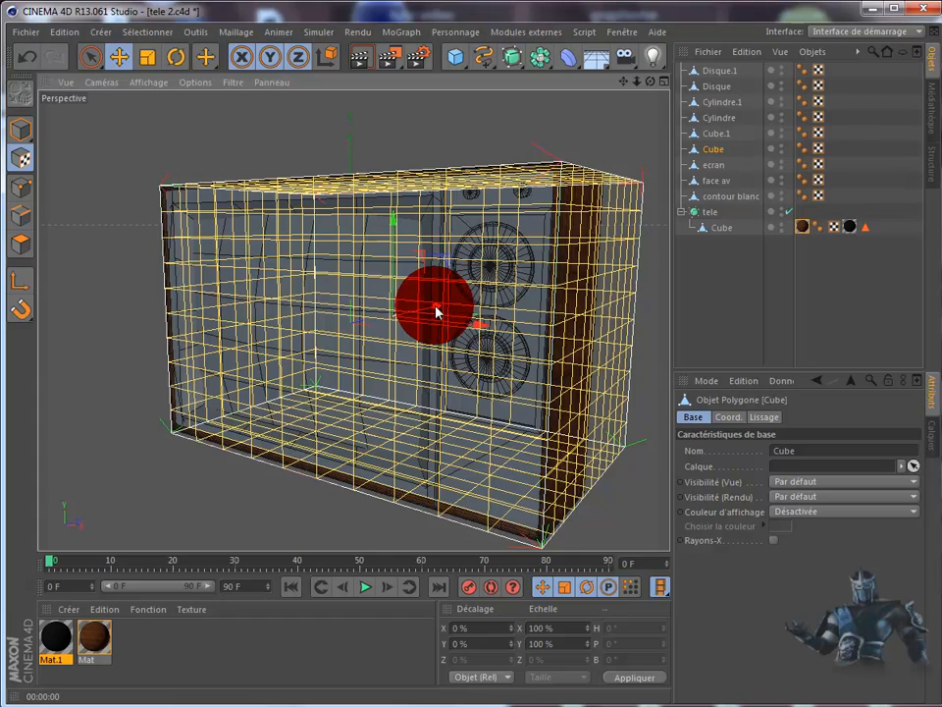
left_click_drag(437, 312, 428, 351)
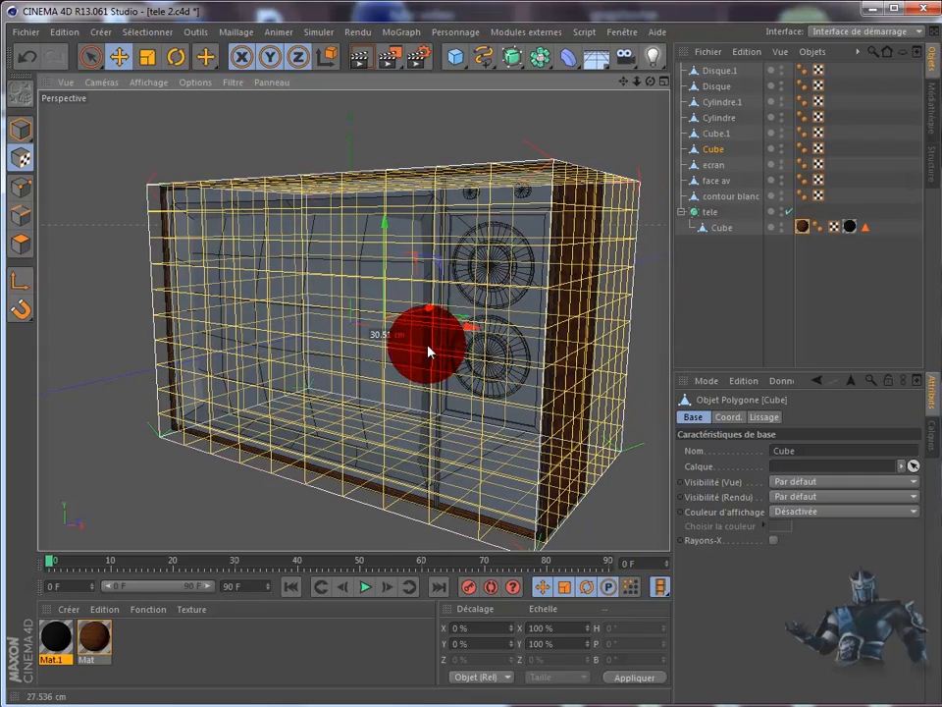
left_click(26, 60)
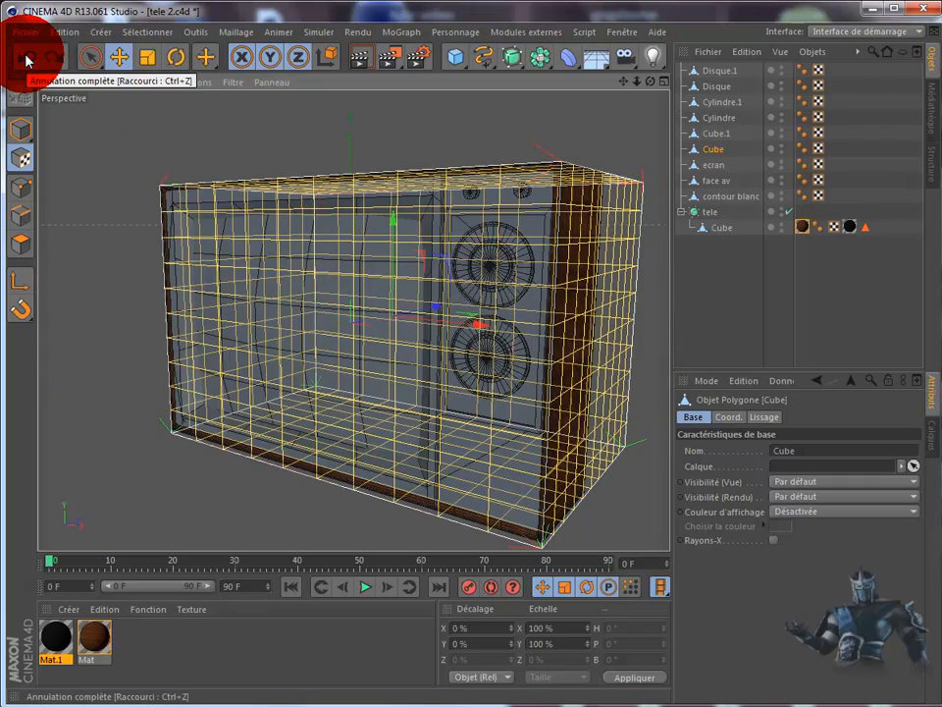
Temporarily switch off the tele Hyper NURBS and hide its Cube to inspect the parts inside, and restore both.
left_click(790, 214)
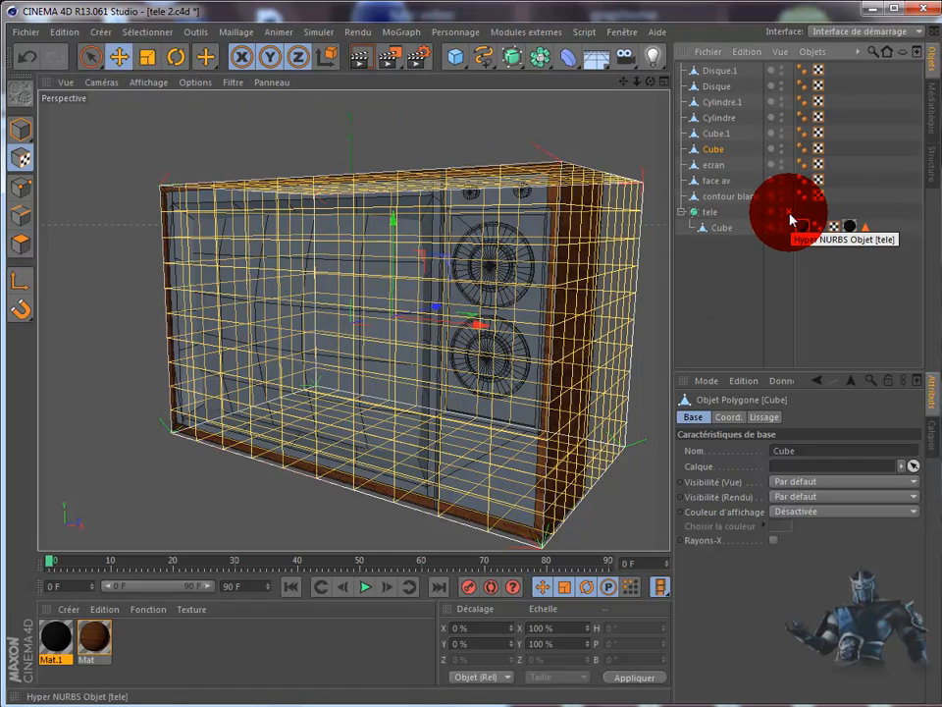
left_click(785, 227)
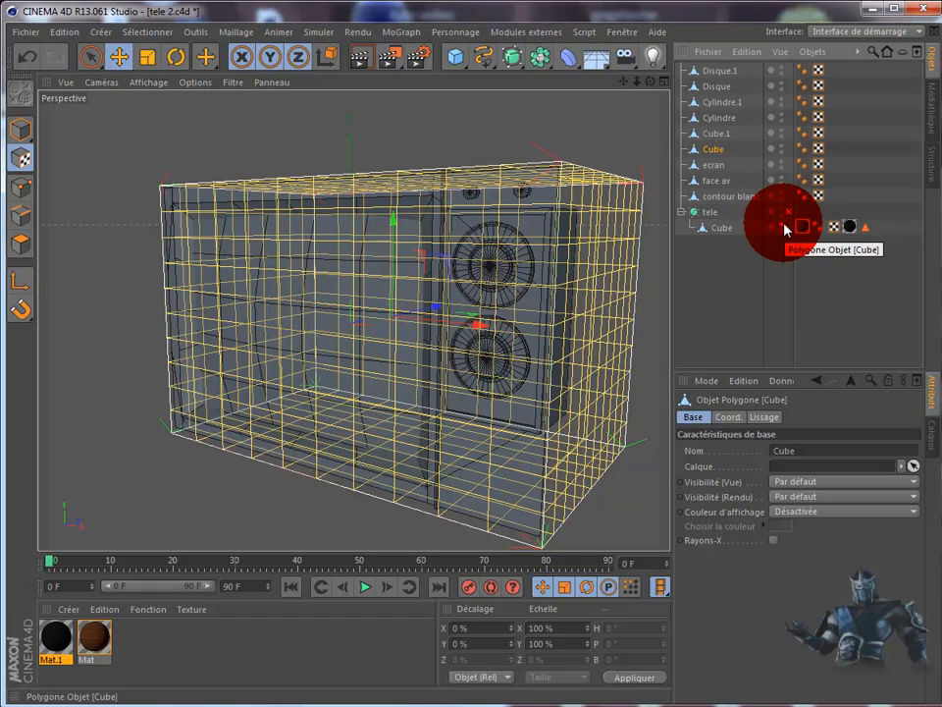
left_click(785, 226)
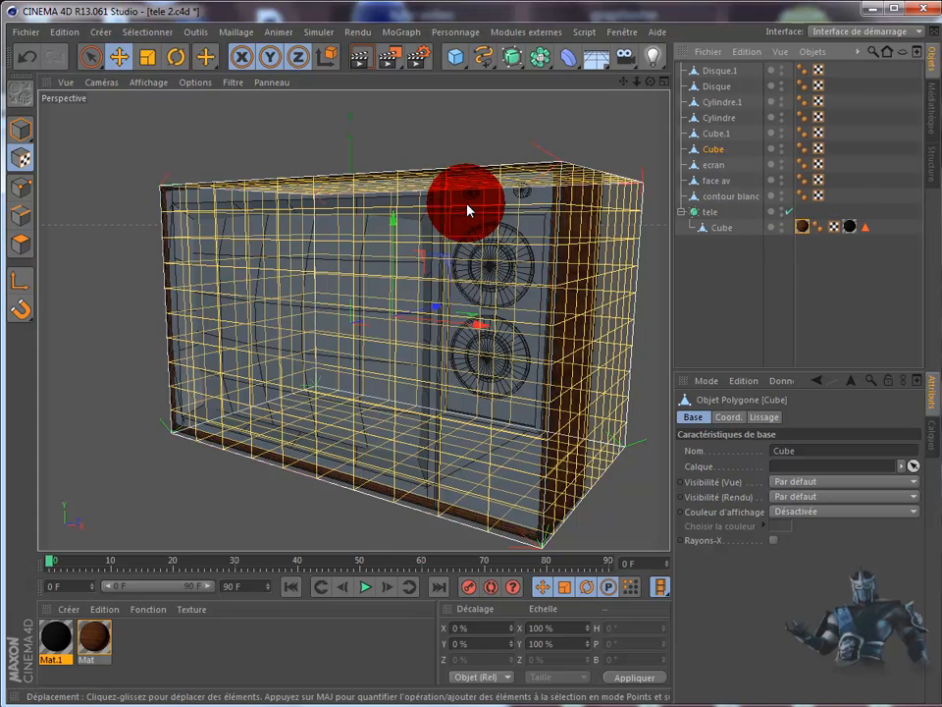
Return to model mode, shift the vertical divider Cube to about 3.4 cm on Z, and check it from the front.
left_click_drag(648, 87, 539, 202)
left_click_drag(503, 238, 504, 233)
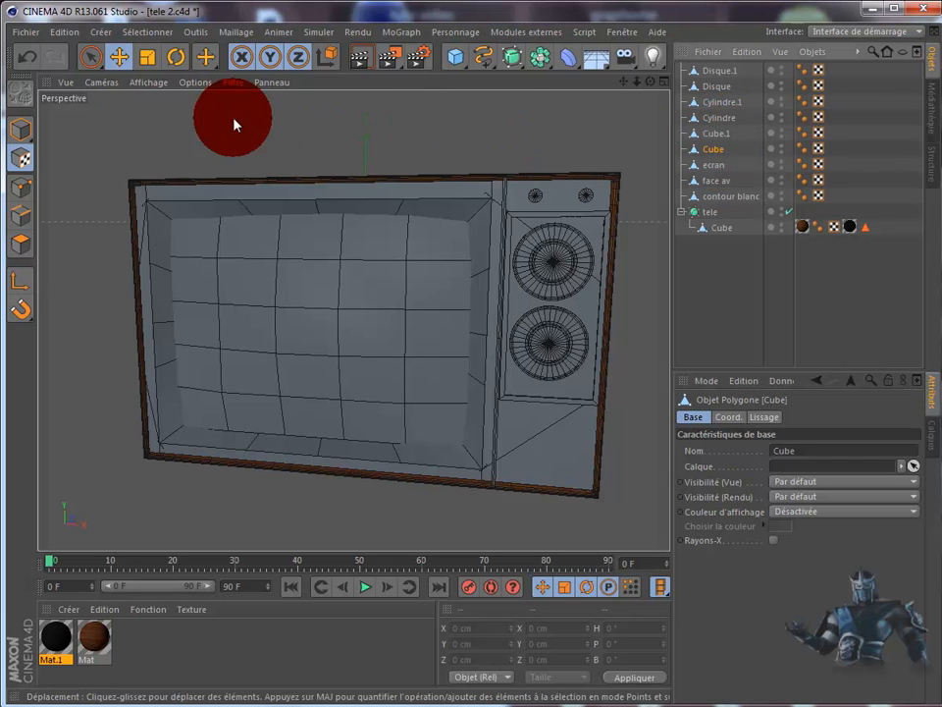
left_click(24, 128)
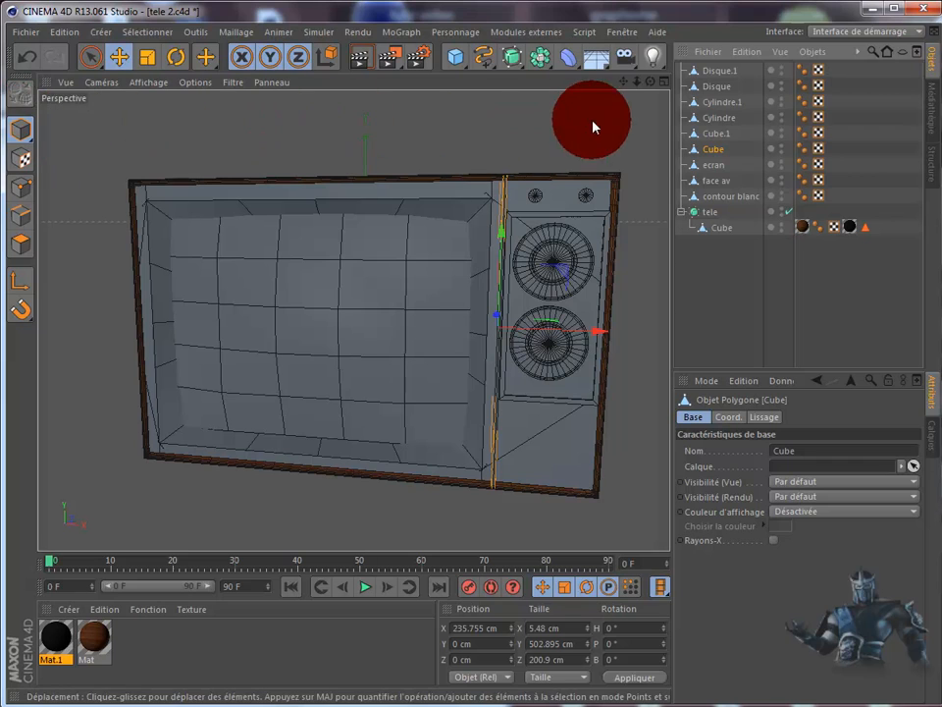
left_click_drag(500, 389, 507, 328, "alt")
left_click(720, 269)
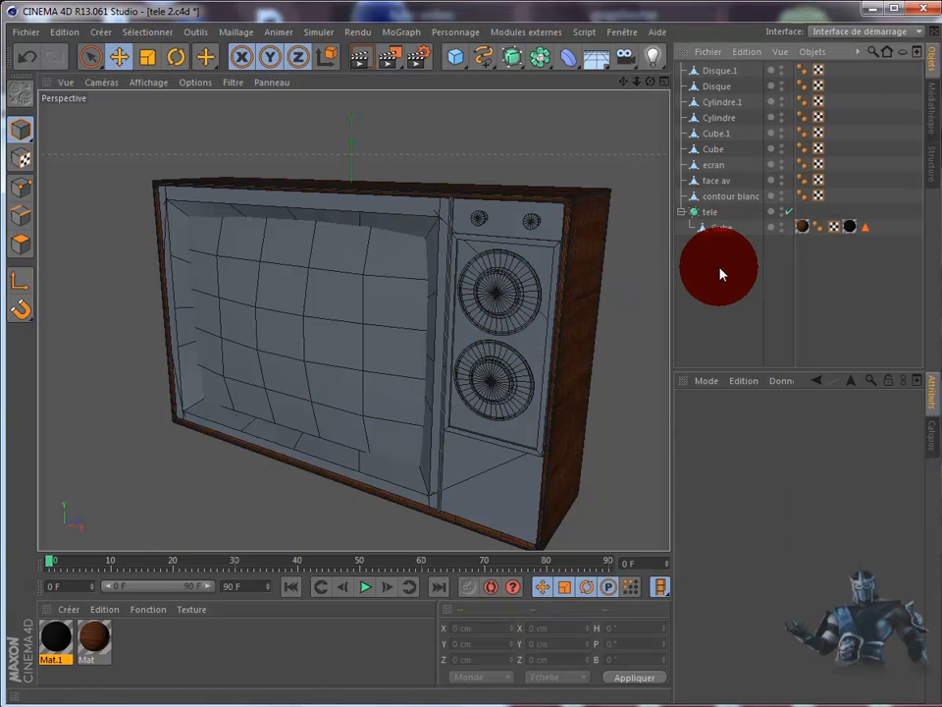
mouse_move(650, 82)
left_mouse_down()
mouse_move(506, 394)
mouse_move(501, 389)
mouse_move(648, 84)
mouse_move(520, 182)
left_mouse_up()
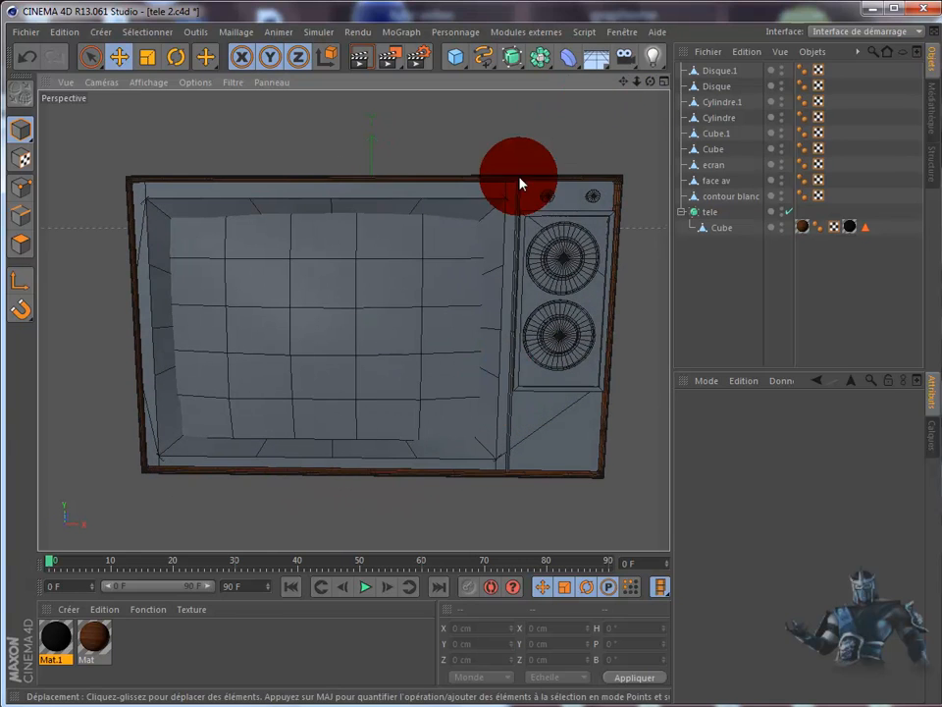
Create a dark grey material with RGB 36, 35, 35 and assign it to the vertical divider Cube.
double_click(177, 642)
double_click(57, 643)
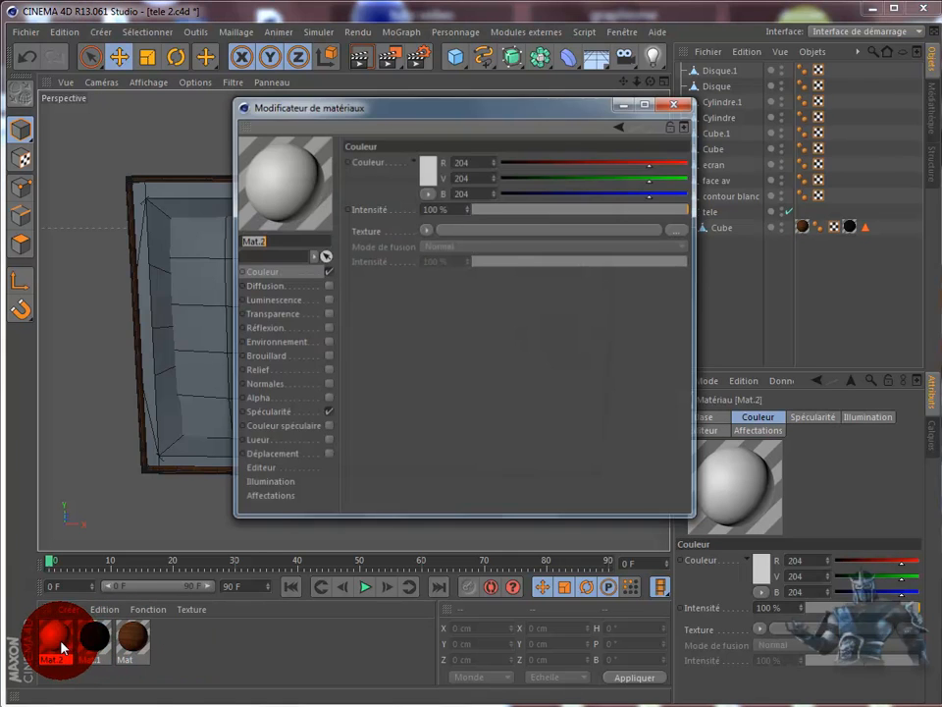
left_click(427, 172)
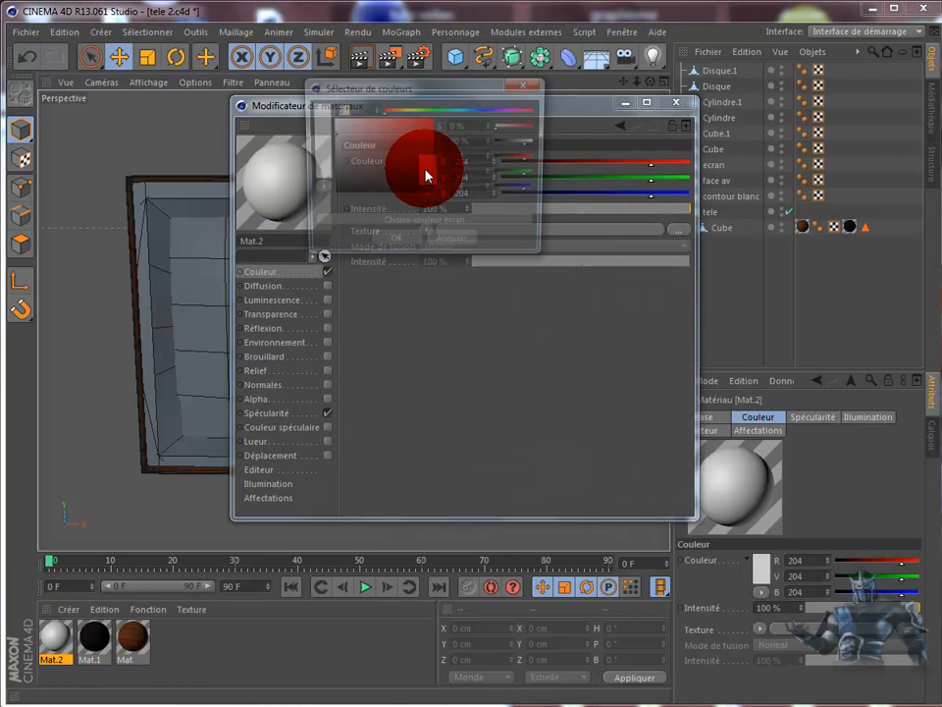
left_click(333, 184)
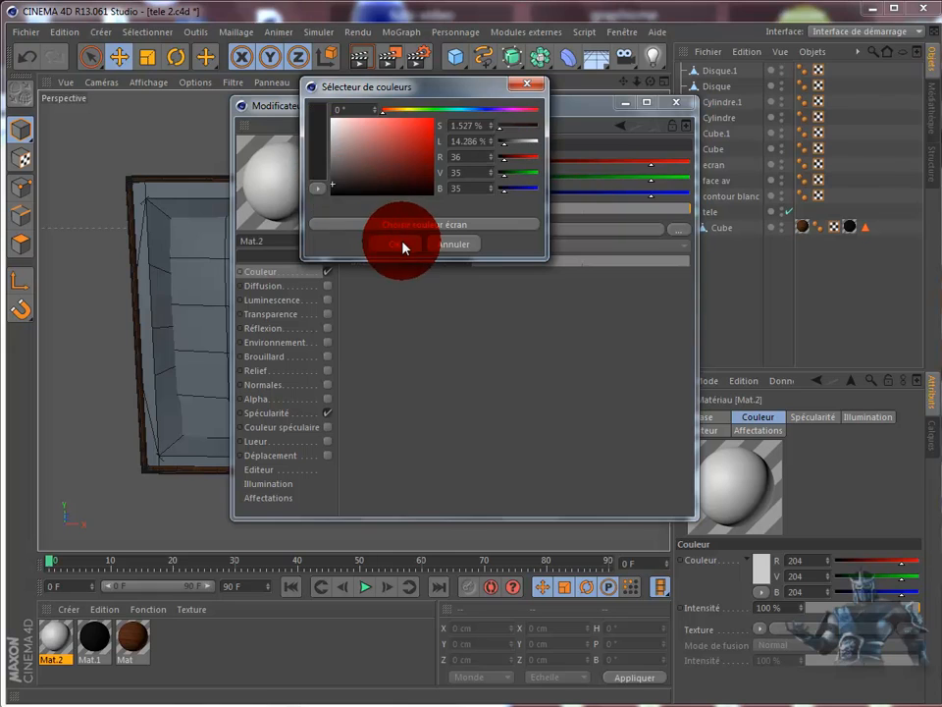
left_click(402, 247)
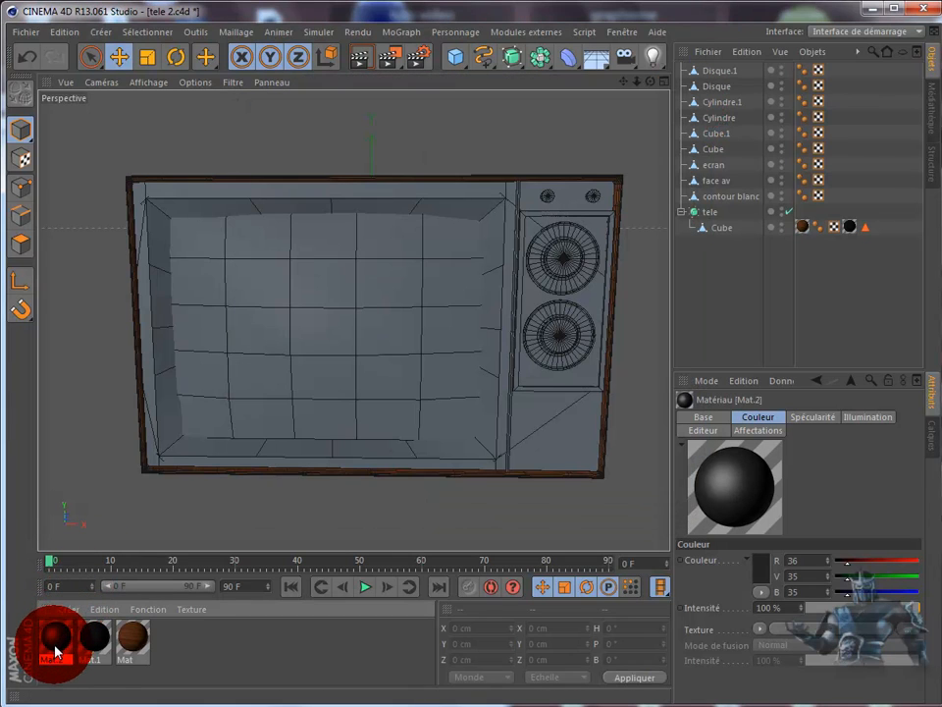
left_click(720, 150)
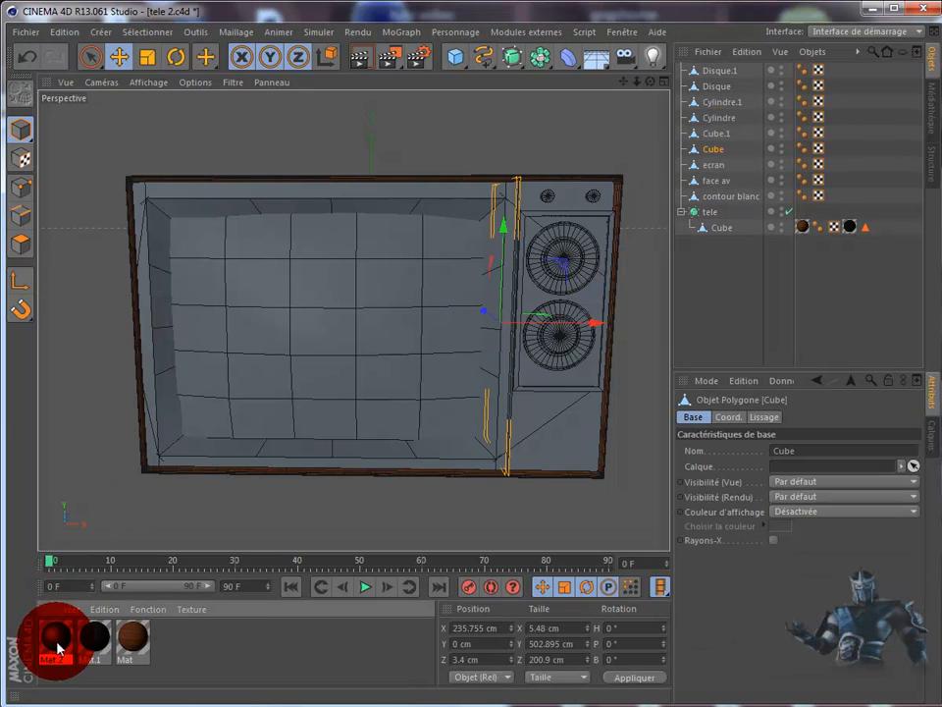
left_click_drag(648, 212, 715, 149)
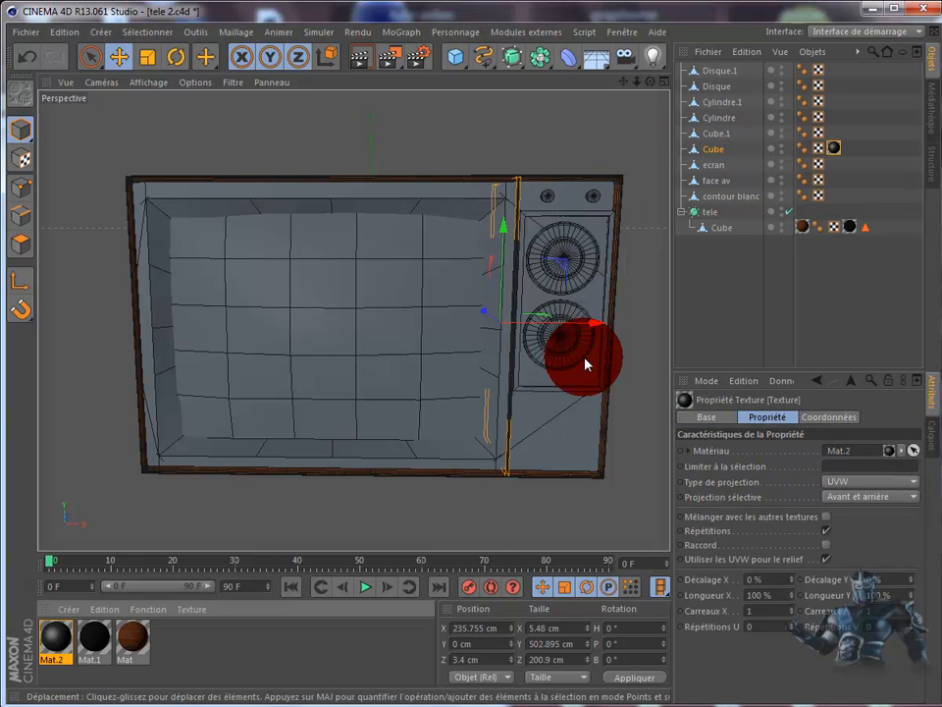
Assign the wood material Mat to the front panel face av and check it with a render.
left_click(567, 429)
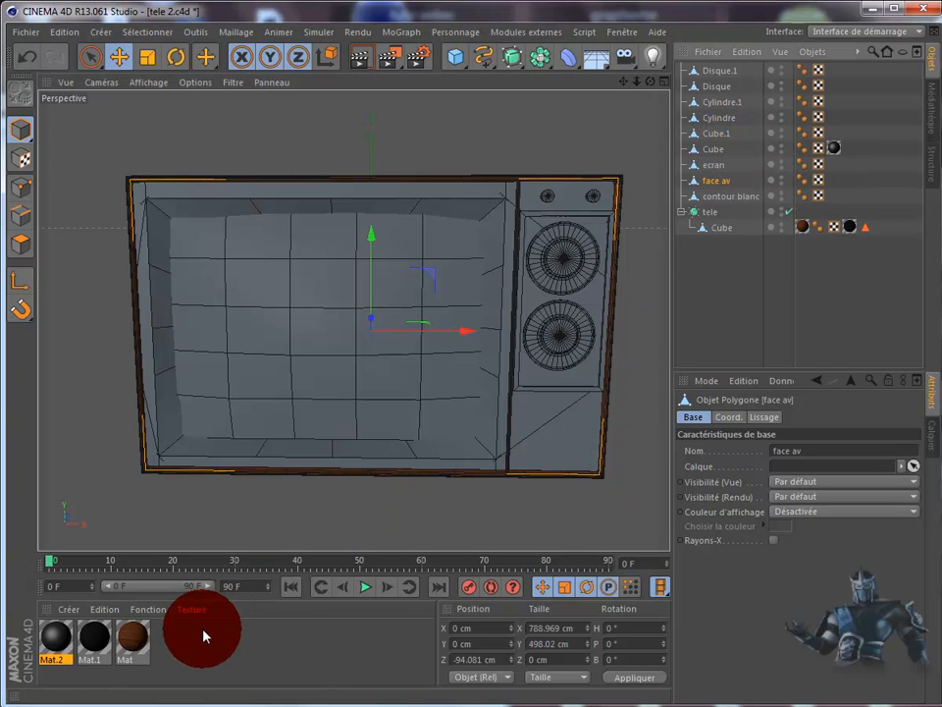
left_click_drag(478, 465, 716, 186)
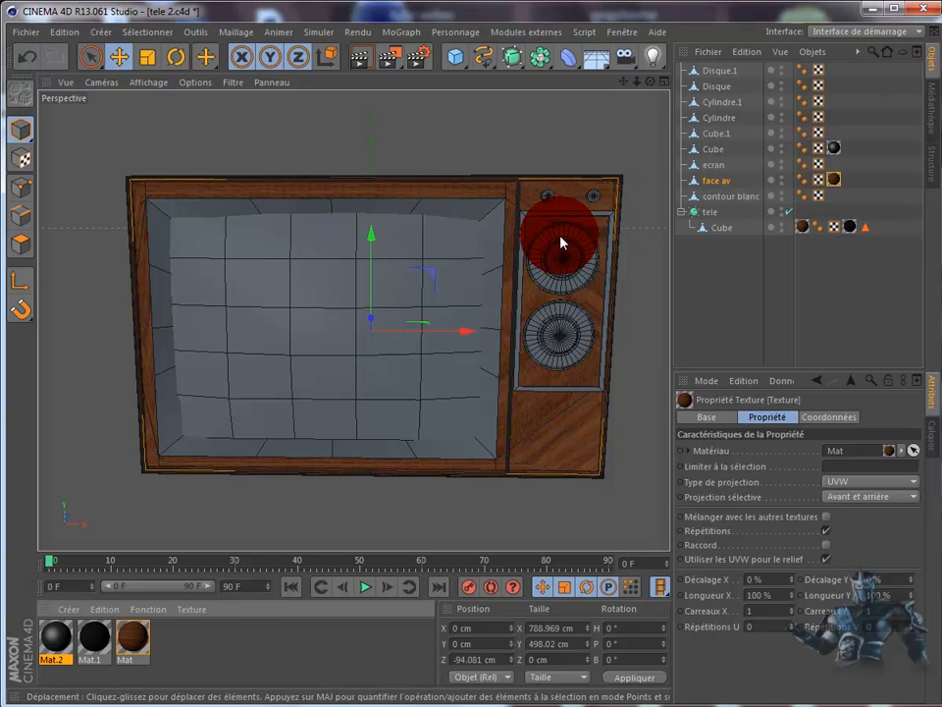
left_click(360, 59)
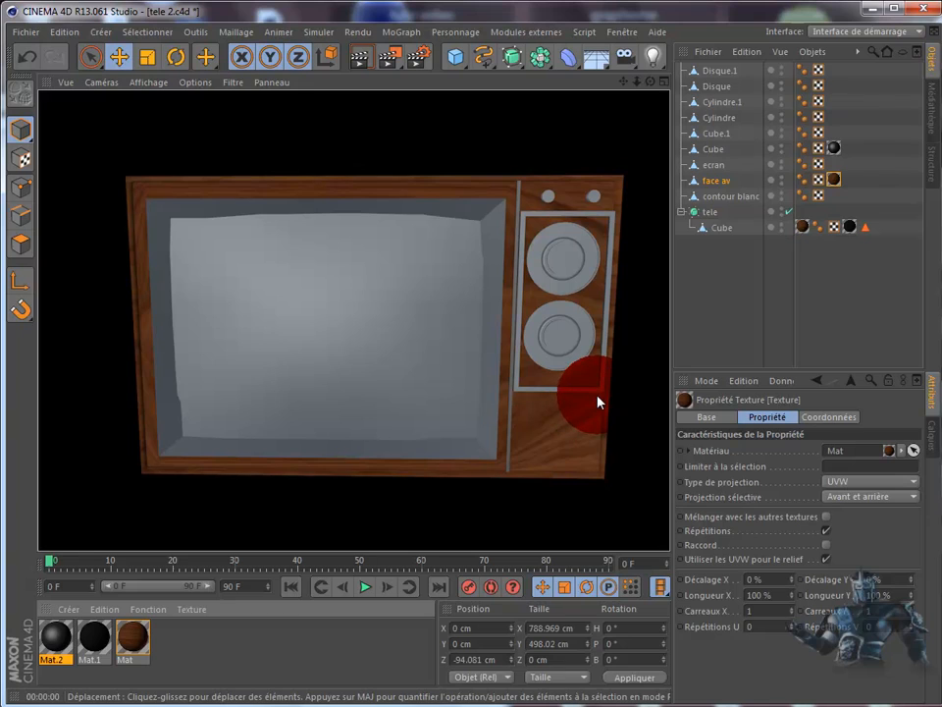
Set the front panel's wood texture projection type to Planaire and render the view.
left_click(921, 489)
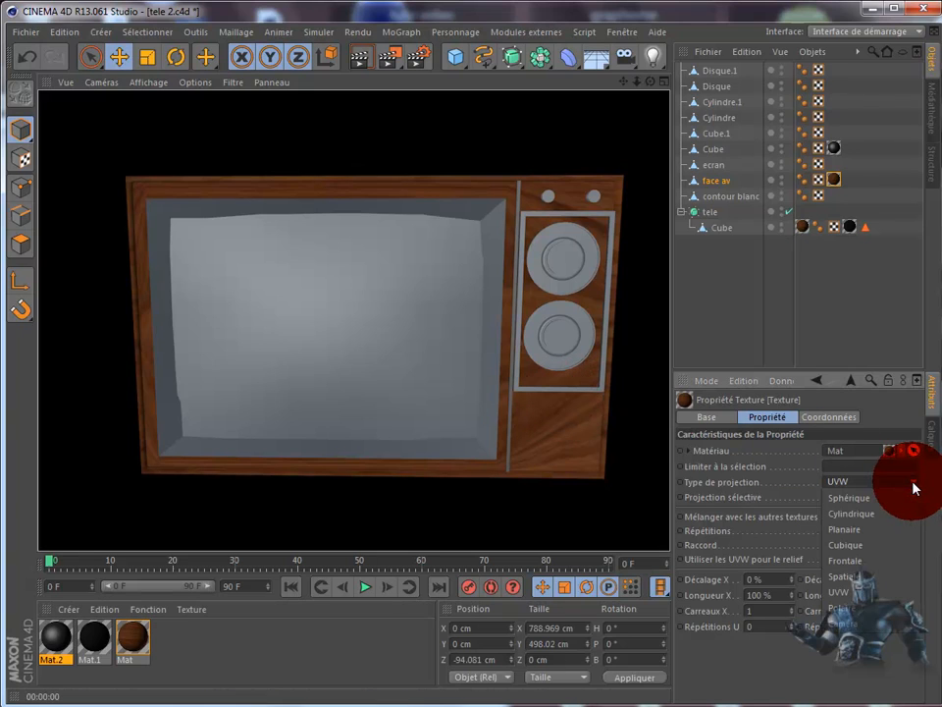
left_click(864, 530)
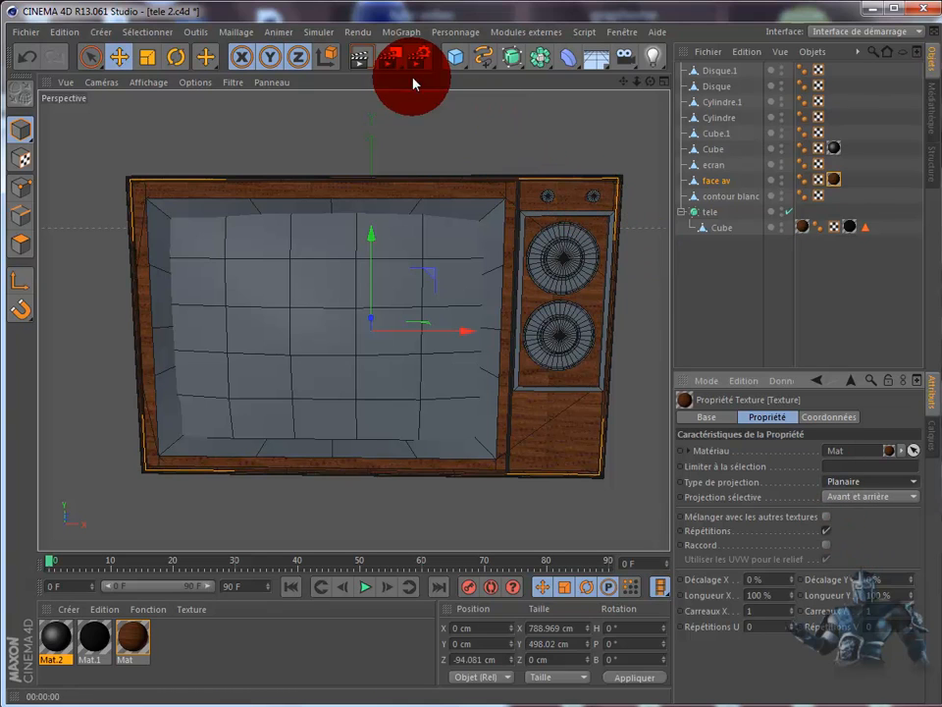
left_click(360, 61)
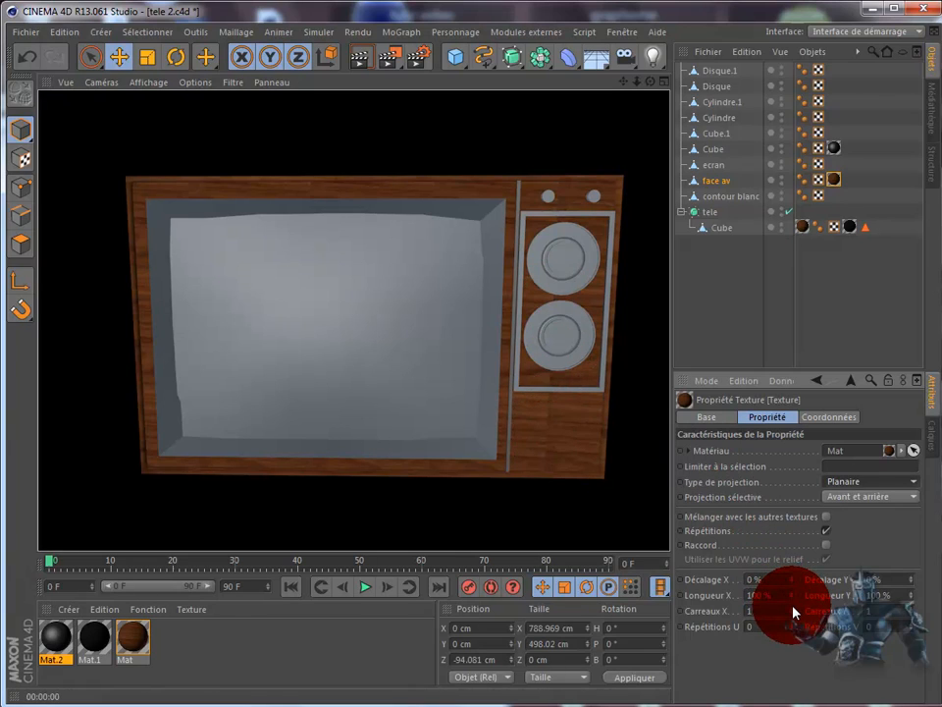
Stretch the front panel's wood texture to a Longueur X of 167 % and render the view.
left_click(835, 180)
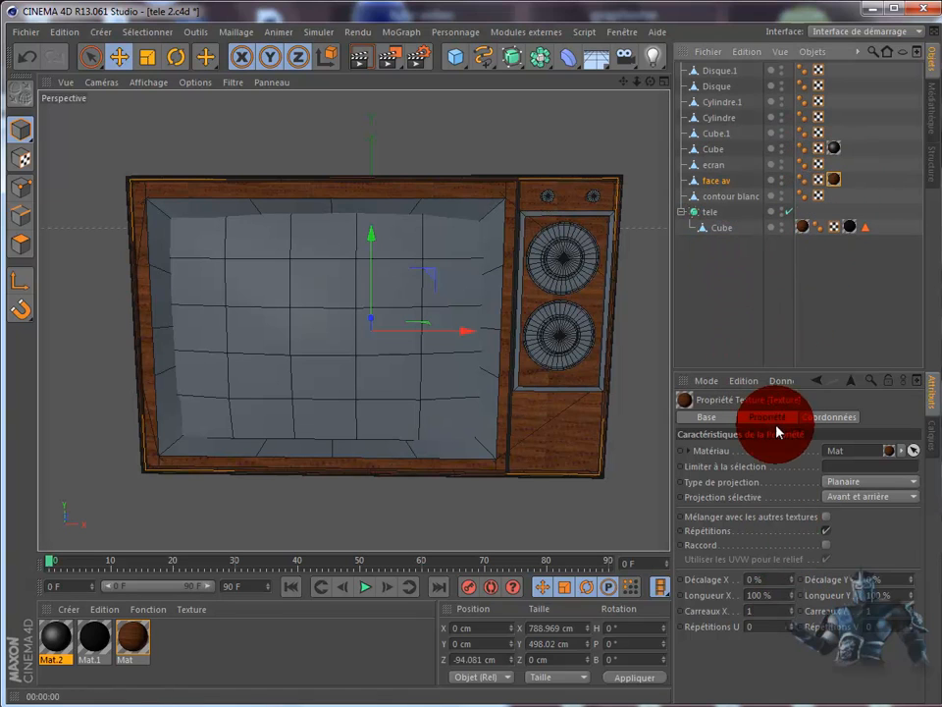
left_click_drag(788, 612, 794, 597)
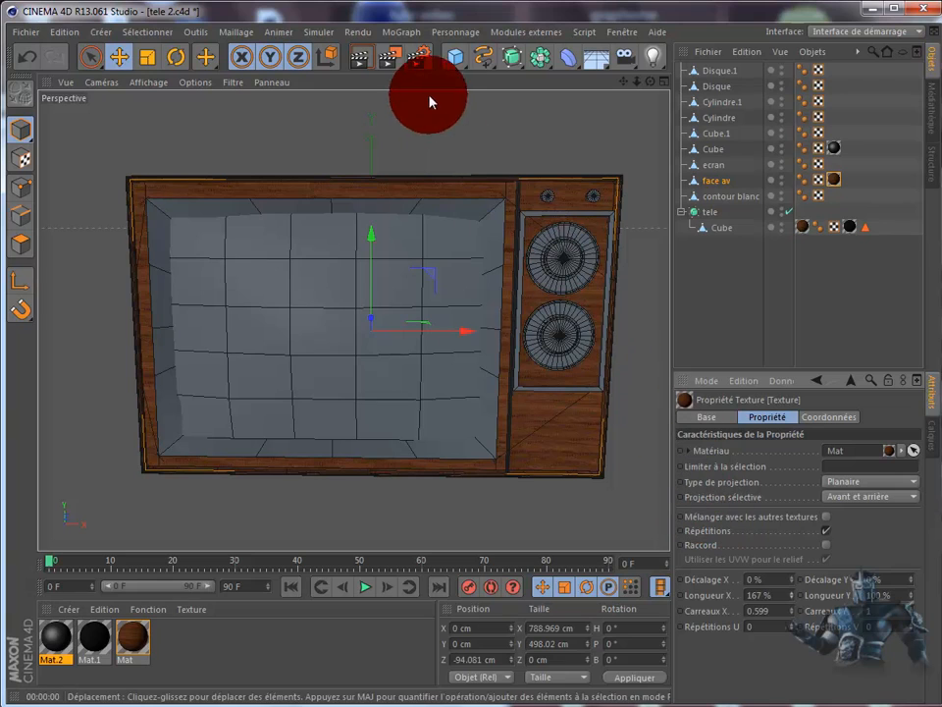
left_click(367, 61)
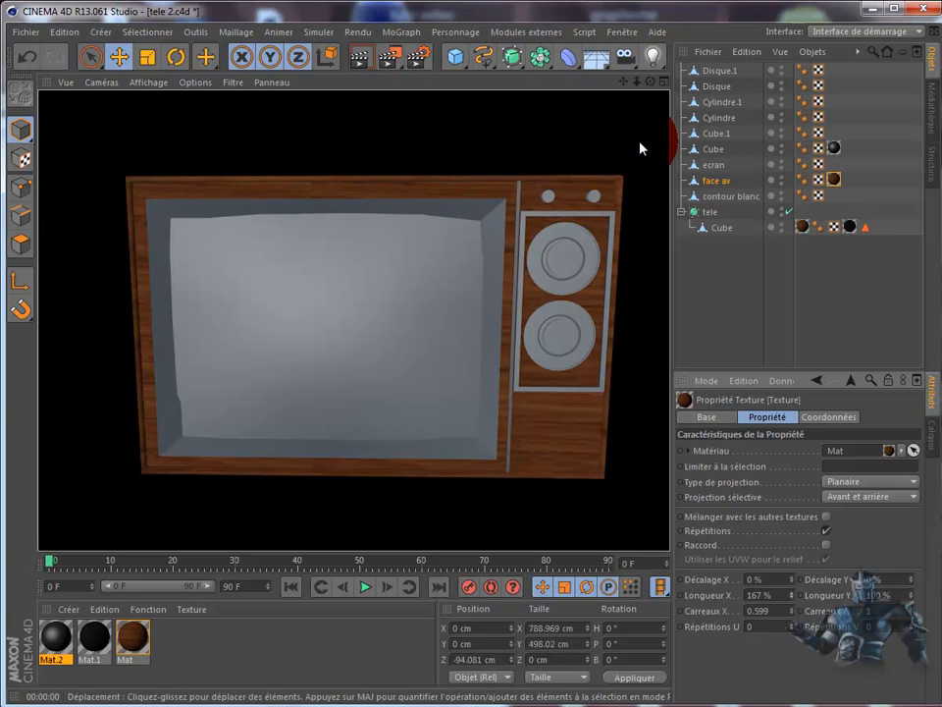
Move the control panel frame Cube.1 about 2.09 cm forward along Z, out of the front panel.
left_click(718, 169)
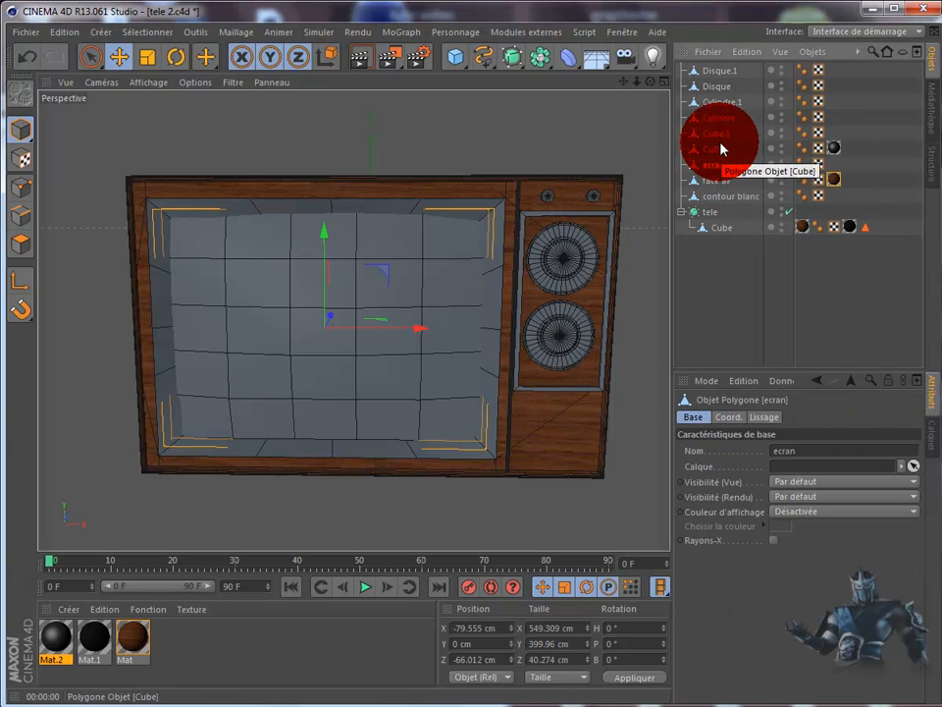
left_click(720, 135)
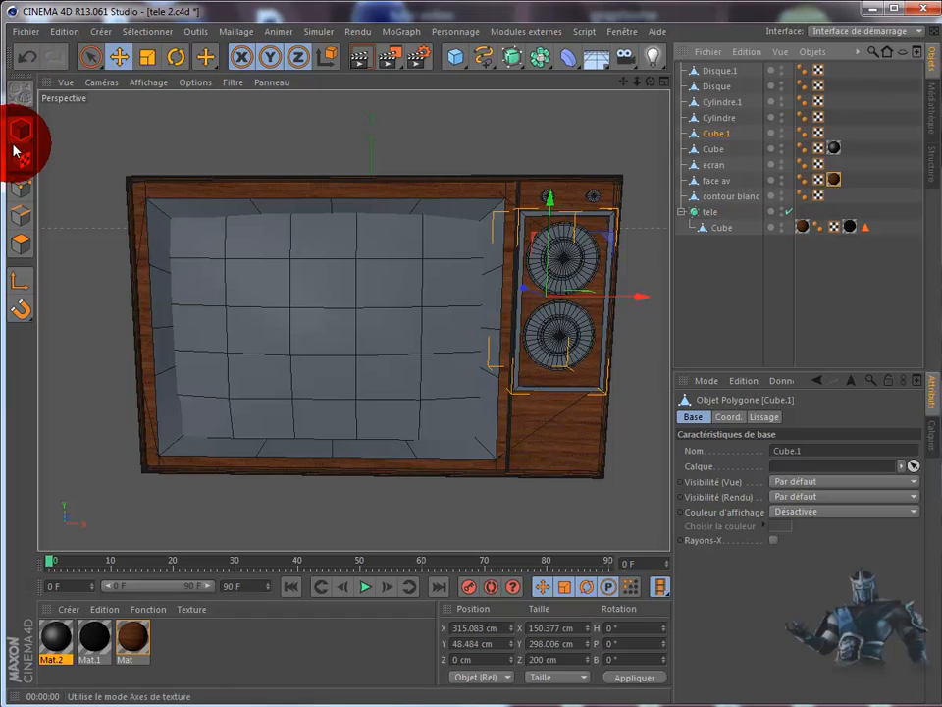
left_click(21, 244)
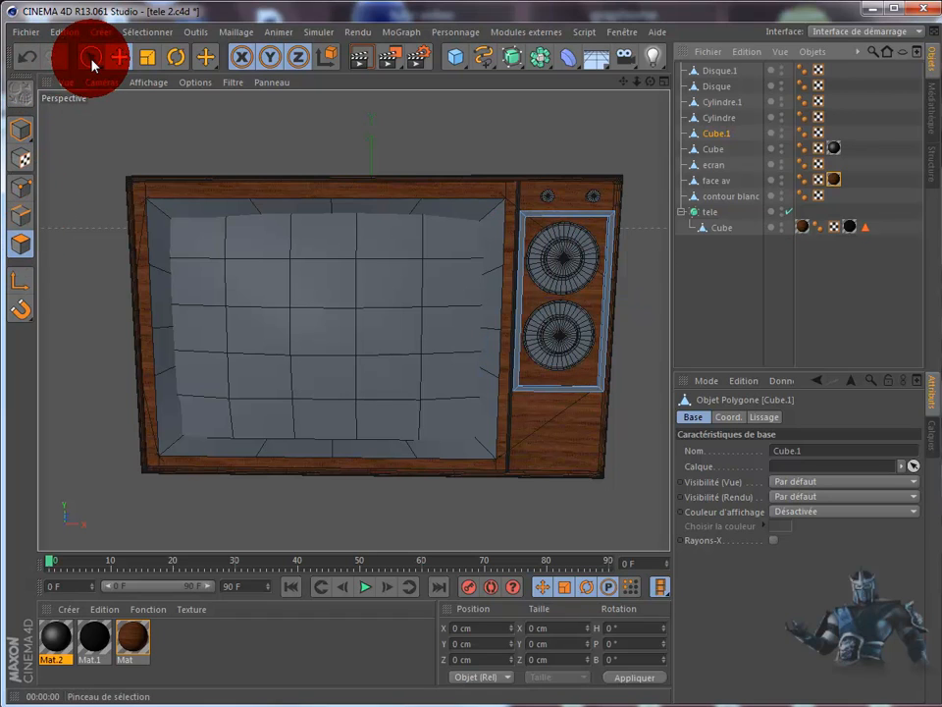
key("e")
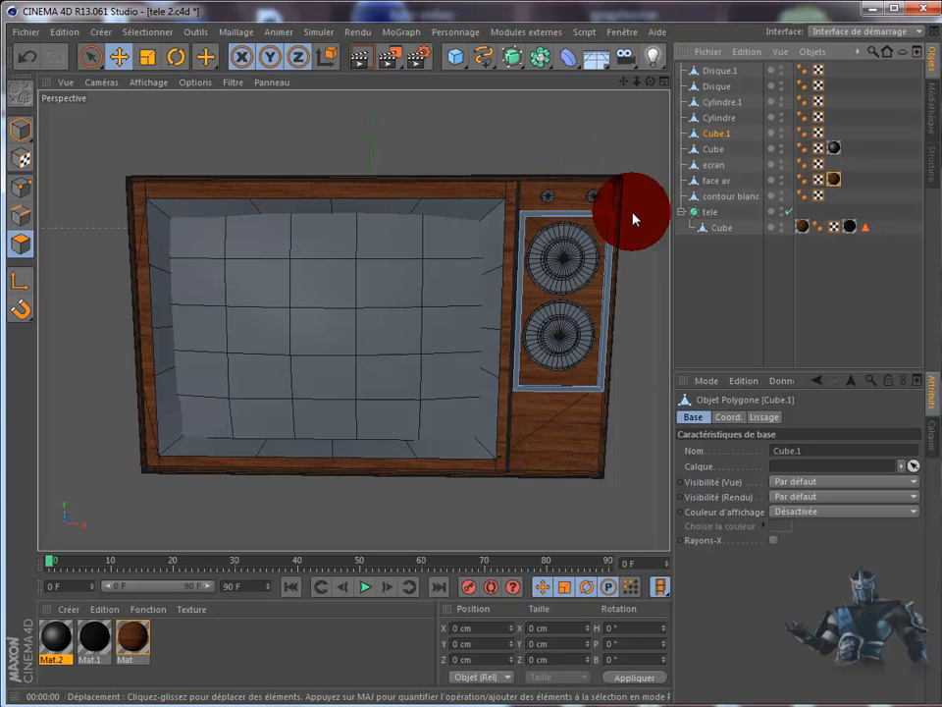
left_click(604, 233)
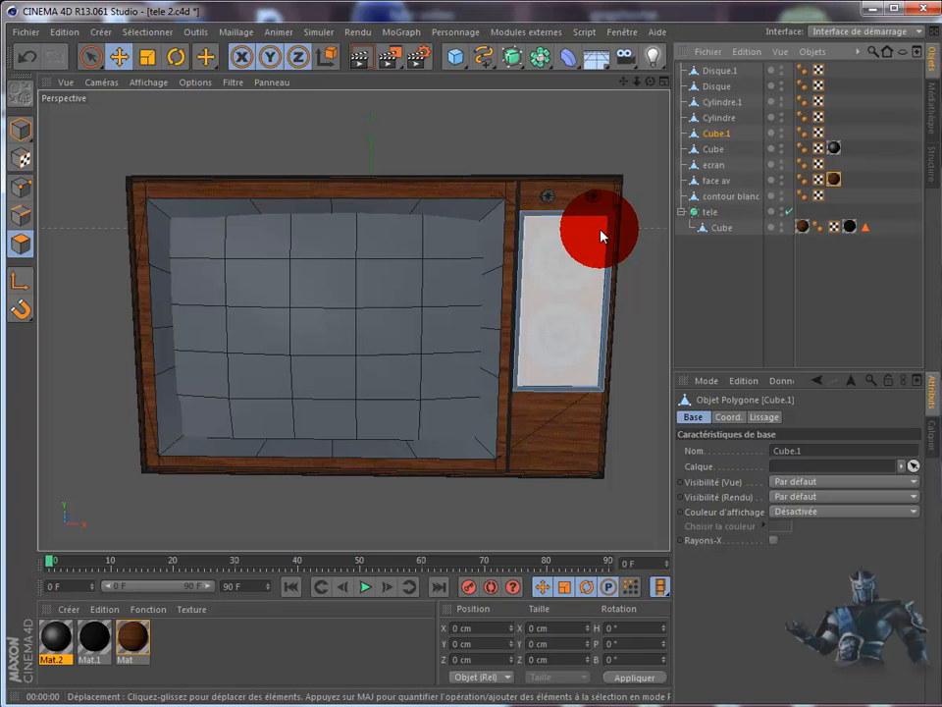
left_click_drag(488, 385, 254, 122, "alt")
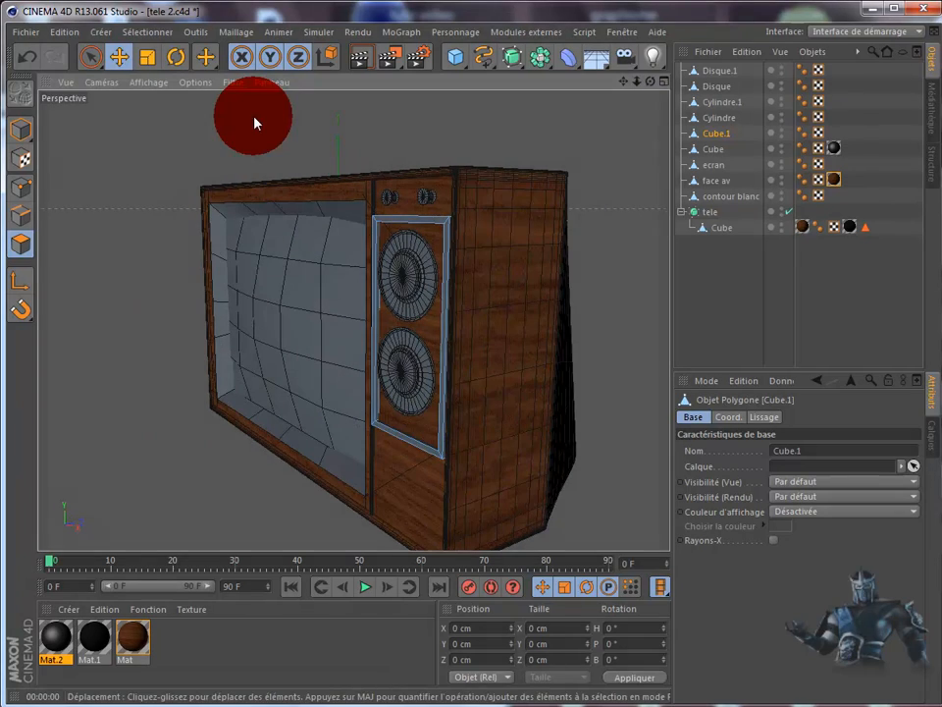
left_click(19, 129)
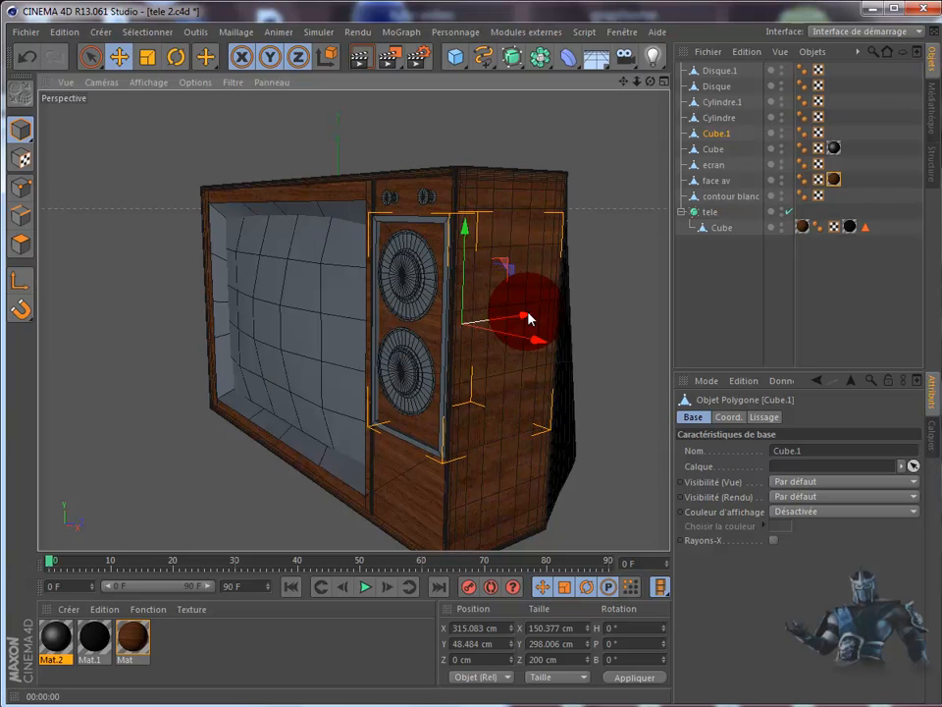
left_click_drag(527, 317, 527, 317)
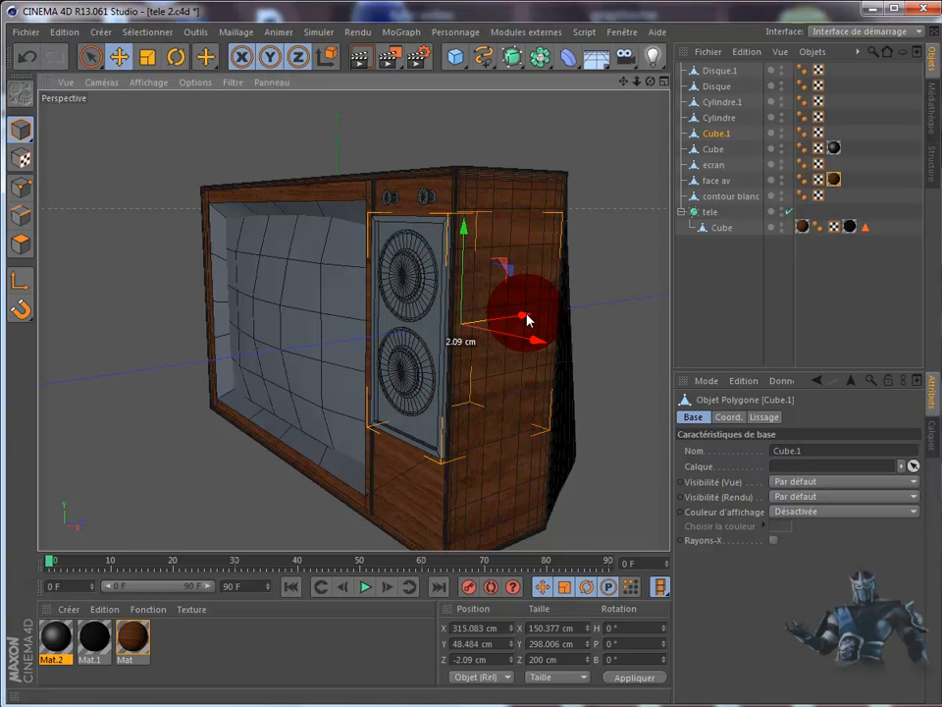
Select all the rim polygons of Cube.1 around the control panel, on all four sides, leaving its flat inner face unselected.
left_click_drag(649, 82, 124, 125)
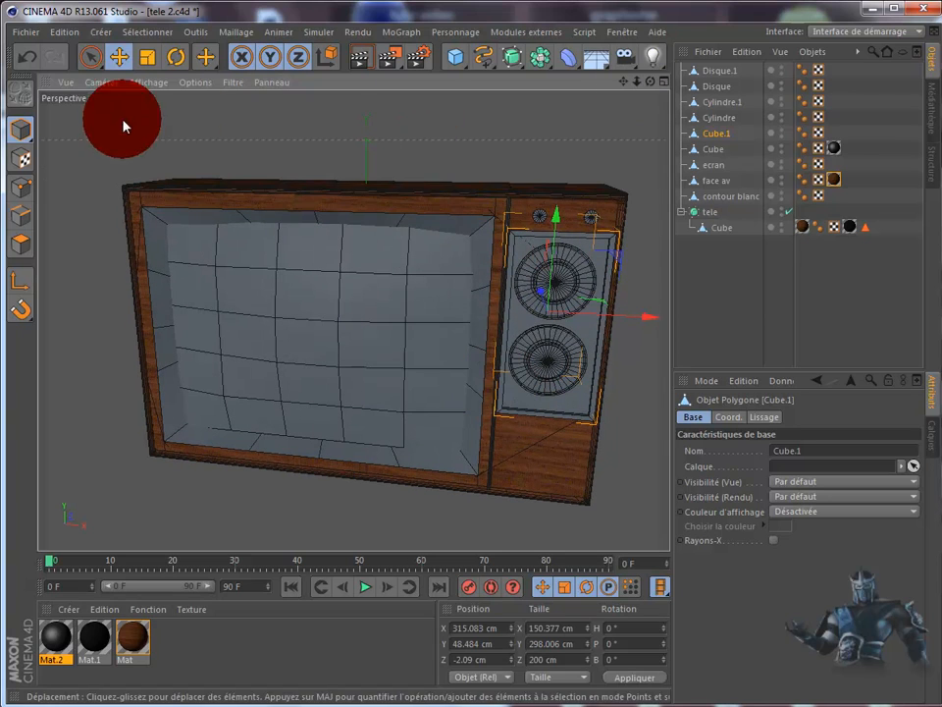
left_click(19, 244)
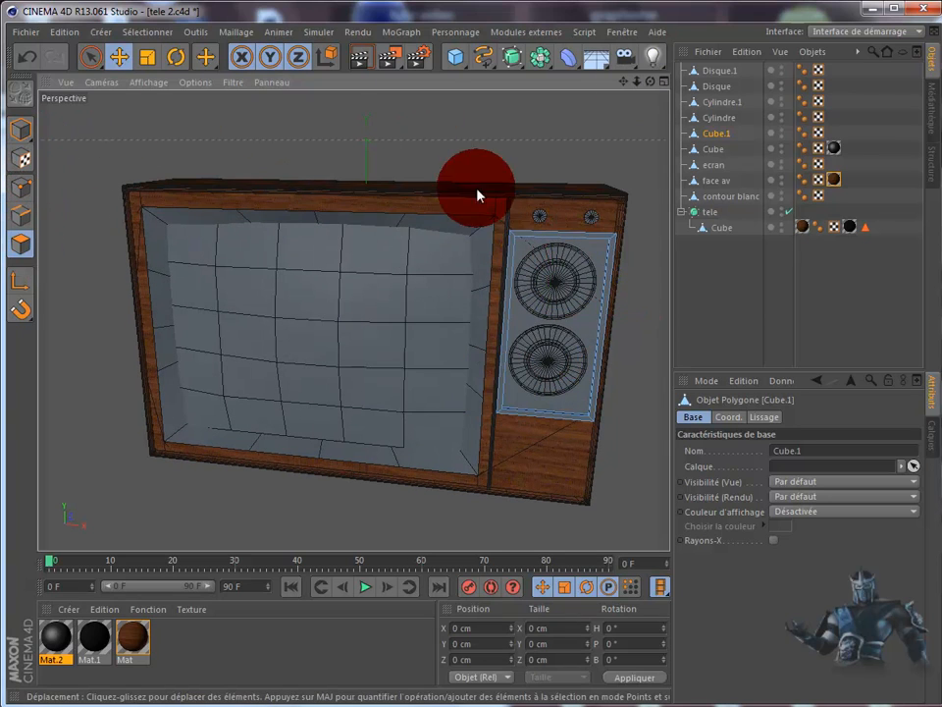
left_click(533, 233)
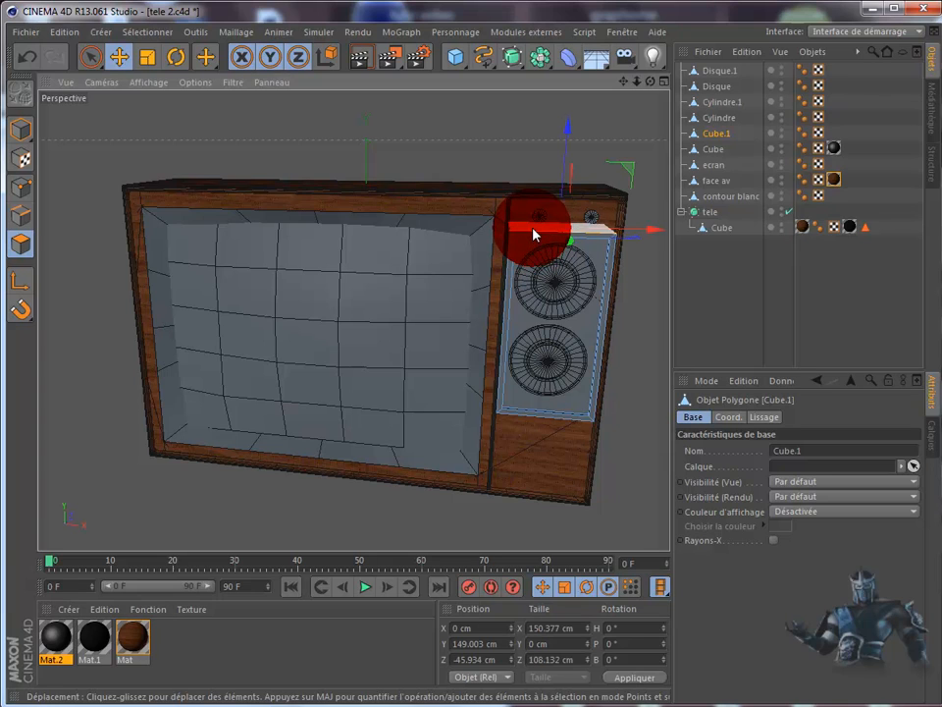
left_click(508, 248, "shift")
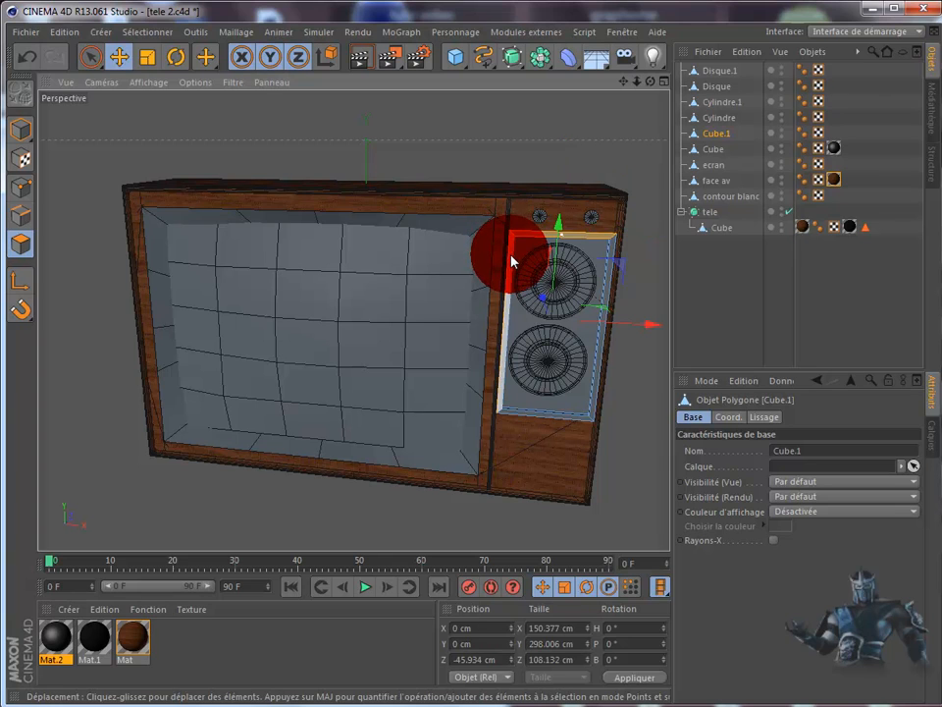
left_click(507, 273, "shift")
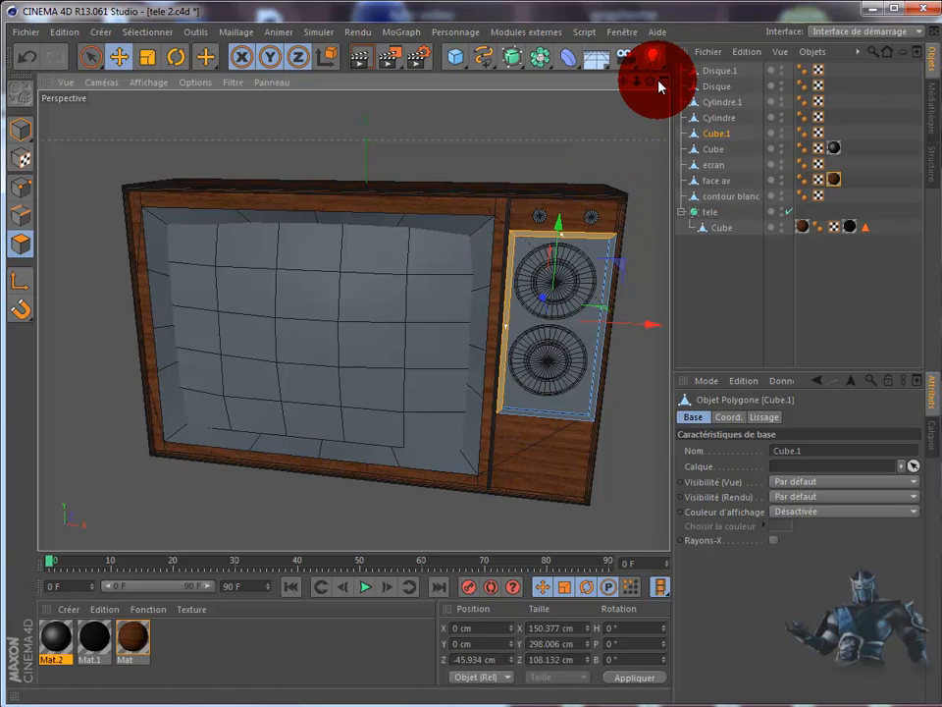
left_click_drag(651, 84, 501, 386)
left_click_drag(502, 389, 503, 392)
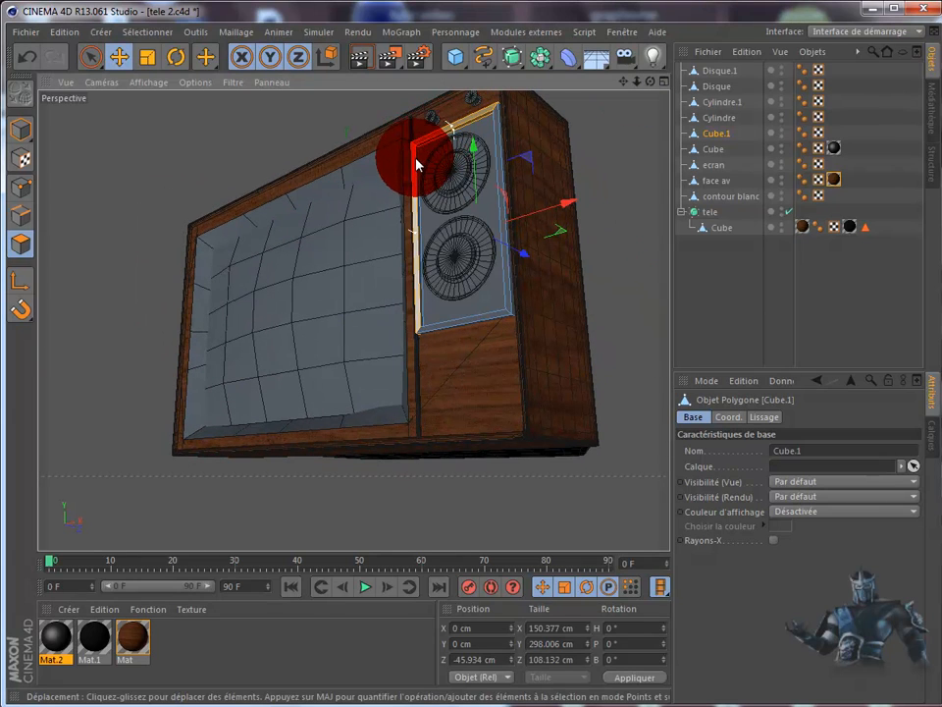
left_click_drag(420, 157, 499, 151)
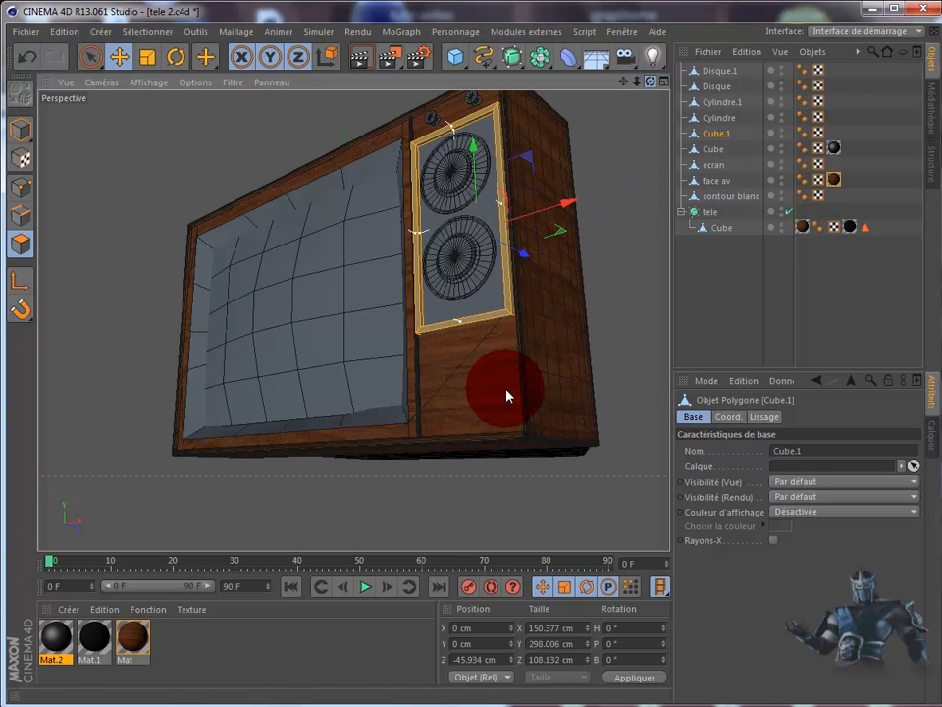
mouse_move(507, 396)
left_mouse_down()
mouse_move(521, 410)
mouse_move(504, 394)
mouse_move(507, 404)
left_mouse_up()
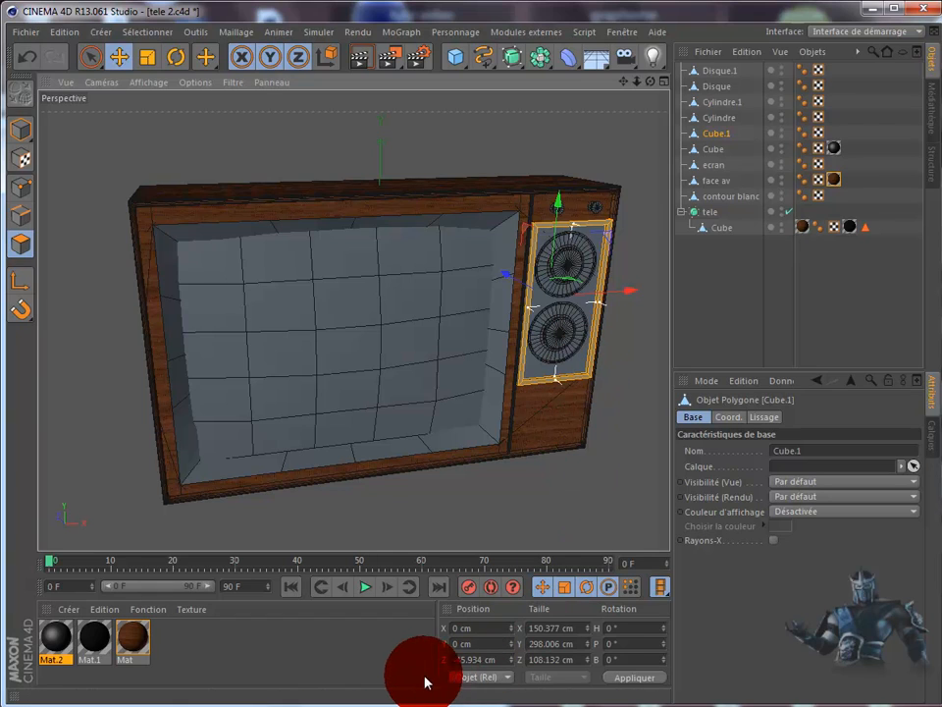
Open the dialog for loading materials and delete the file Chrome reality.c4d from the tuto tele folder.
double_click(232, 647)
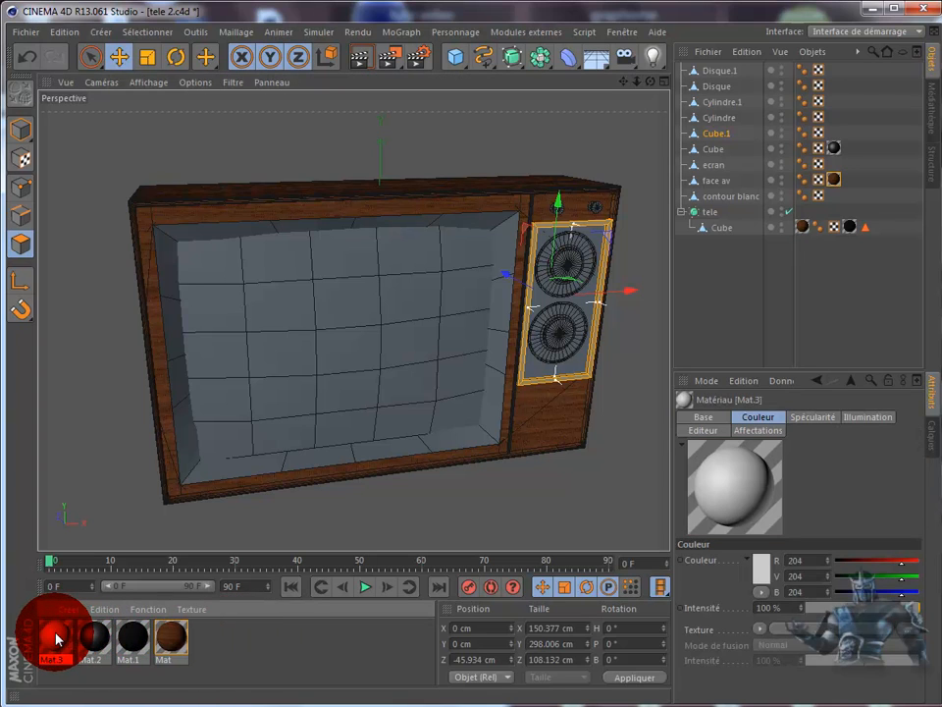
key("Delete")
left_click(72, 616)
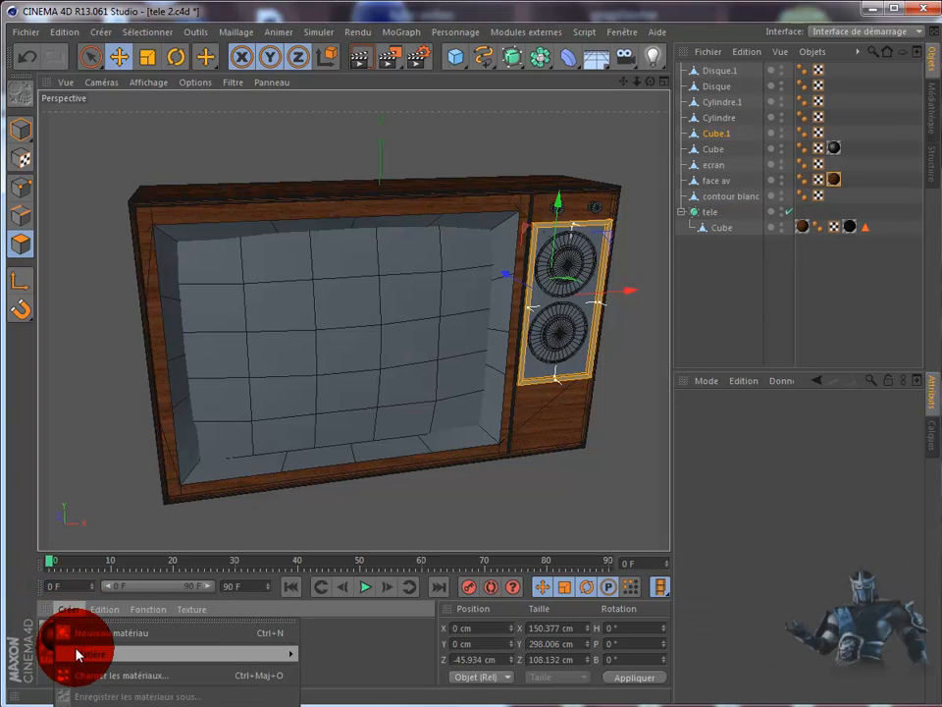
left_click(91, 677)
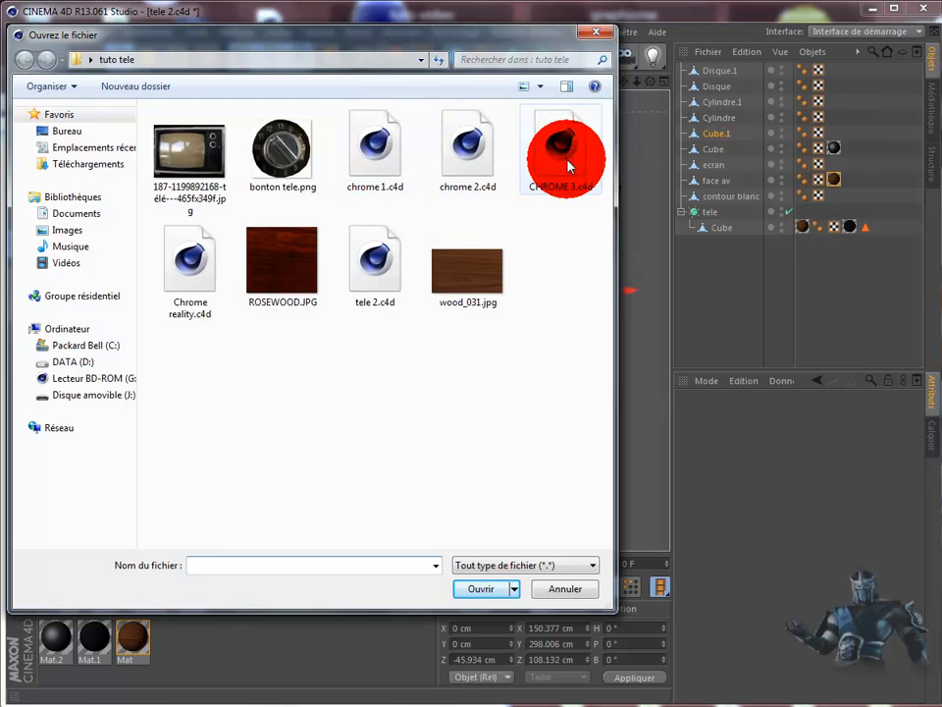
left_click(201, 279)
key("Delete")
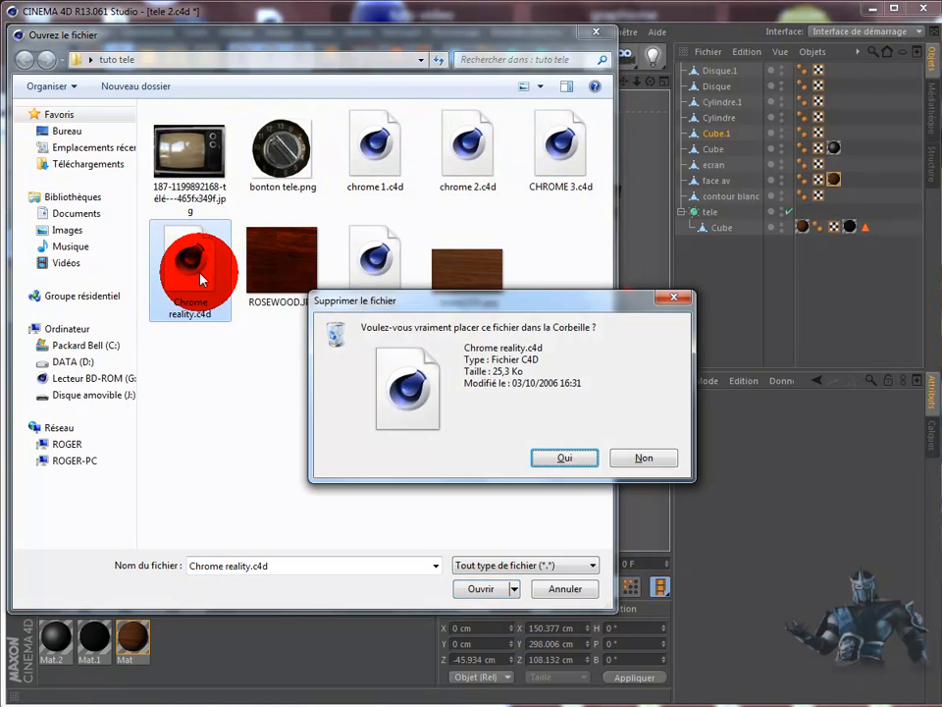
key("Return")
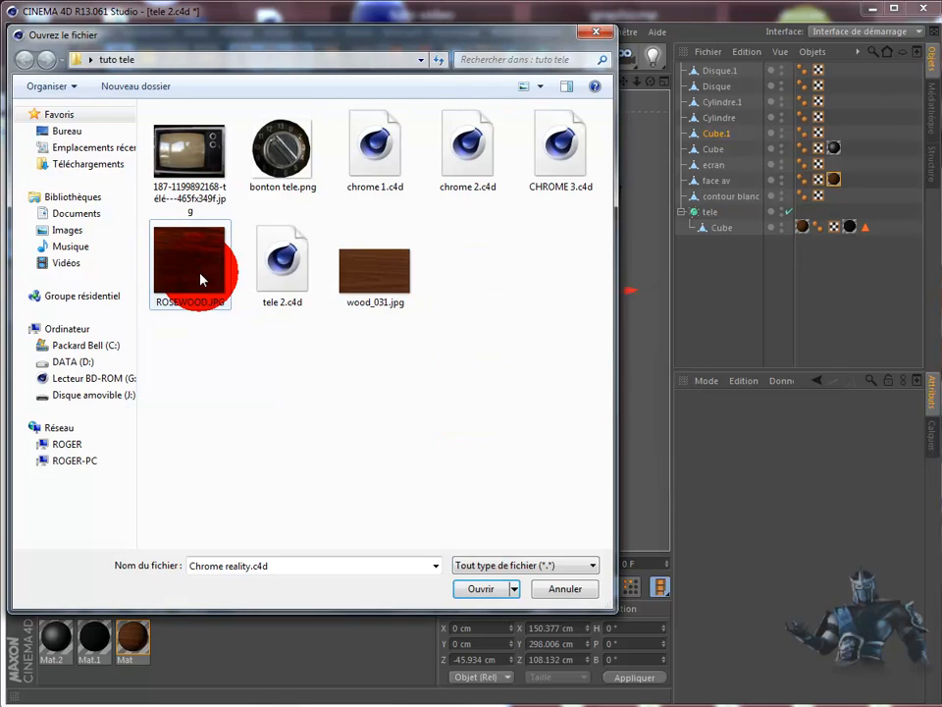
Load the material from chrome 1.c4d and assign it to Cube.1's selected rim polygons, checking it with a render.
double_click(380, 162)
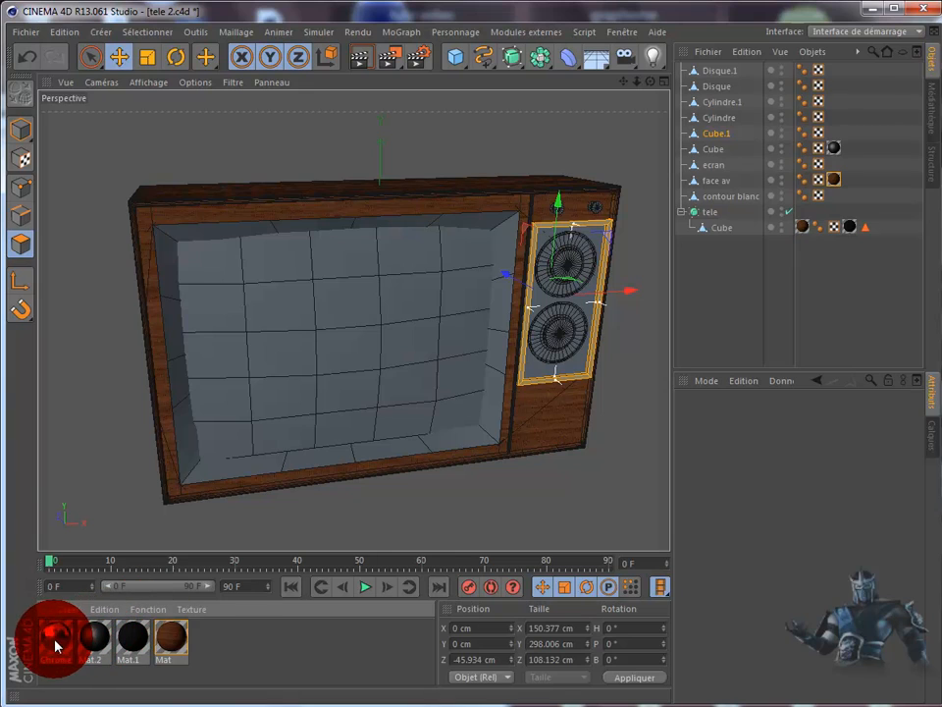
left_click_drag(541, 383, 541, 381)
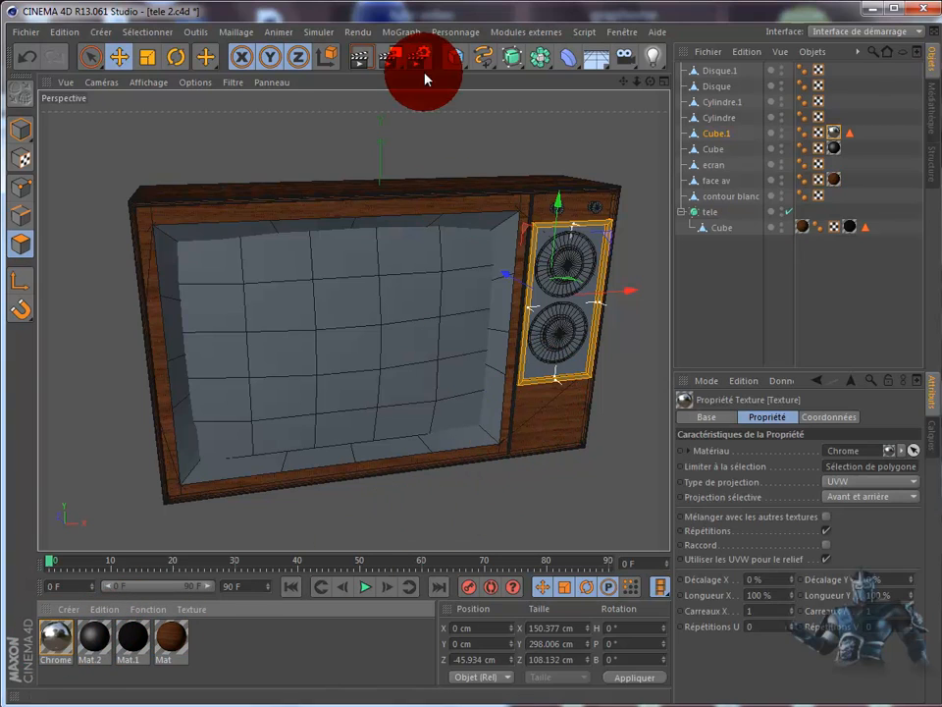
left_click(369, 63)
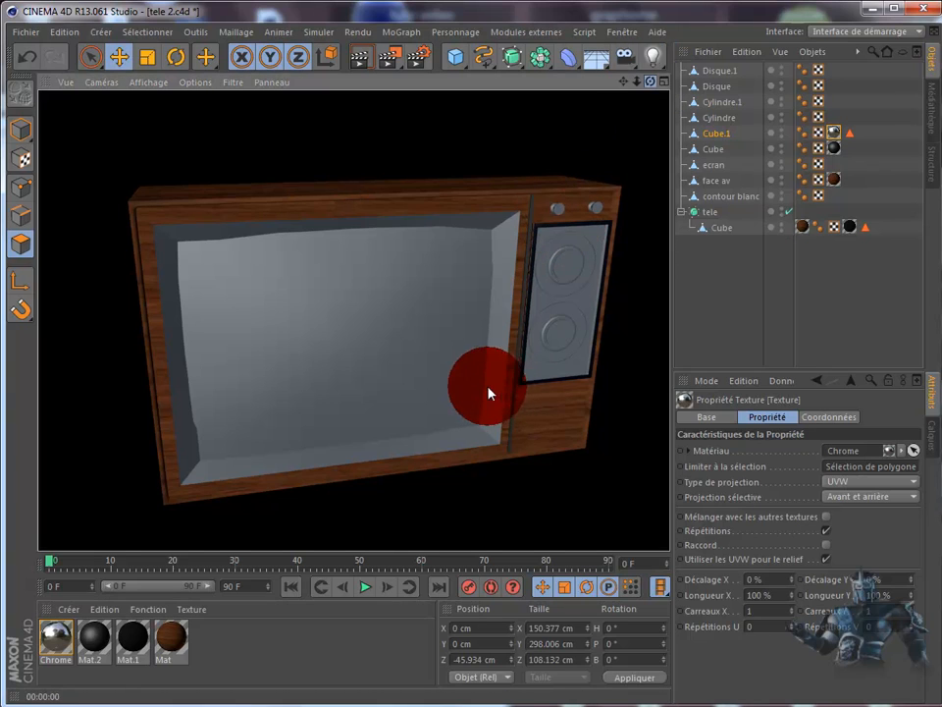
Select Cube.1's flat inner face and create a new material with Spécularité disabled and colour RGB 46, 46, 46.
left_click_drag(488, 387, 502, 389)
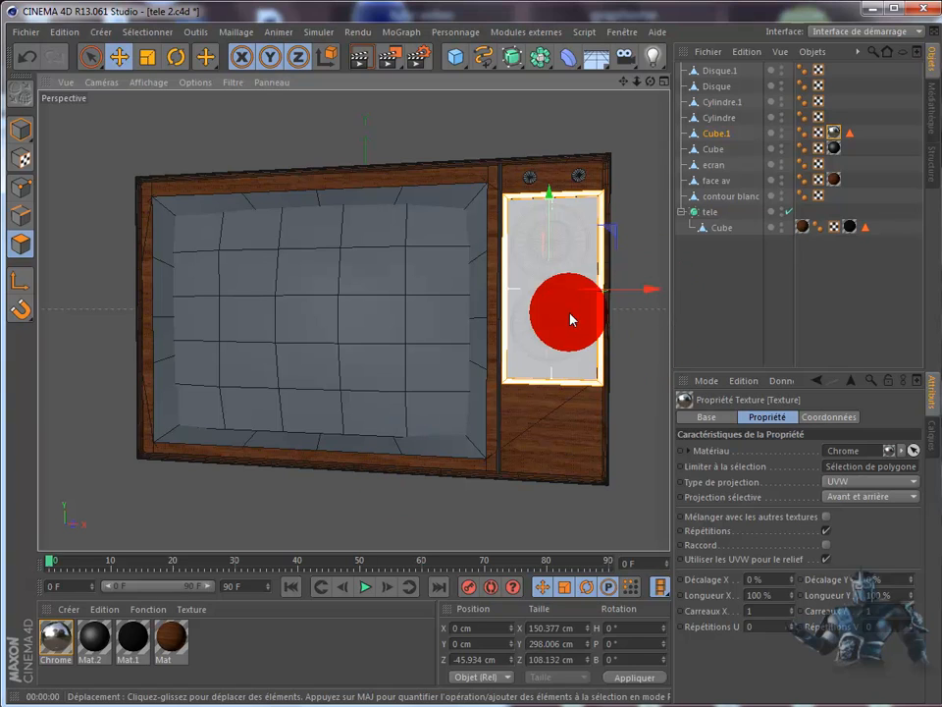
left_click(578, 282)
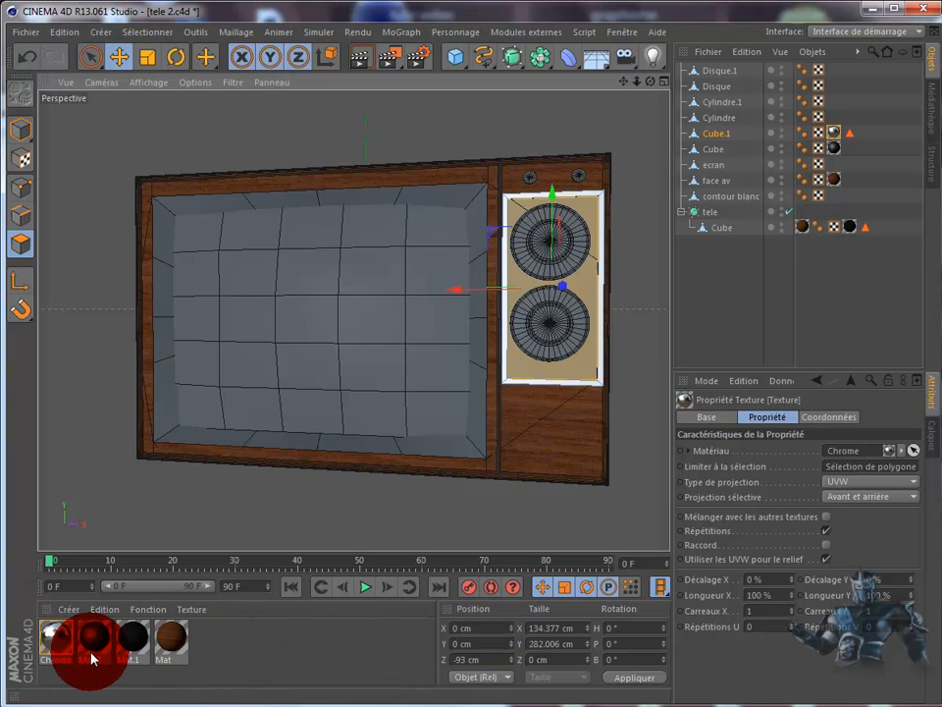
double_click(209, 656)
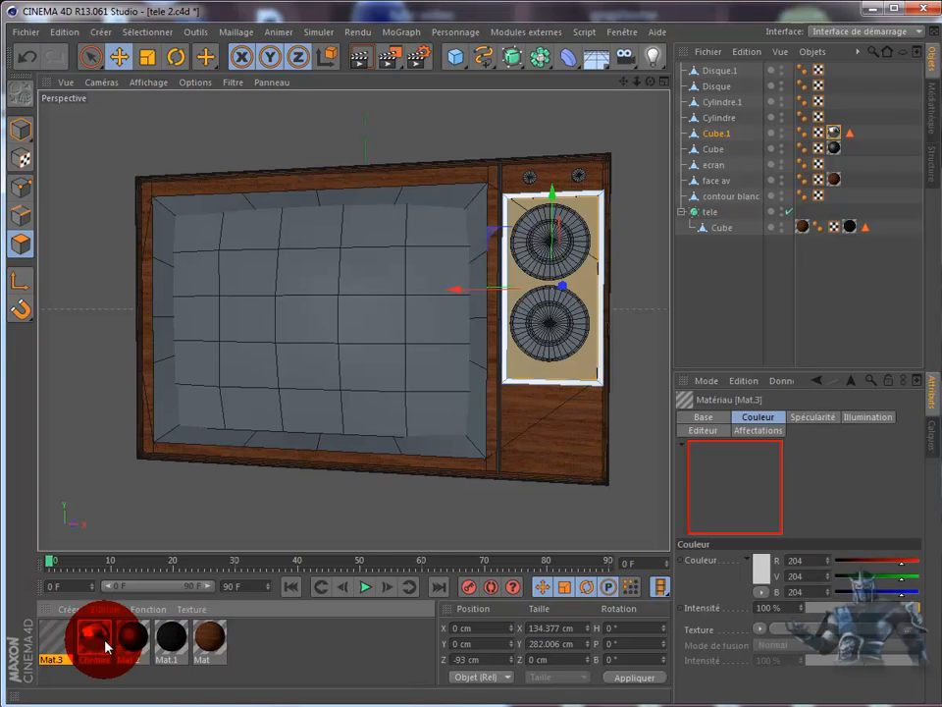
double_click(51, 645)
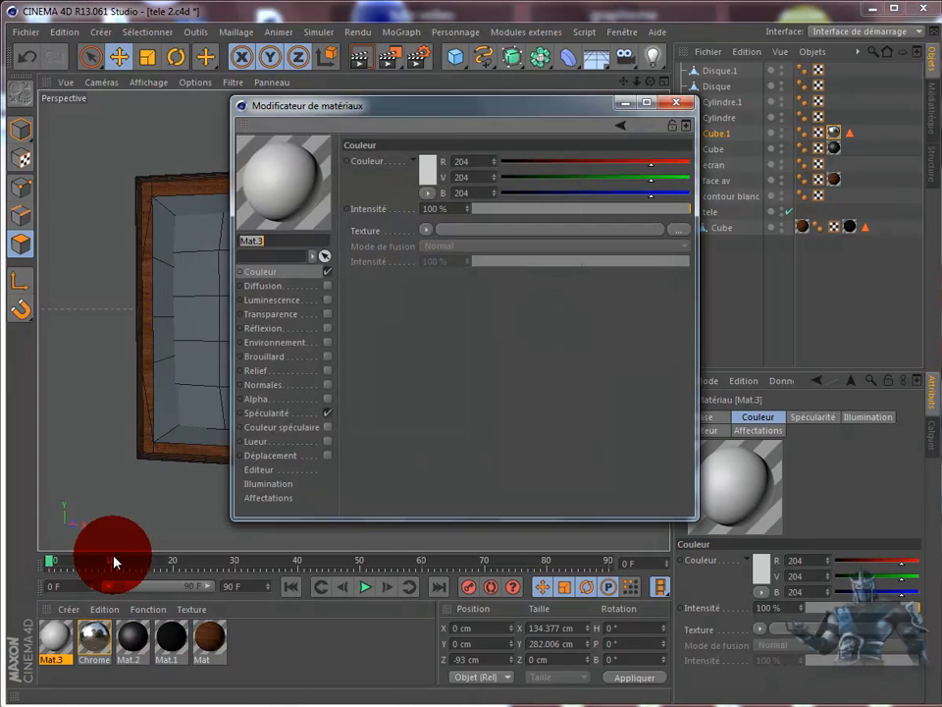
left_click(327, 413)
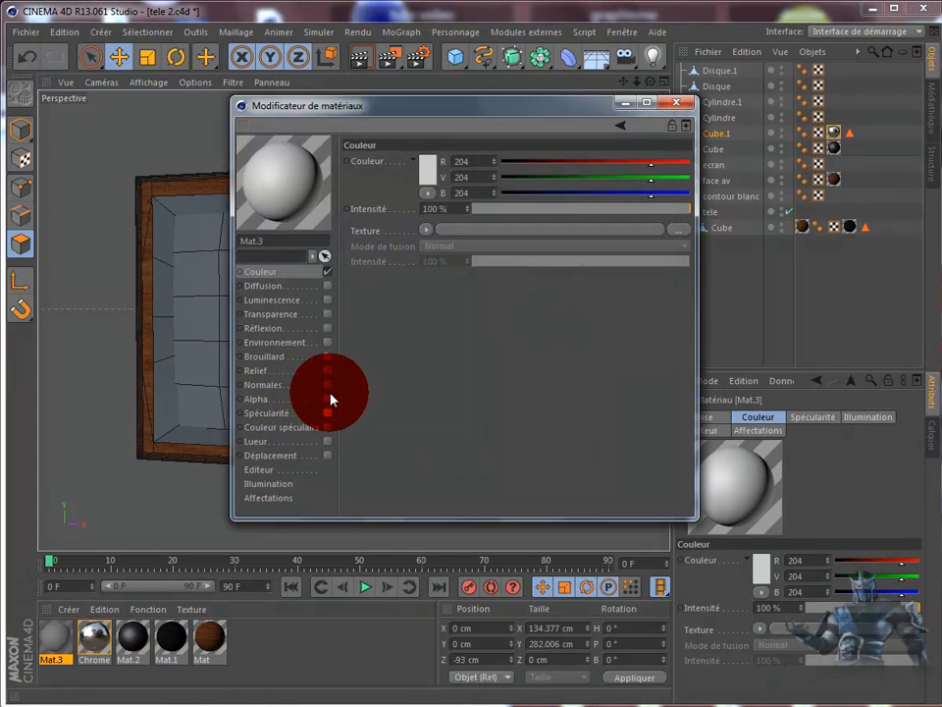
left_click(452, 170)
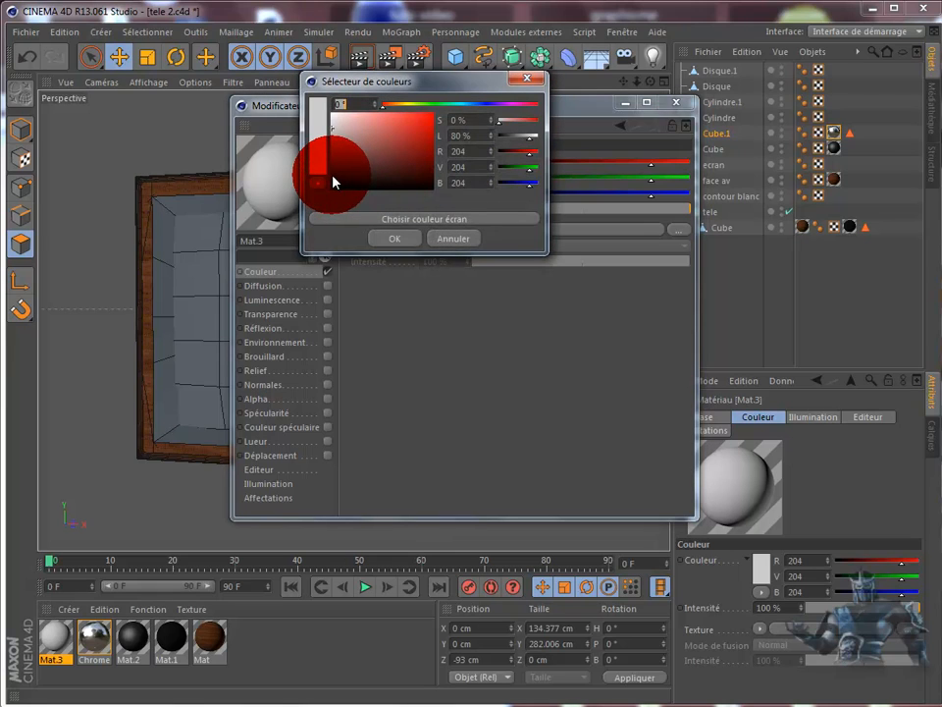
left_click(333, 182)
left_click(398, 238)
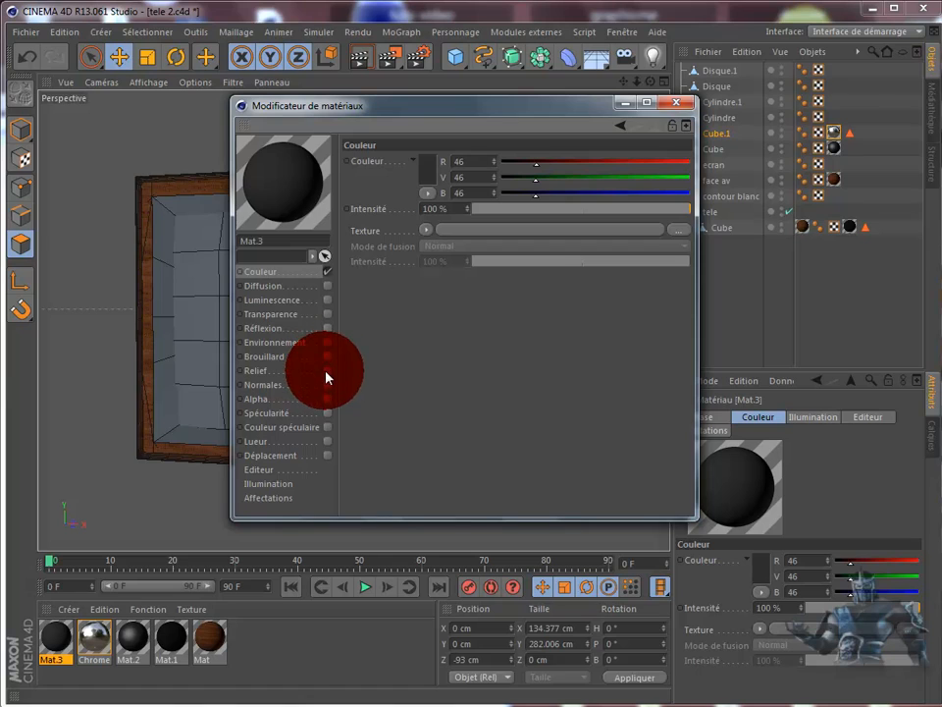
Enable Relief on the new dark grey material with a Bruit texture and an intensity of 3 %.
left_click(328, 371)
left_click(427, 197)
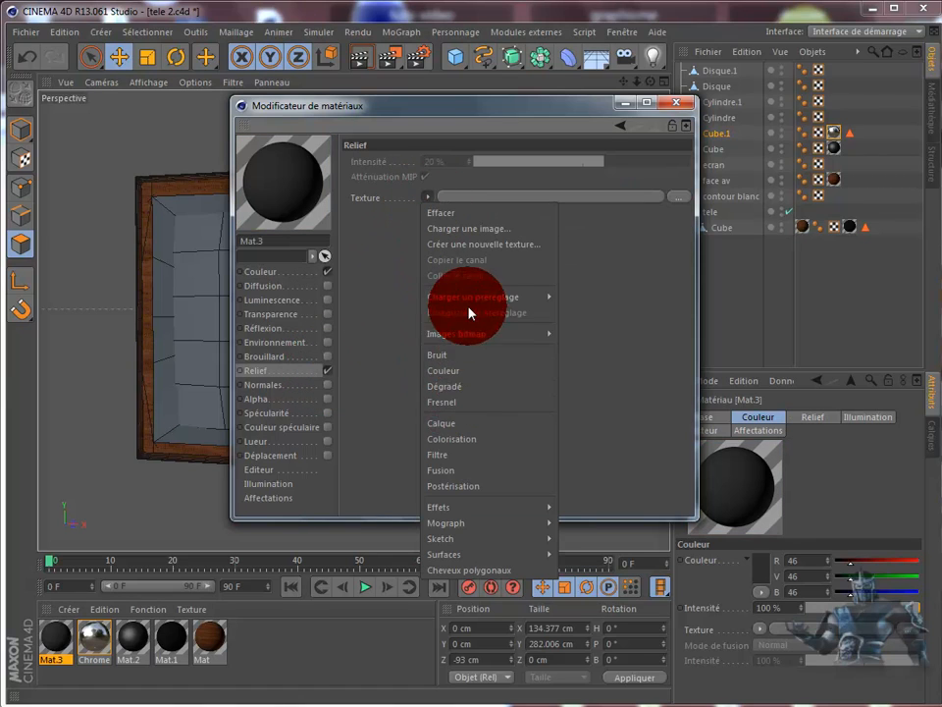
mouse_move(471, 298)
left_click(444, 356)
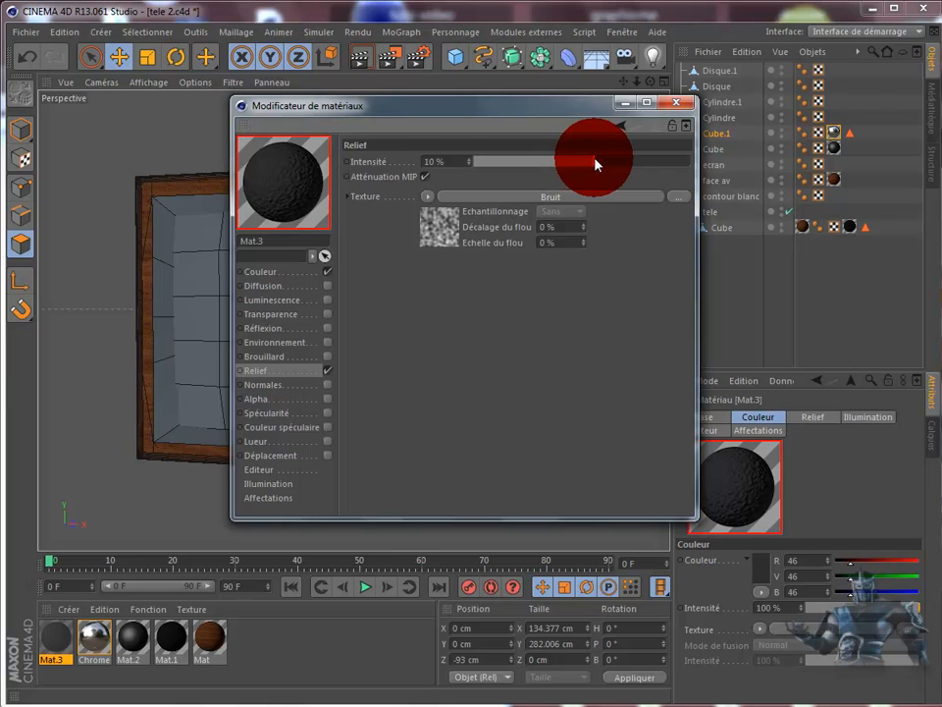
left_click_drag(594, 165, 592, 169)
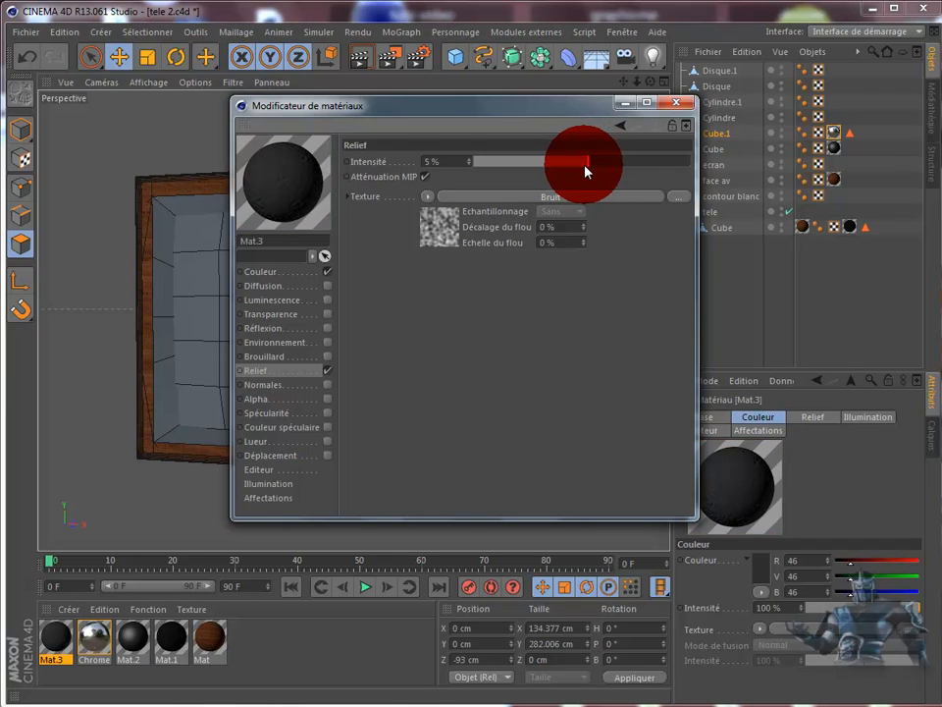
left_click_drag(586, 171, 586, 167)
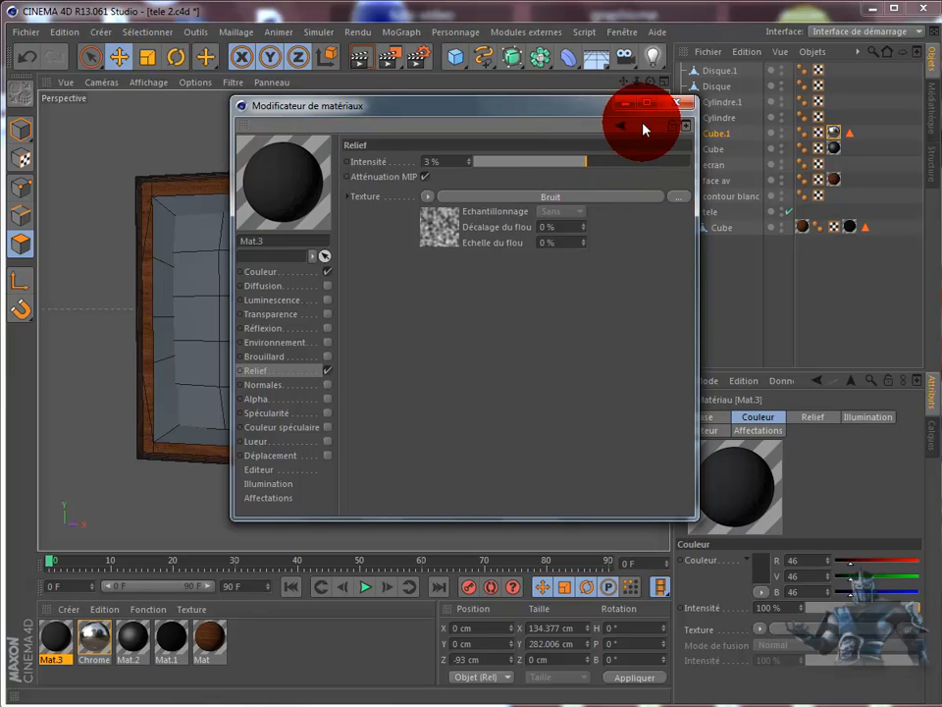
Assign the dark grey material to Cube.1's selected inner face and check it with a render.
left_click(676, 102)
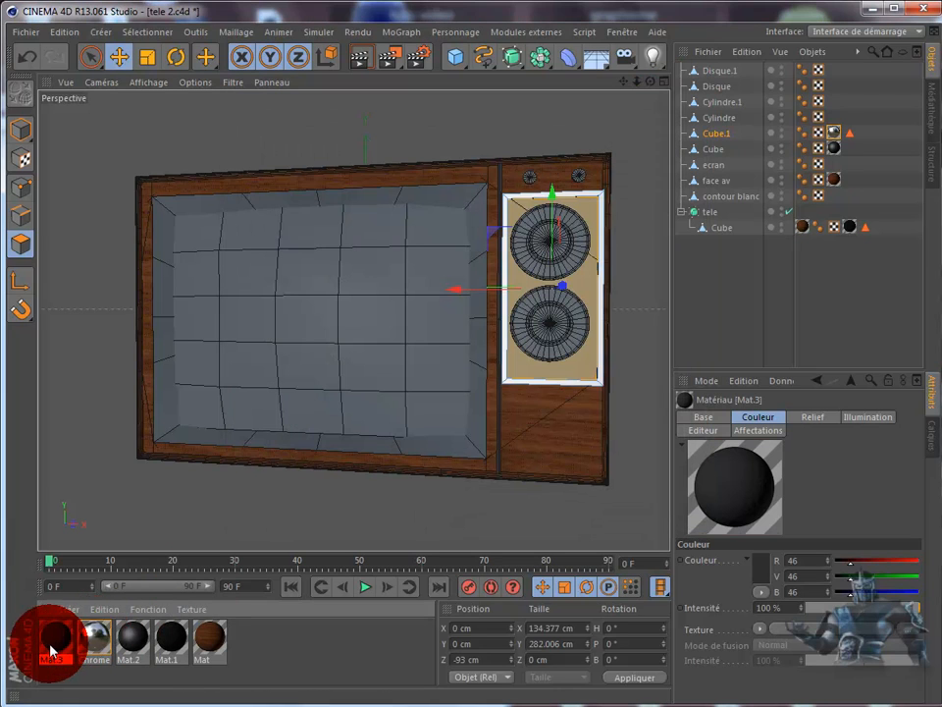
left_click_drag(53, 650, 567, 371)
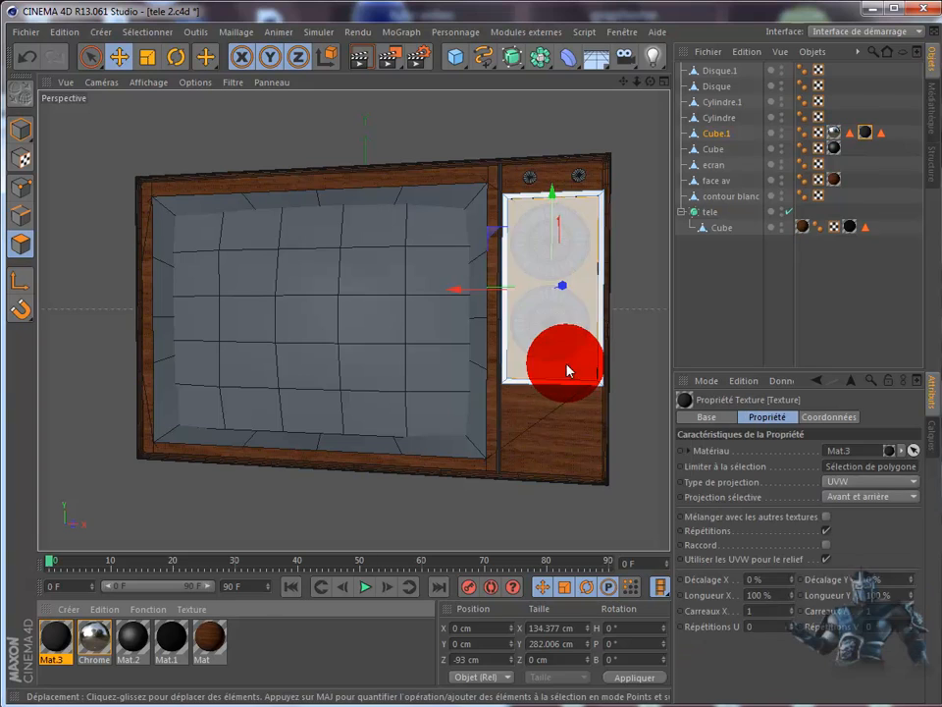
left_click(363, 64)
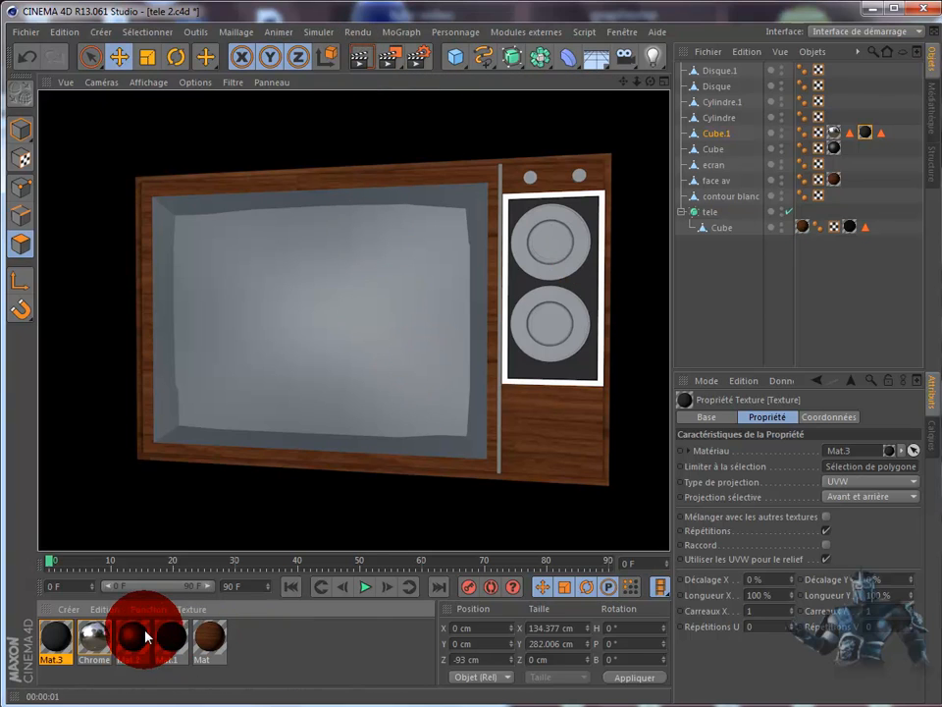
Set the dark grey material's Relief intensity to 8 % and check the control panel in renders from different angles.
double_click(59, 640)
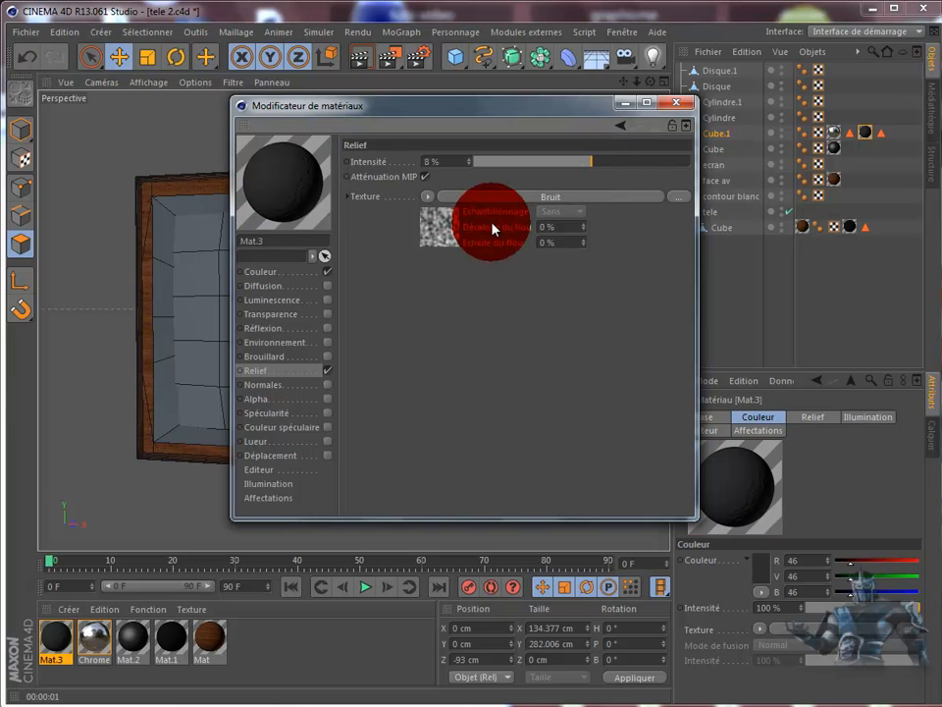
left_click(676, 102)
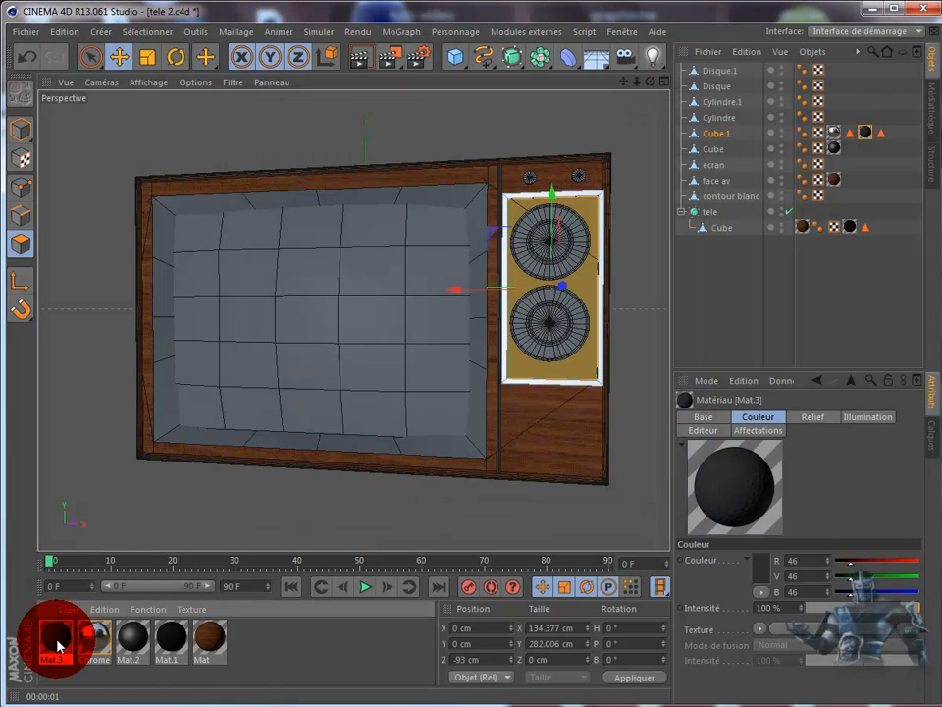
left_click(359, 59)
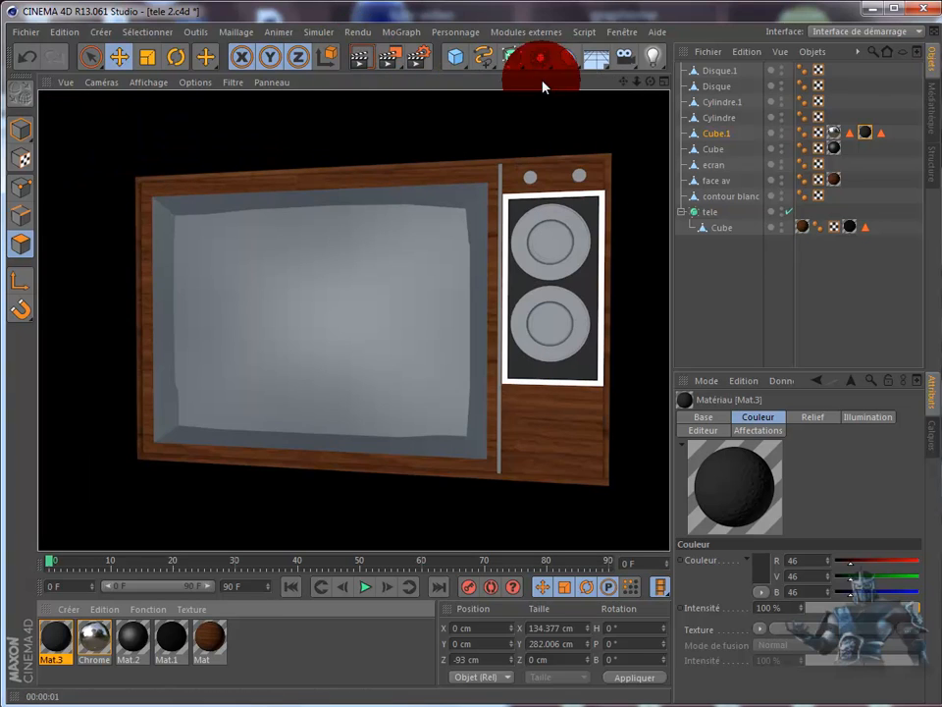
left_click(504, 392)
left_click_drag(505, 392, 505, 392, "alt")
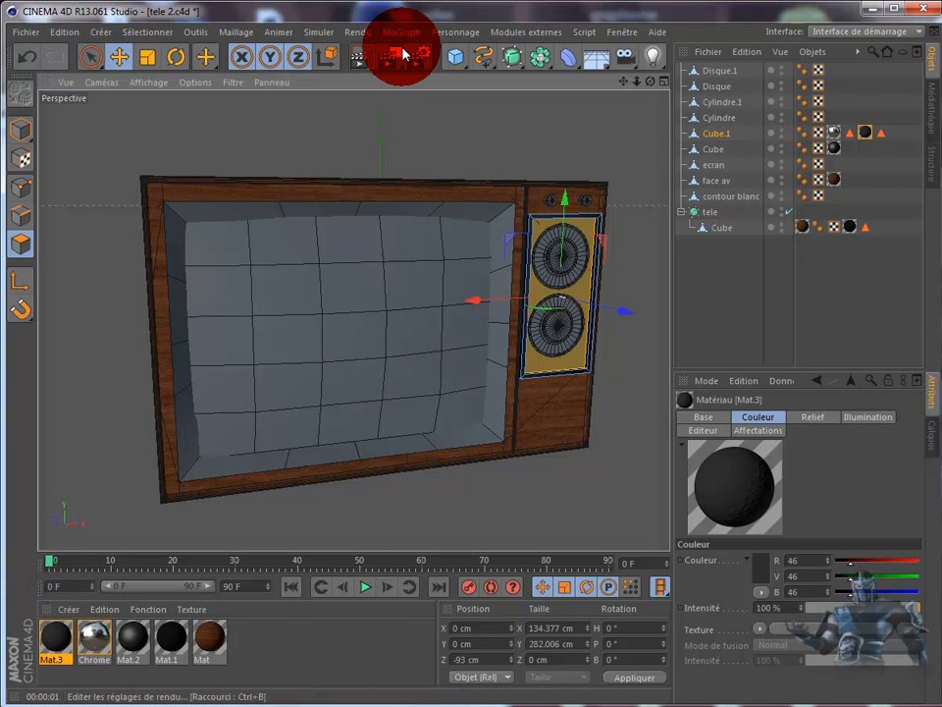
left_click(360, 59)
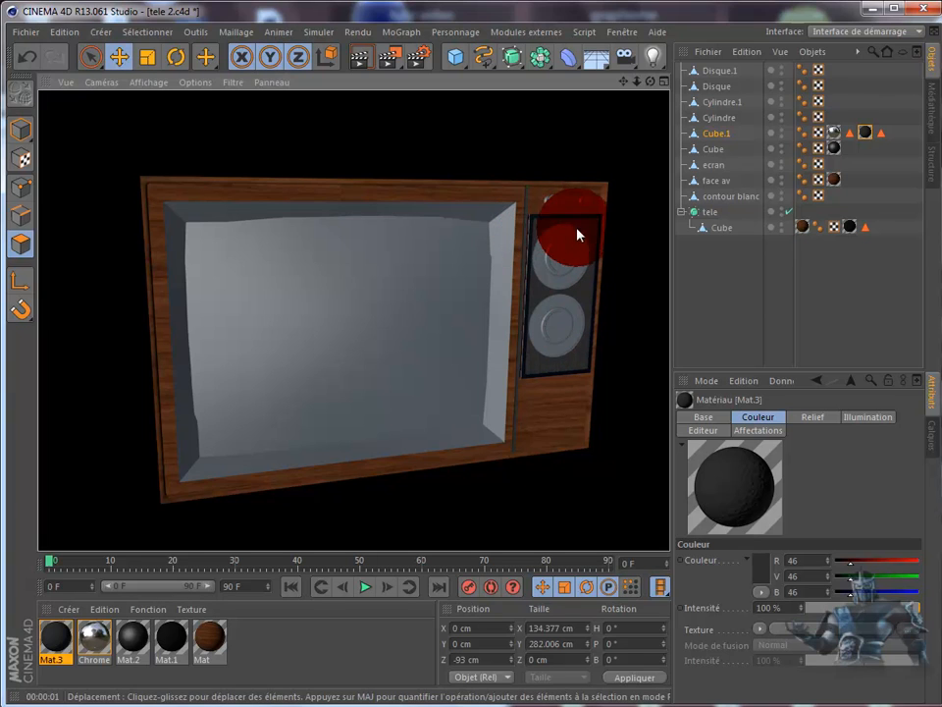
left_click(500, 387)
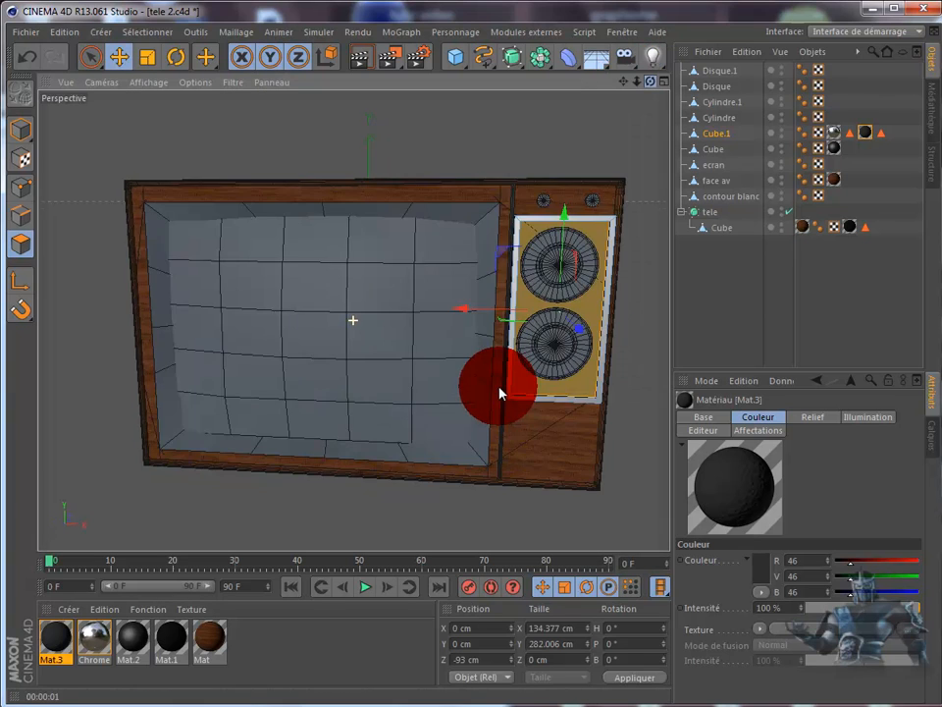
left_click_drag(503, 389, 503, 389, "alt")
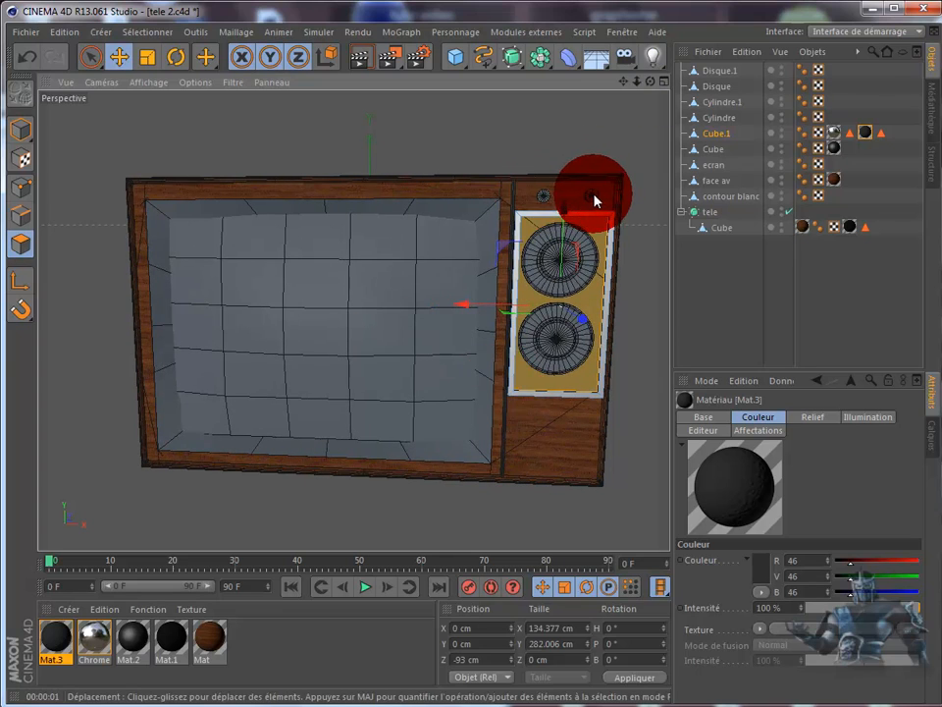
Assign the Chrome material to the small knobs Cylindre.1 and Cylindre, and check them with a render.
left_click(710, 103)
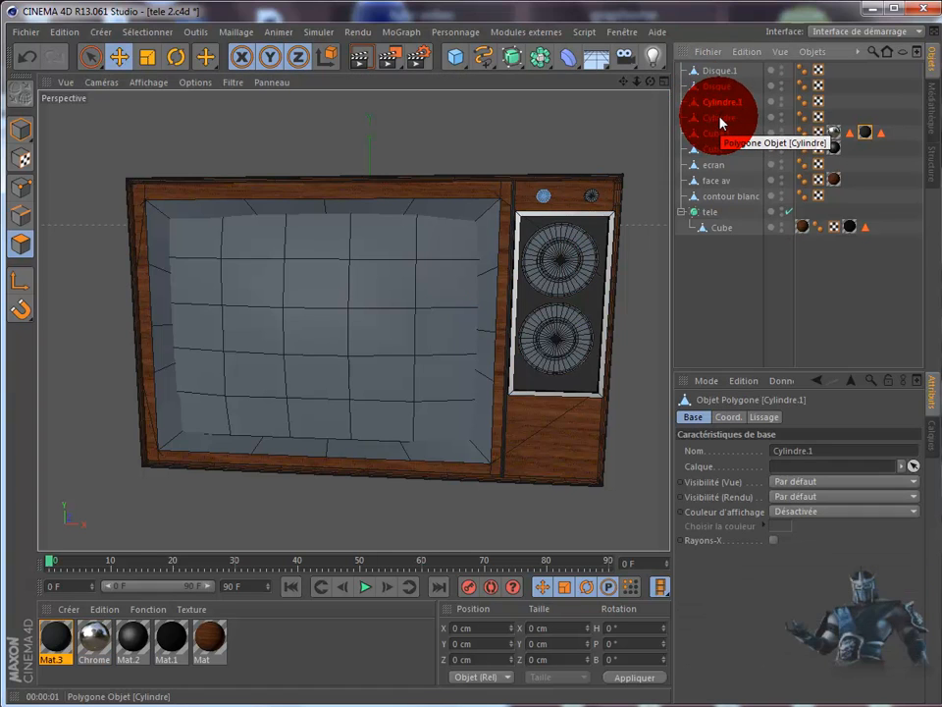
left_click(721, 119)
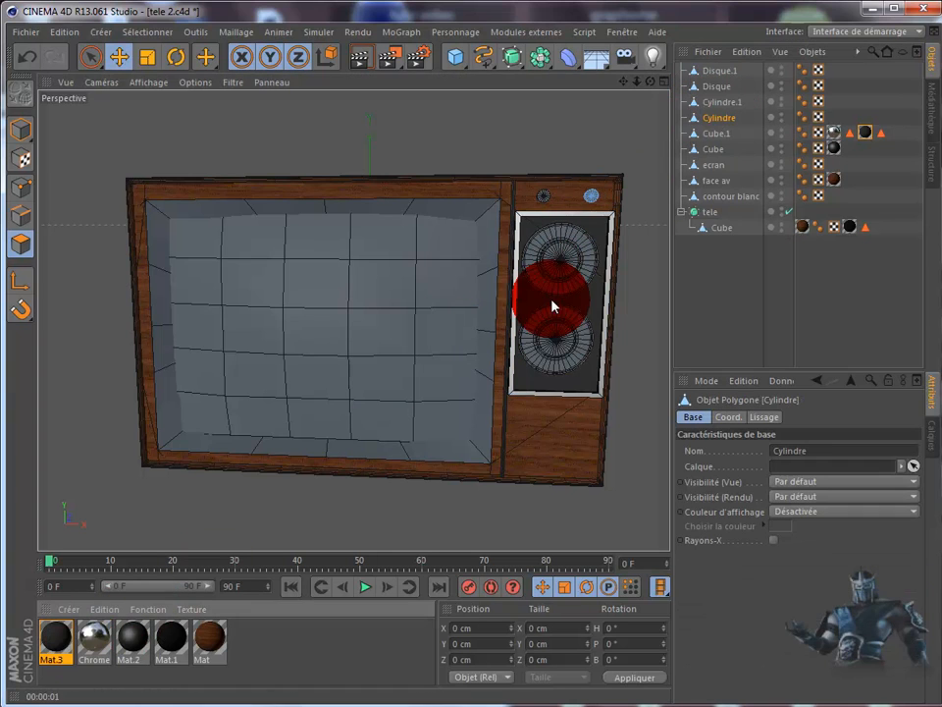
left_click_drag(553, 306, 727, 105)
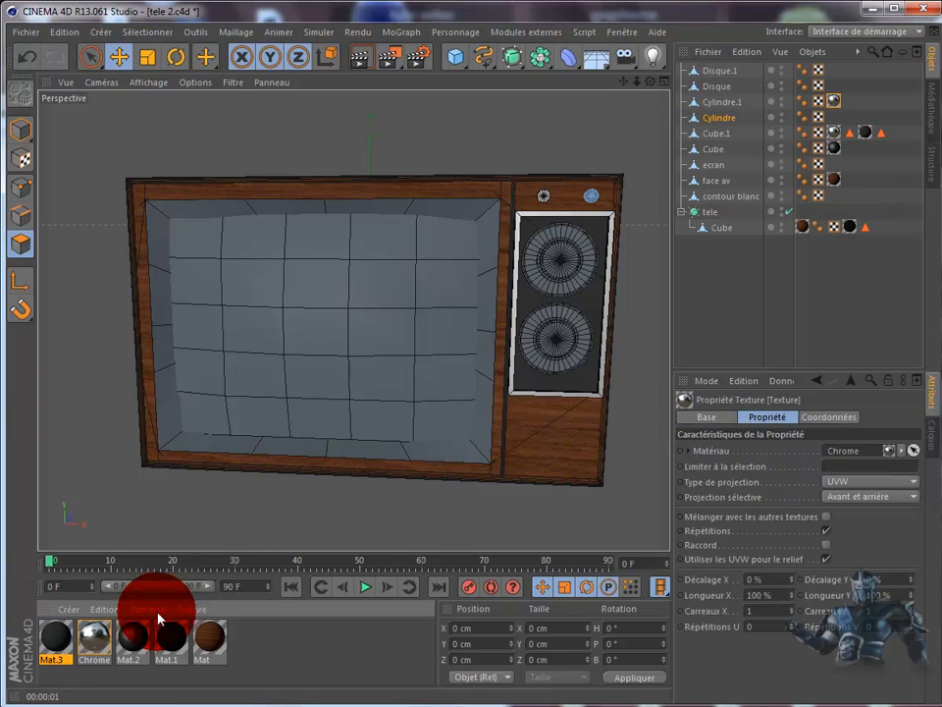
left_click_drag(158, 618, 716, 126)
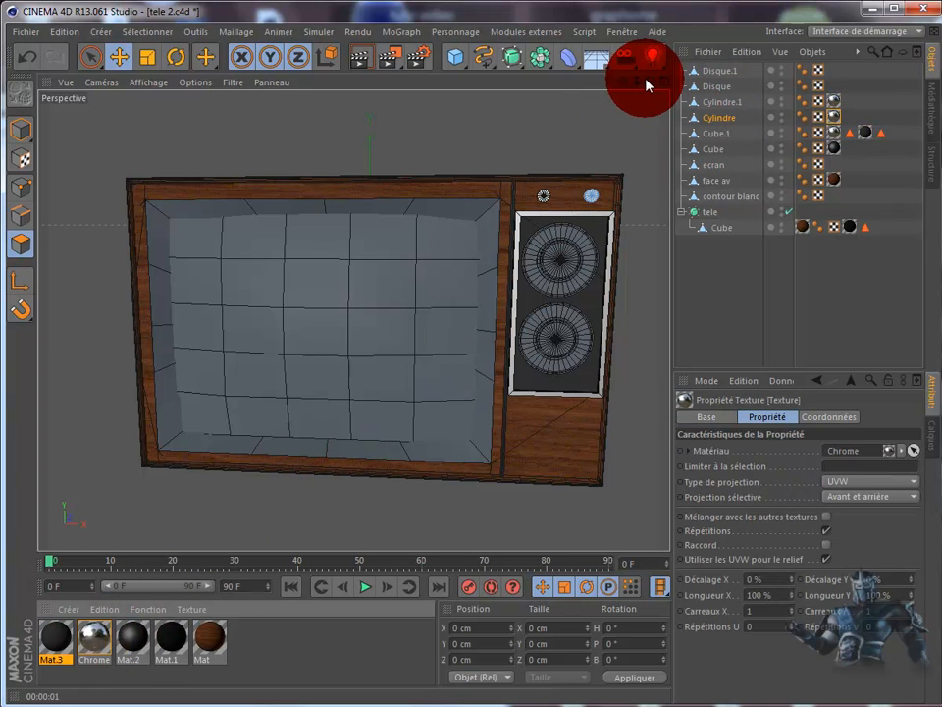
left_click_drag(650, 83, 504, 392)
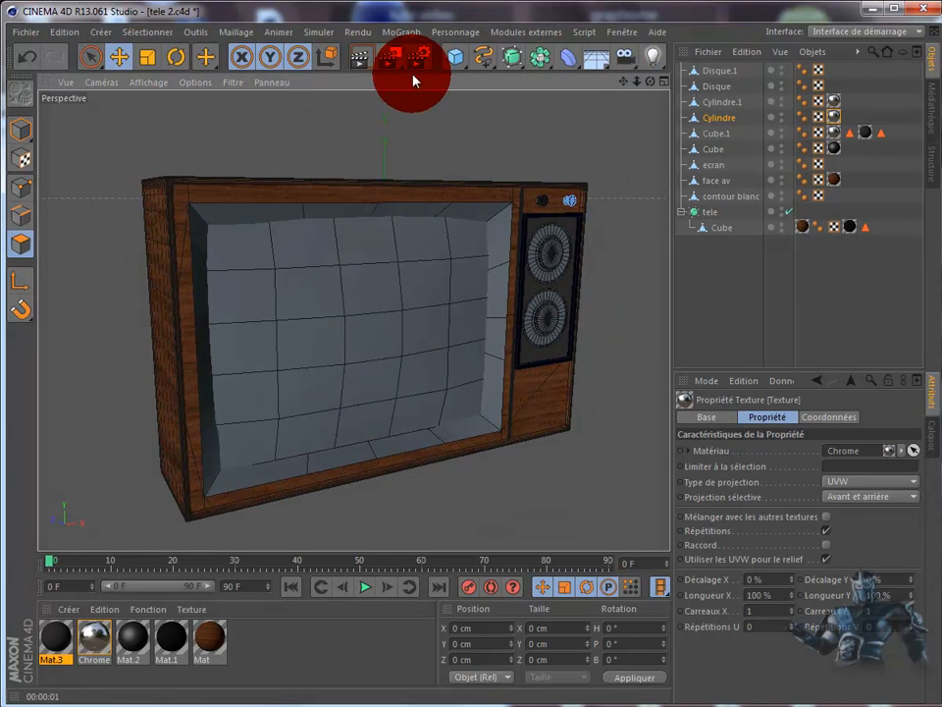
left_click(361, 61)
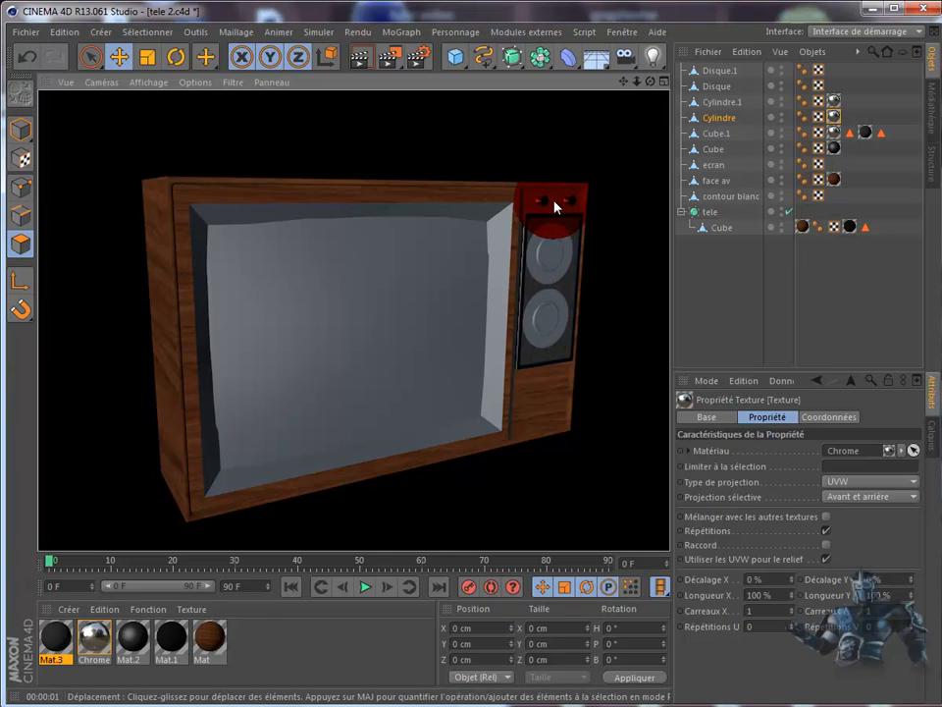
left_click_drag(651, 83, 556, 312)
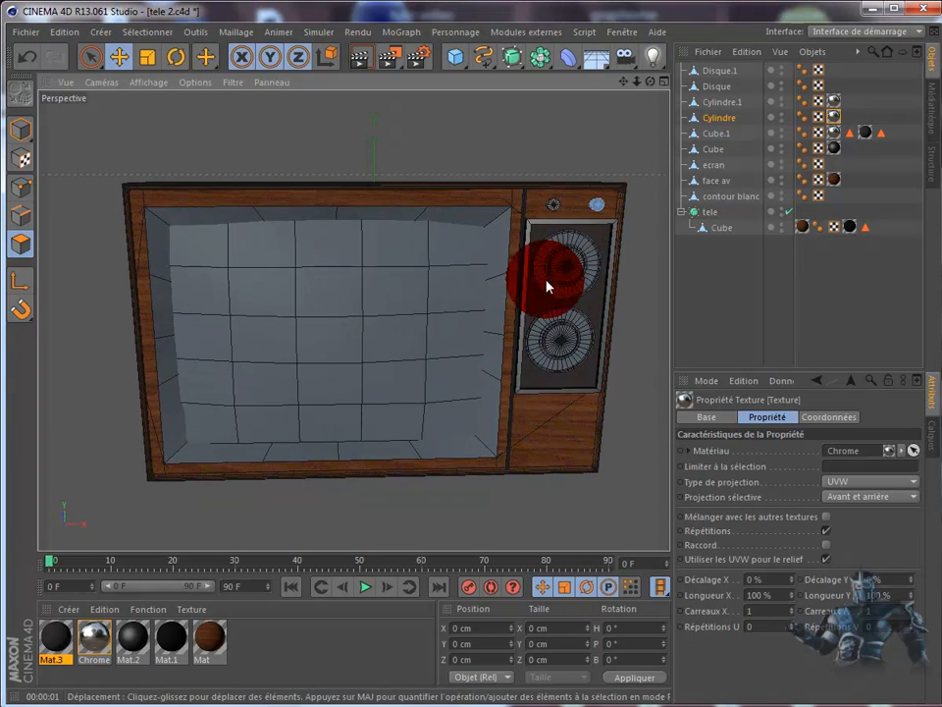
Create a new material with Spécularité disabled and bonton tele.png as its colour texture, without copying the image to the project.
double_click(263, 650)
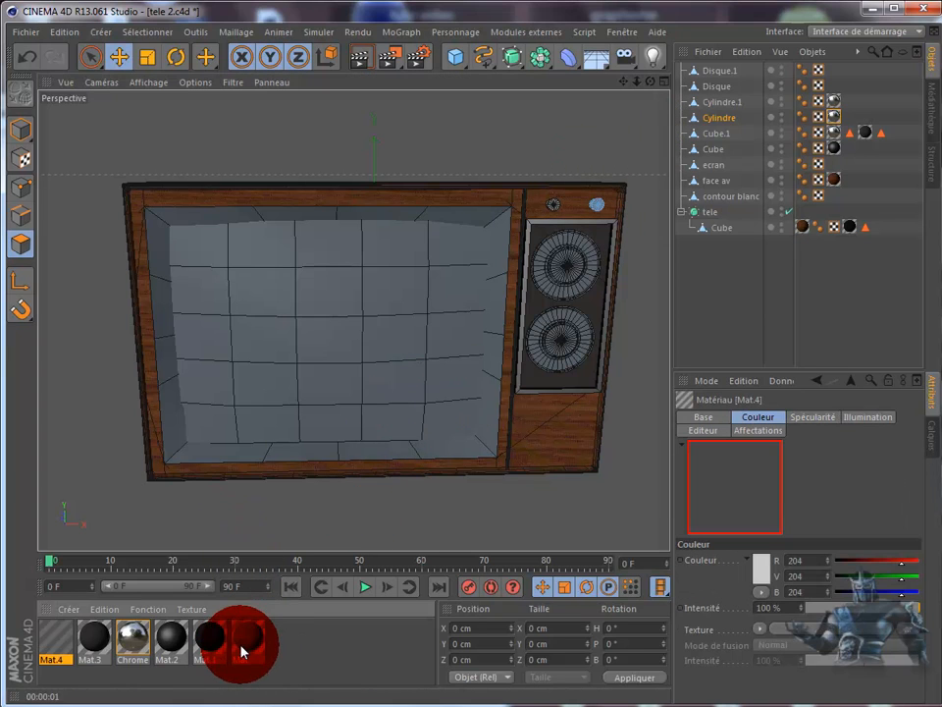
double_click(56, 643)
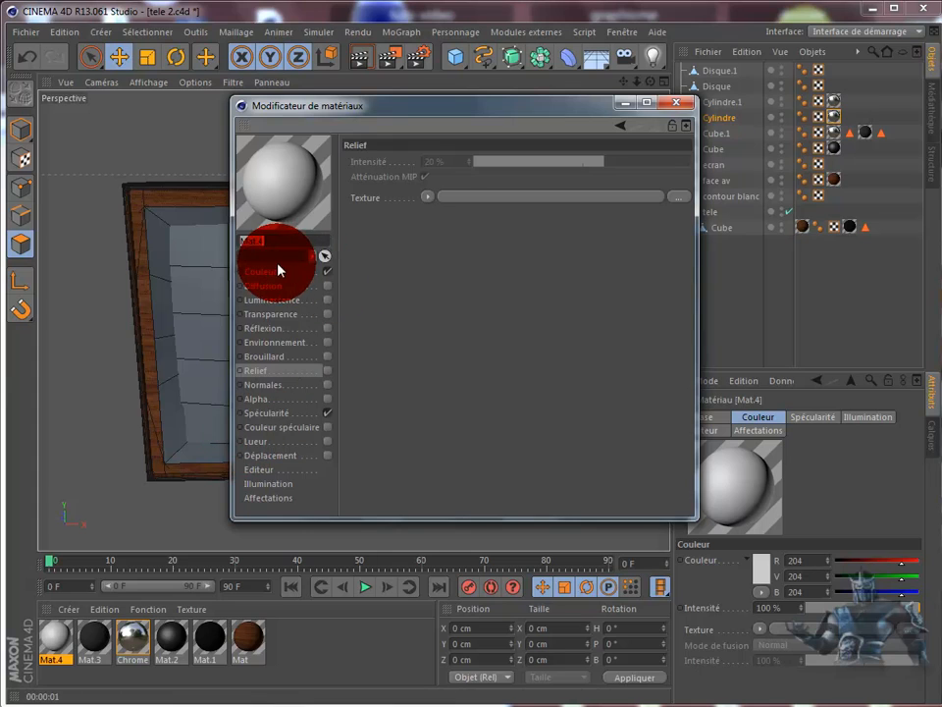
left_click(326, 413)
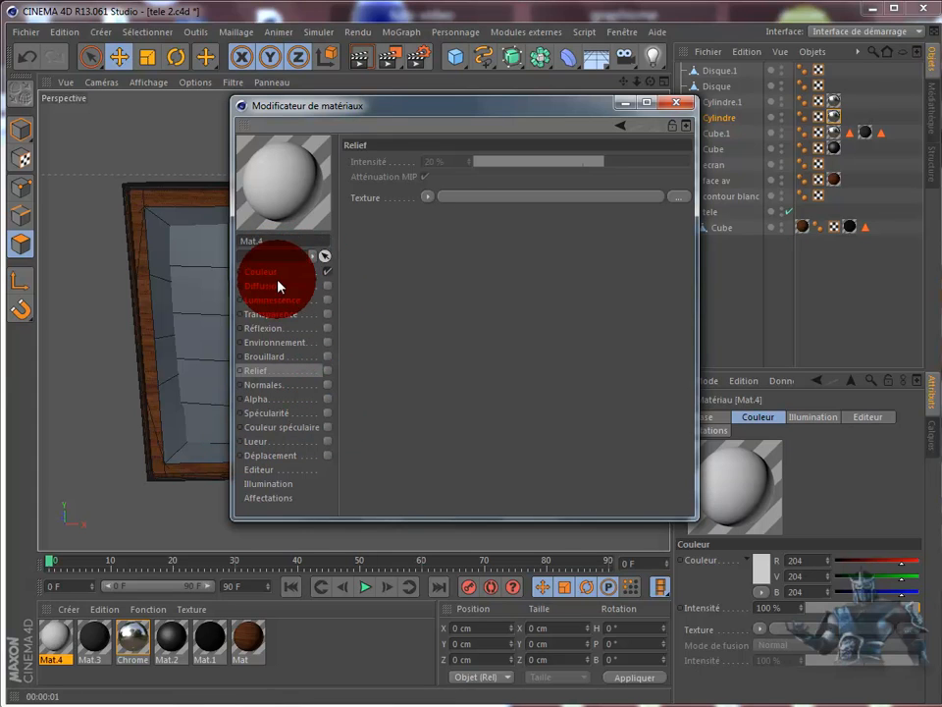
left_click(267, 271)
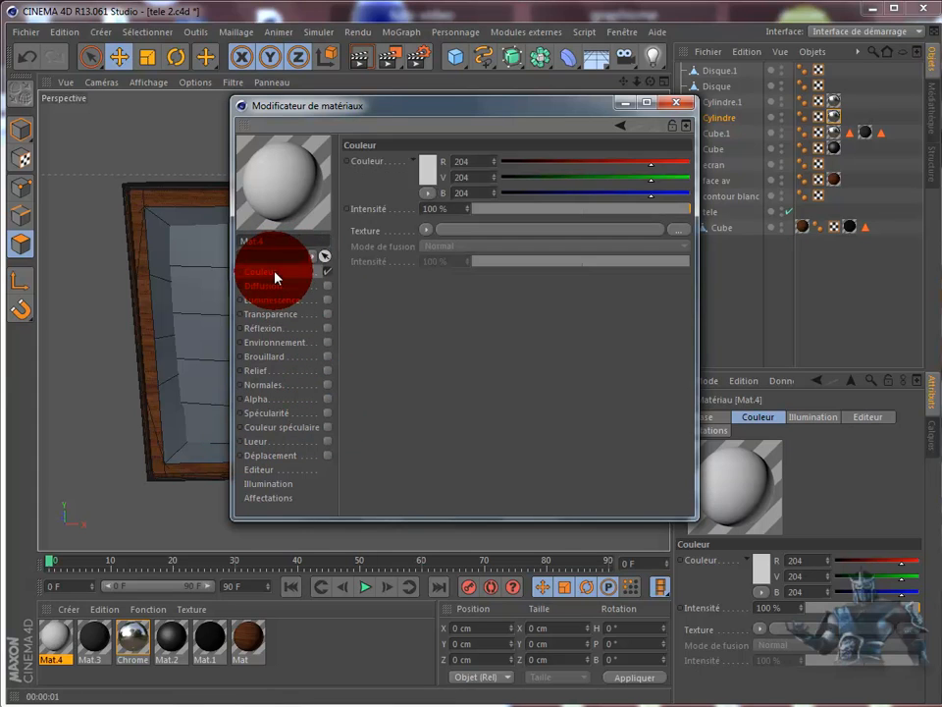
left_click(683, 236)
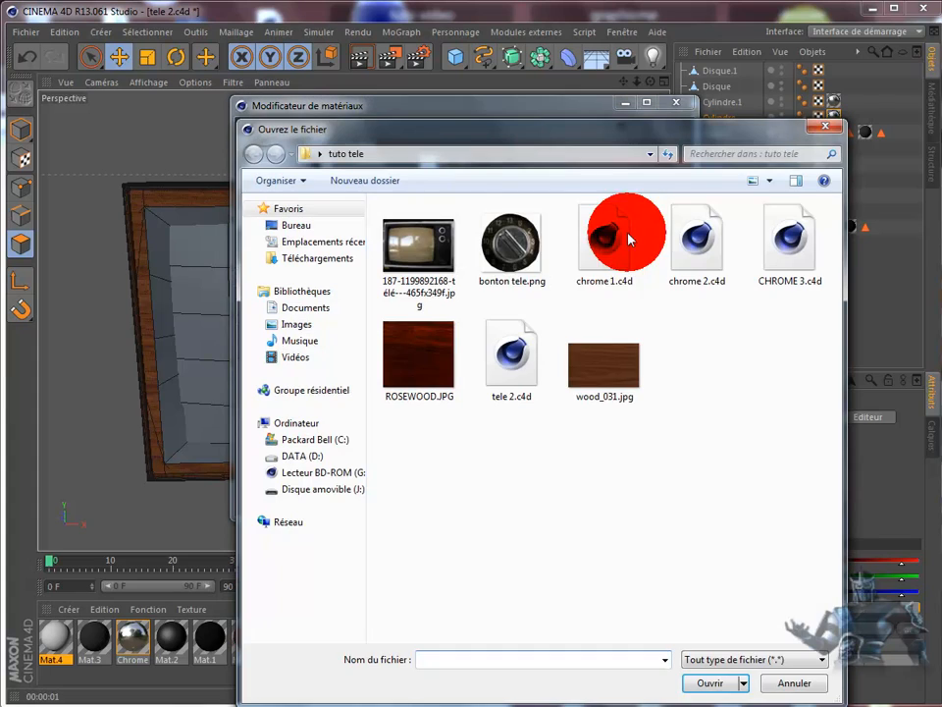
double_click(518, 254)
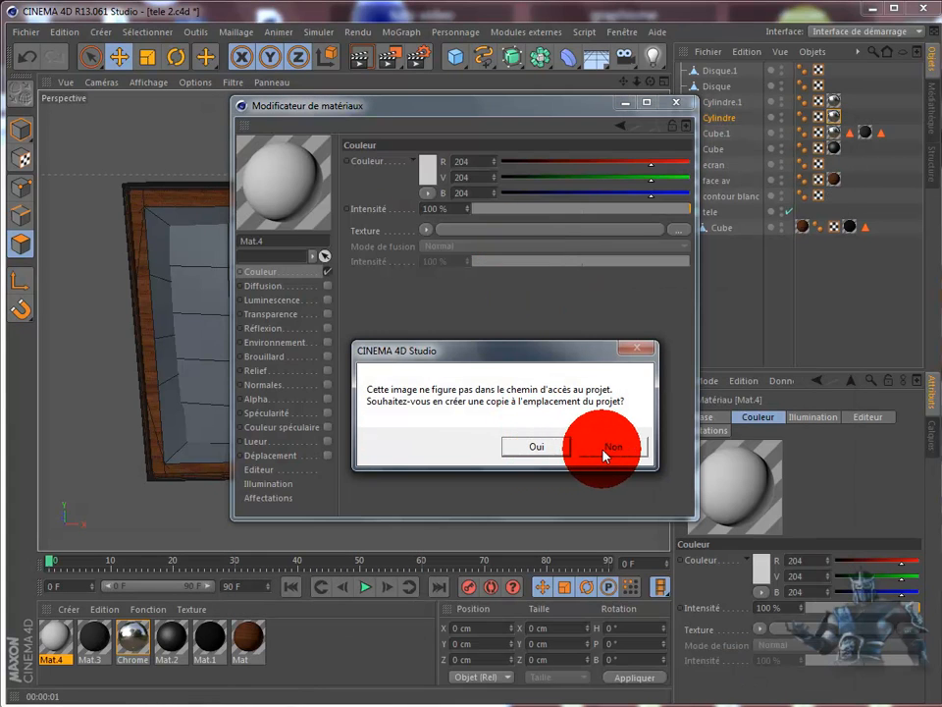
left_click(605, 449)
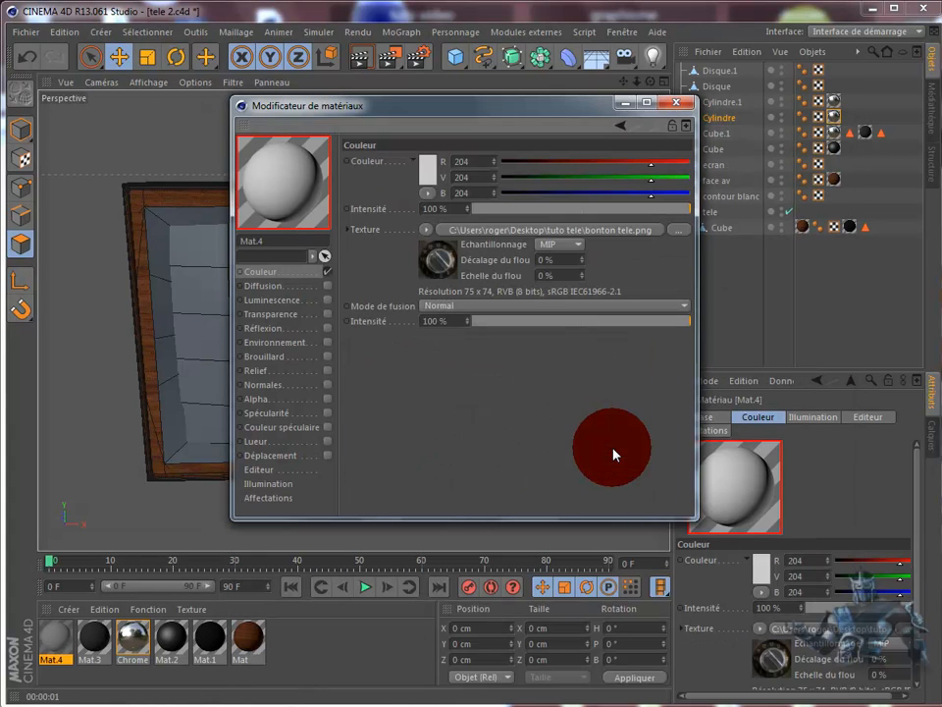
left_click(677, 102)
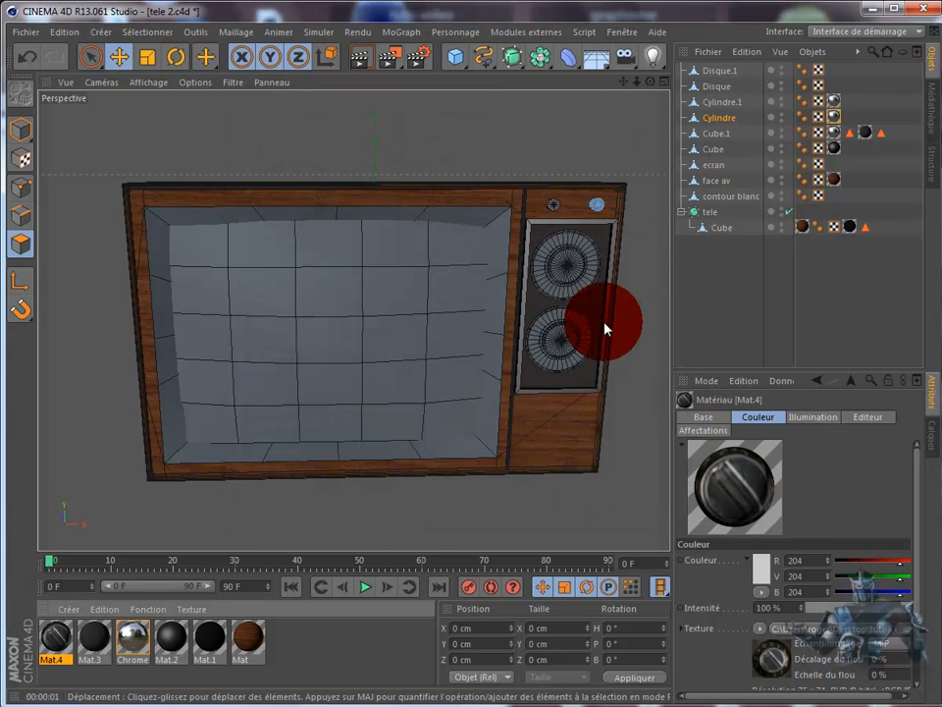
Assign the knob image material to the lower dial Disque and check it with a close-up render.
left_click_drag(55, 640, 723, 87)
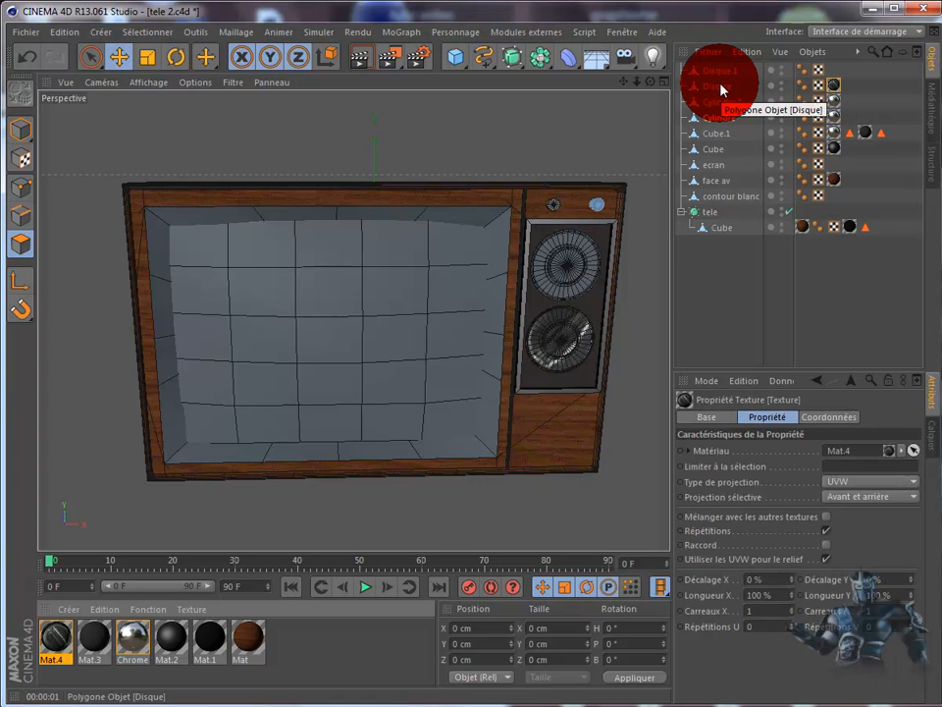
scroll(623, 271, "up", 6)
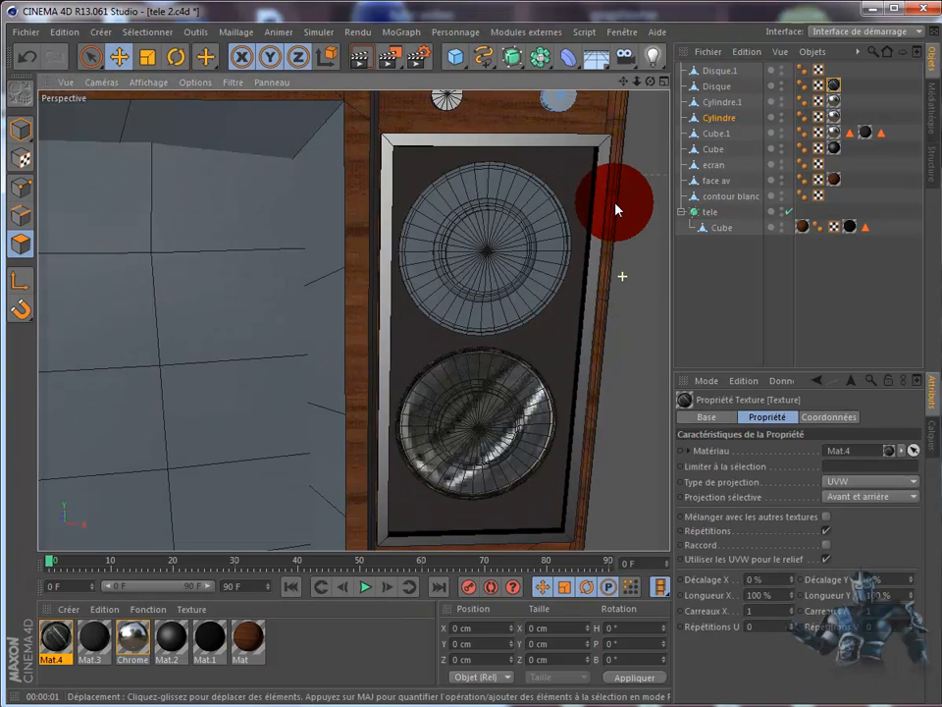
left_click_drag(650, 82, 488, 381)
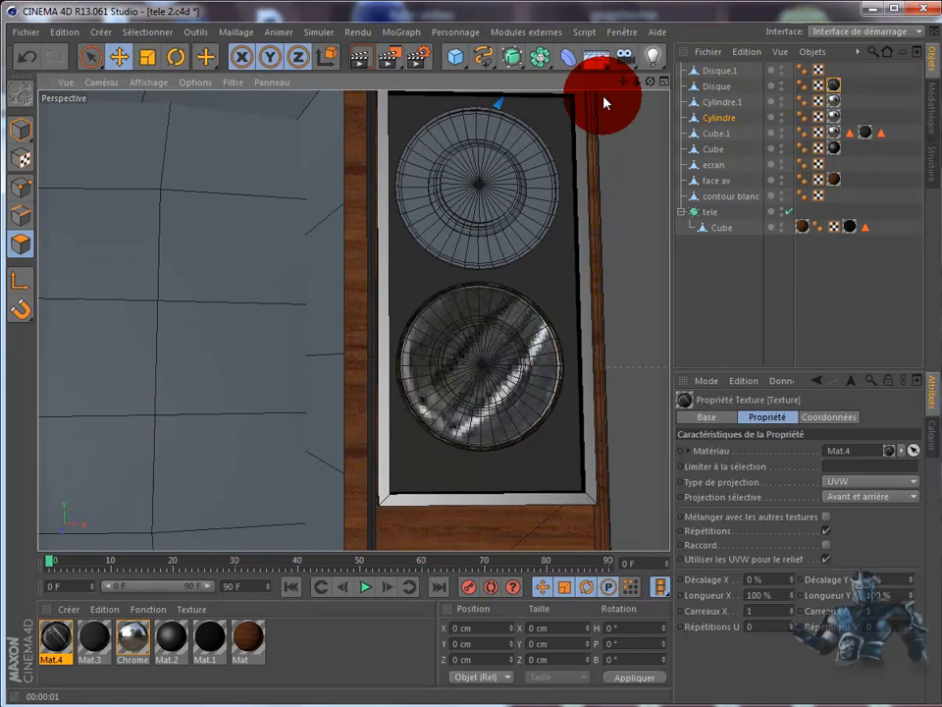
left_click(363, 59)
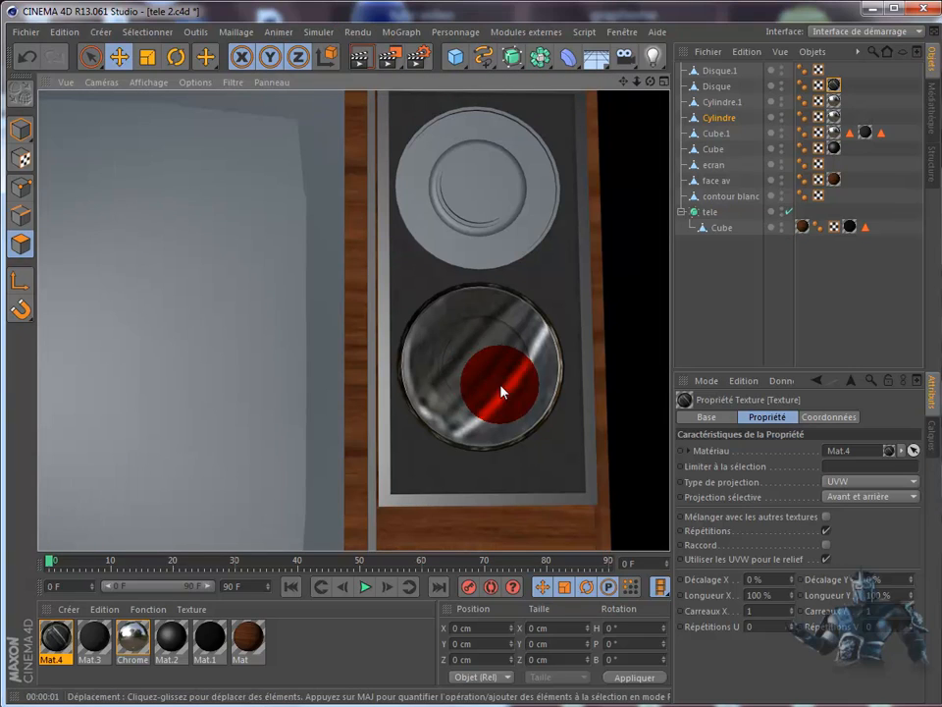
left_click_drag(500, 392, 863, 185)
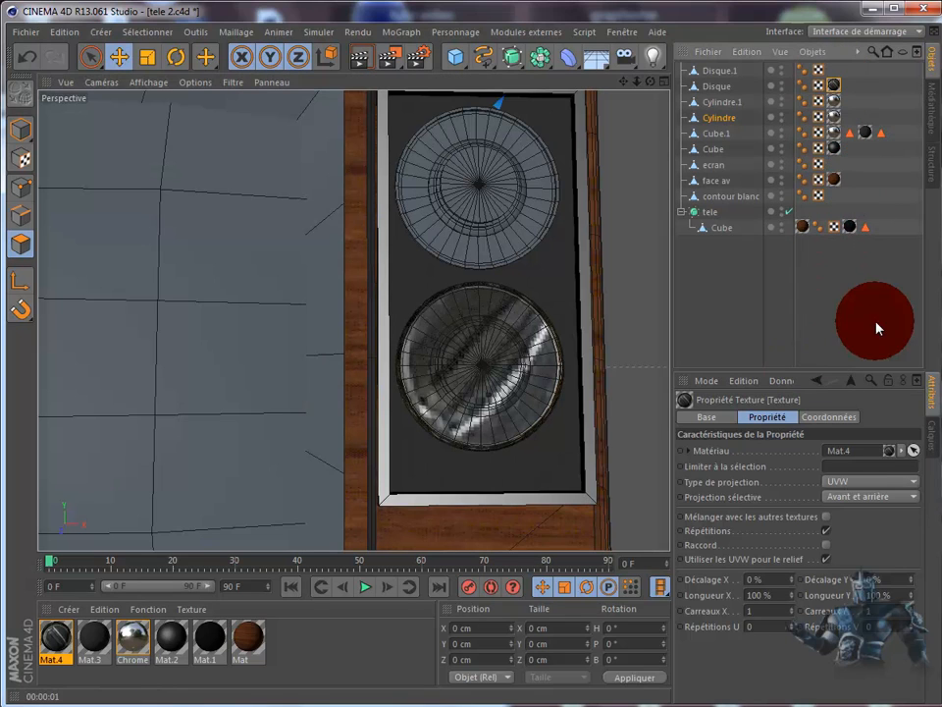
Set the projection type of Disque's texture to Cylindrique and rotate the projection cylinder so its axis points toward the front.
left_click(859, 481)
left_click_drag(859, 481, 864, 515)
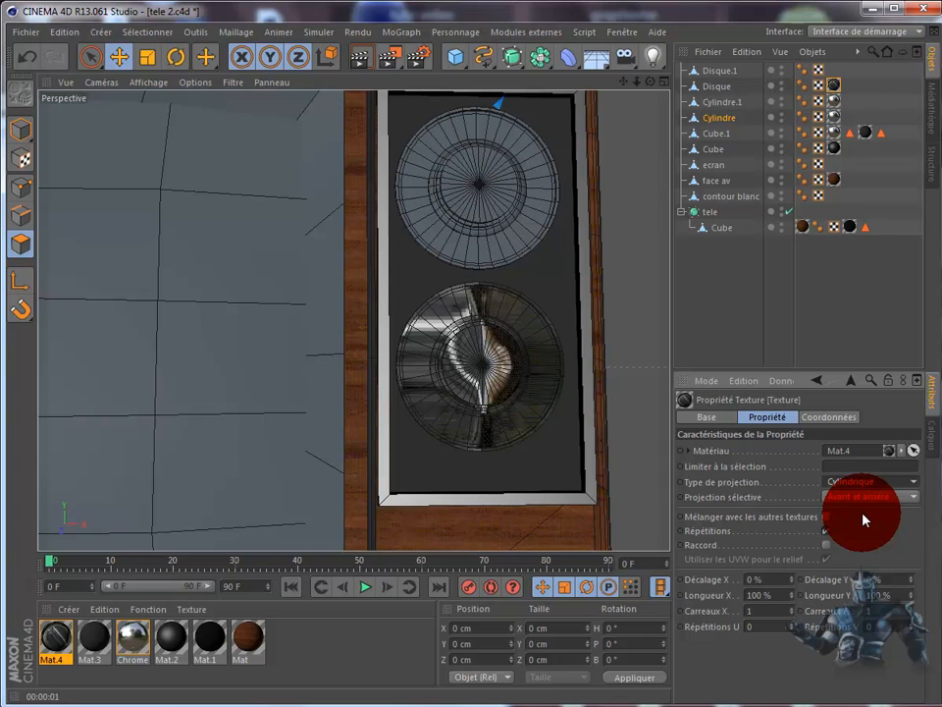
left_click(20, 161)
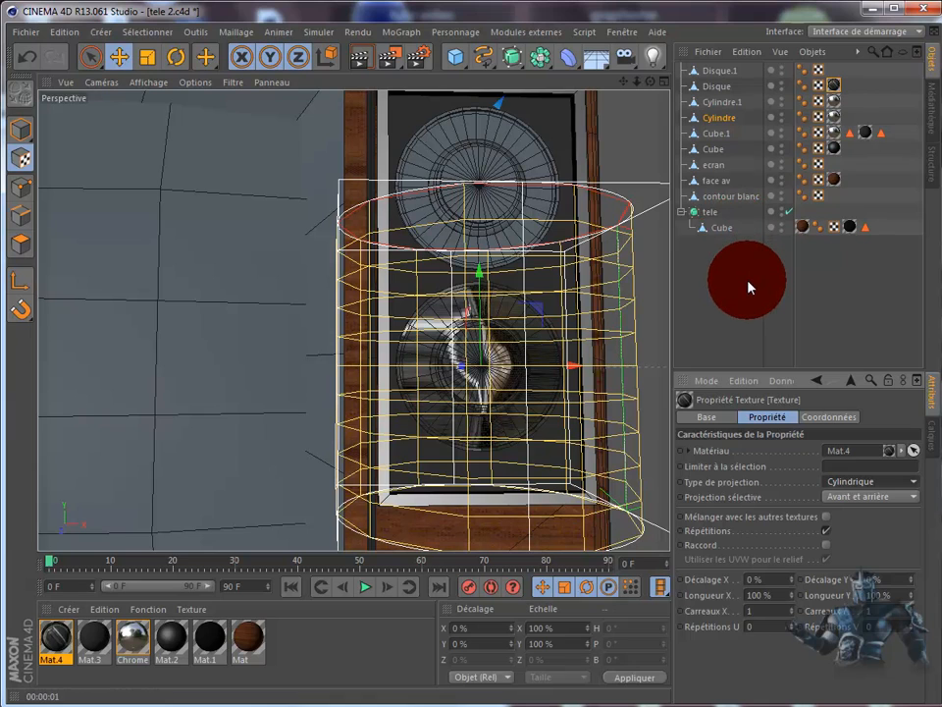
left_click(176, 57)
left_click_drag(489, 330, 484, 368)
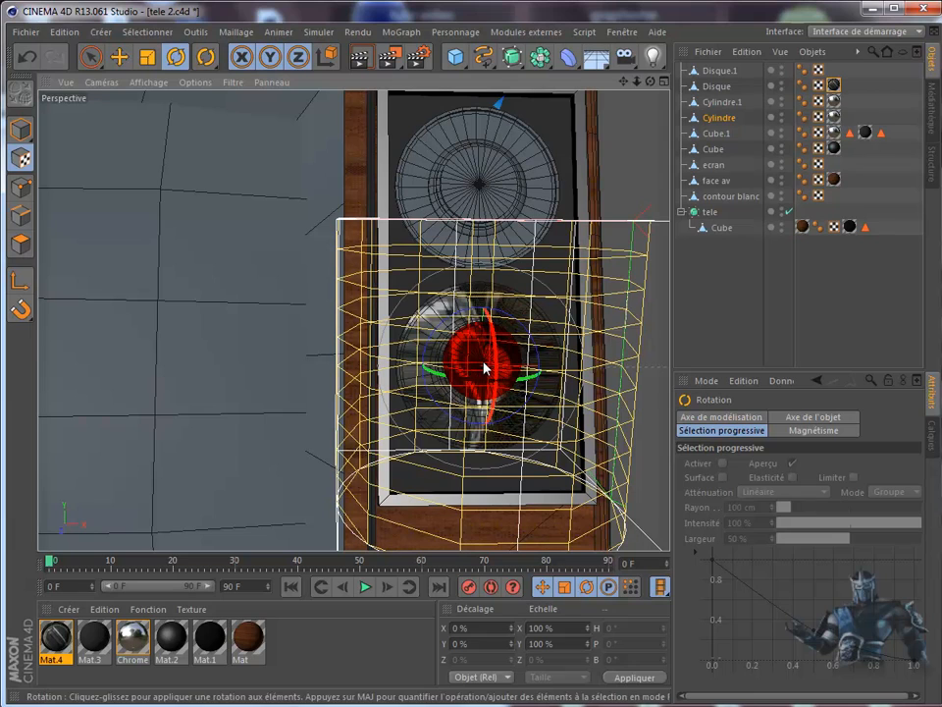
left_click(26, 57)
left_click_drag(457, 309, 520, 351)
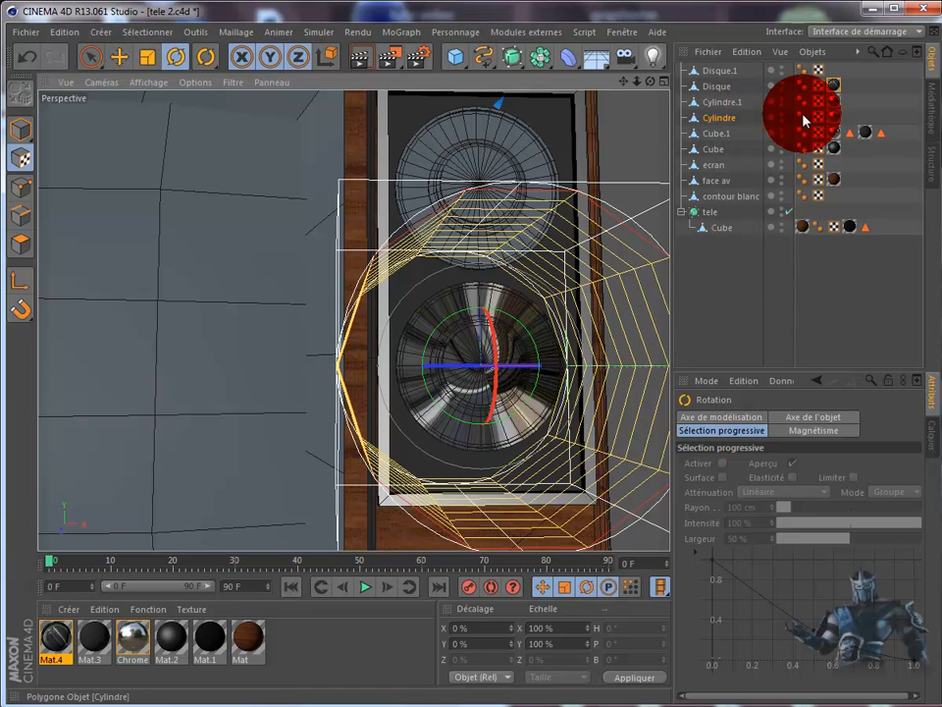
Fit the knob texture's projection to the Disque object and set its projection type to Sphérique.
right_click(833, 87)
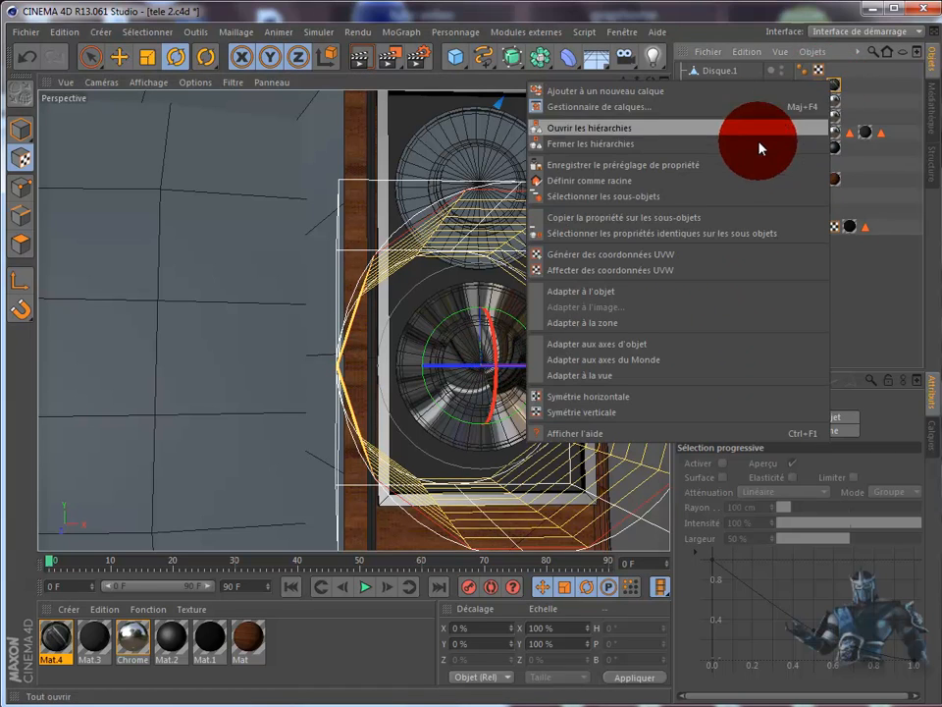
left_click(630, 294)
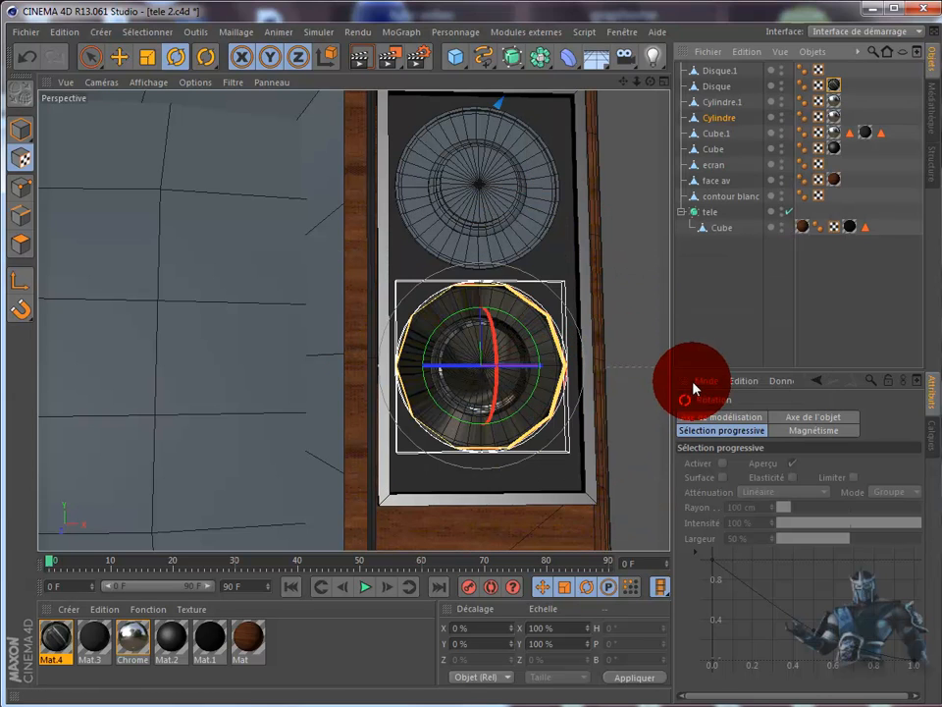
left_click(833, 86)
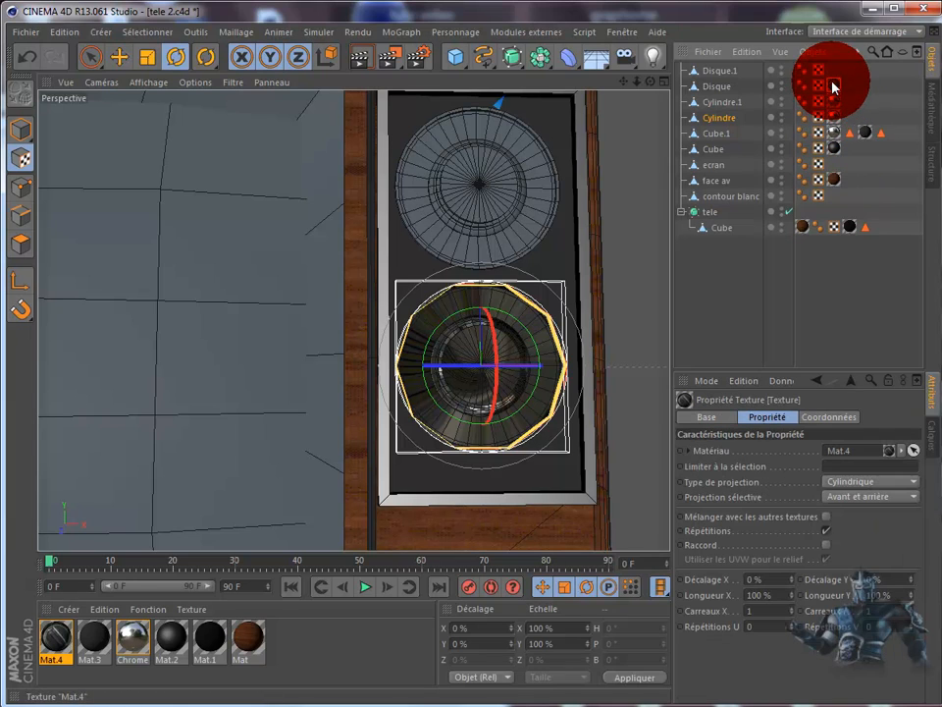
left_click(850, 485)
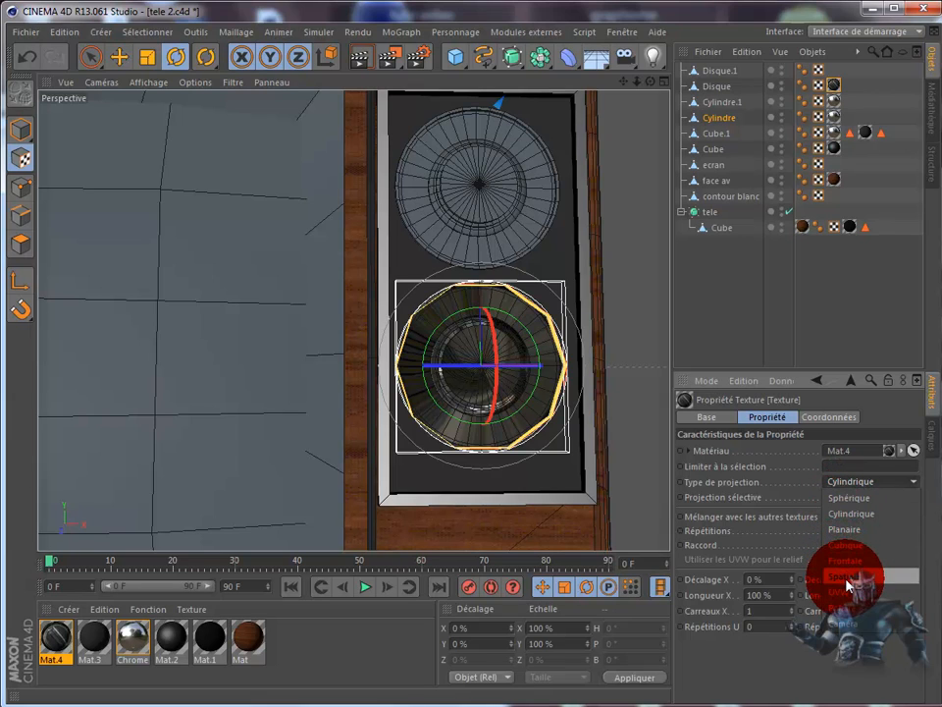
left_click(854, 499)
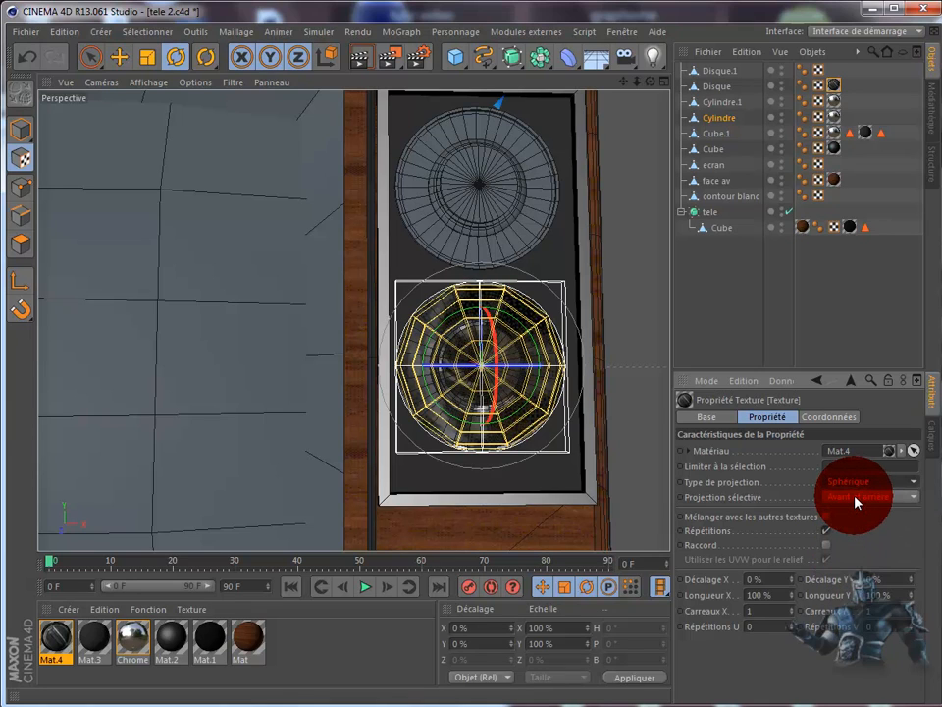
In model mode, try the Planaire, Frontale and Spatiale projection types in turn on Disque's texture.
left_click(20, 133)
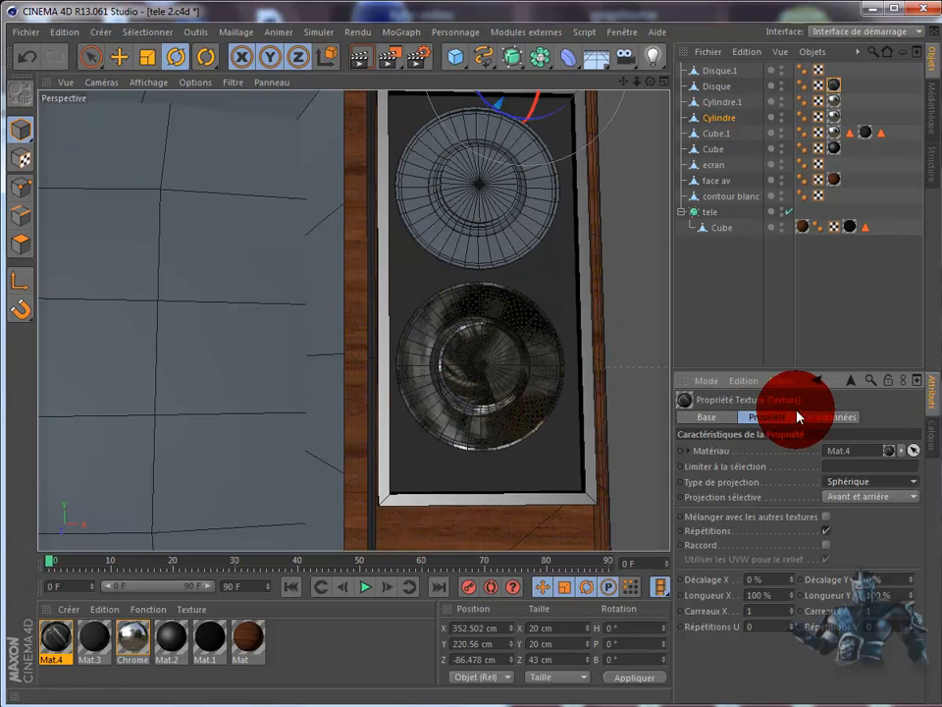
left_click(859, 483)
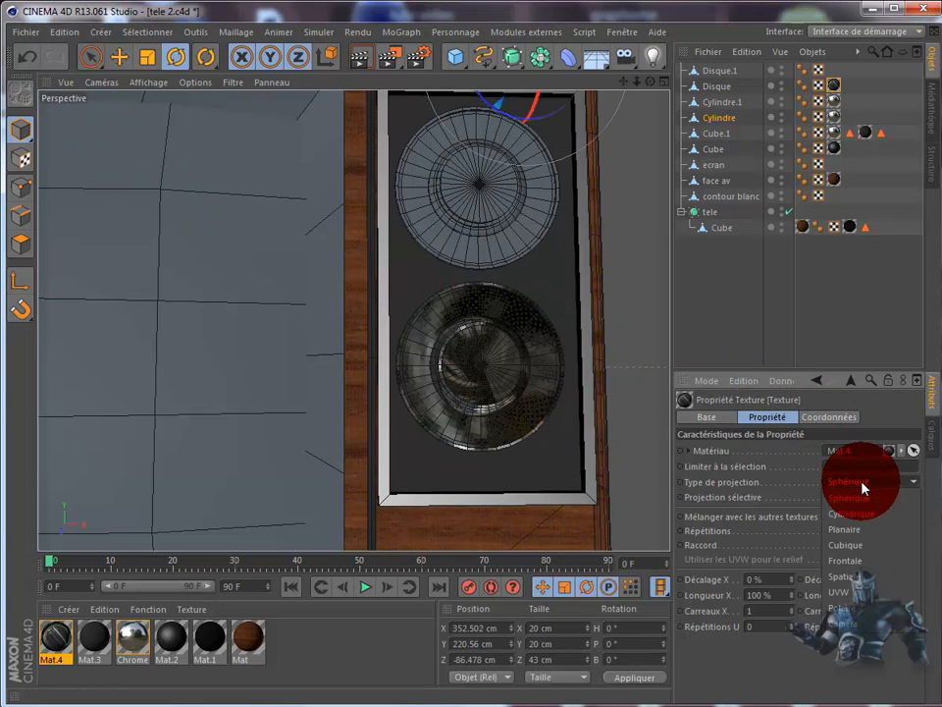
left_click(850, 530)
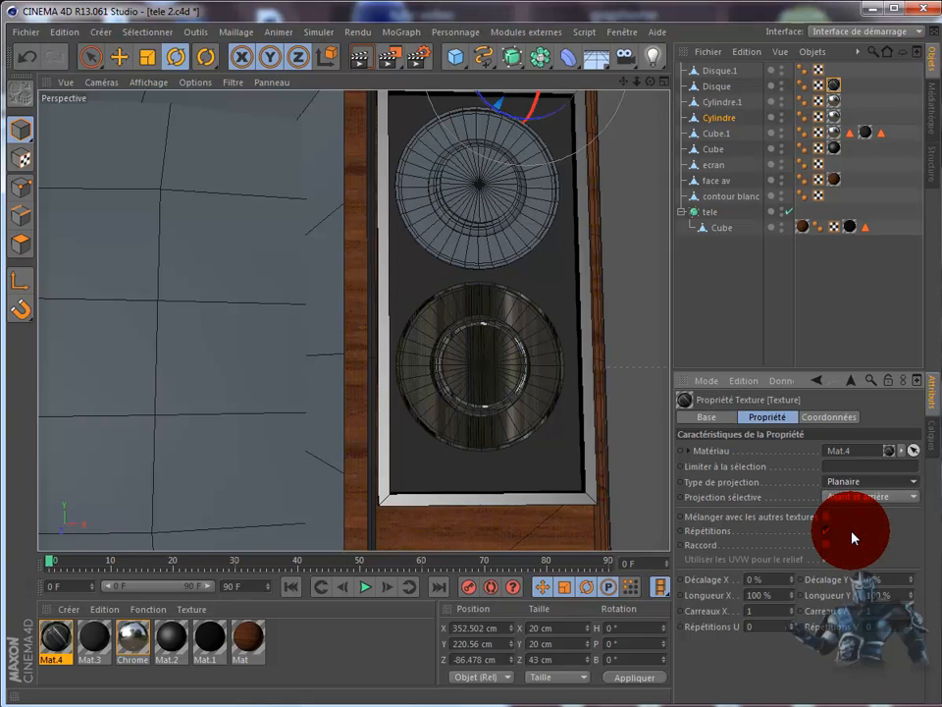
left_click(864, 481)
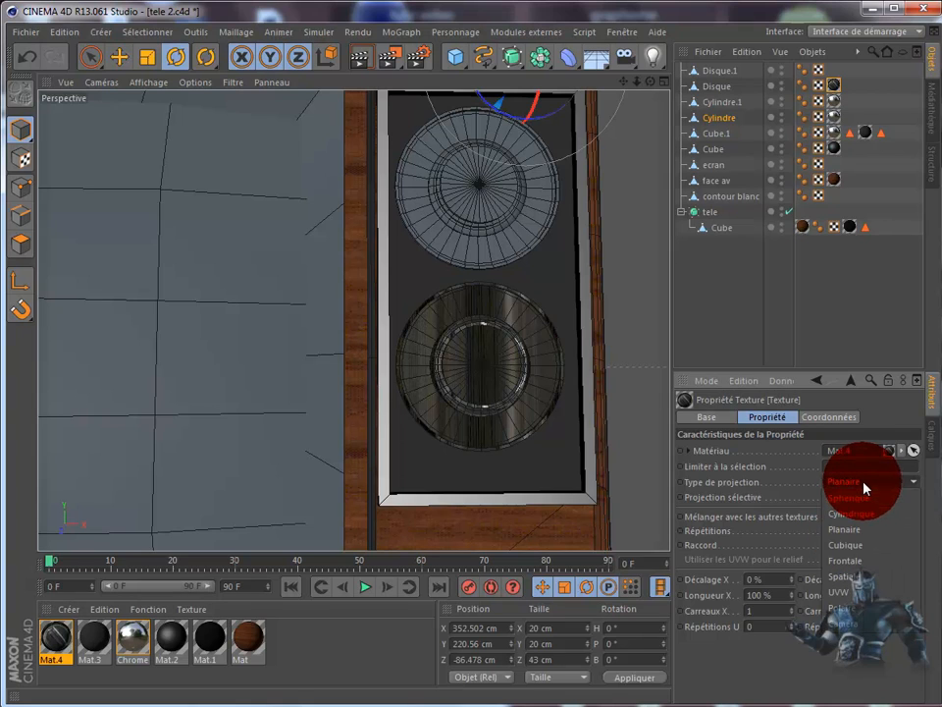
left_click(852, 560)
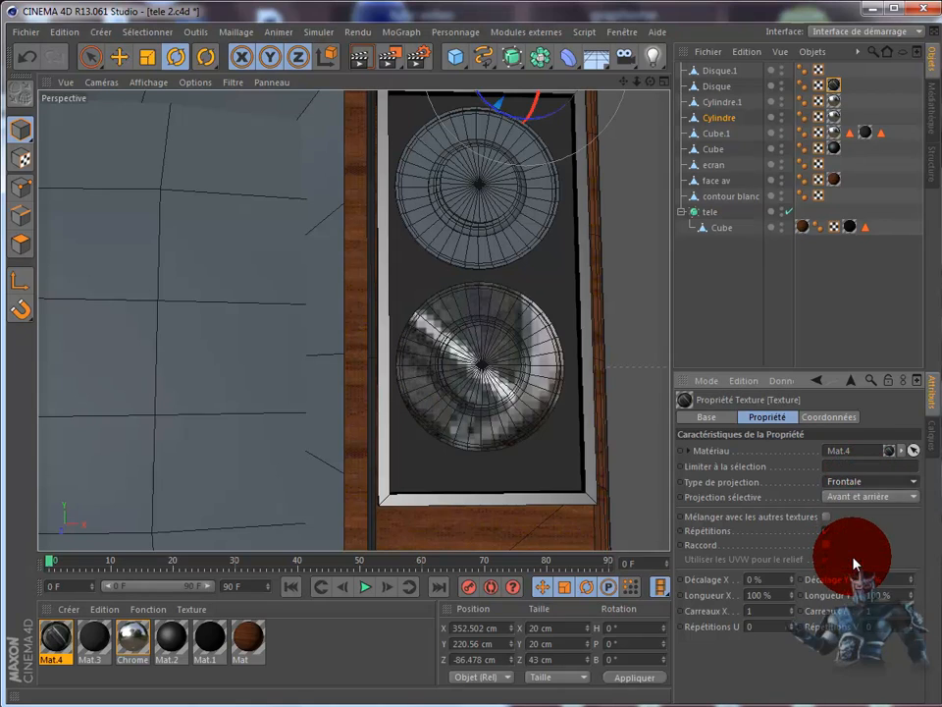
left_click(868, 481)
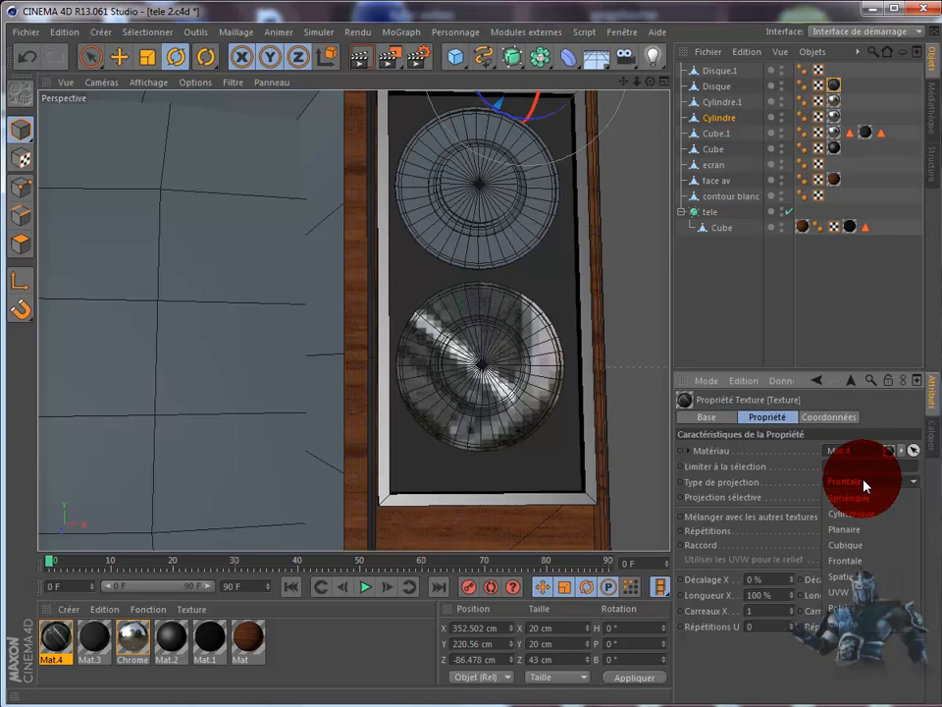
left_click(858, 577)
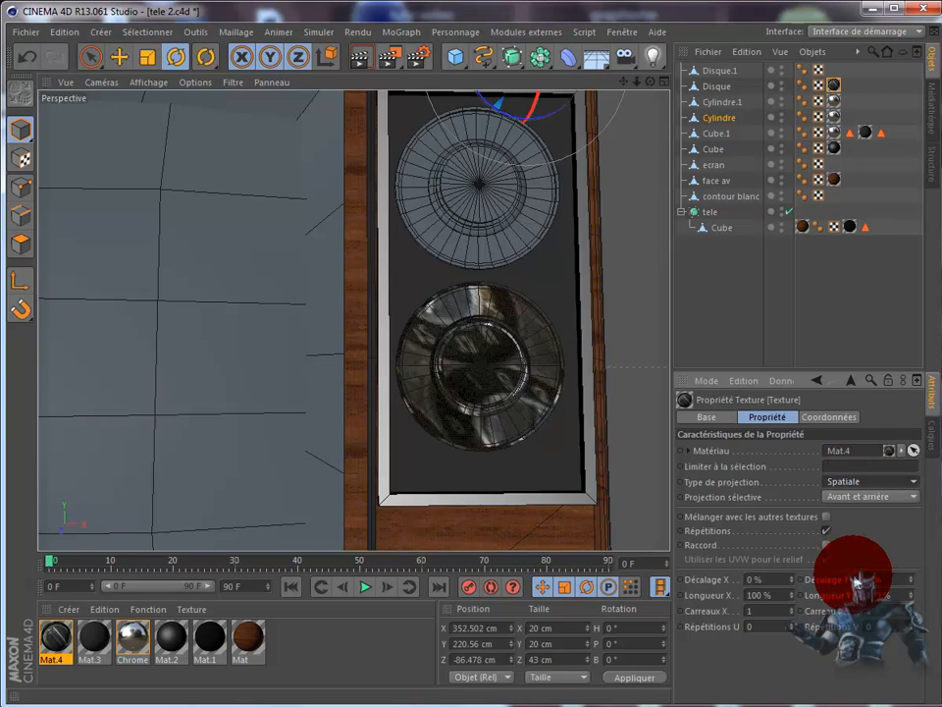
Set the projection type of Disque's texture to Cubique and examine how the image sits on the dial.
left_click(858, 483)
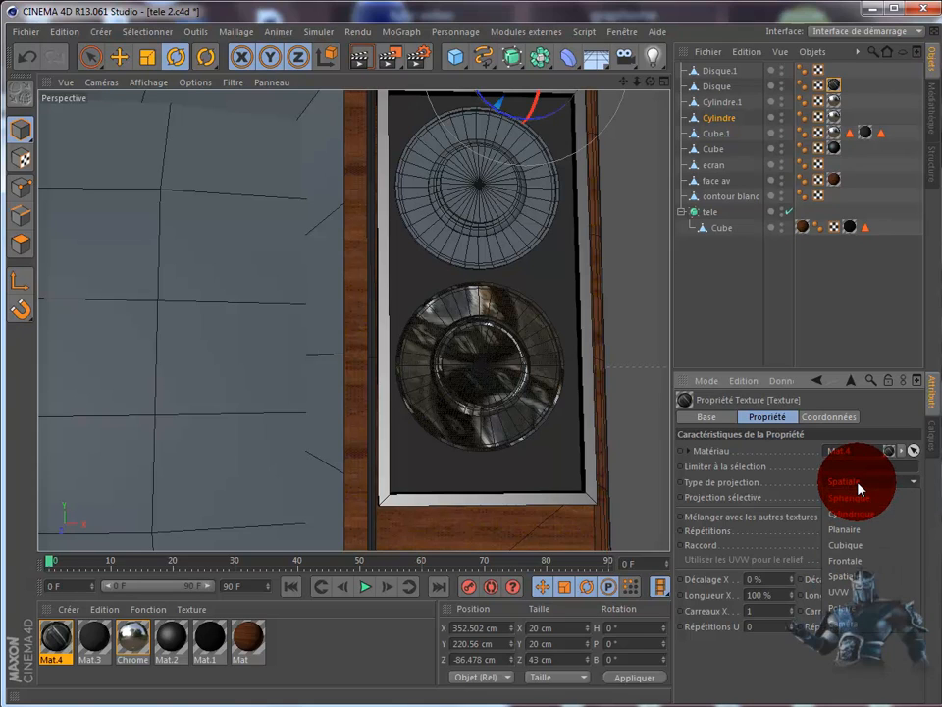
left_click(852, 546)
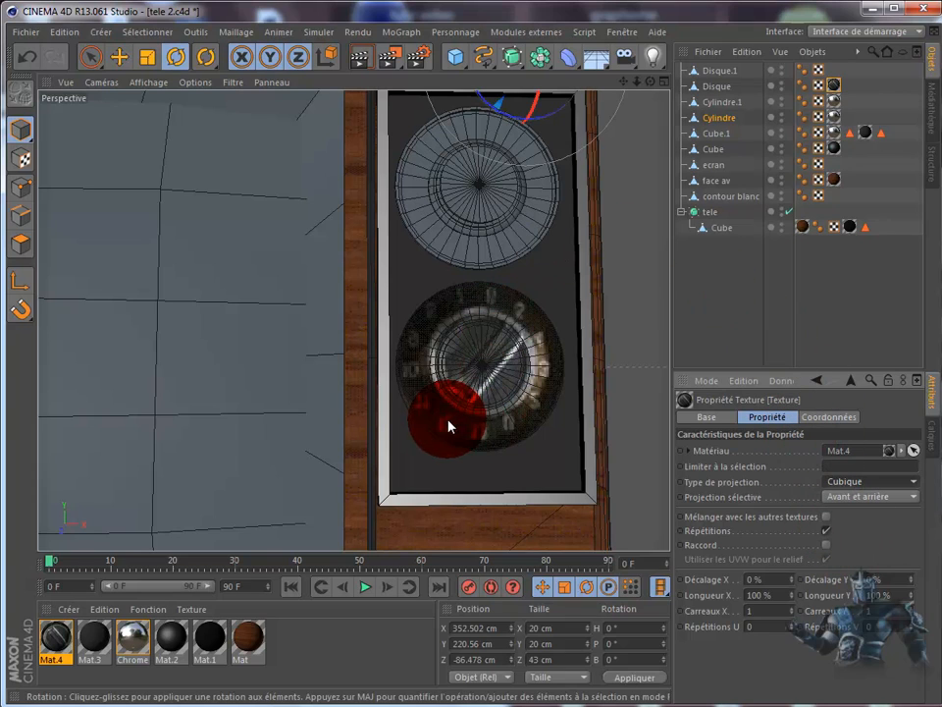
left_click_drag(448, 425, 553, 431)
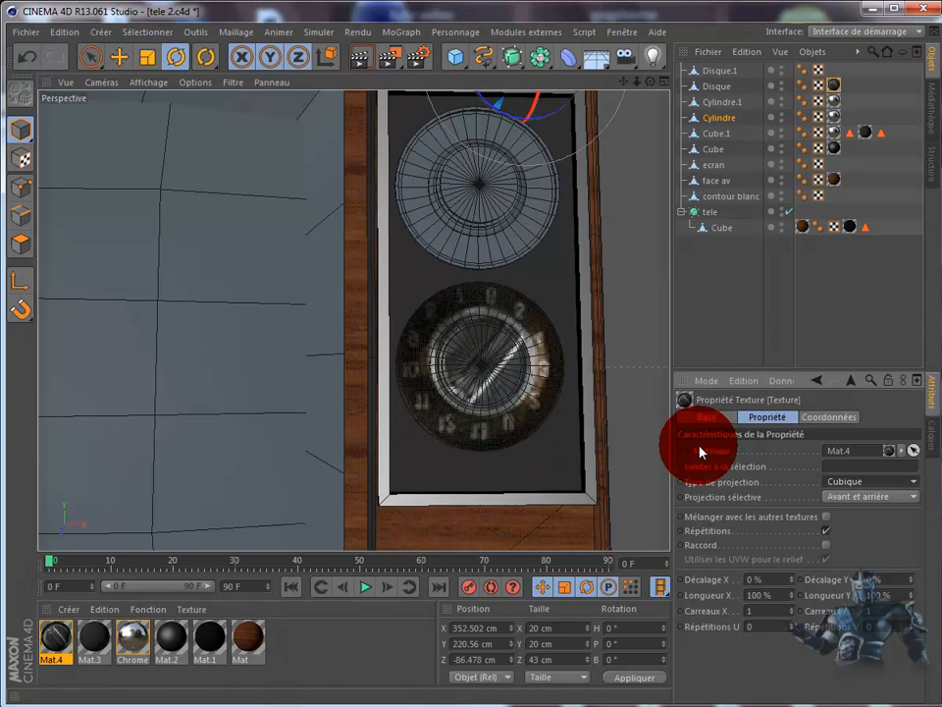
Compare the Avant, Arrière and Avant et arrière options for the texture's selective projection and set it to Avant.
left_click(915, 498)
left_click(898, 528)
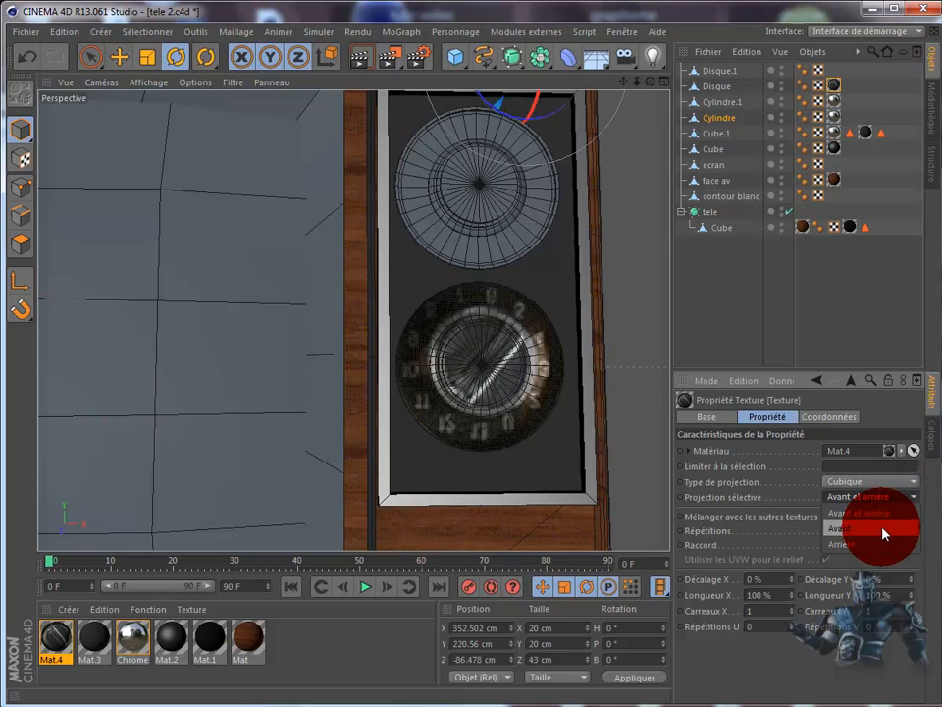
left_click(913, 497)
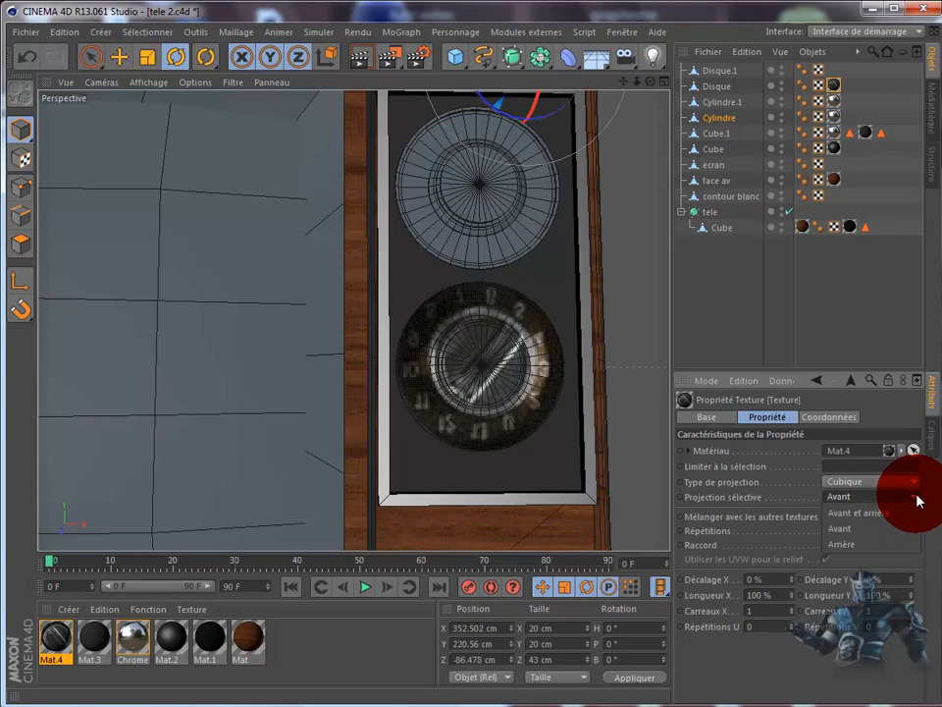
left_click(893, 548)
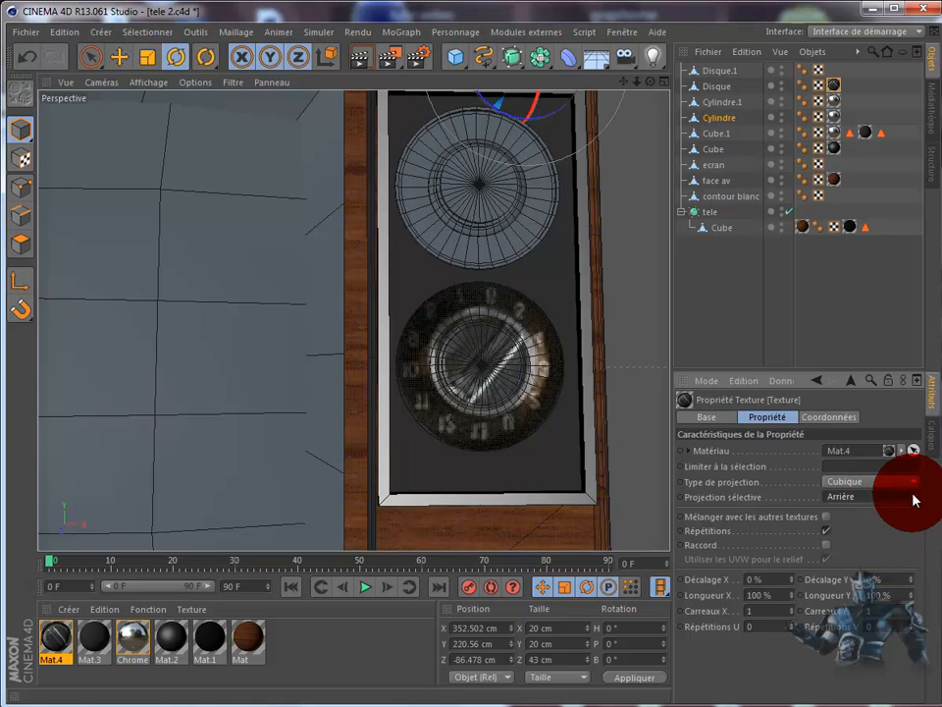
left_click(913, 497)
left_click(900, 511)
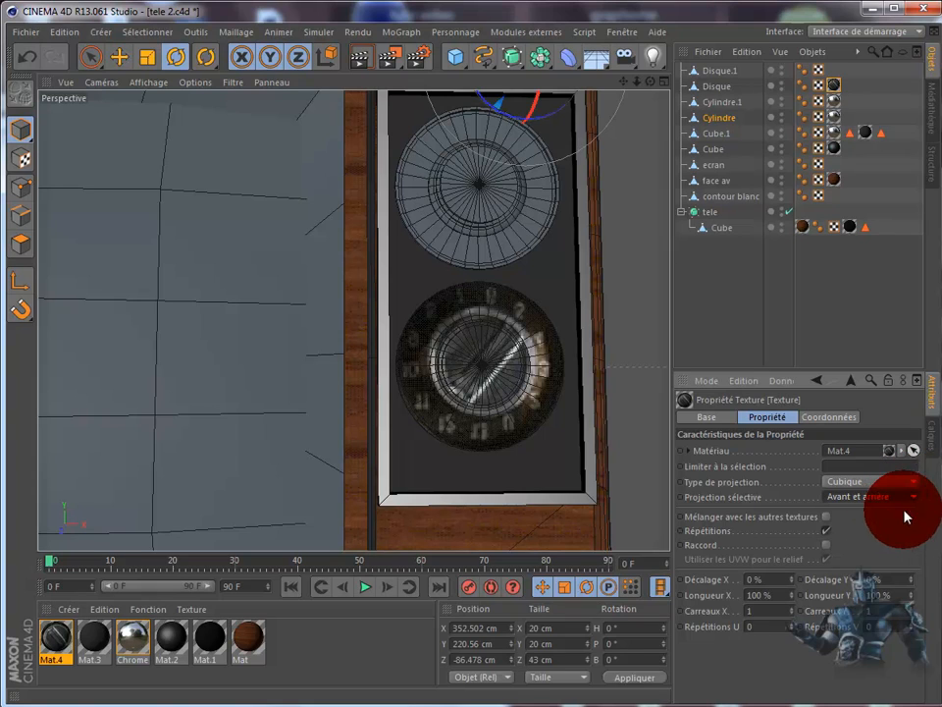
left_click(919, 501)
left_click(904, 527)
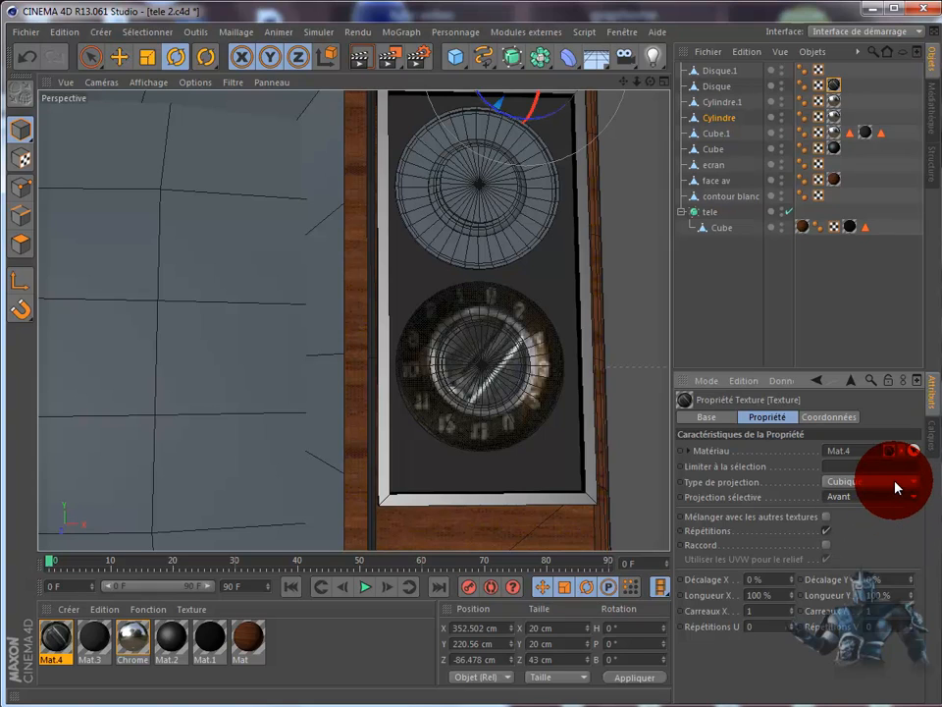
Set the texture's projection type to Planaire and, in texture mode, rotate the projection about 3° around its red axis.
left_click(896, 484)
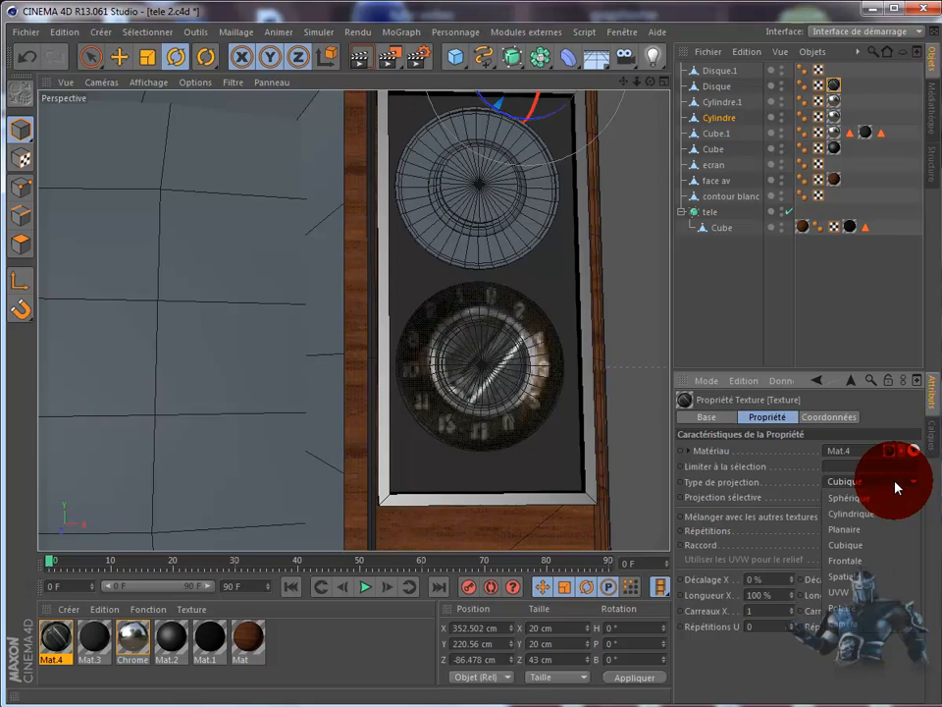
left_click(857, 530)
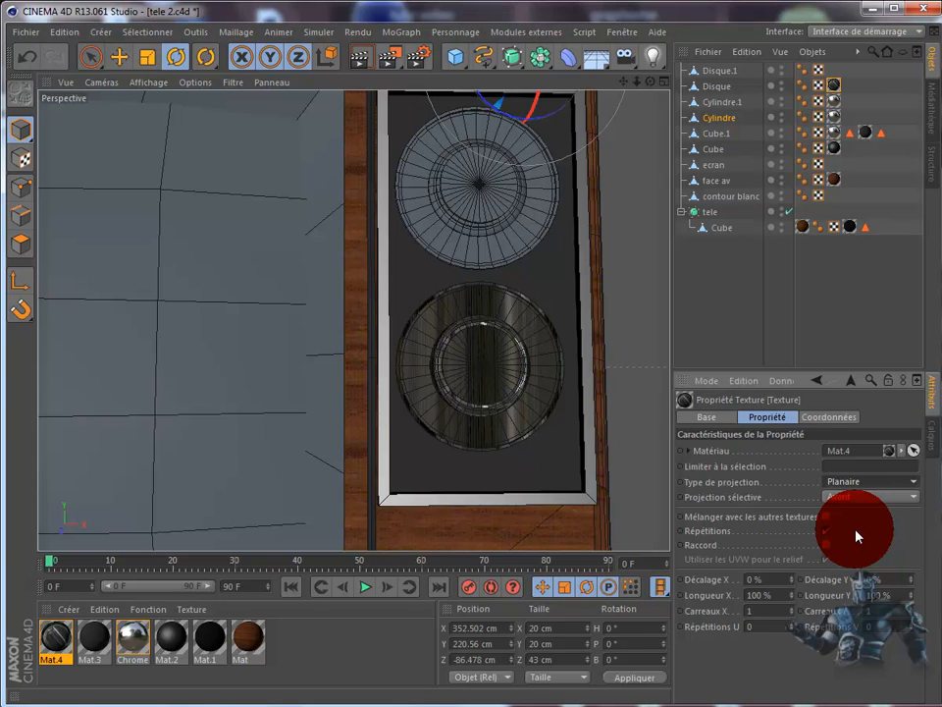
left_click(15, 160)
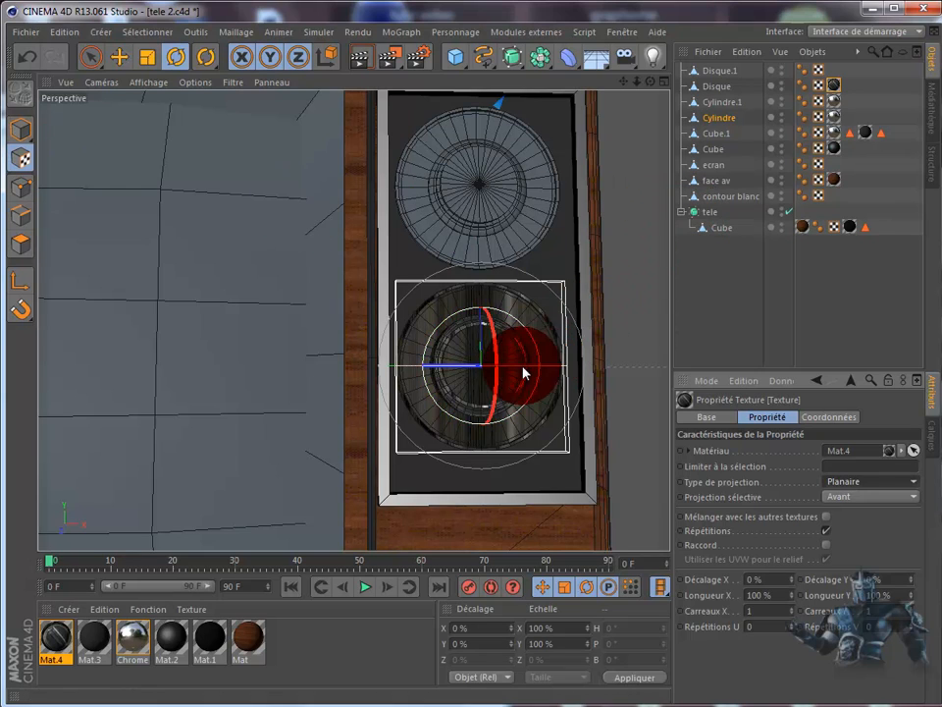
mouse_move(496, 351)
left_mouse_down()
mouse_move(499, 370)
mouse_move(500, 343)
left_mouse_up()
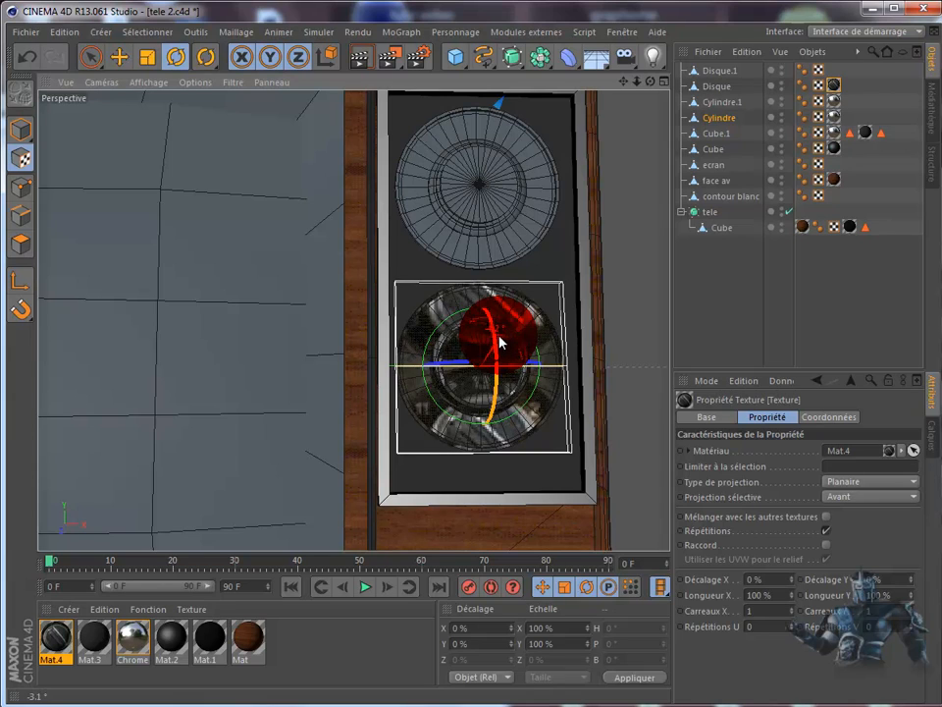
left_click_drag(500, 342, 500, 342)
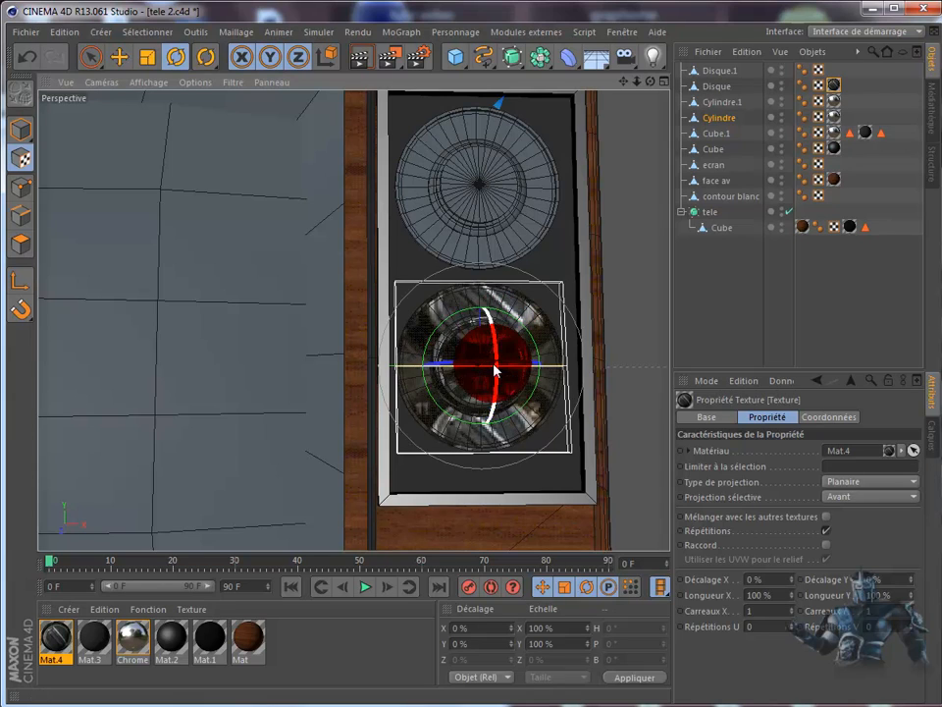
Set the projection type of Disque's texture to Frontale and fit the projection to the object again.
left_click(911, 482)
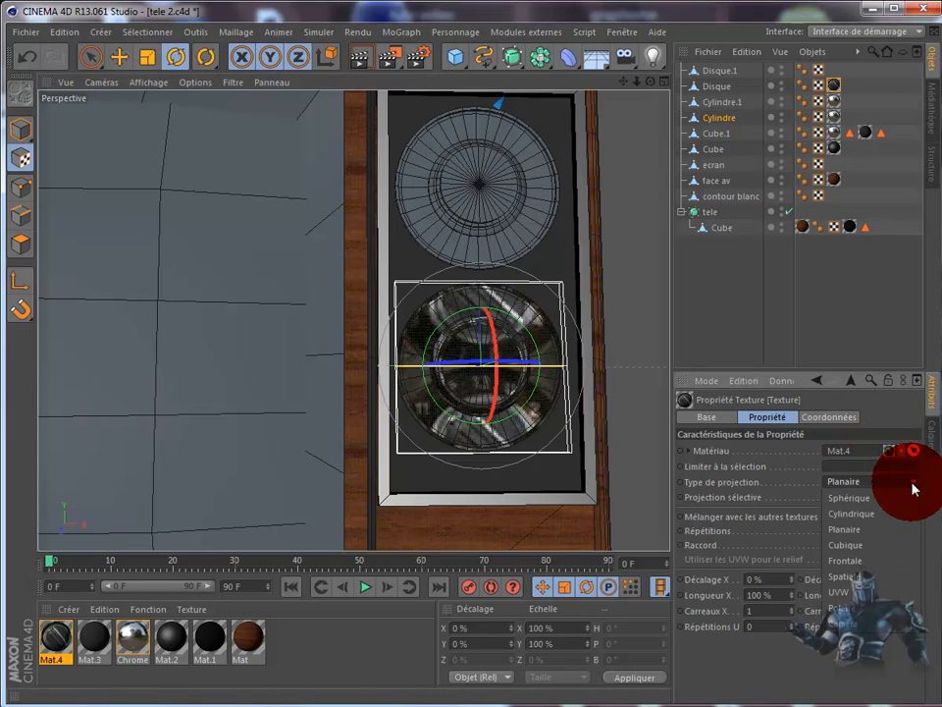
left_click(847, 562)
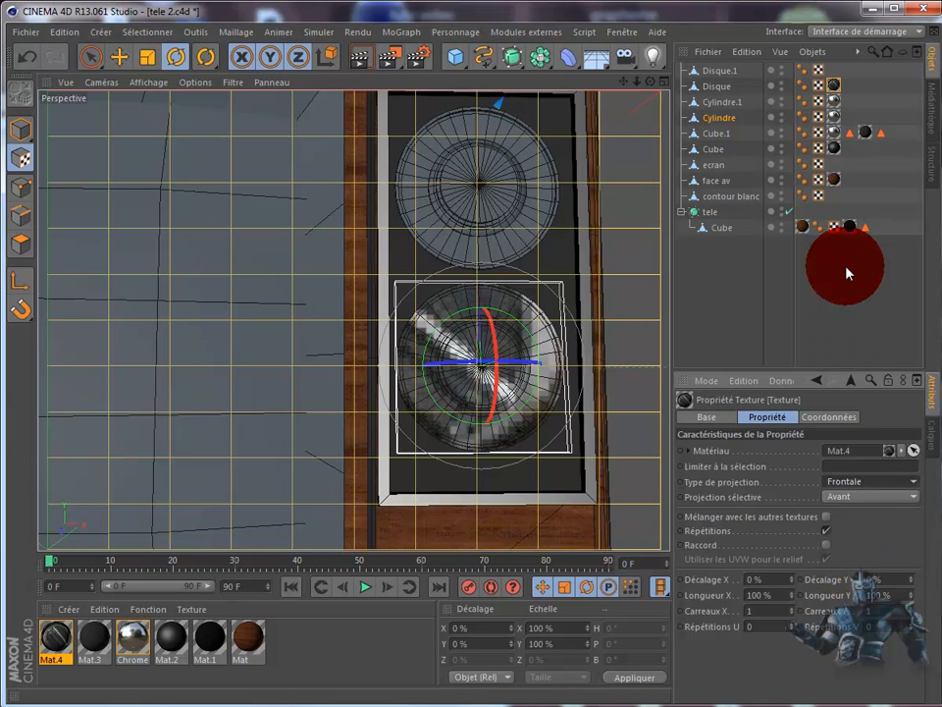
right_click(838, 89)
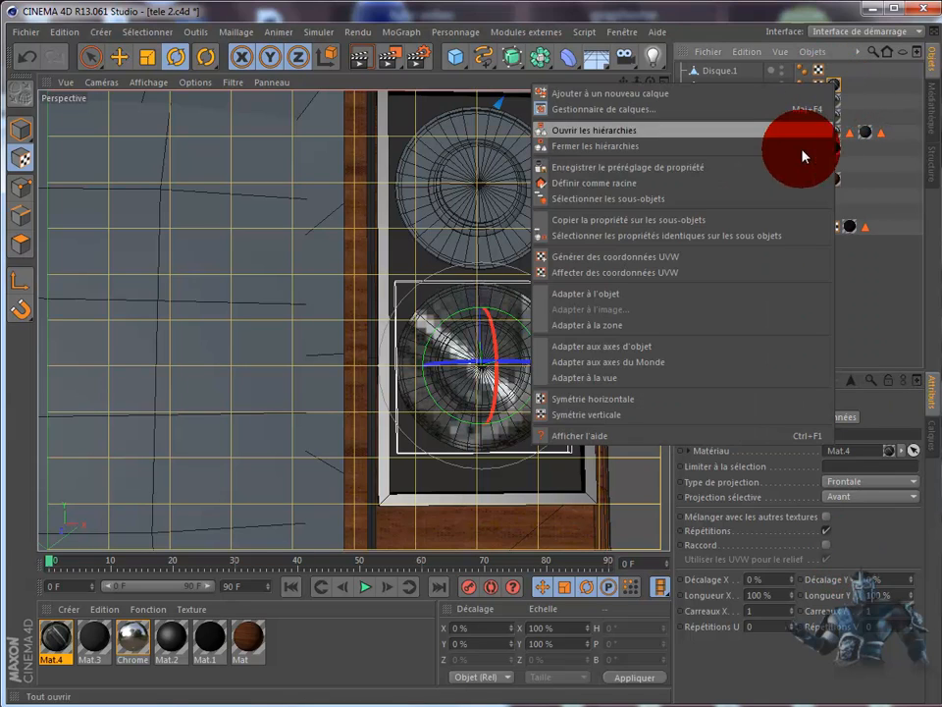
left_click(662, 295)
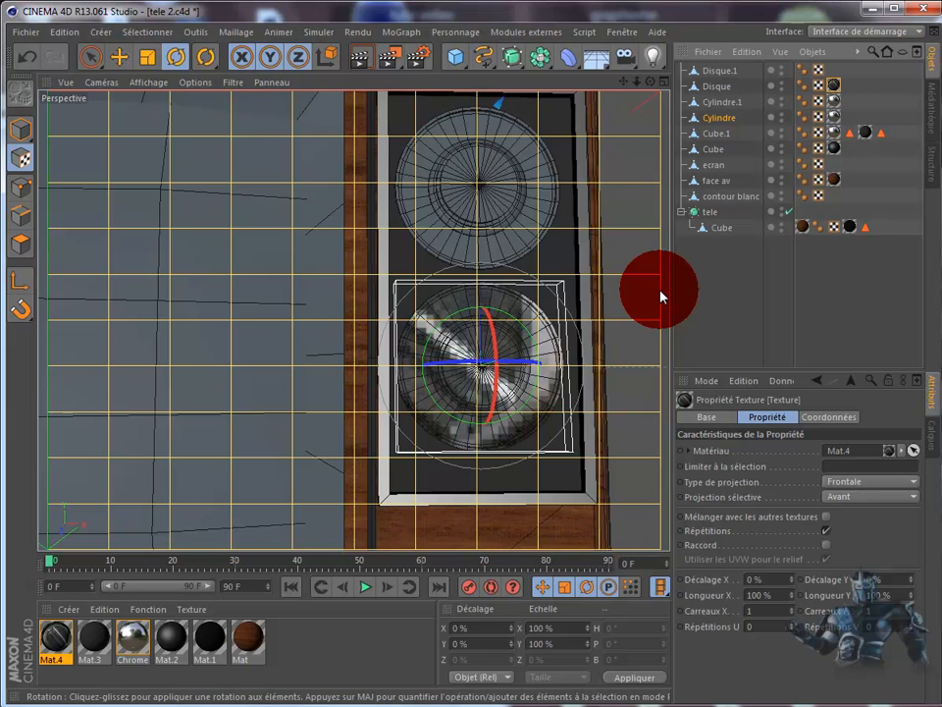
Set the projection type of Disque's texture to Spatiale and rotate the projection slightly with the rotation gizmo.
left_click(864, 482)
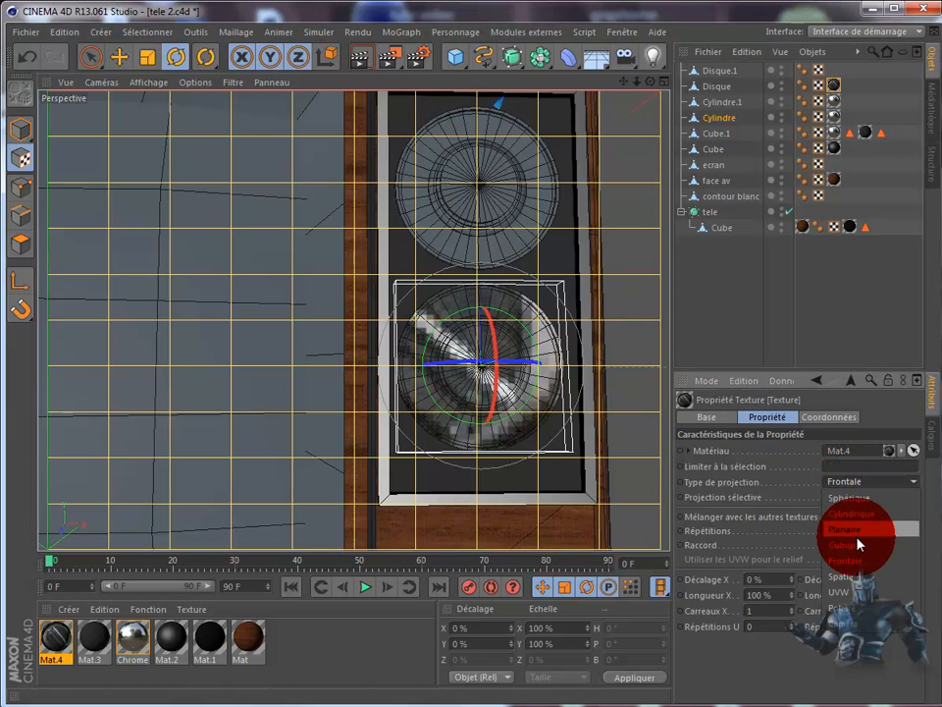
left_click(850, 576)
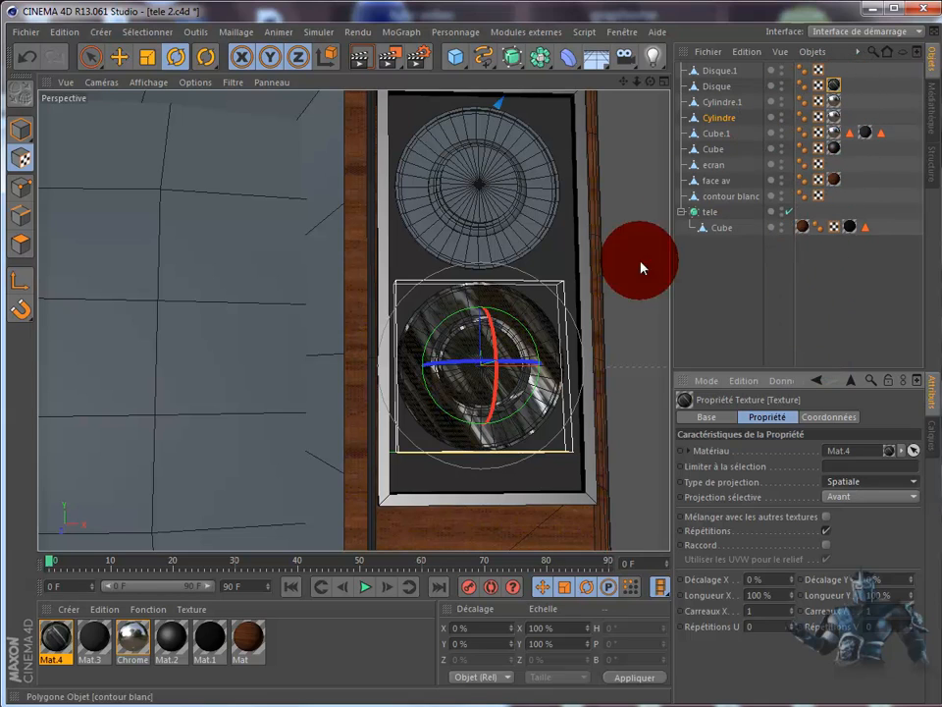
mouse_move(539, 368)
left_mouse_down()
mouse_move(481, 374)
mouse_move(546, 364)
mouse_move(585, 416)
left_mouse_up()
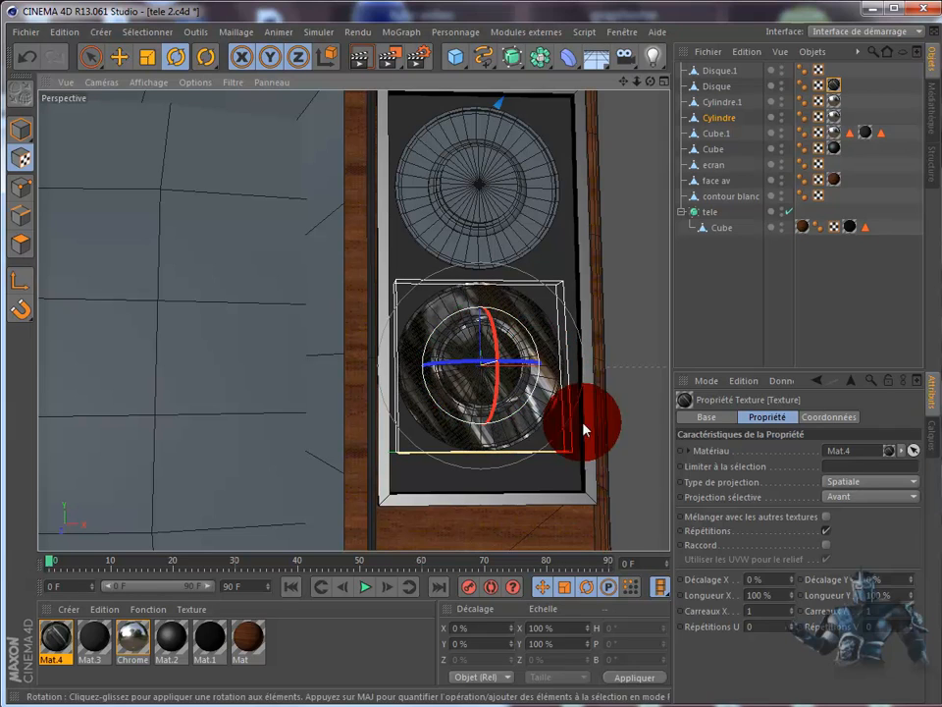
Set the X and Y lengths of Disque's texture to 60%.
left_click(791, 595)
left_click_drag(791, 596, 844, 601)
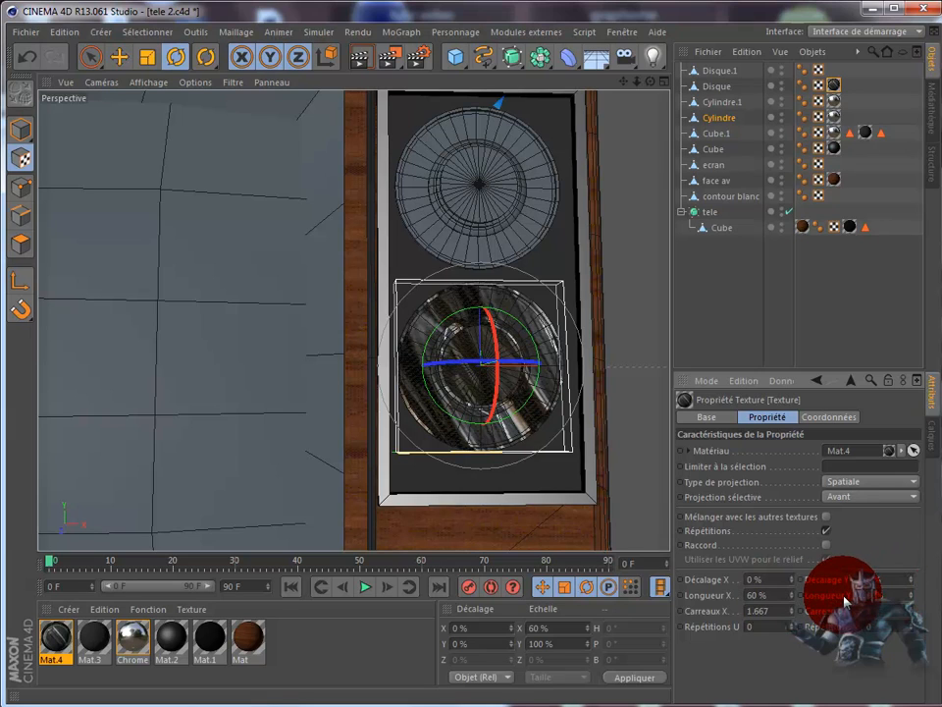
double_click(868, 597)
type("60")
key("Return")
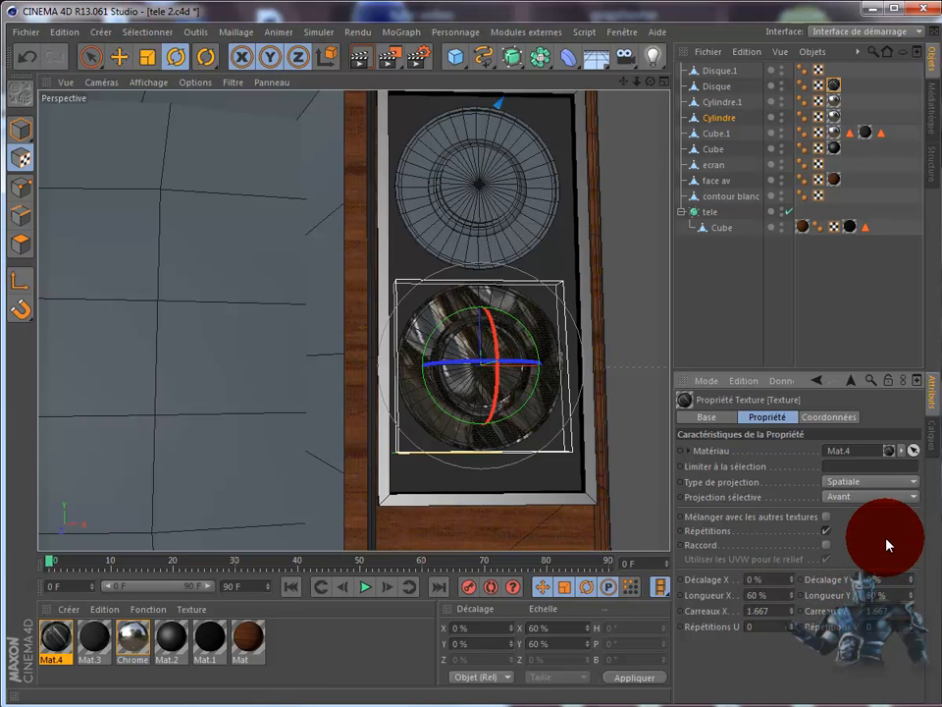
Try the UVW and Polaire projection types on Disque's texture.
left_click(876, 482)
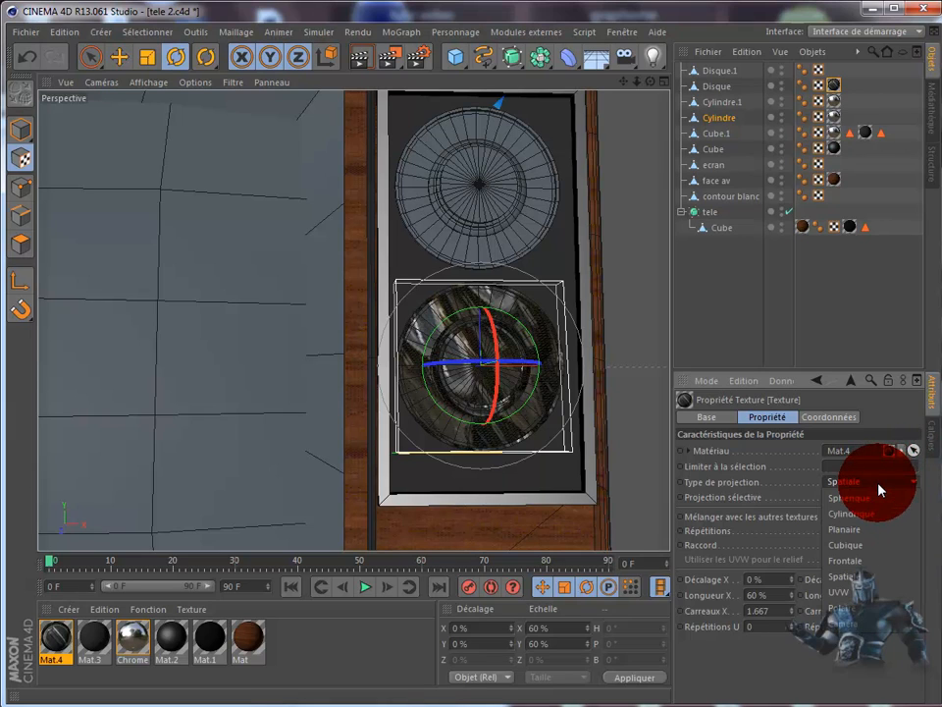
left_click(854, 591)
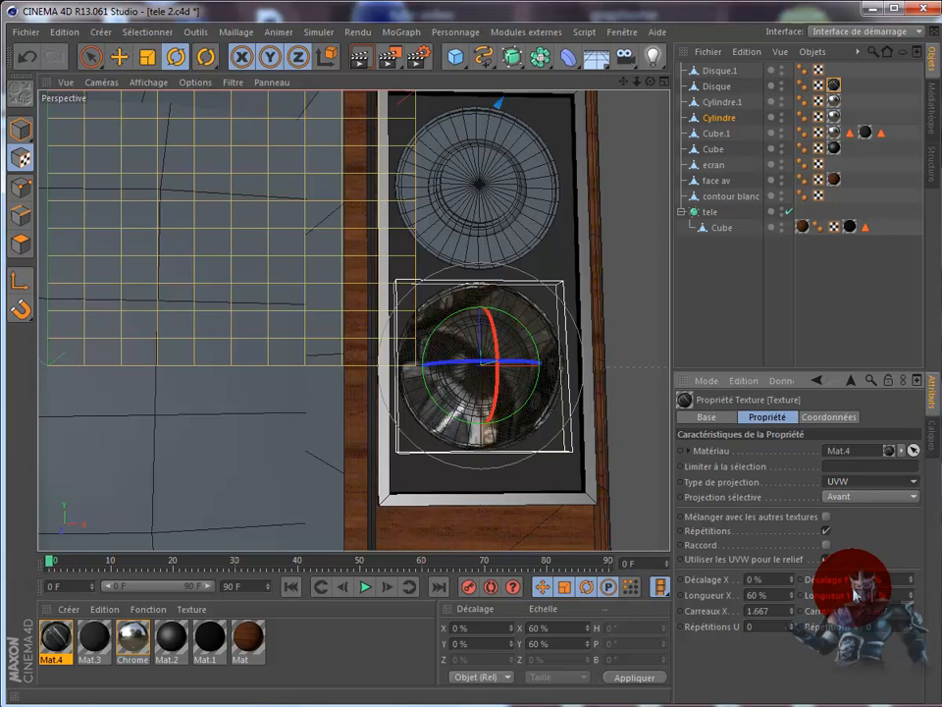
left_click(869, 480)
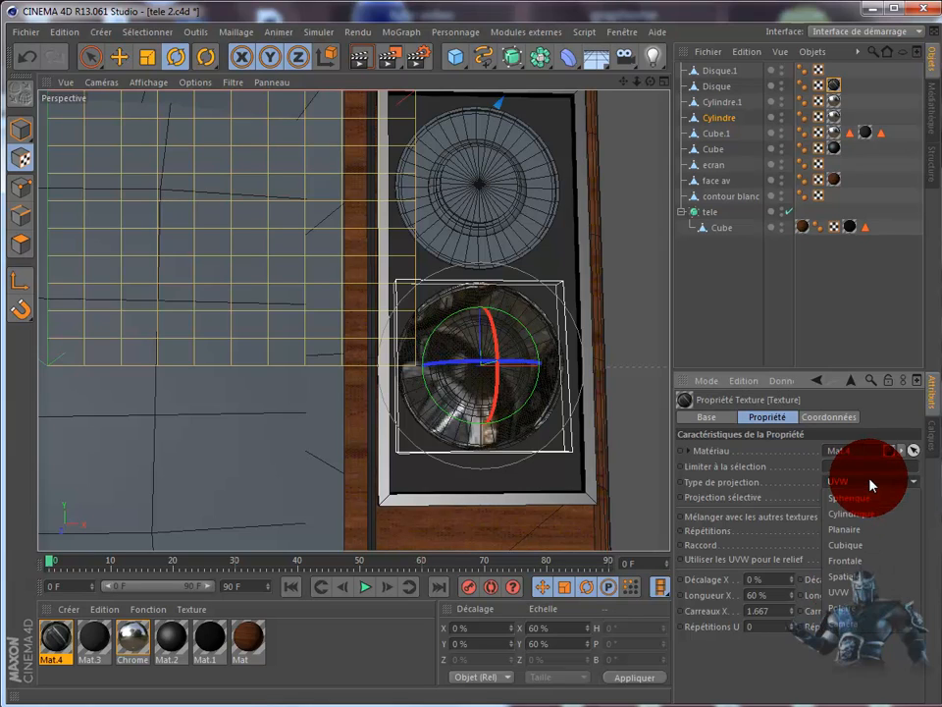
left_click(851, 608)
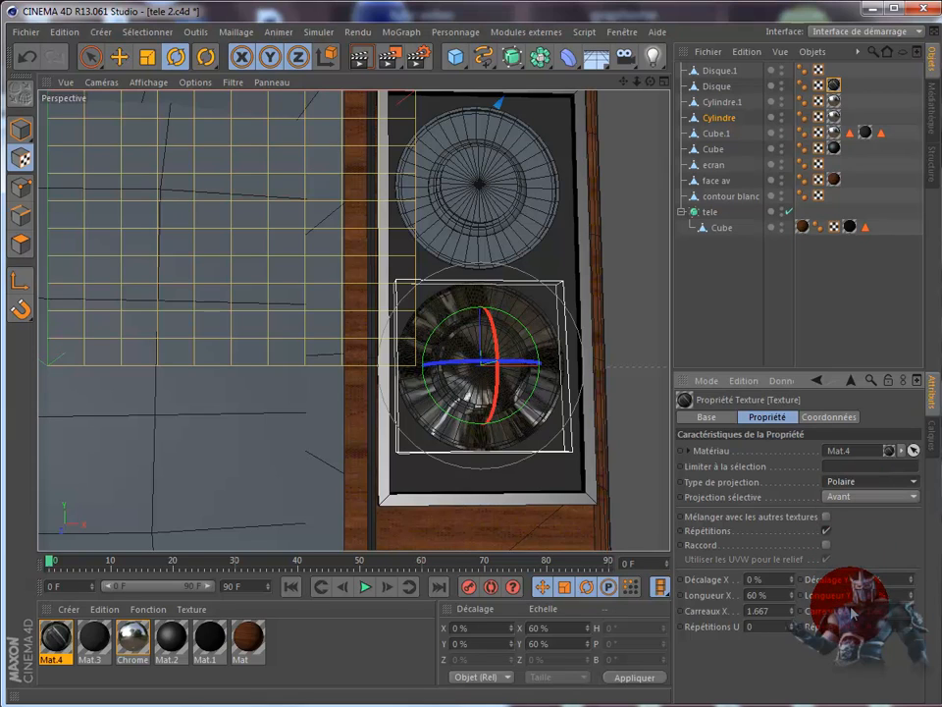
left_click(868, 481)
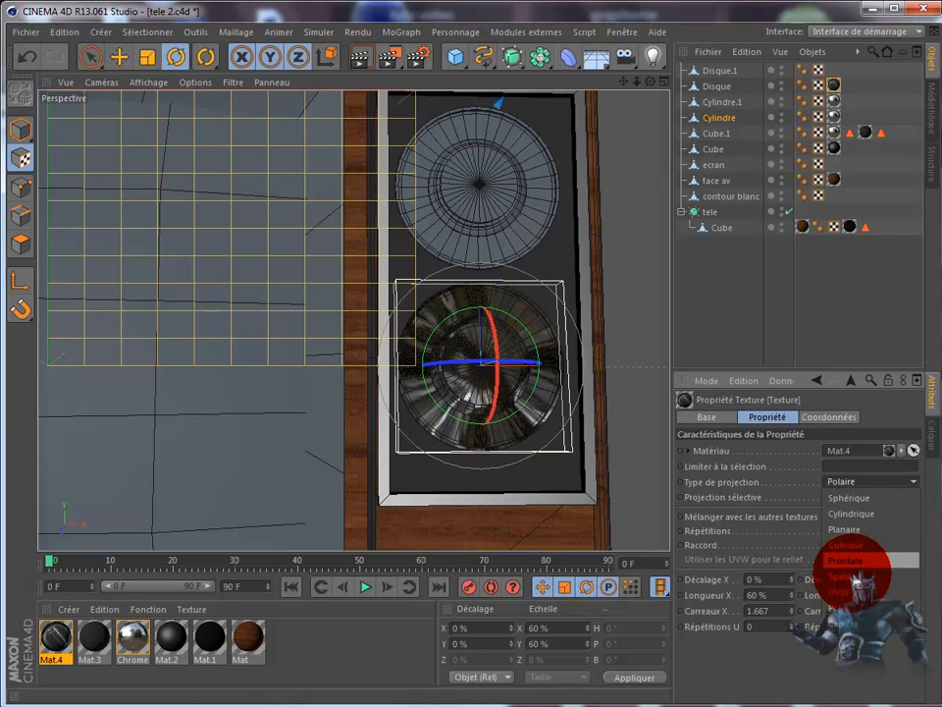
Delete Disque's texture tag, return to model mode with the move tool, and apply Mat.4 to the lower dial again.
left_click(833, 88)
key("Delete")
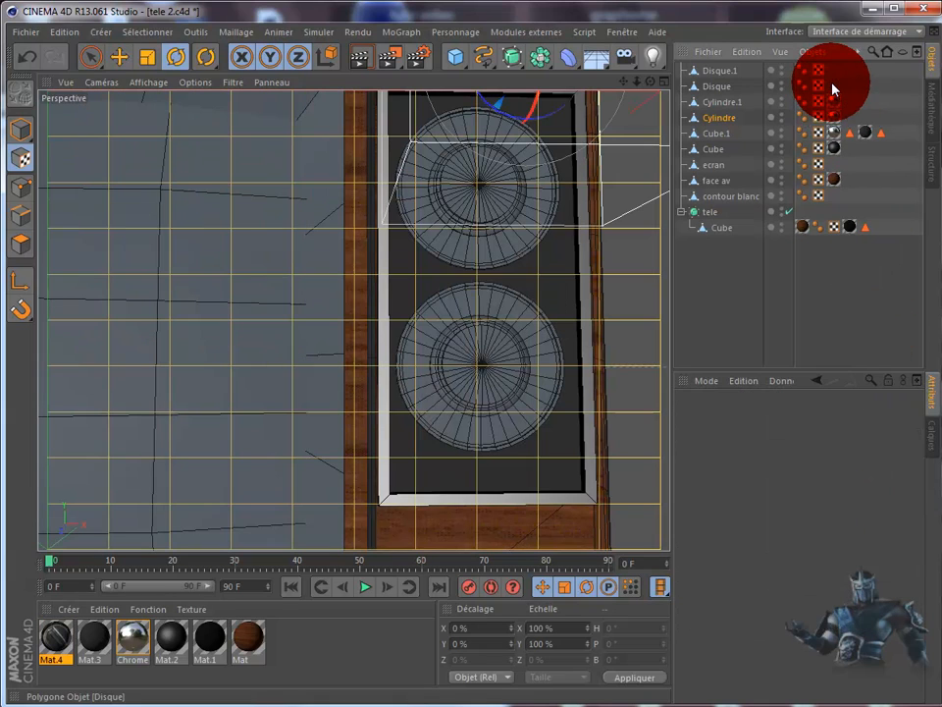
left_click(18, 130)
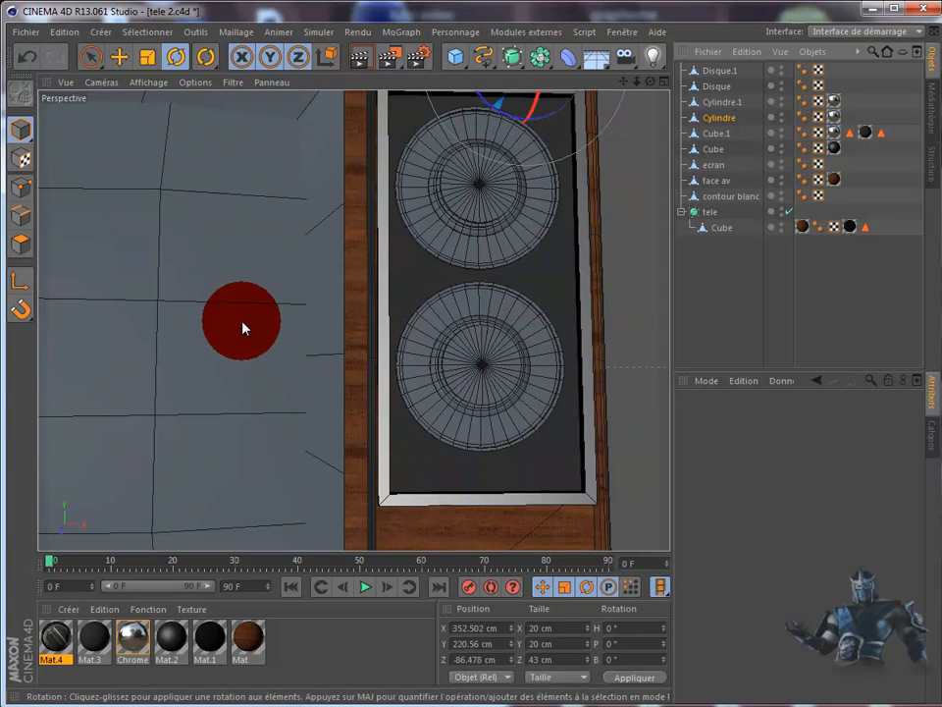
left_click(119, 56)
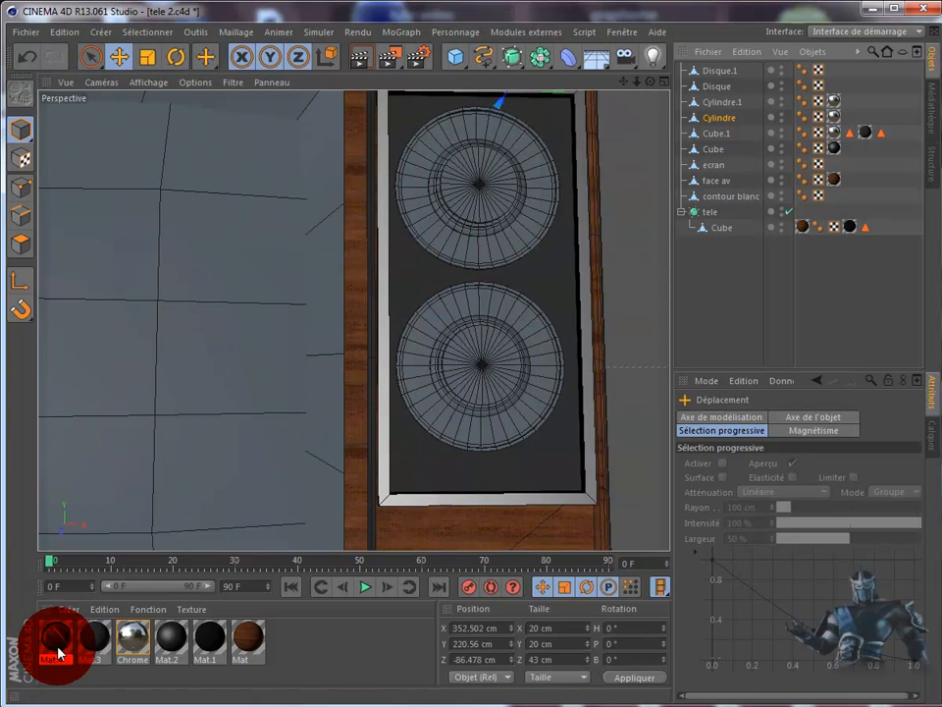
left_click_drag(467, 362, 471, 348)
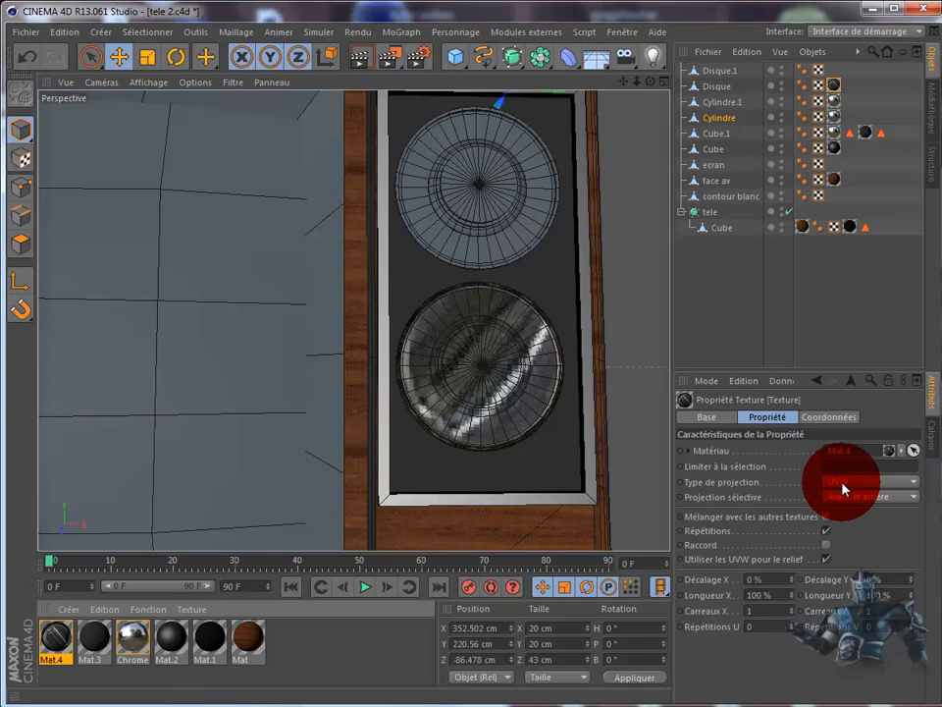
Set the X and Y lengths of Disque's texture to 55%, with an X offset of 19% and an adjusted Y offset.
left_click(791, 598)
left_click_drag(791, 597, 791, 598)
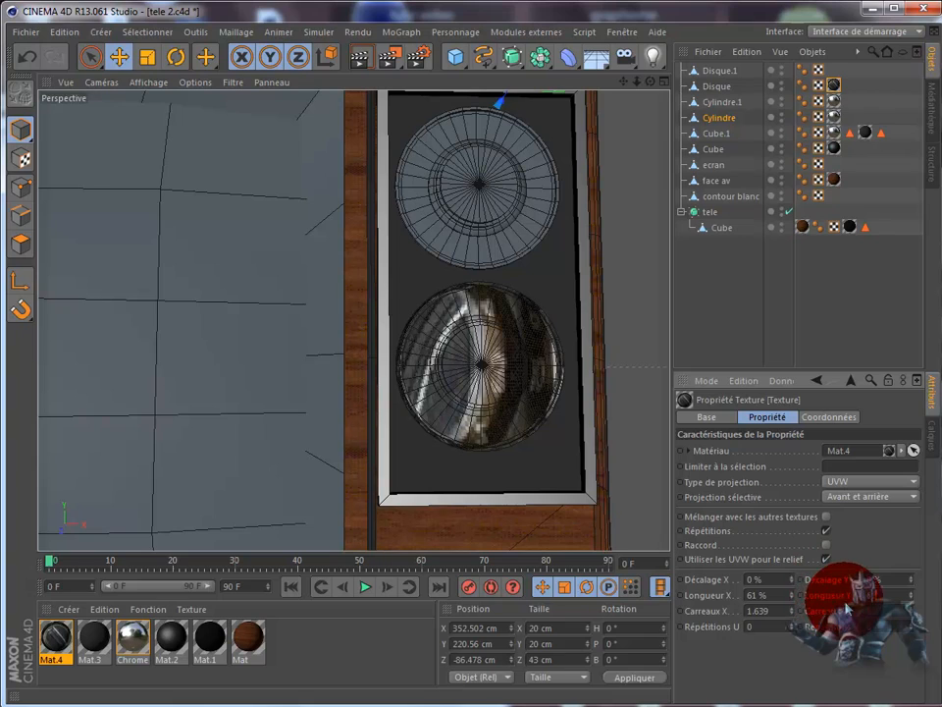
left_click(859, 544)
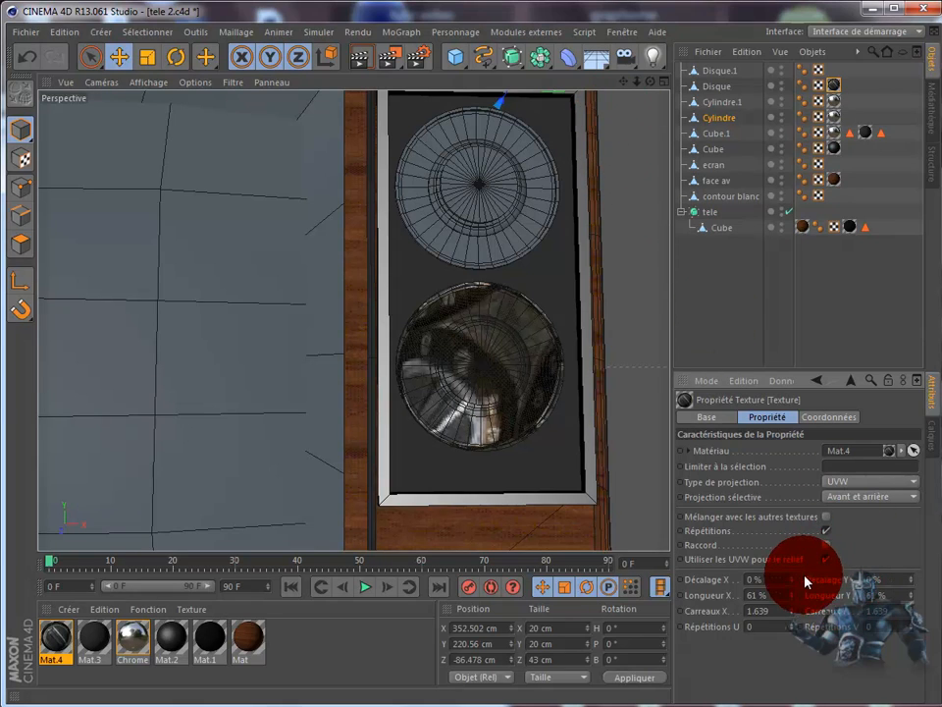
left_click_drag(791, 577, 805, 578)
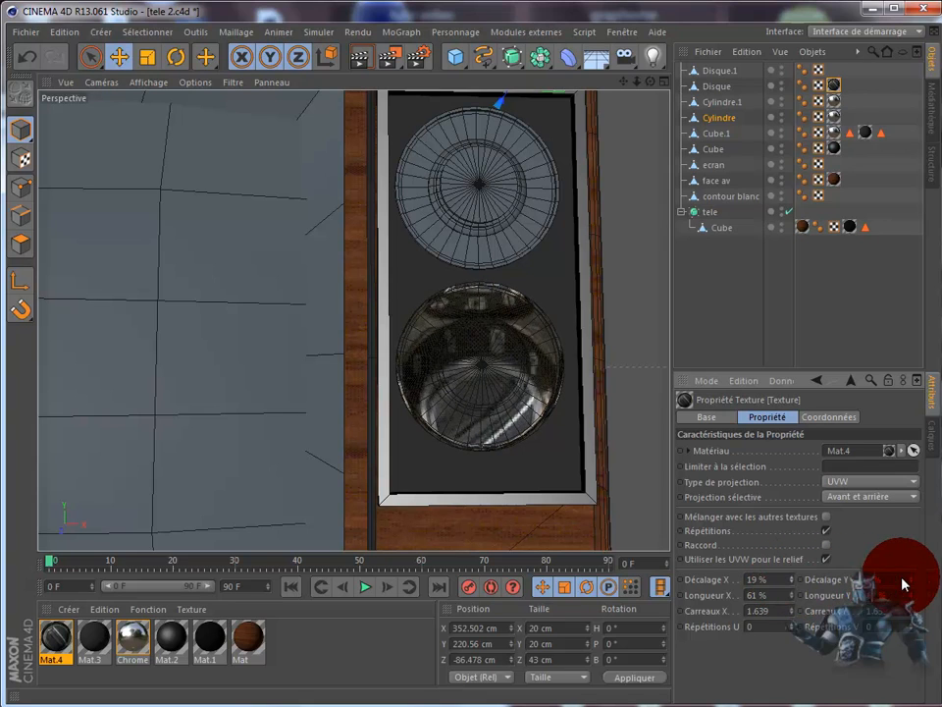
mouse_move(911, 577)
left_mouse_down()
mouse_move(877, 626)
mouse_move(815, 653)
mouse_move(793, 595)
mouse_move(870, 593)
left_mouse_up()
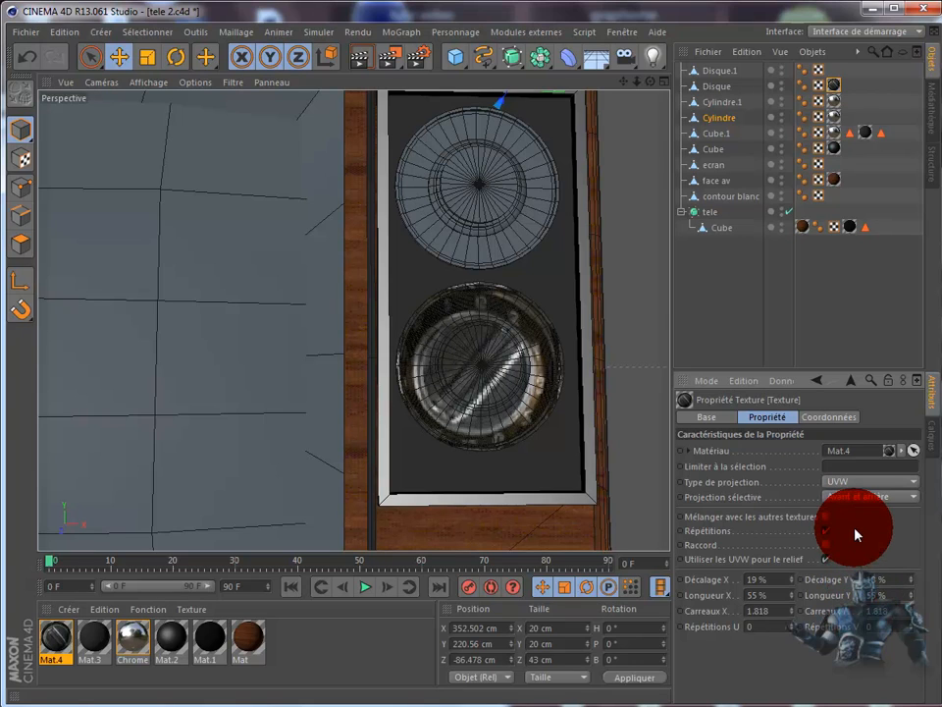
Fine-tune the centring of the knob image on Disque by setting the X offset to 22% and adjusting the Y offset.
left_click(791, 578)
left_click(793, 579)
left_click(793, 579)
left_click(793, 579)
left_click(793, 579)
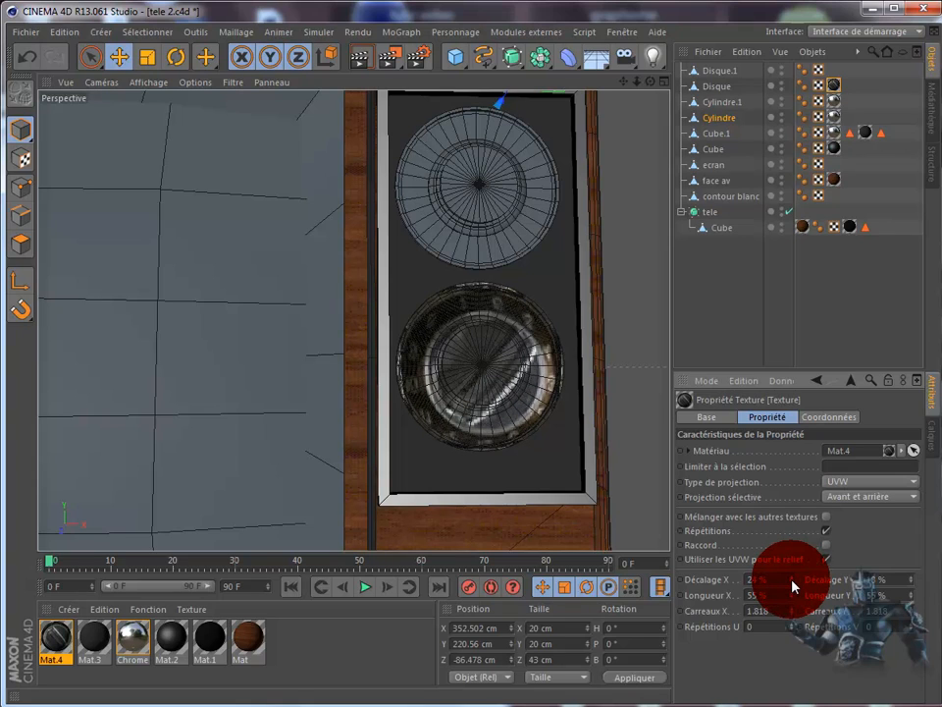
left_click(793, 583)
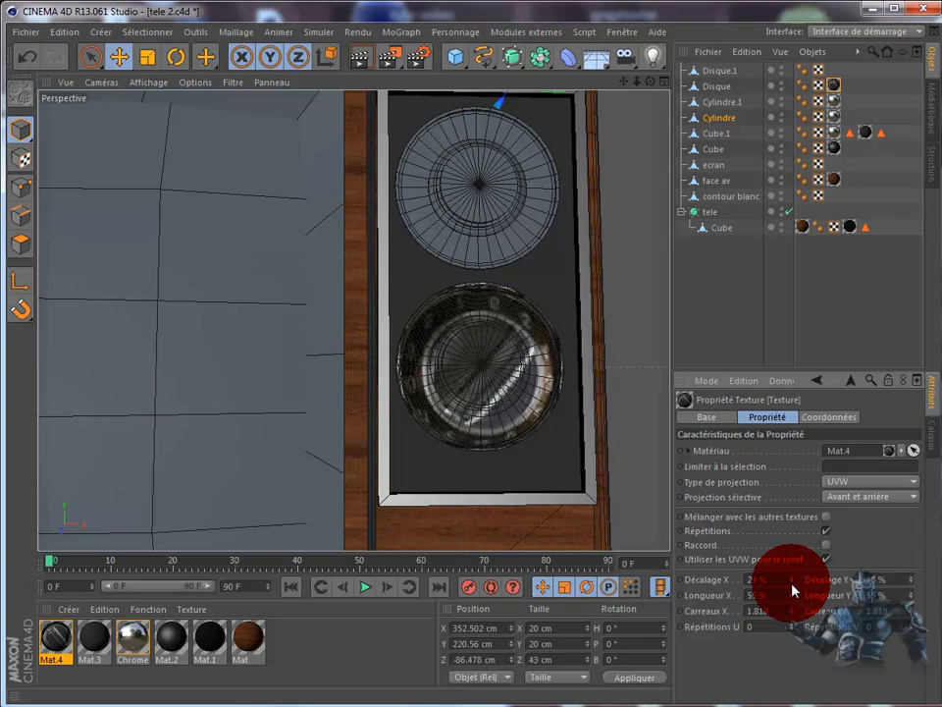
left_click(793, 584)
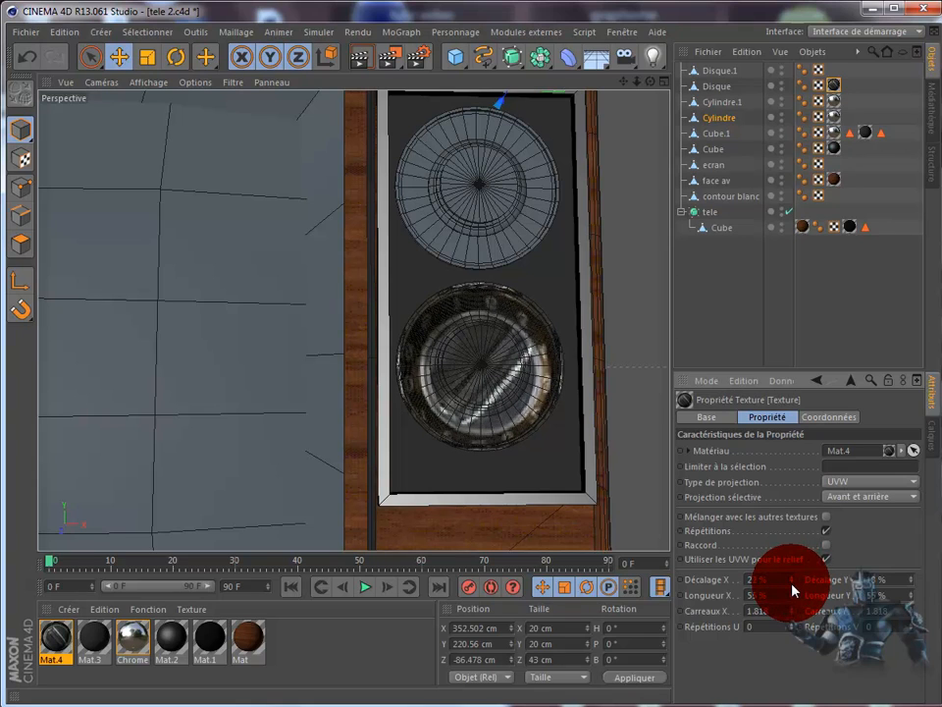
left_click(911, 577)
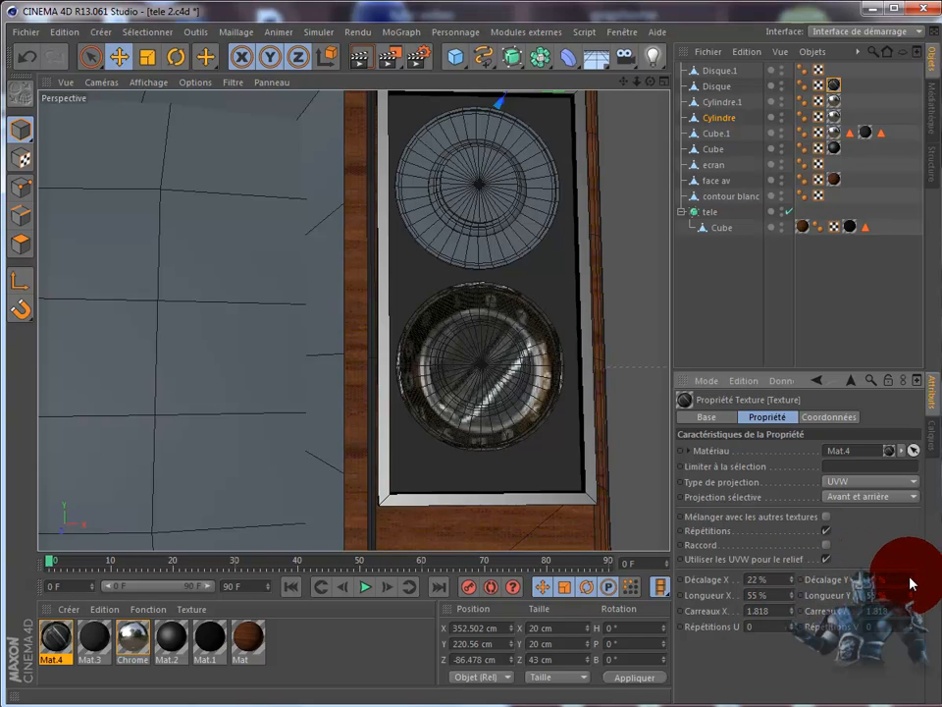
left_click(910, 583)
left_click(911, 583)
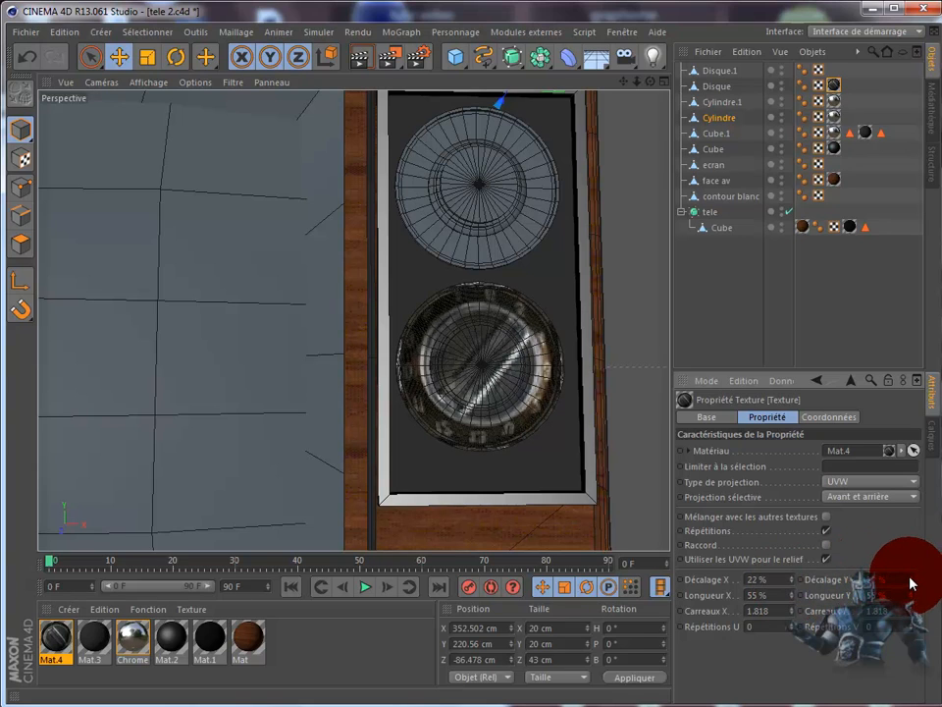
Render the view, change the projection type of Disque's texture to Planaire, and render the view again.
left_click(359, 59)
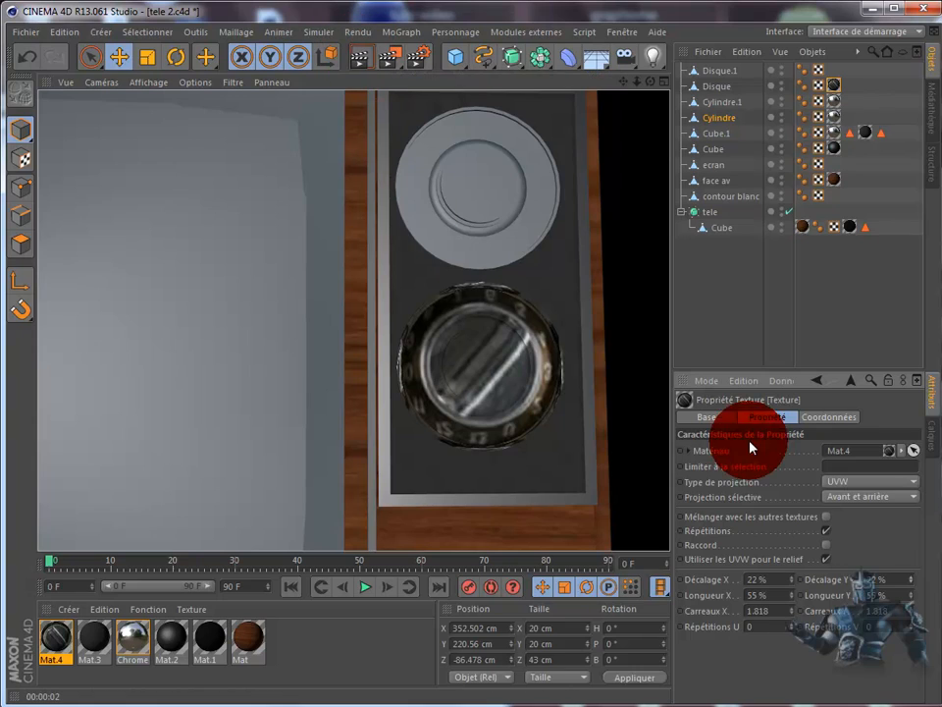
left_click(875, 484)
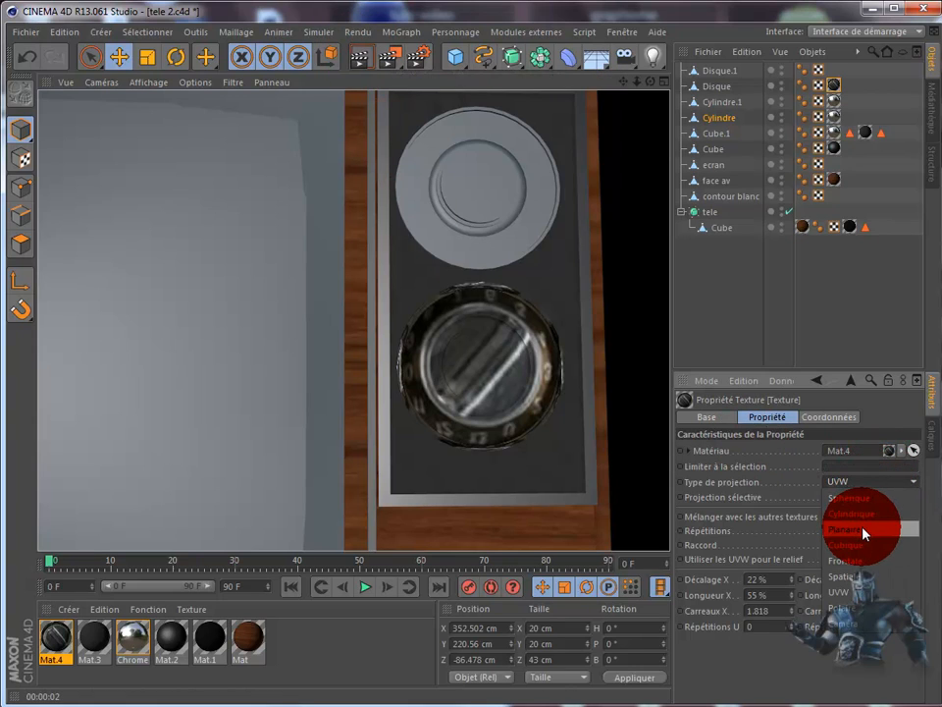
left_click(861, 532)
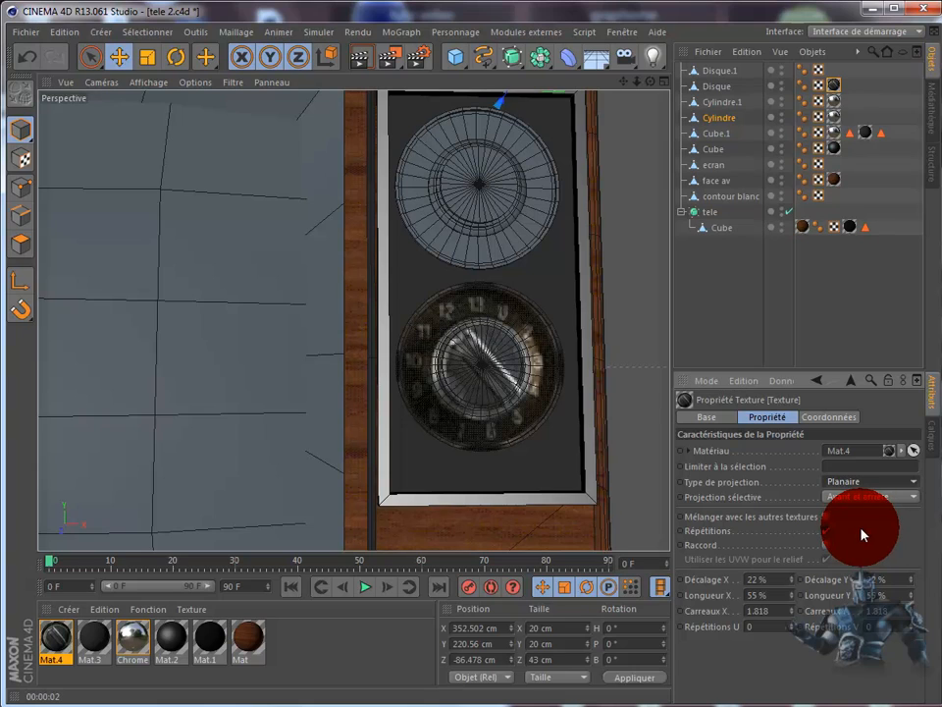
left_click(364, 66)
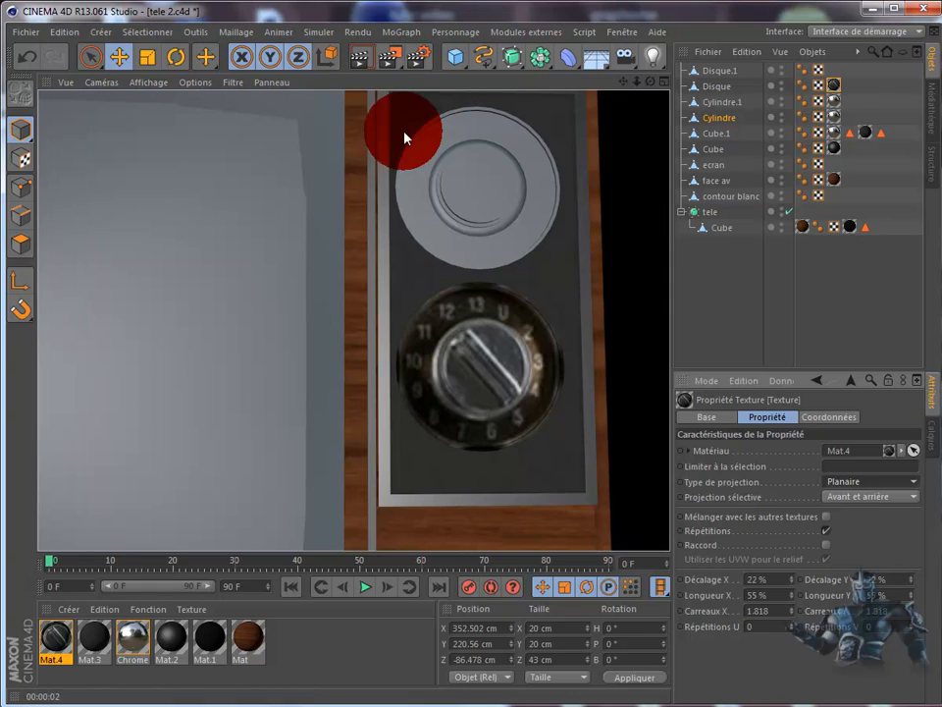
Switch Disque's texture to UVW projection for comparison and return it to Planaire.
left_click(832, 482)
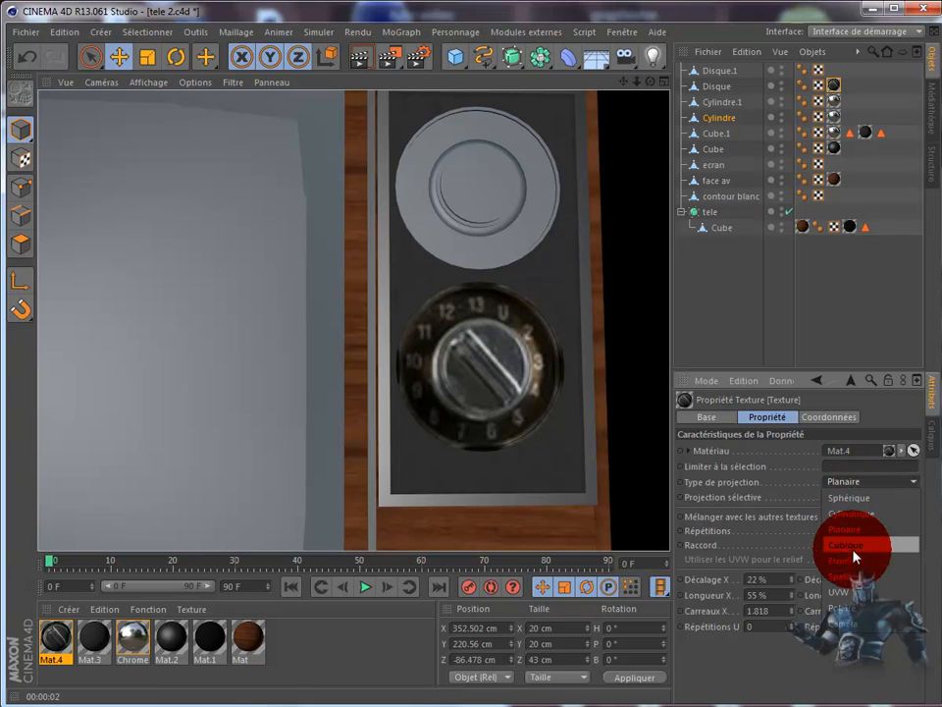
left_click(839, 592)
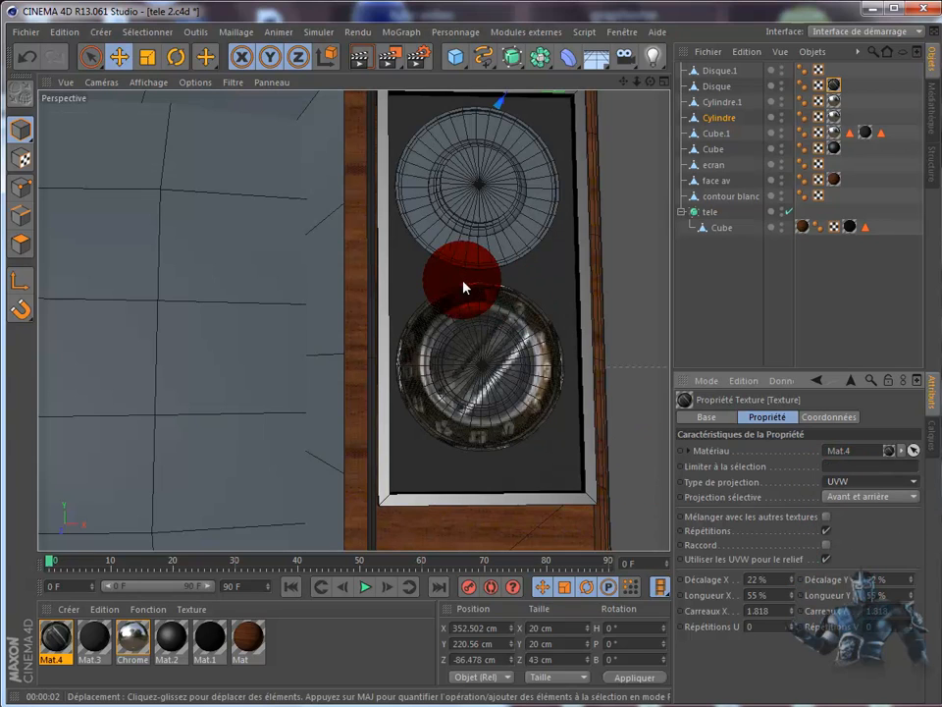
left_click(876, 483)
left_click(869, 531)
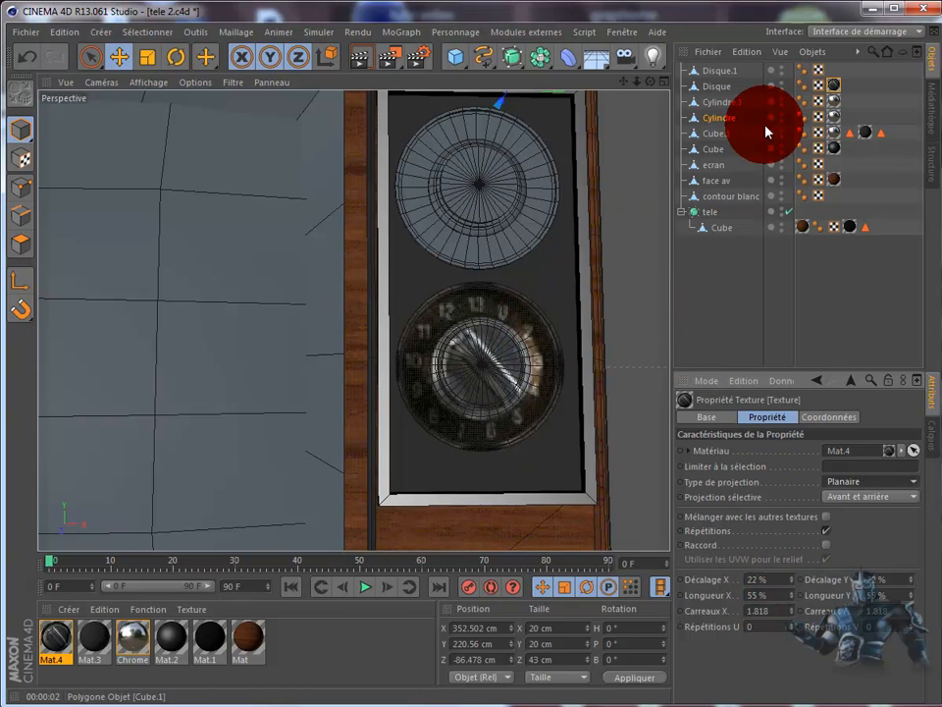
left_click(721, 73)
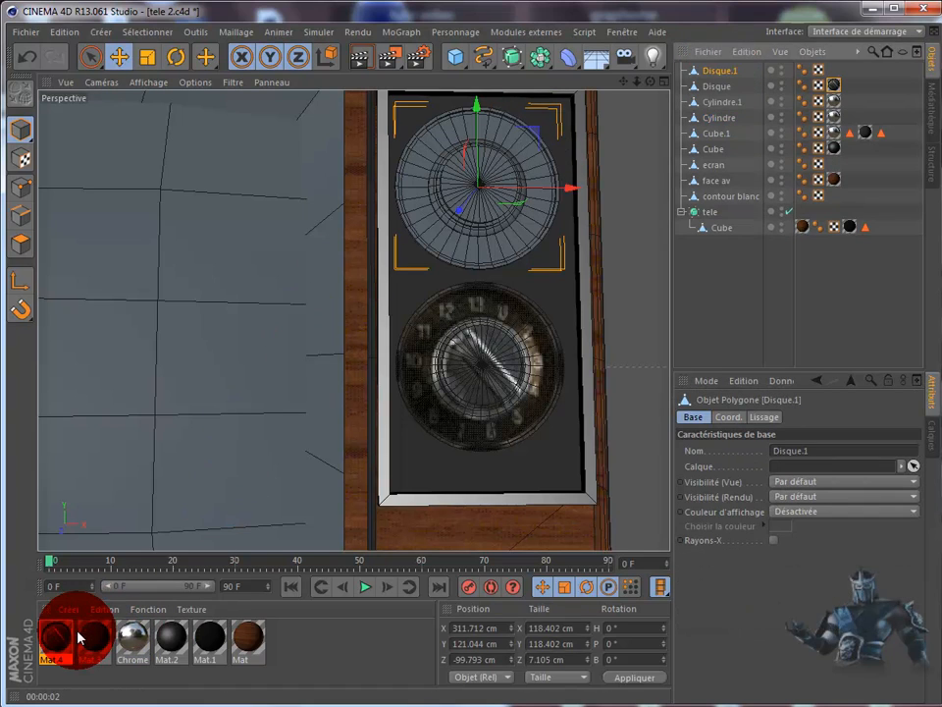
left_click_drag(57, 645, 731, 72)
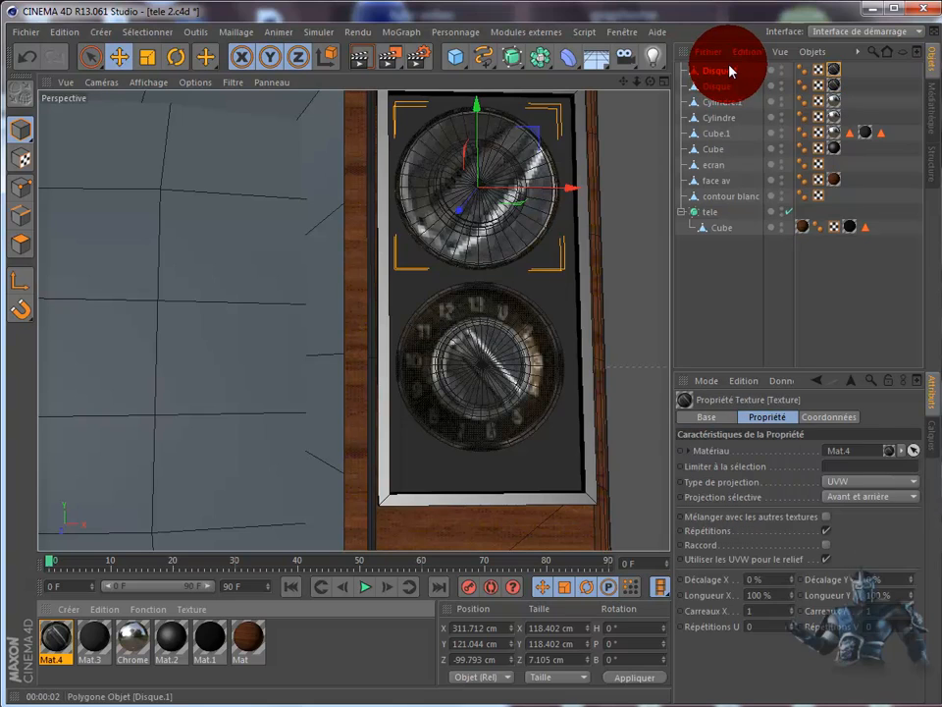
left_click(834, 89)
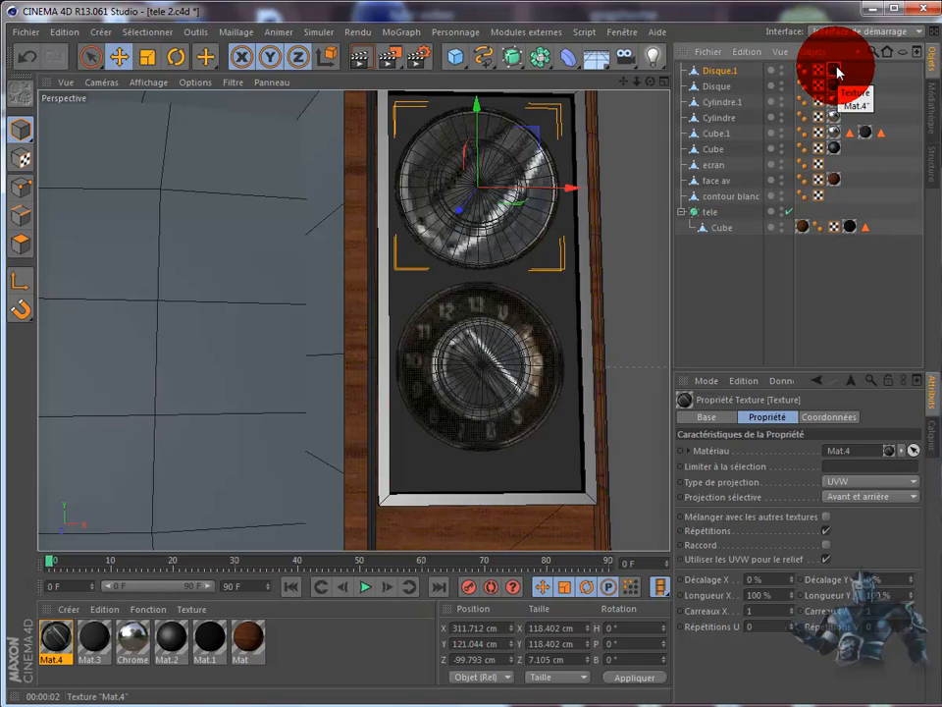
key("Delete")
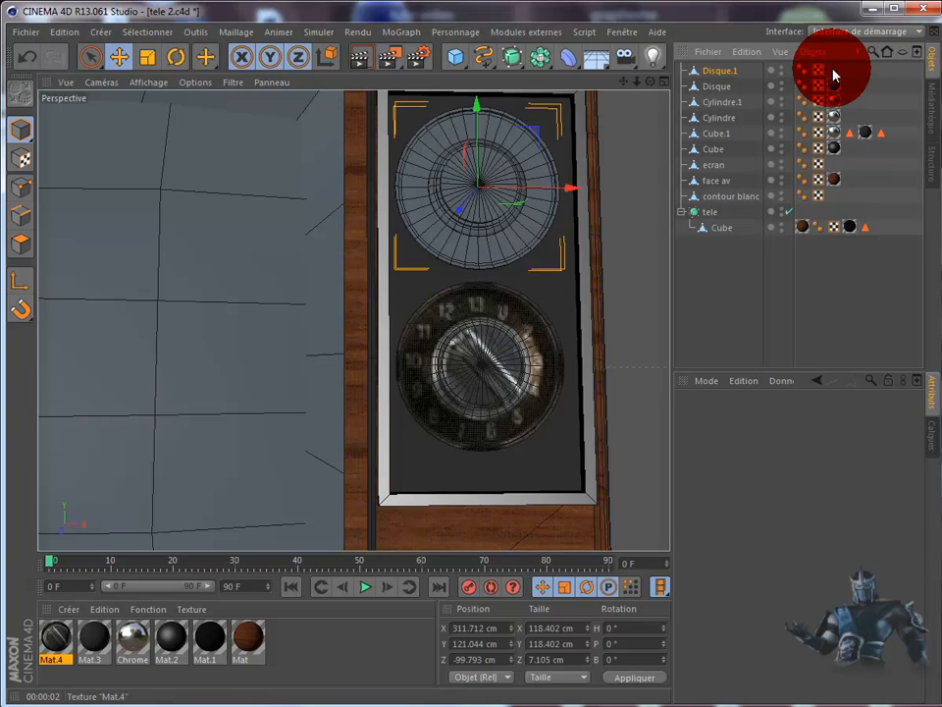
Copy Disque's Mat.4 texture tag with its Planaire settings onto Disque.1 and render a view of the whole TV.
key("ctrl+z")
scroll(628, 211, "down", 3)
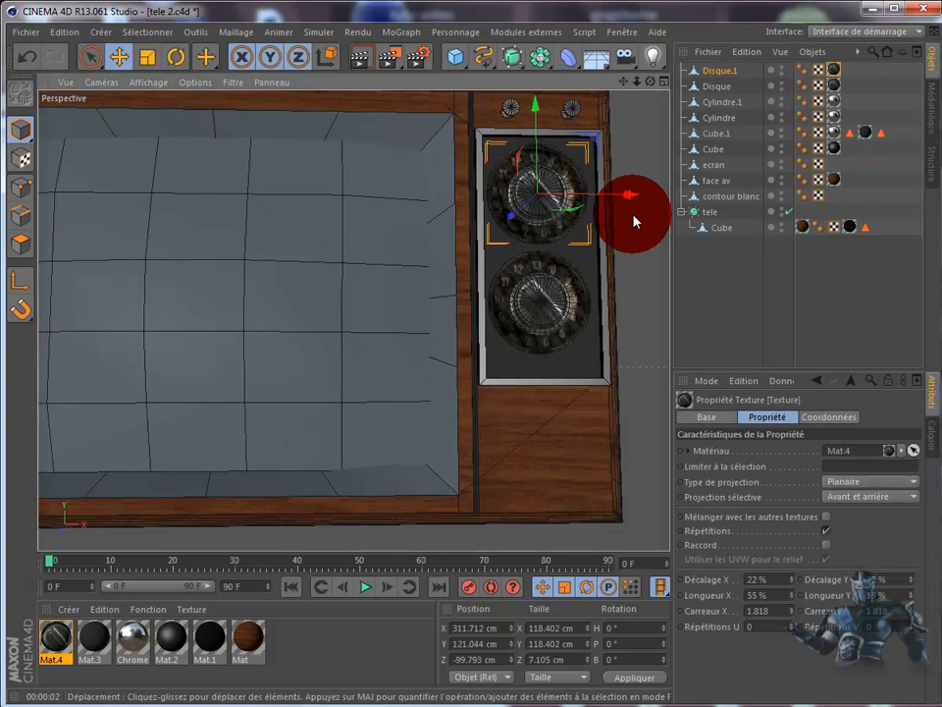
scroll(634, 222, "down", 3)
left_click_drag(624, 82, 504, 393)
left_click_drag(651, 83, 505, 392)
left_click(392, 75)
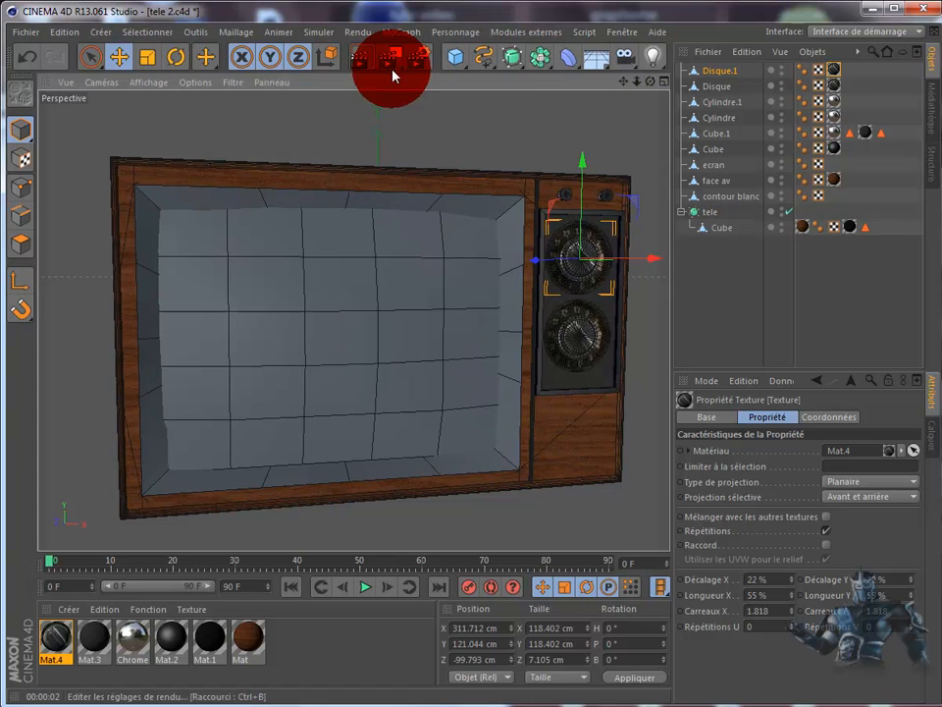
left_click(362, 61)
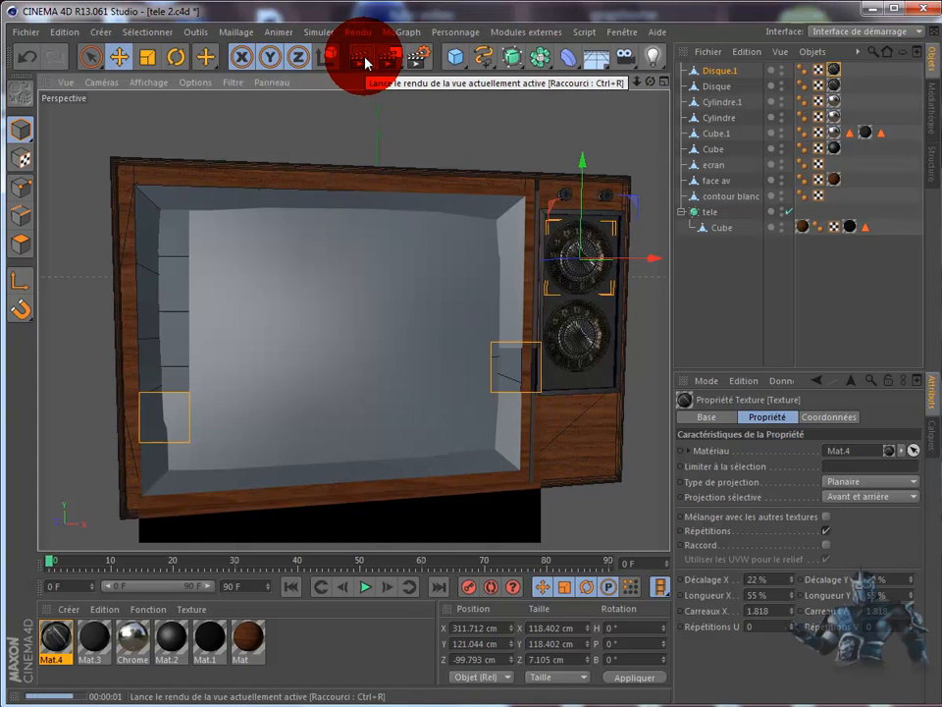
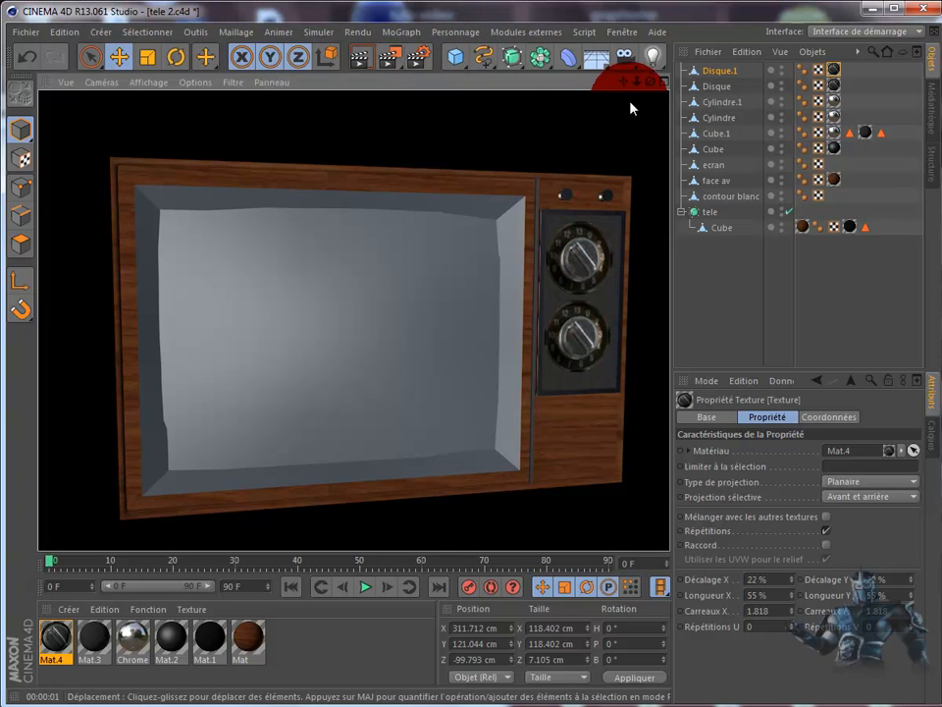
Create a new material, Mat.5, for the contour blanc screen surround and set its colour to beige (R 215, V 201, B 174).
mouse_move(493, 395)
left_mouse_down("alt")
mouse_move(496, 385)
mouse_move(511, 393)
left_mouse_up("alt")
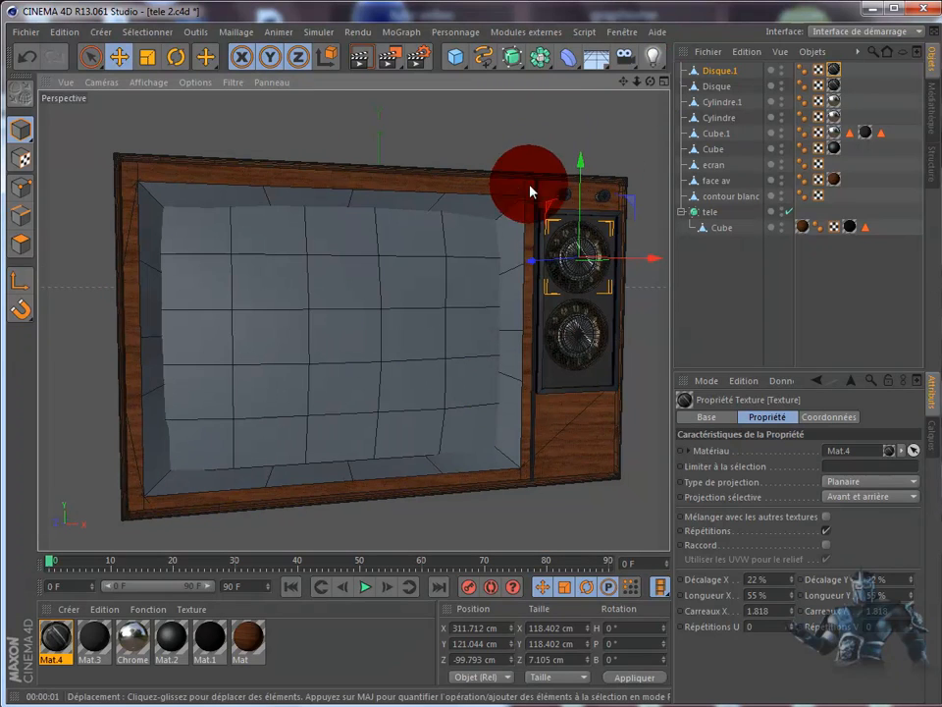
left_click(513, 230)
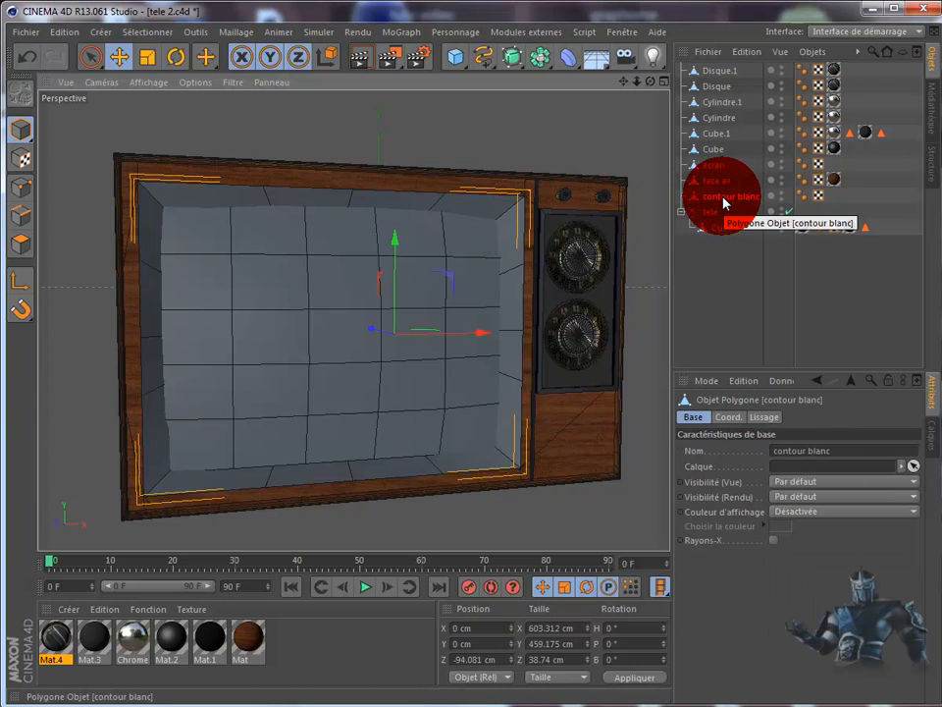
double_click(305, 643)
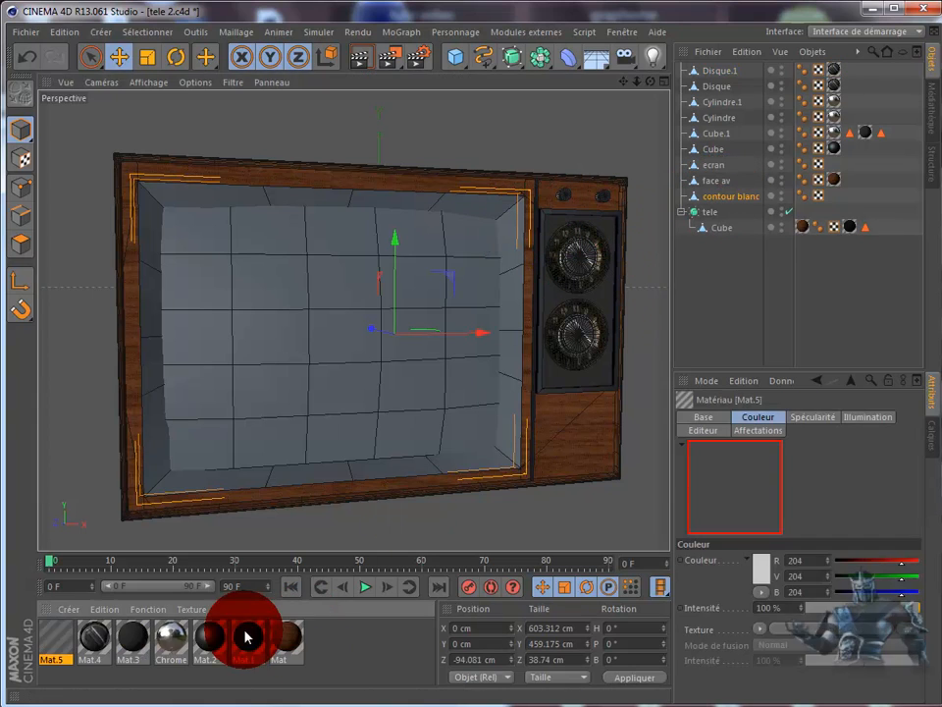
double_click(54, 648)
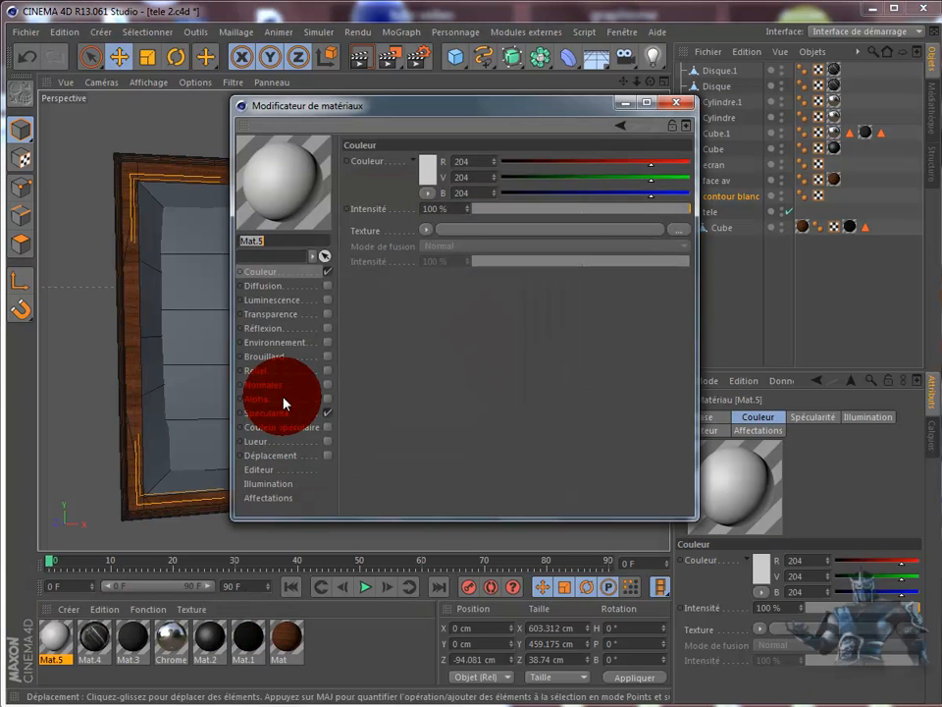
left_click(429, 169)
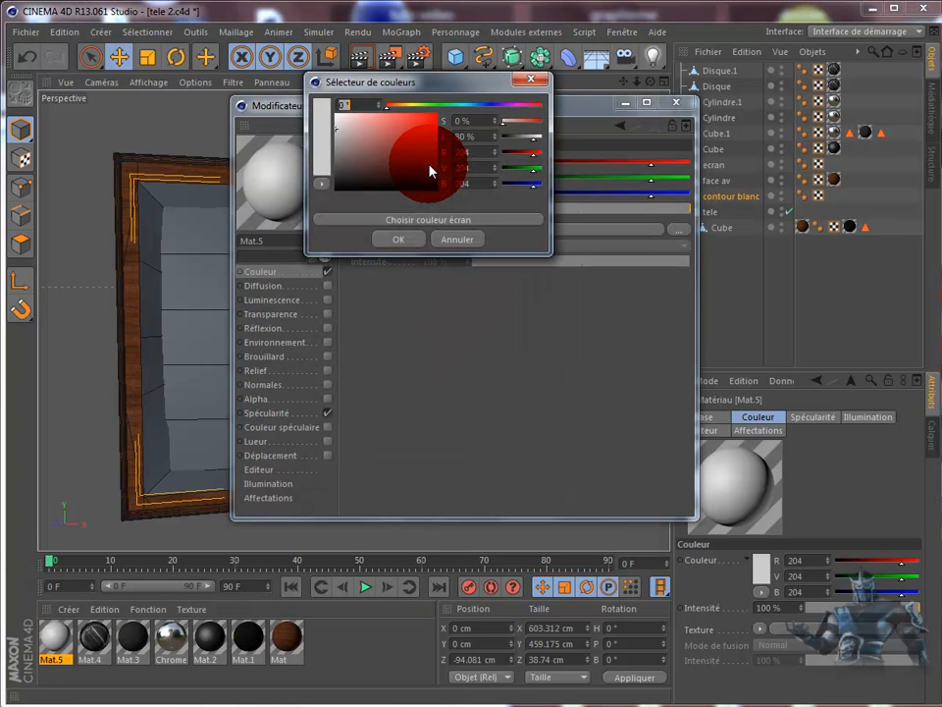
left_click(406, 106)
mouse_move(359, 138)
left_mouse_down()
mouse_move(349, 143)
mouse_move(355, 125)
left_mouse_up()
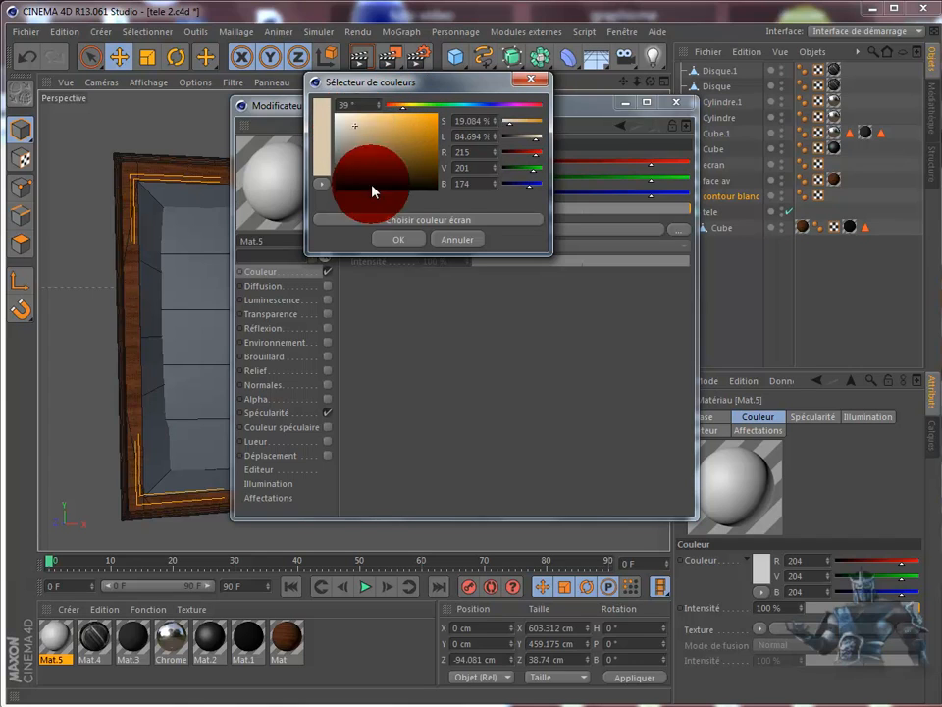
left_click(397, 238)
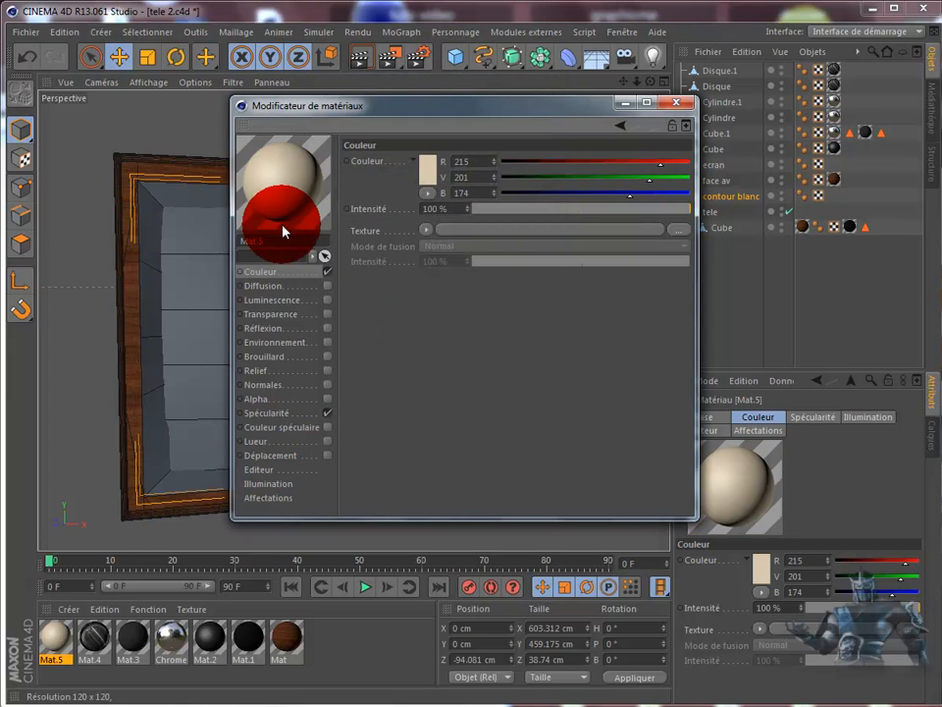
Disable specularity on Mat.5 and enable its relief channel with a Bruit texture at 4% intensity.
left_click(325, 414)
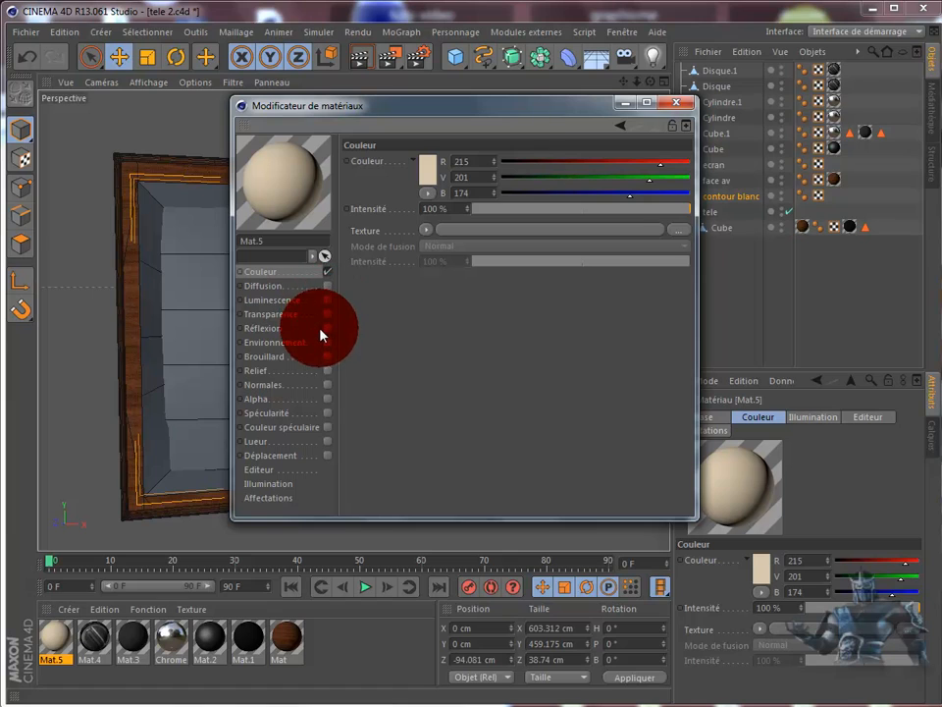
left_click(327, 370)
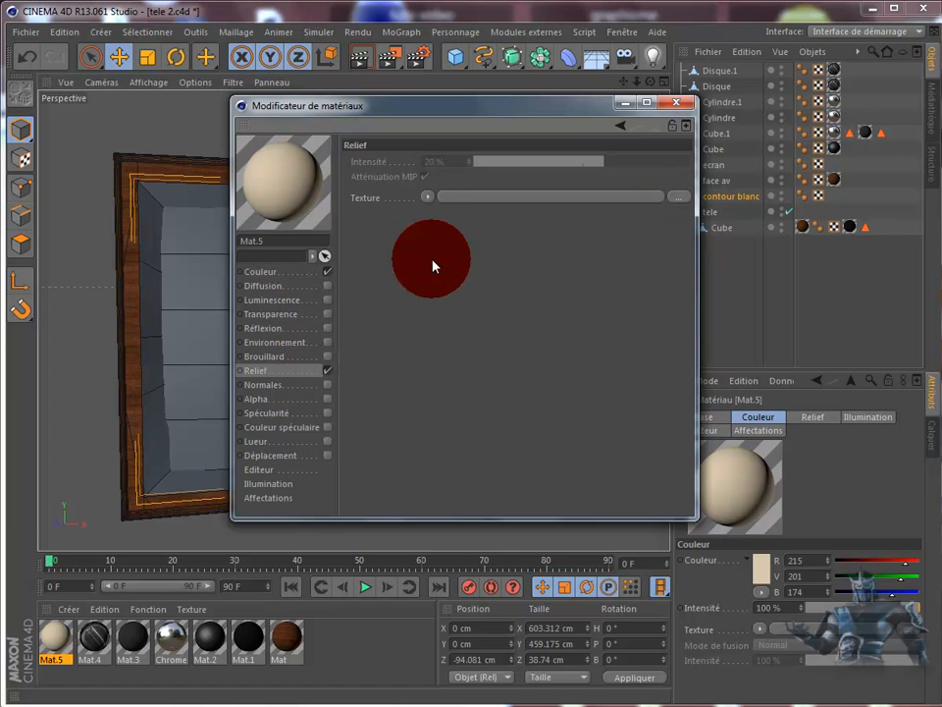
left_click(427, 198)
left_click(441, 353)
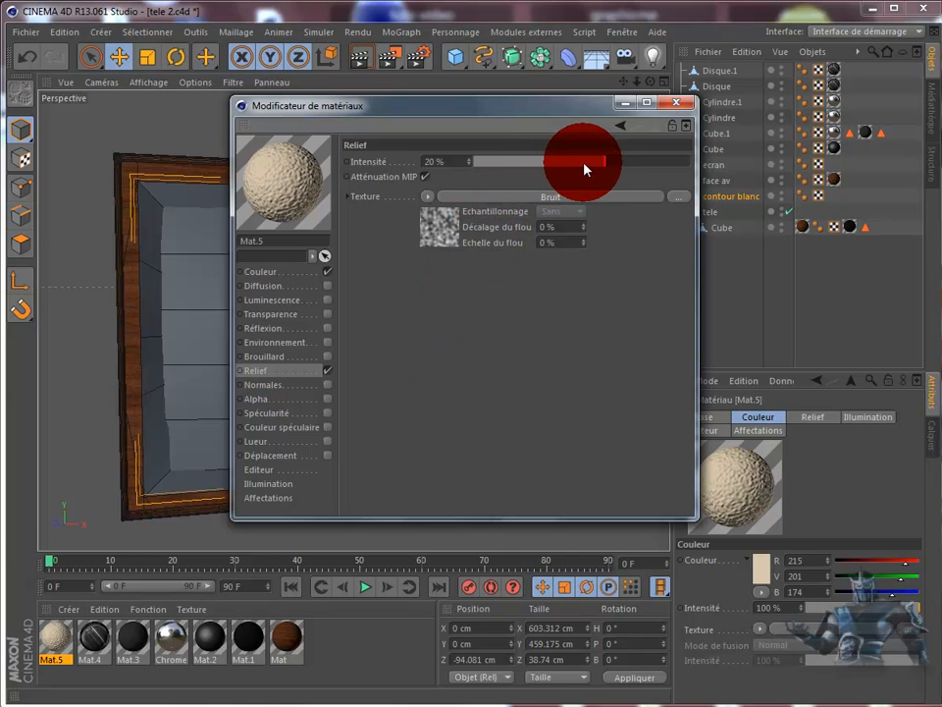
left_click_drag(587, 169, 589, 168)
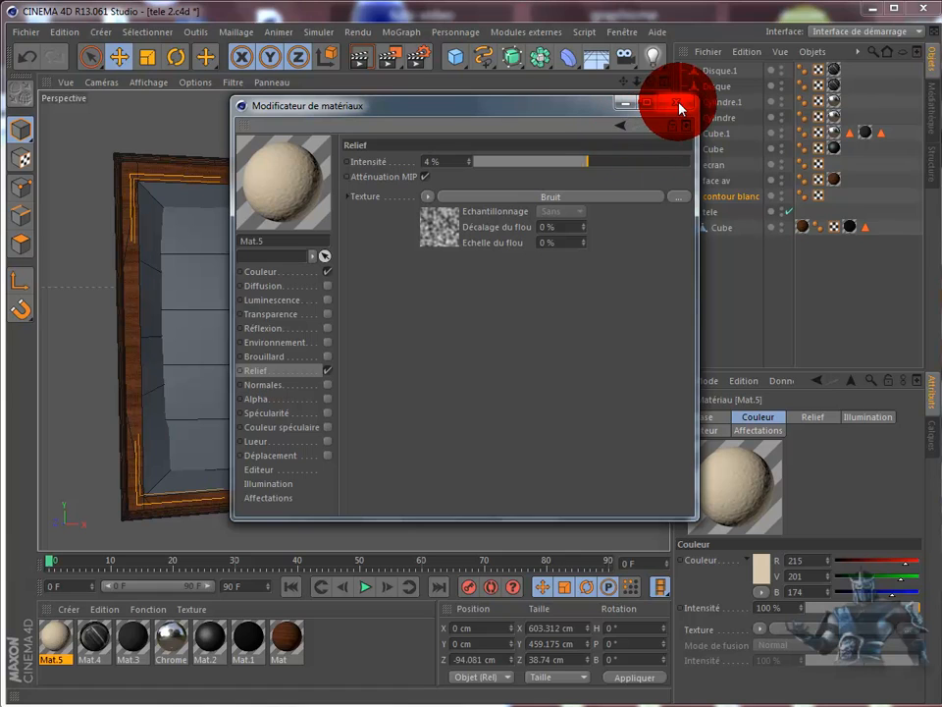
Move the material editor clear of the view, apply Mat.5 to contour blanc, and render the view.
left_click_drag(602, 106, 877, 522)
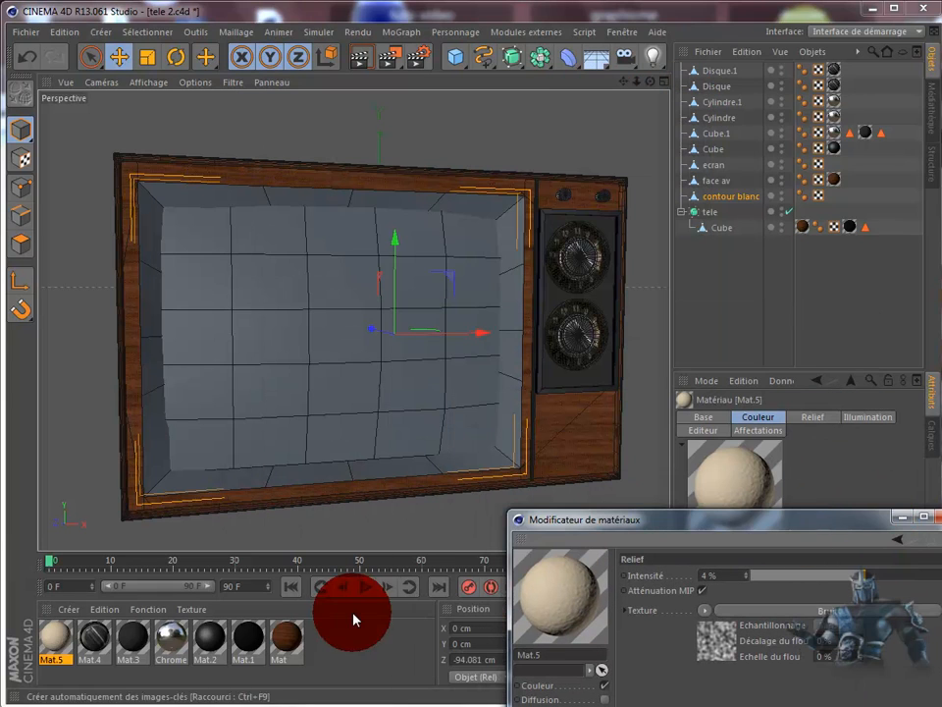
left_click_drag(92, 566, 160, 466)
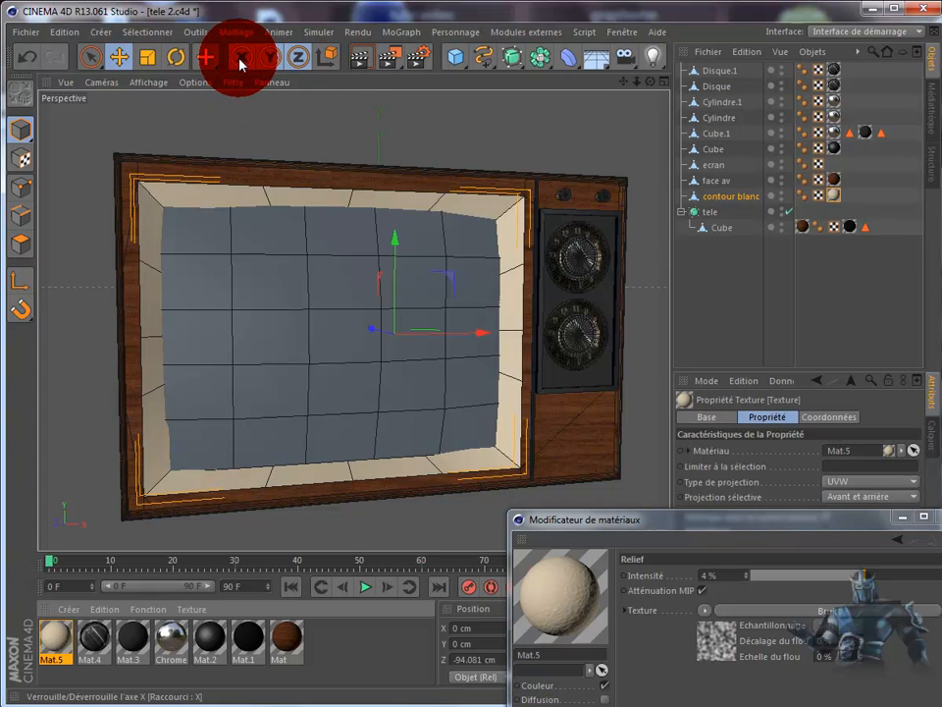
left_click(357, 63)
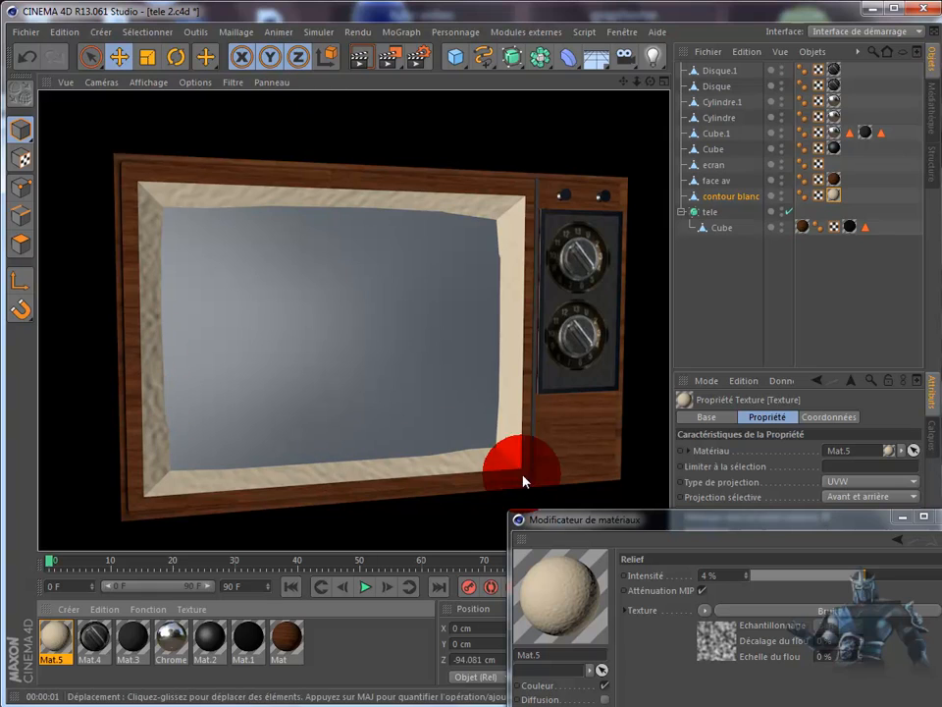
Try relief intensities of 2% and 1% on Mat.5, rendering the view at each value.
left_click(863, 579)
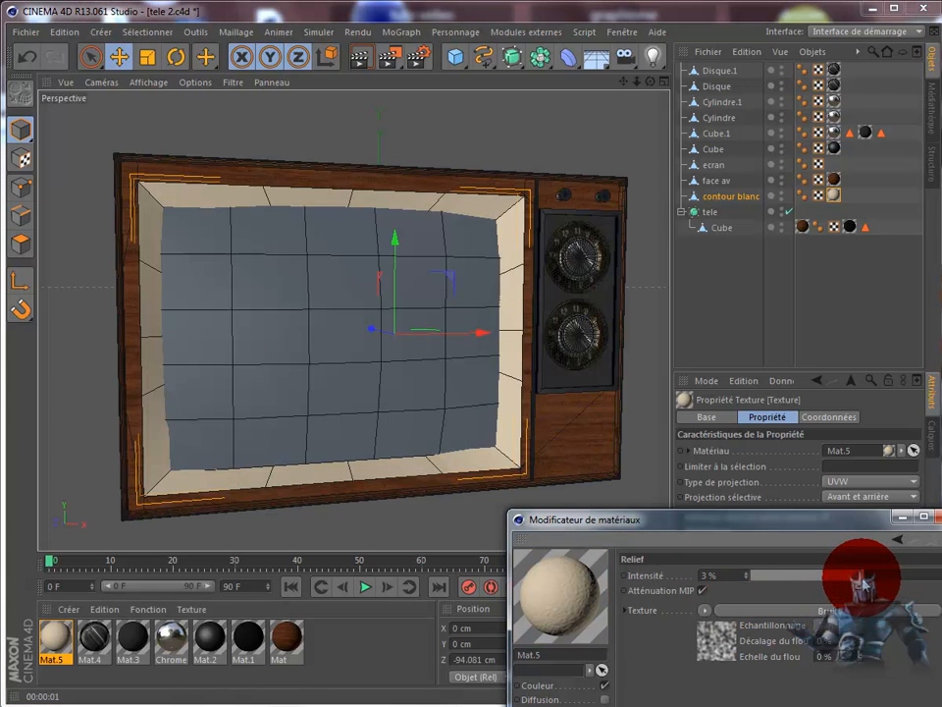
left_click(862, 578)
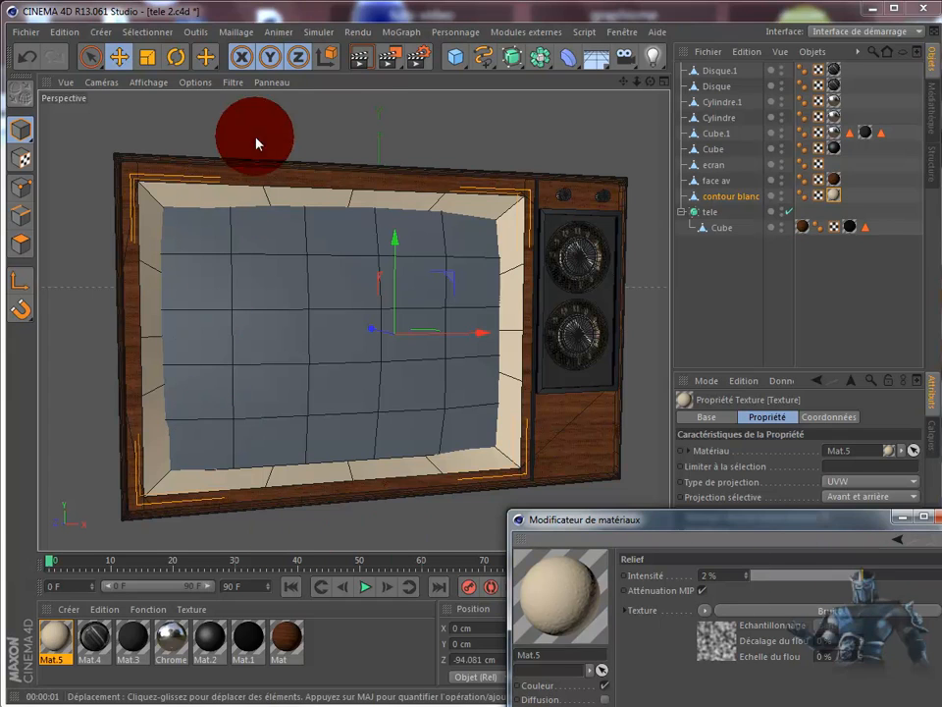
left_click(359, 63)
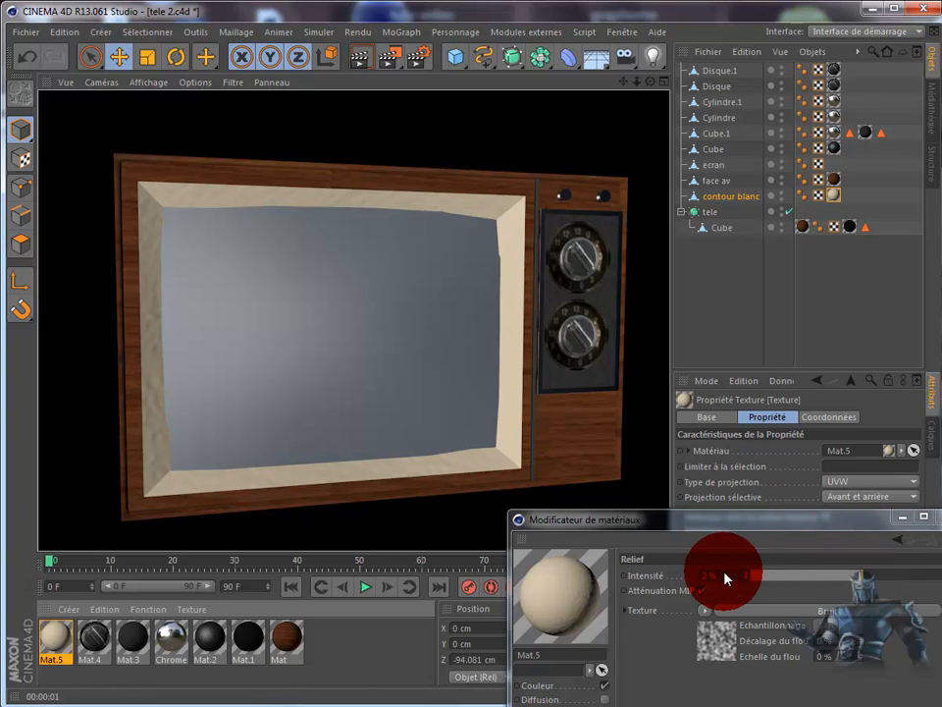
left_click_drag(708, 576, 693, 577)
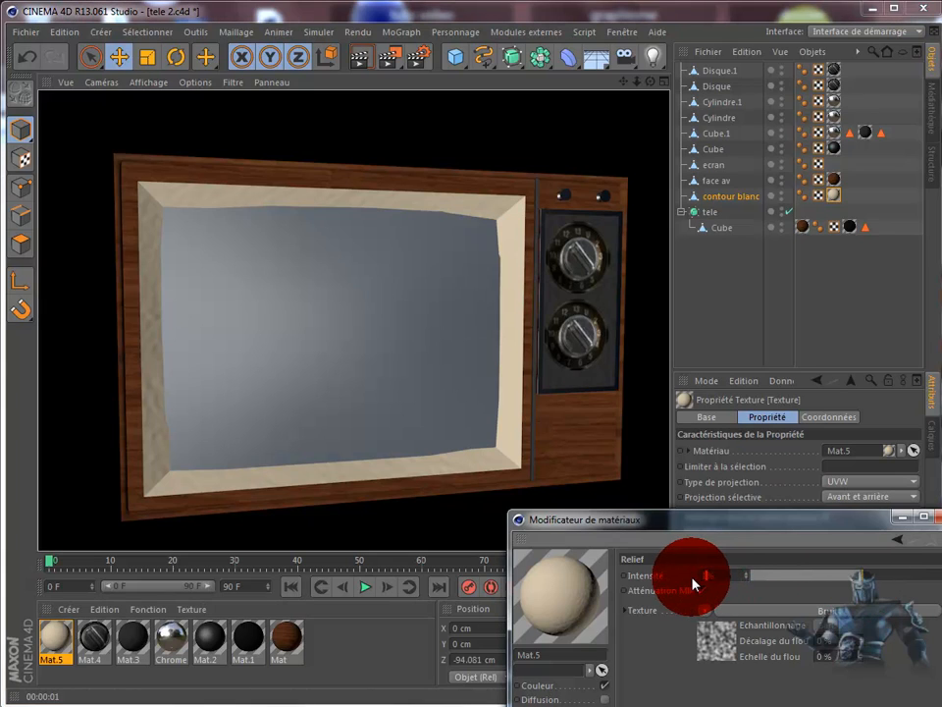
type("1")
key("Return")
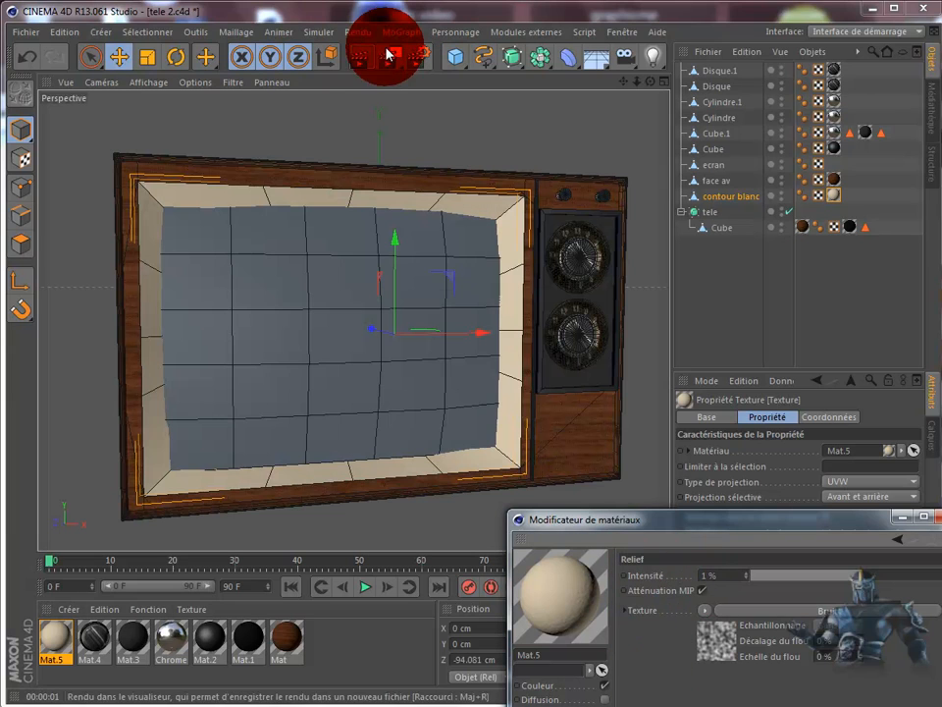
left_click(365, 59)
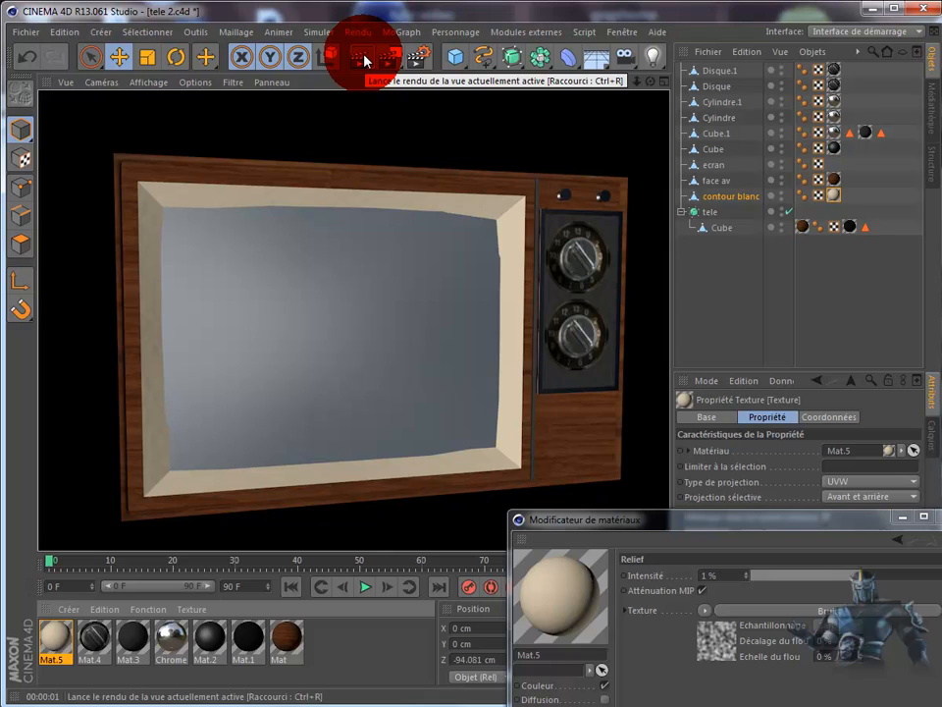
Set Mat.5's relief intensity to 0%, render the view, and close the material editor.
left_click(858, 581)
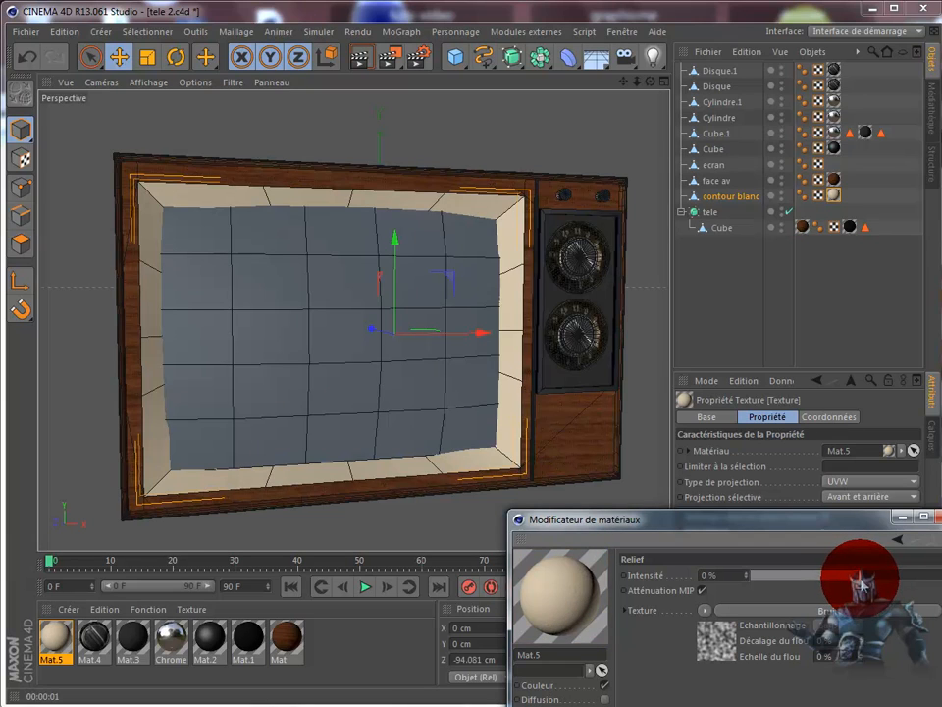
left_click(359, 59)
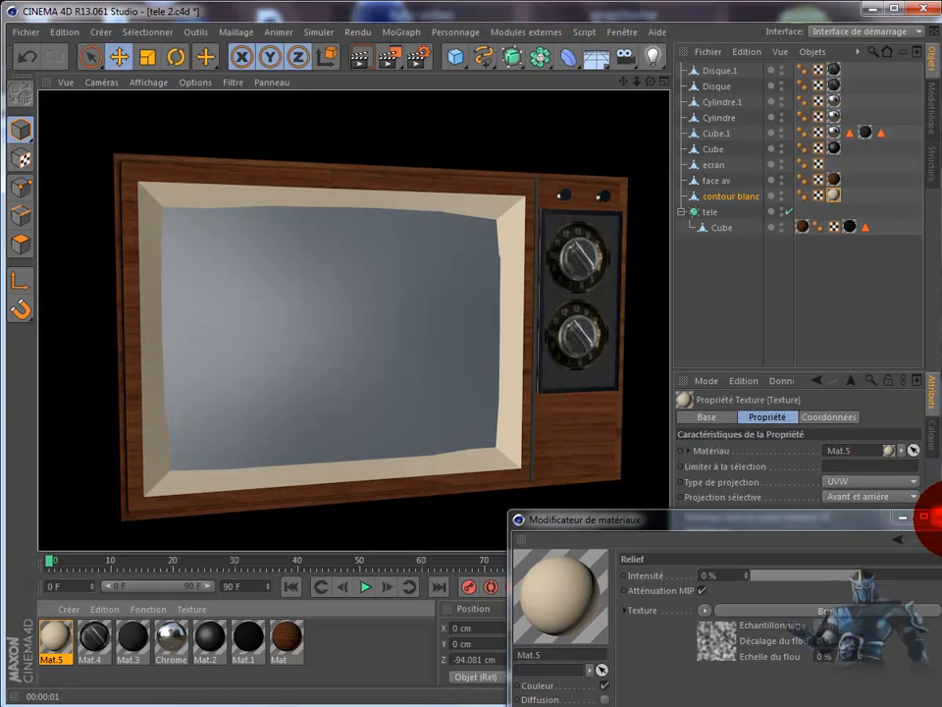
left_click(923, 516)
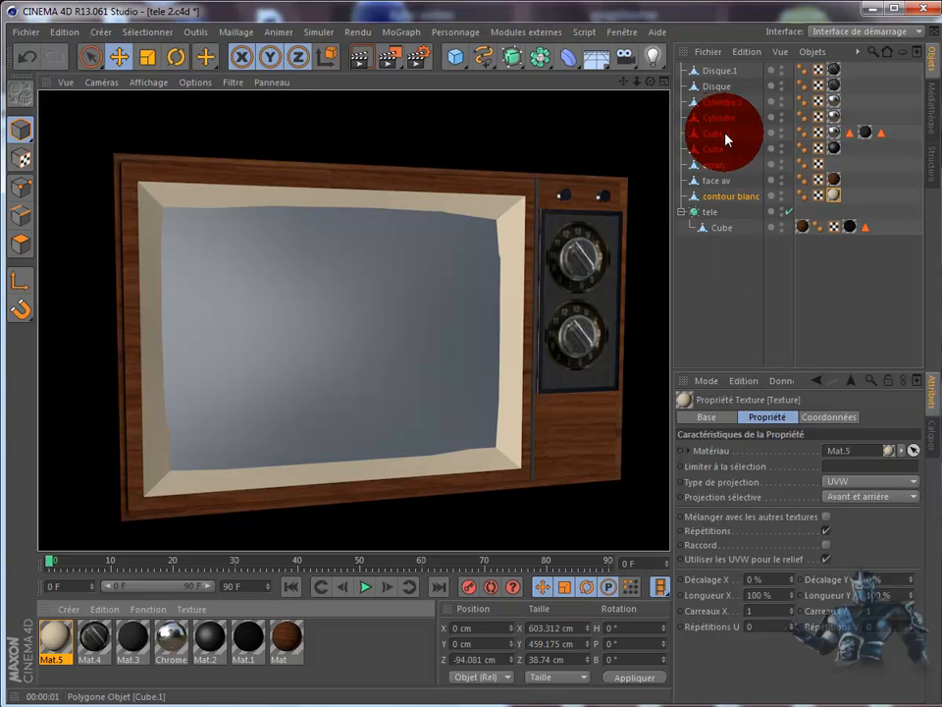
Create a new material, Mat.6, for ecran, disable its specularity and show its colour channel settings.
left_click(714, 167)
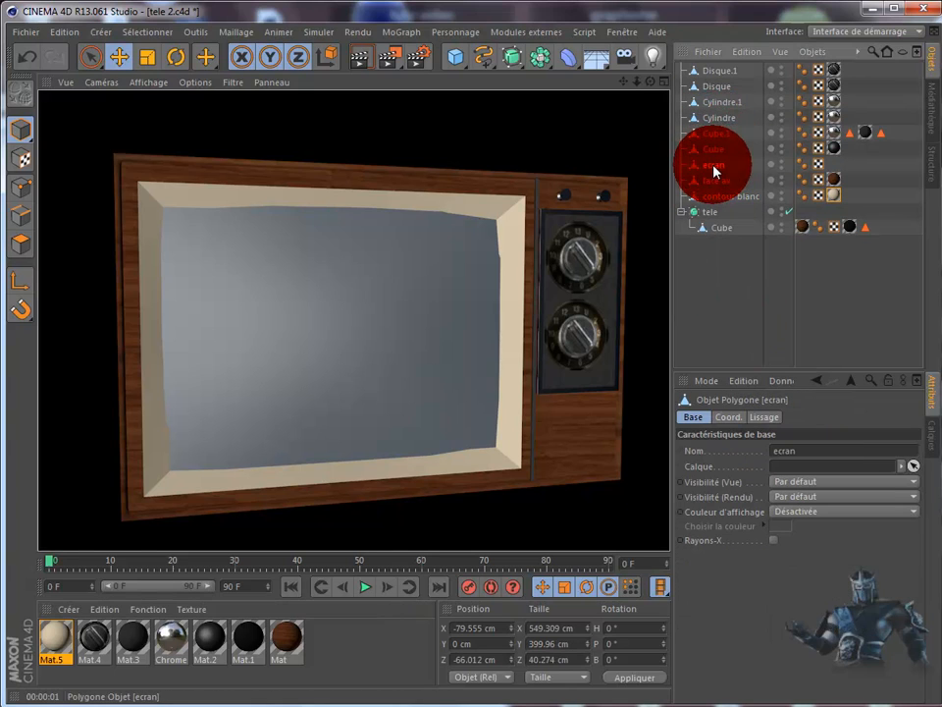
left_click(325, 661)
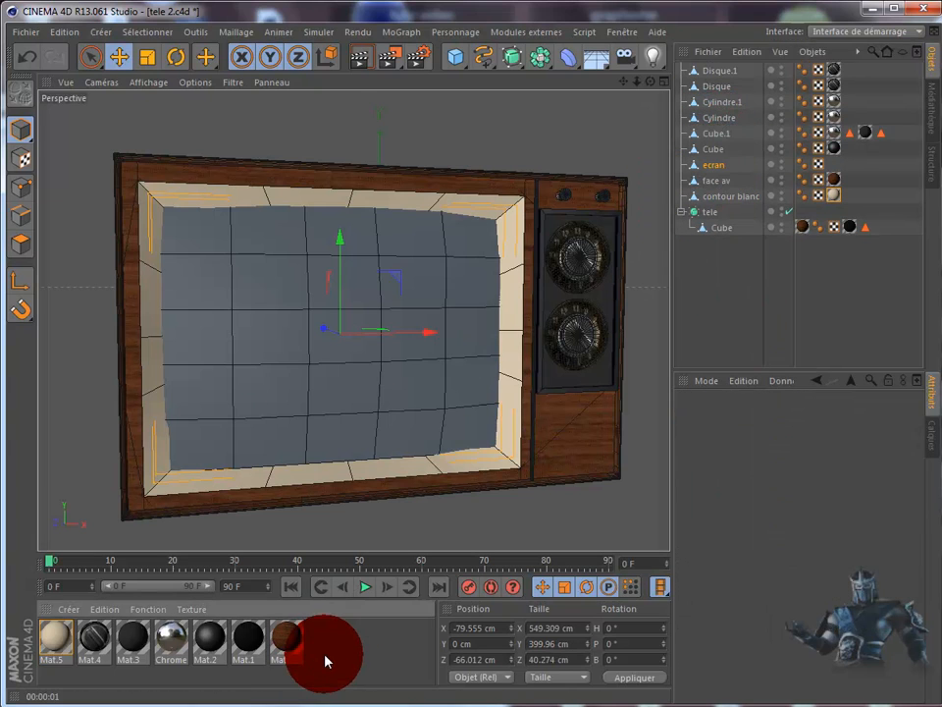
double_click(326, 661)
left_click_drag(325, 657, 57, 648)
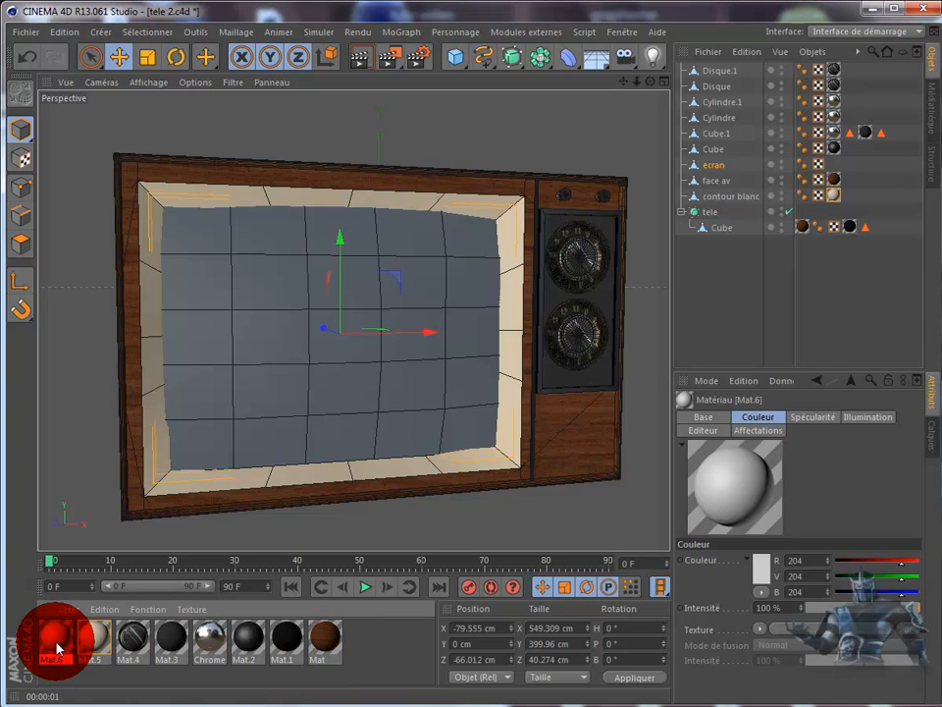
double_click(57, 648)
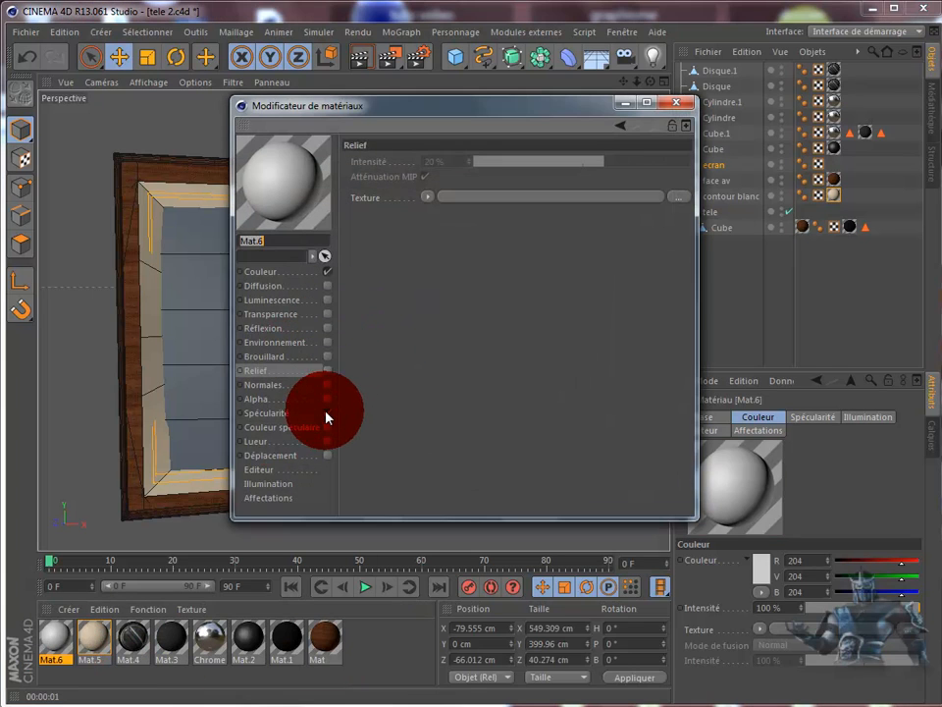
left_click(280, 272)
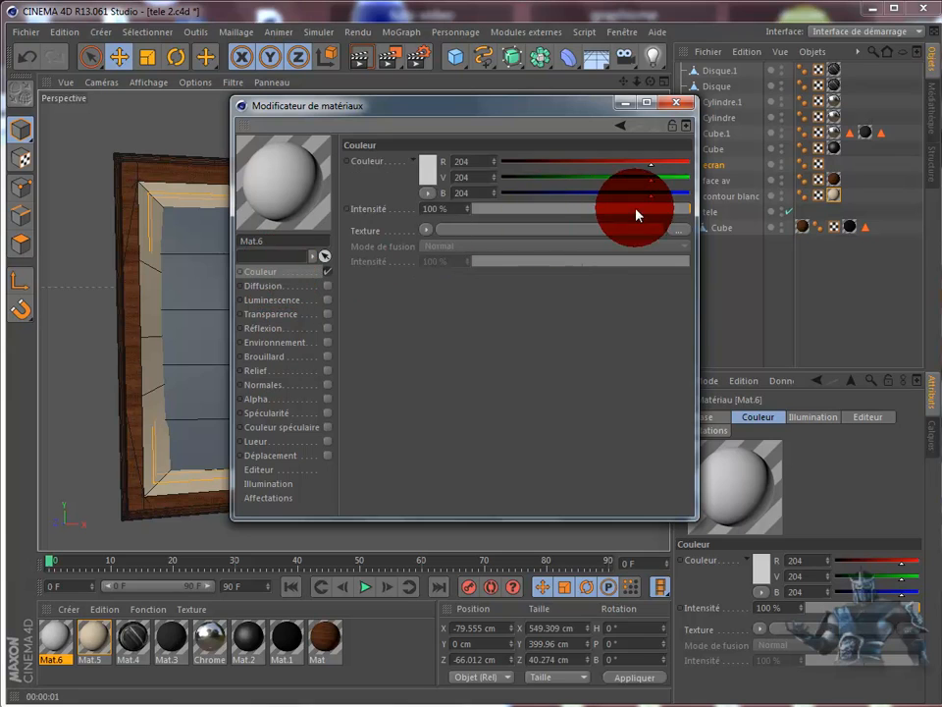
Load the television photo as Mat.6's colour texture without copying it to the project, and apply the material to ecran.
left_click(678, 231)
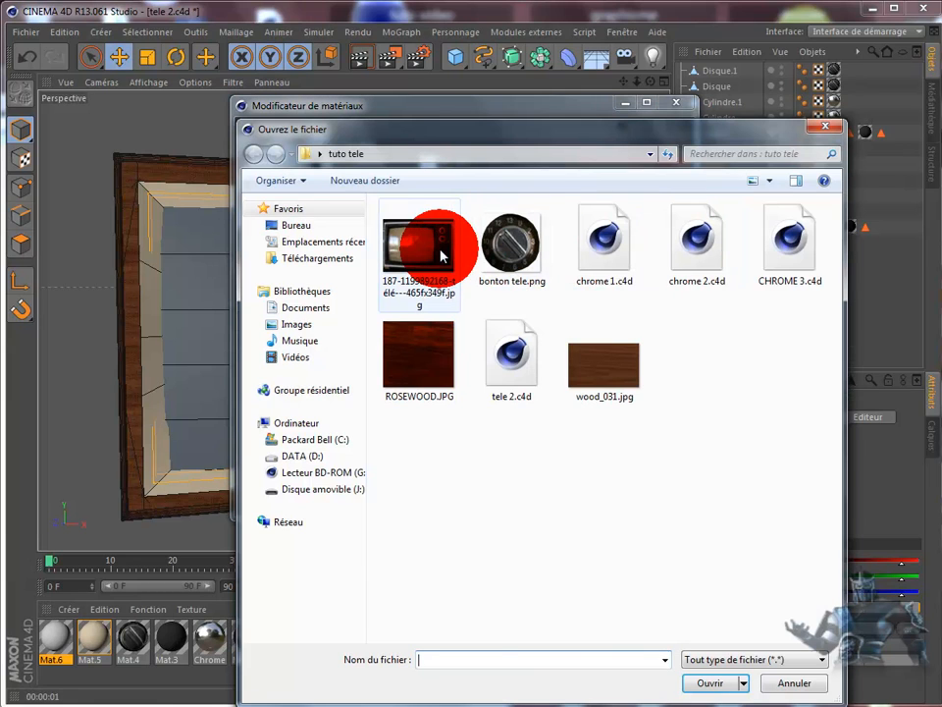
double_click(441, 256)
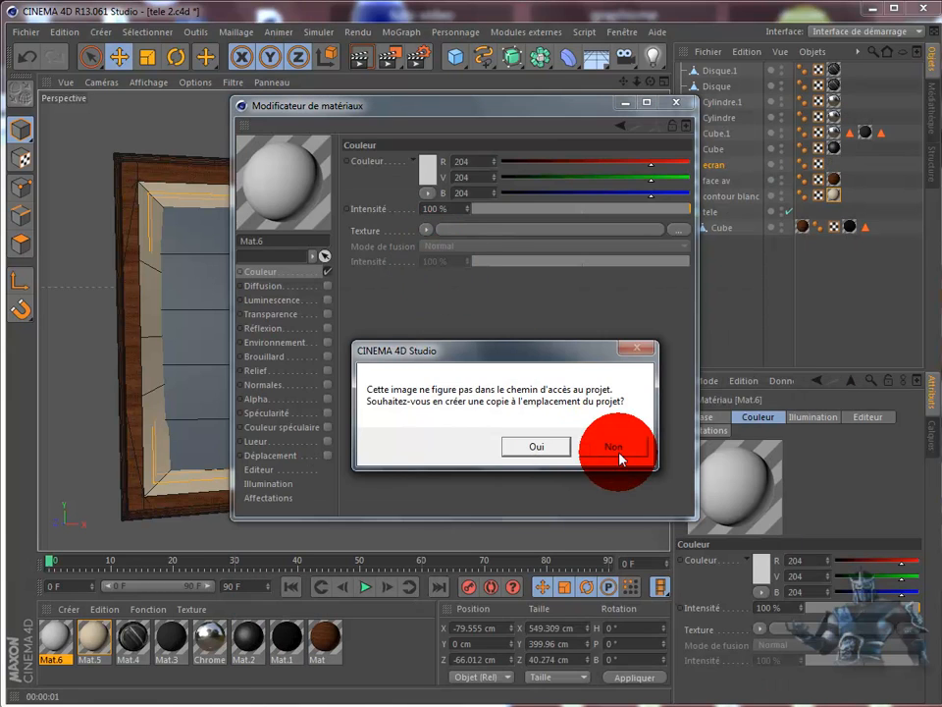
left_click(619, 455)
left_click(677, 102)
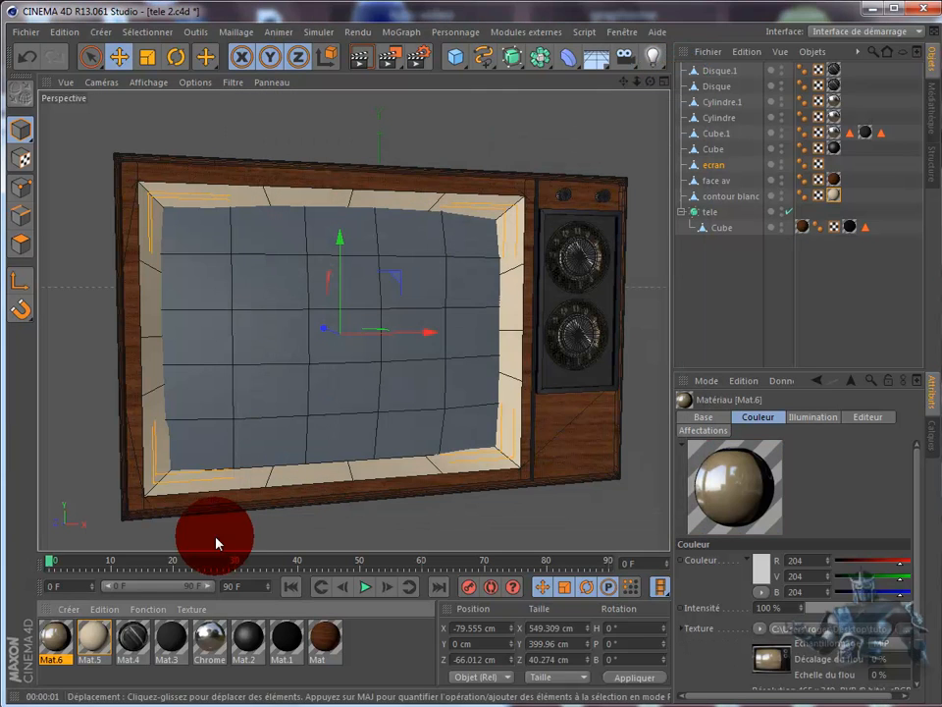
left_click_drag(44, 633, 396, 346)
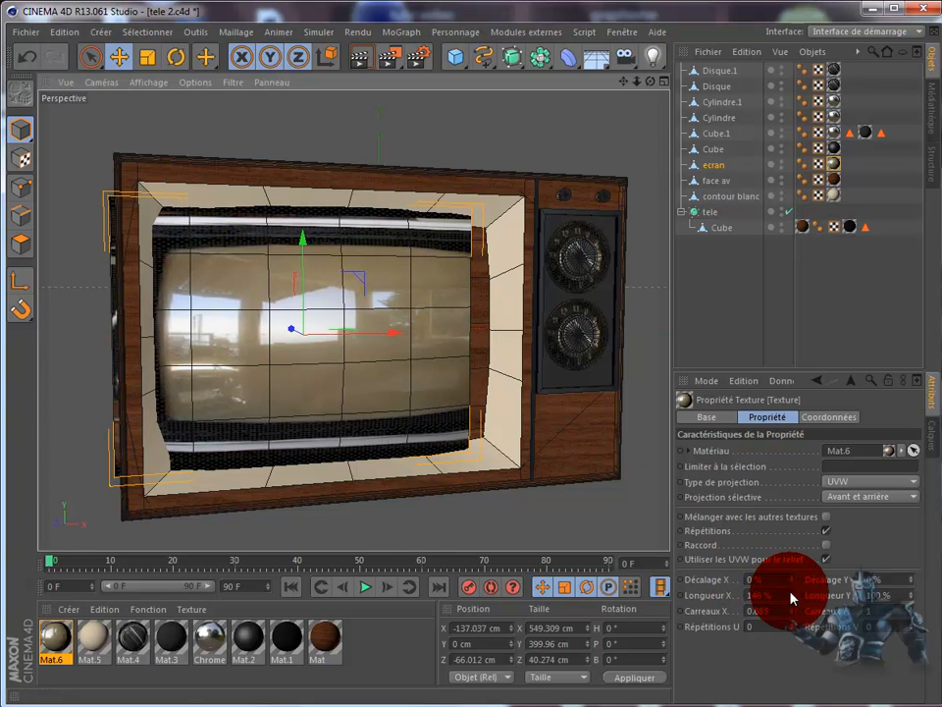
Try an X length of 156% on ecran's texture, and undo it along with the accidental shift of ecran.
left_click_drag(791, 600, 791, 601)
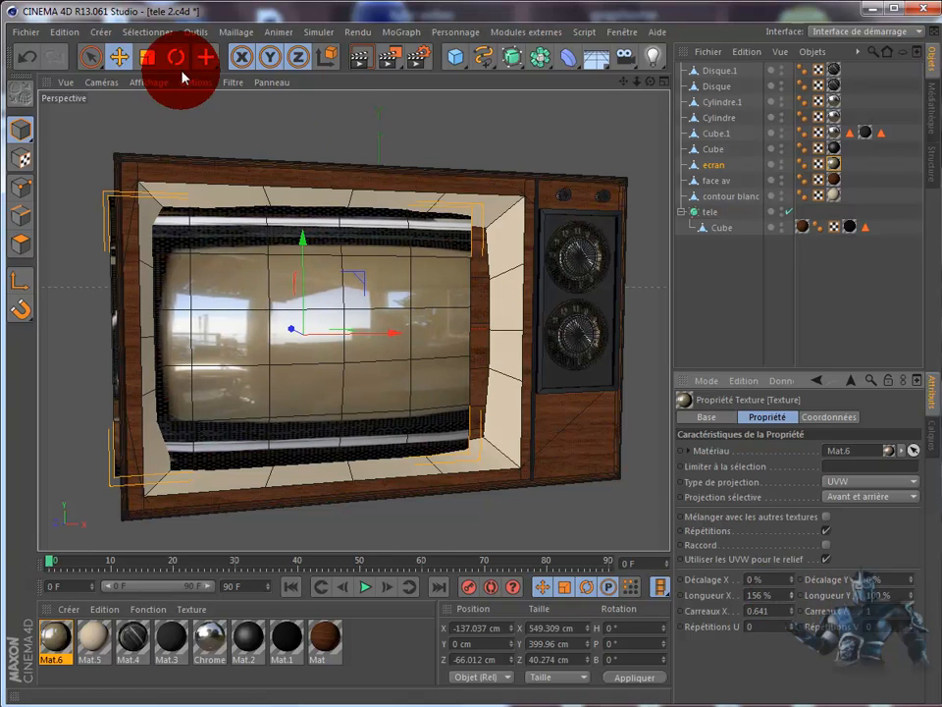
left_click(29, 58)
left_click(29, 59)
left_click(30, 59)
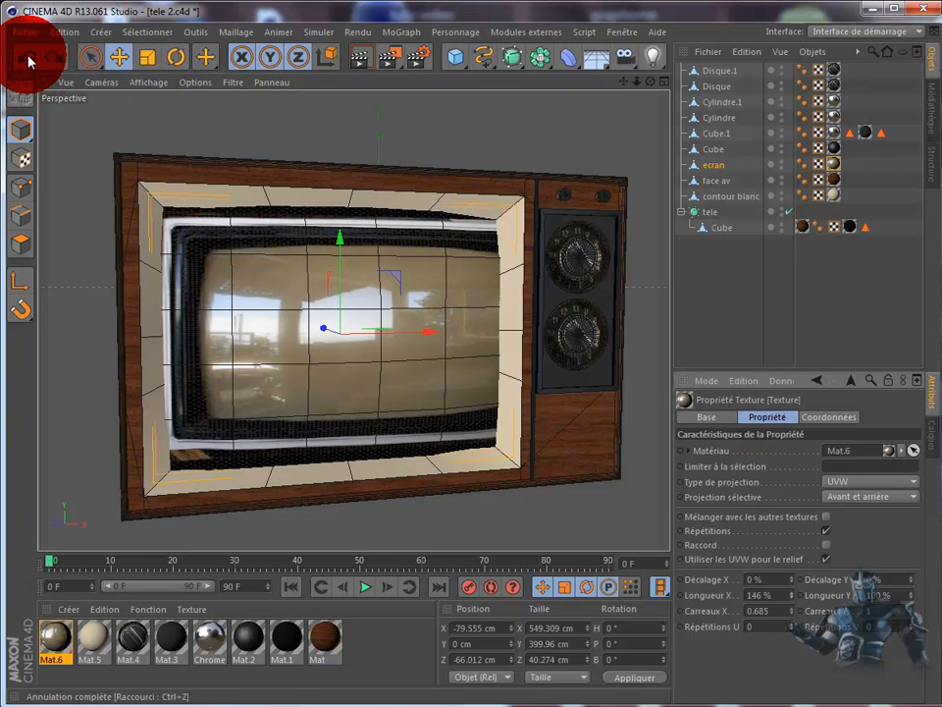
Shift the television photo horizontally on ecran by setting its texture's X offset to -12%.
left_click(792, 579)
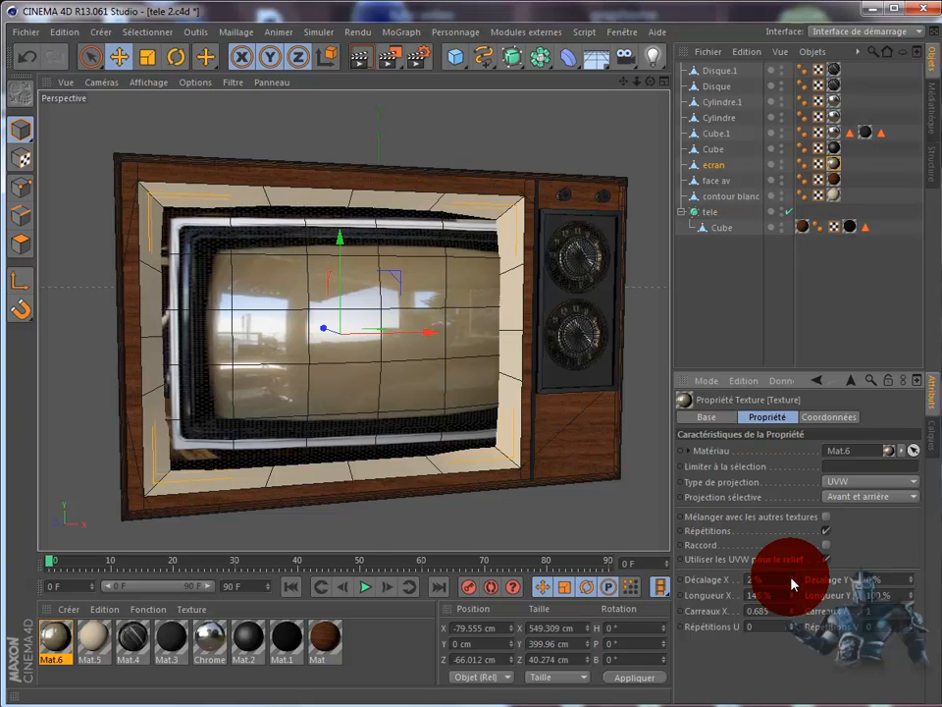
left_click(792, 585)
left_click(792, 589)
left_click(792, 589)
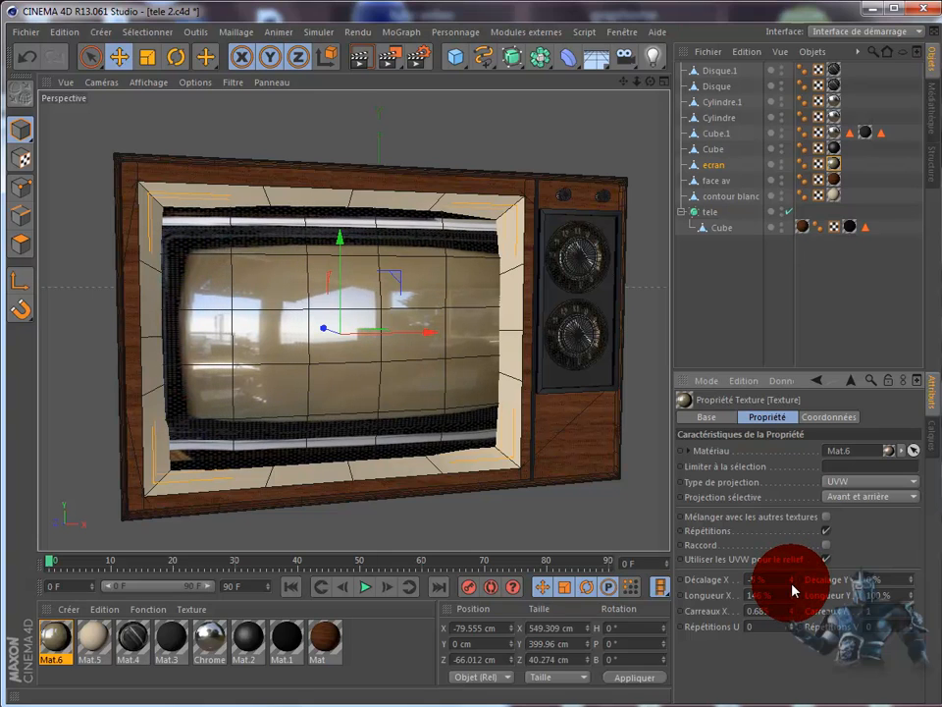
left_click(792, 589)
left_click(792, 589)
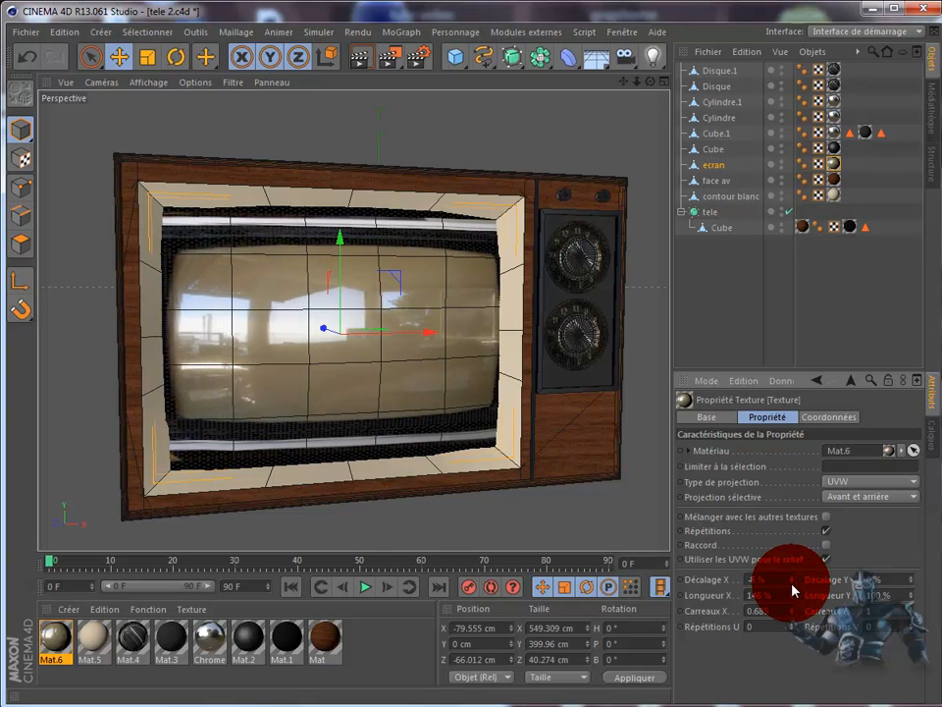
left_click(792, 589)
left_click(792, 588)
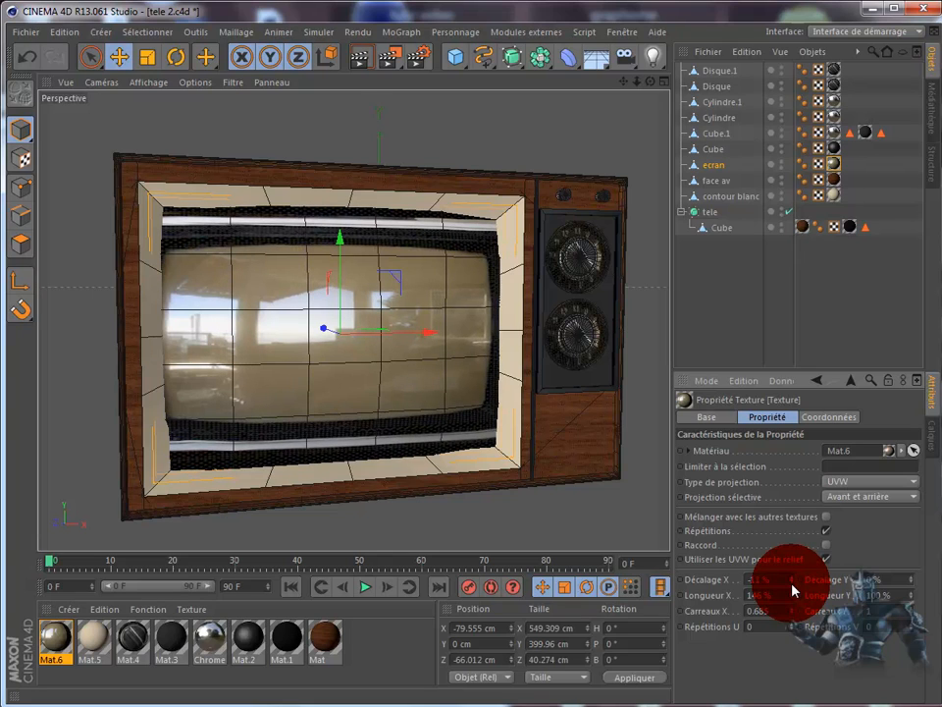
left_click(792, 589)
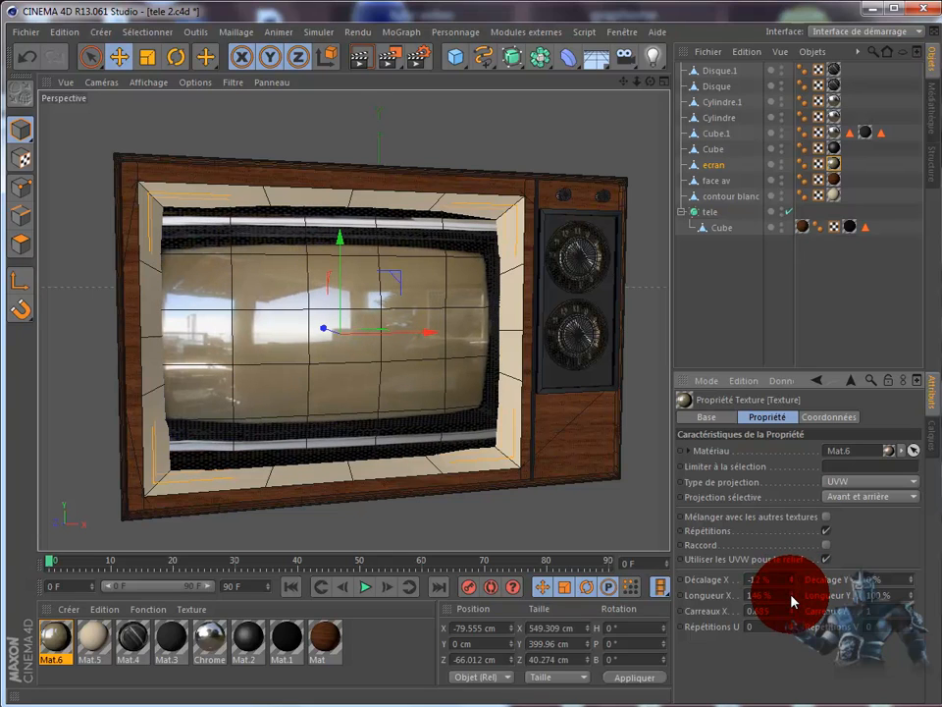
Stretch ecran's texture to an X length of 157% and readjust its X offset to -13%.
left_click(792, 600)
left_click(792, 600)
left_click(792, 600)
left_click(792, 599)
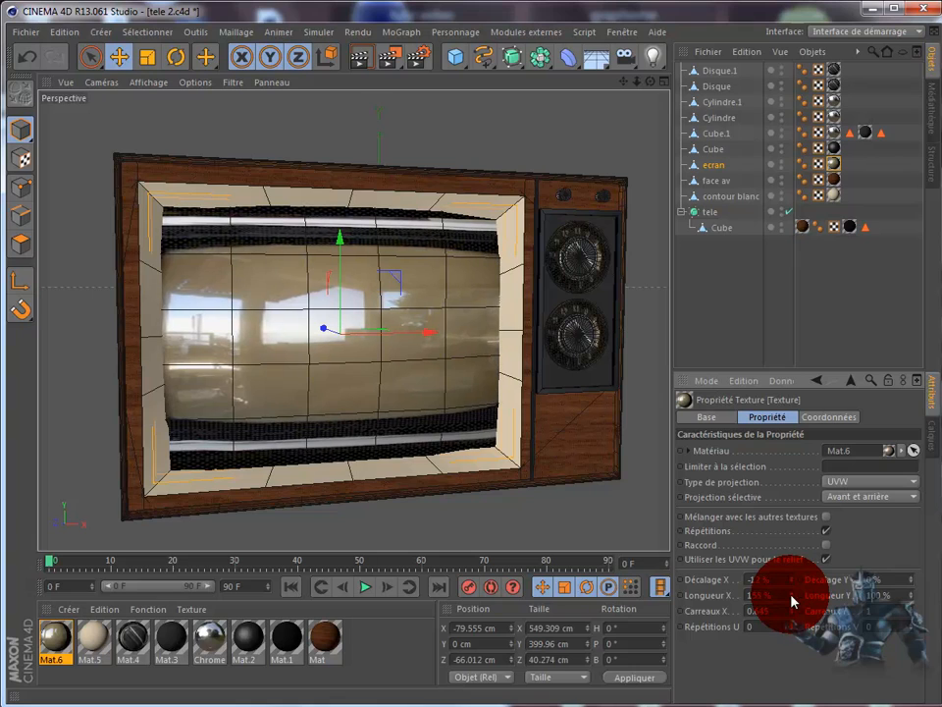
left_click(792, 599)
left_click(792, 581)
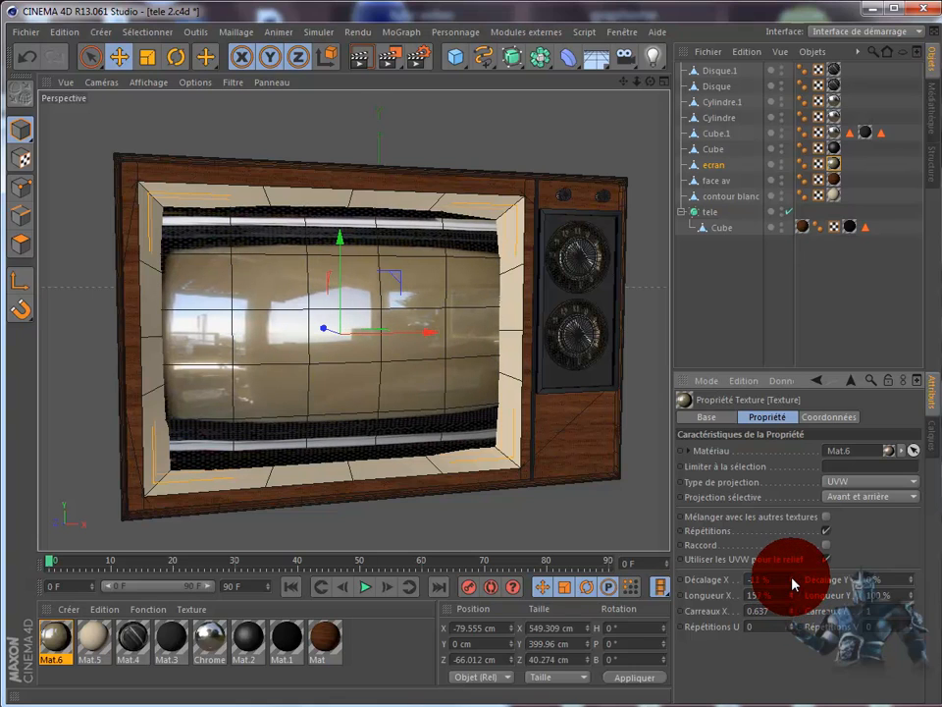
left_click(792, 582)
left_click(792, 586)
left_click(792, 586)
left_click(792, 586)
left_click(792, 586)
left_click(794, 583)
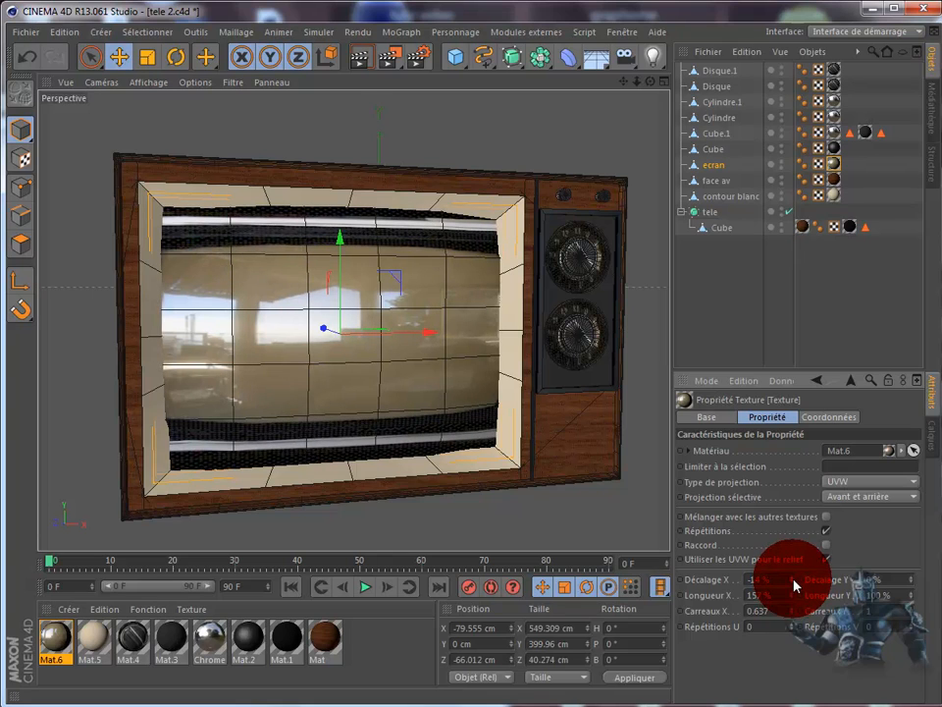
Set ecran's texture to a Y length of 159%, adjust its Y offset so the glass fills the screen, and render the view.
left_click(912, 595)
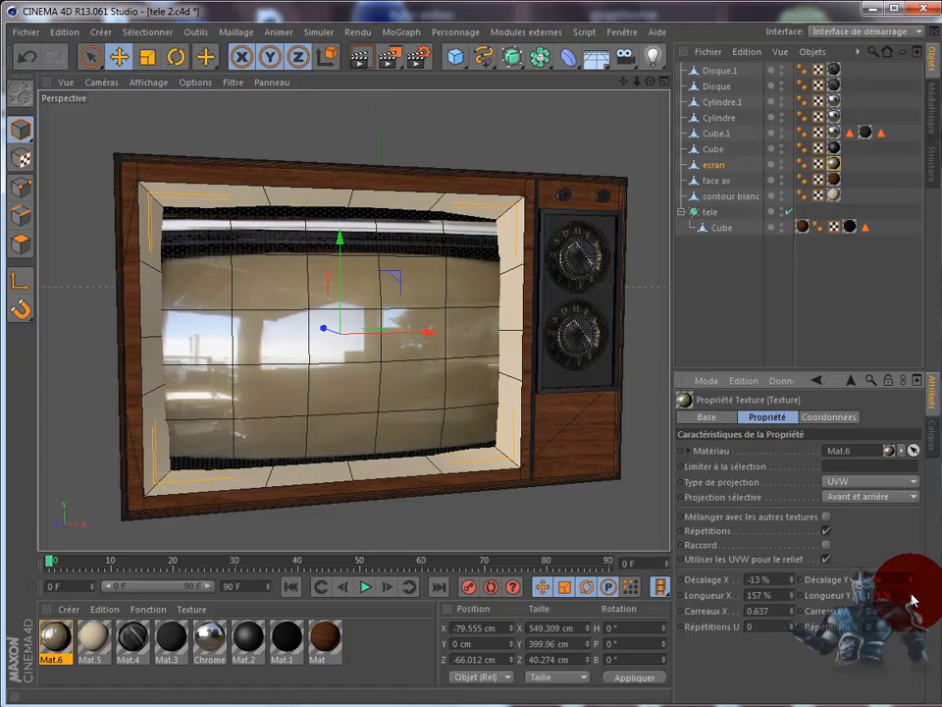
left_click(912, 599)
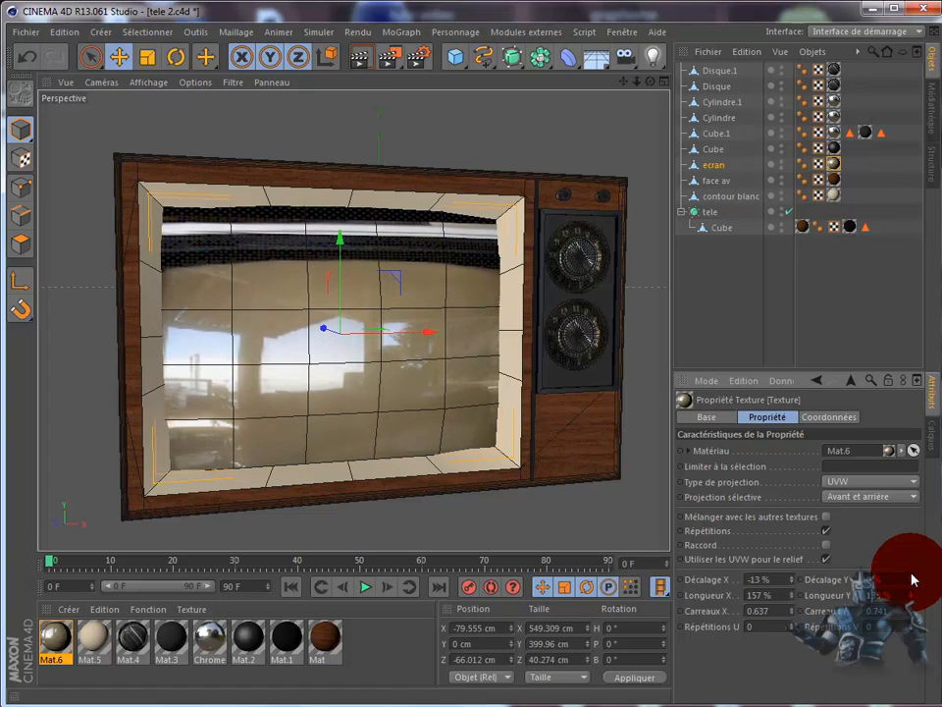
left_click(912, 582)
left_click(912, 587)
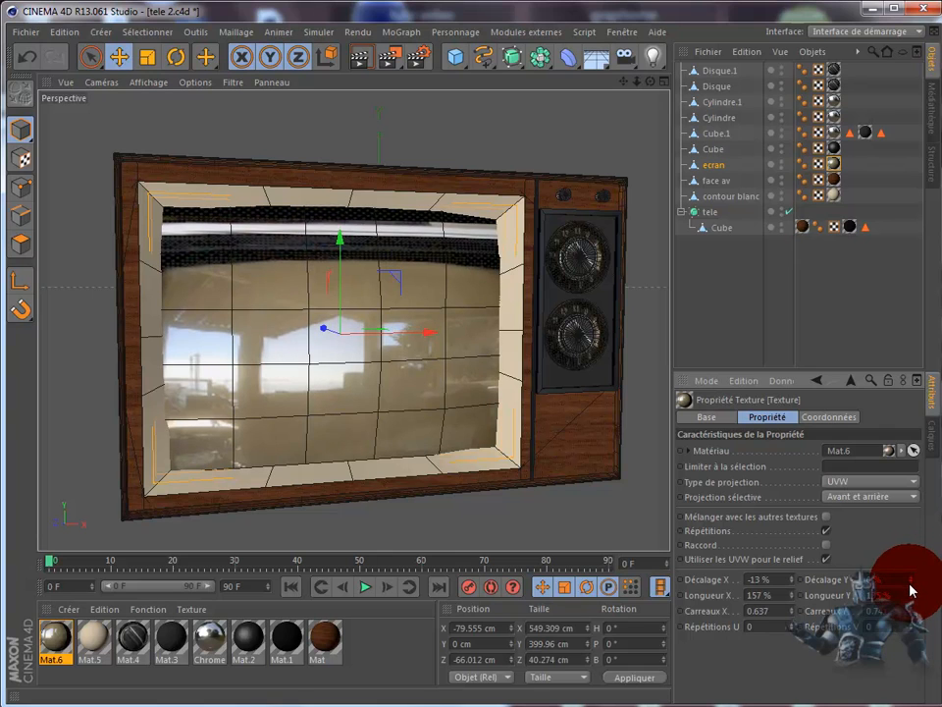
left_click(910, 586)
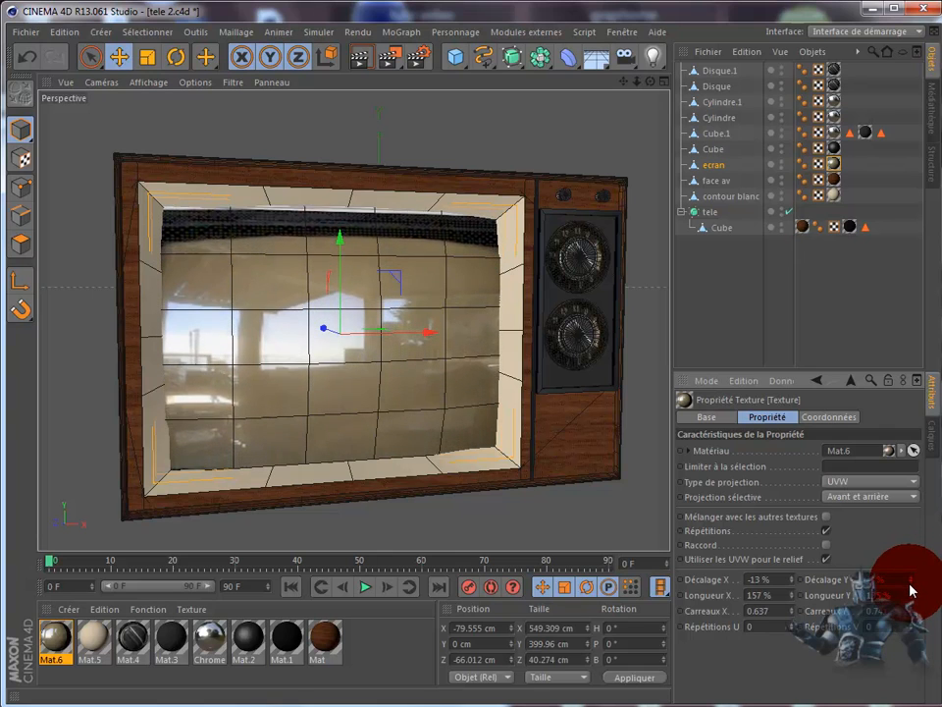
mouse_move(911, 589)
left_mouse_down()
mouse_move(911, 603)
mouse_move(911, 580)
mouse_move(912, 587)
left_mouse_up()
left_click(912, 584)
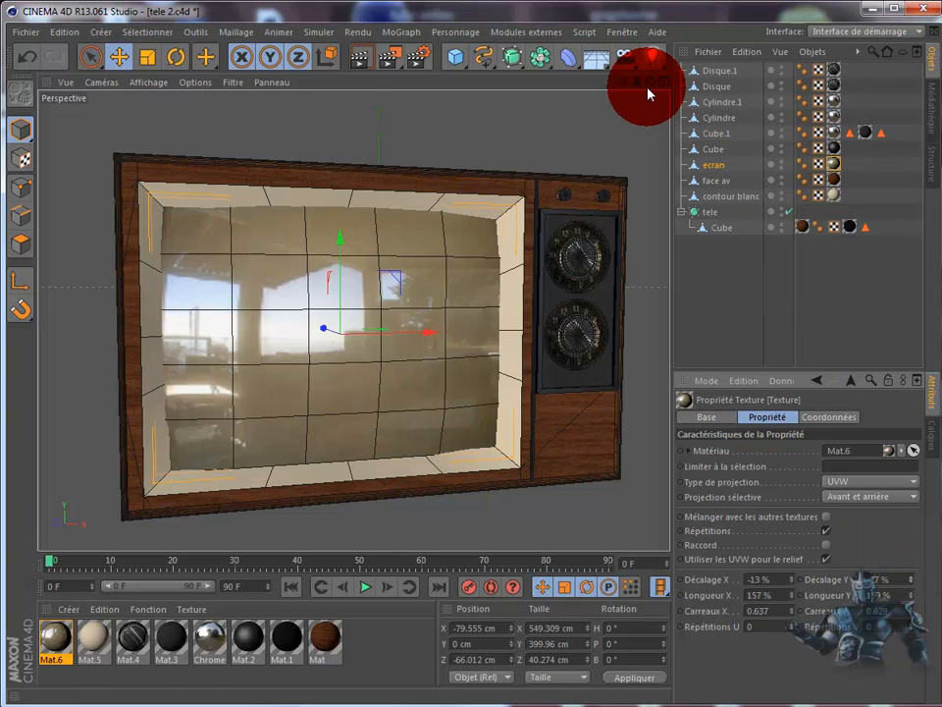
left_click(645, 126)
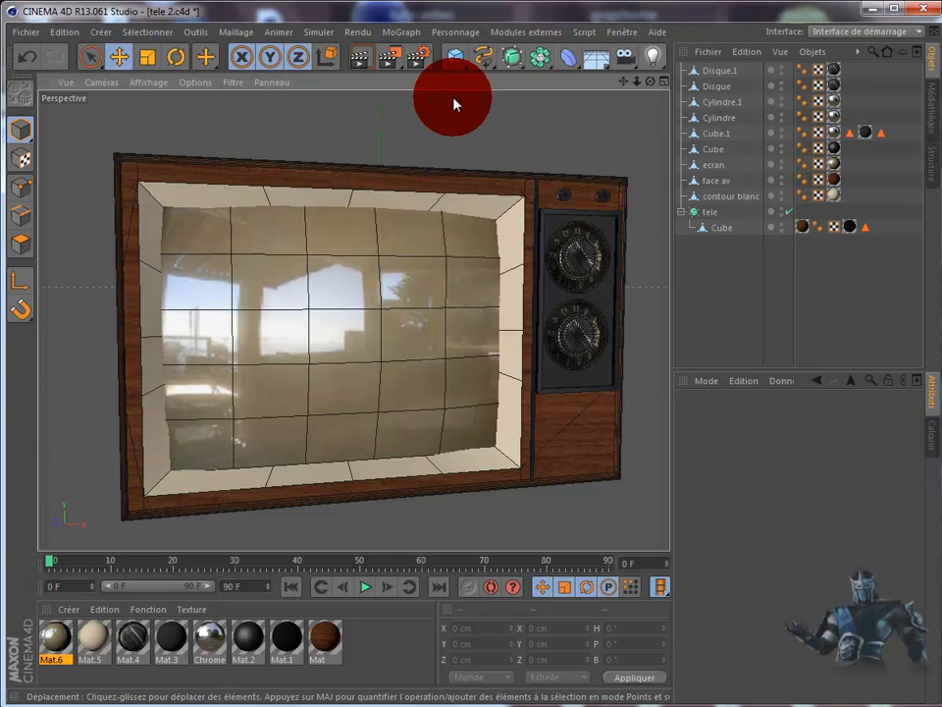
left_click(363, 63)
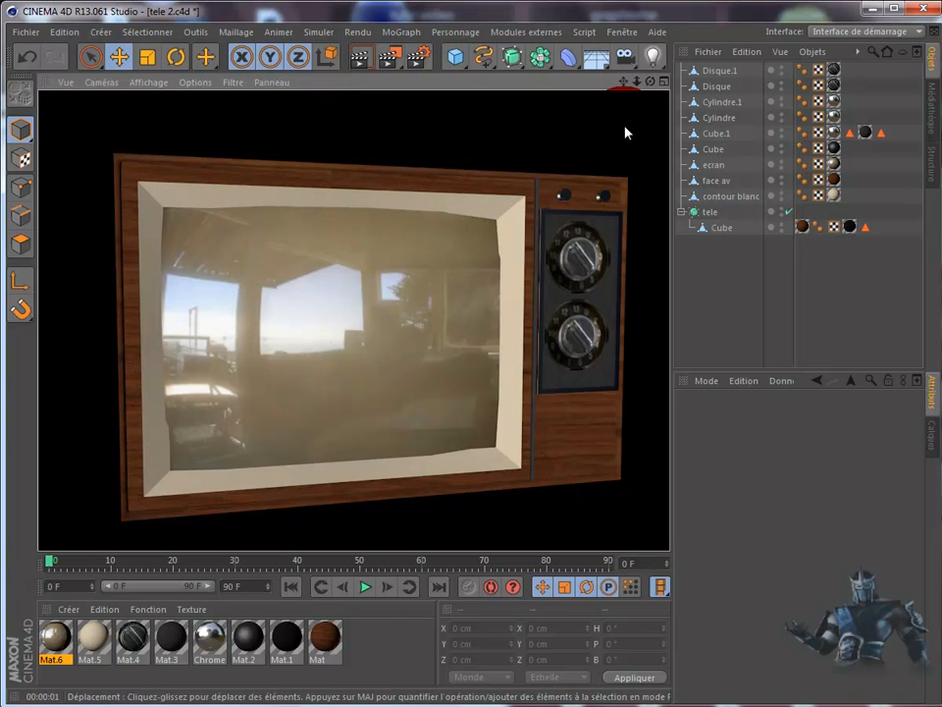
Delete the ecran object from the scene.
left_click(729, 197)
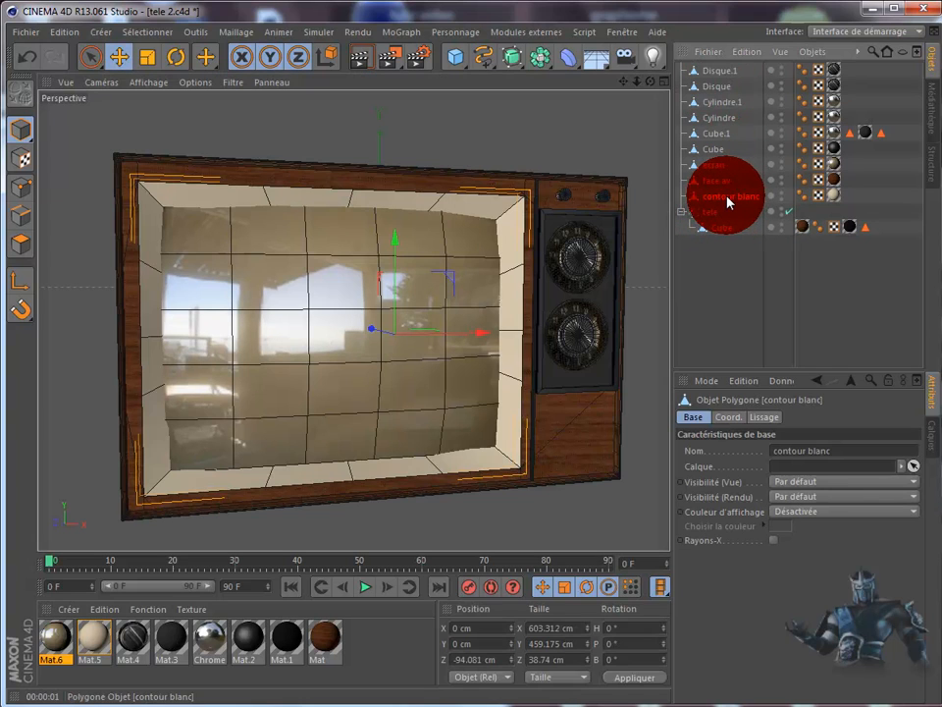
left_click(716, 166)
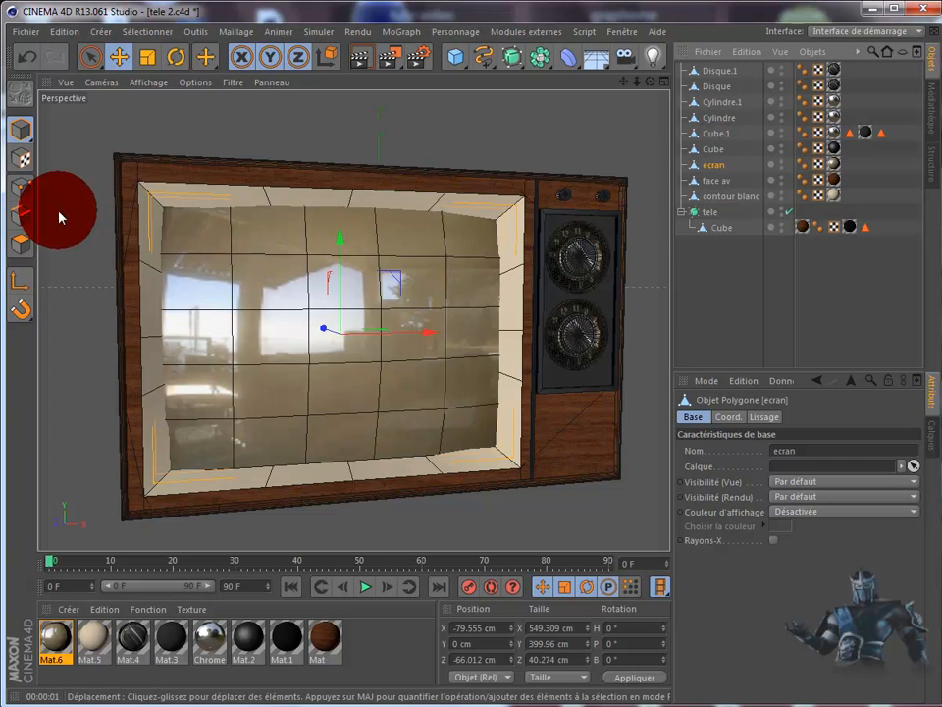
left_click(20, 186)
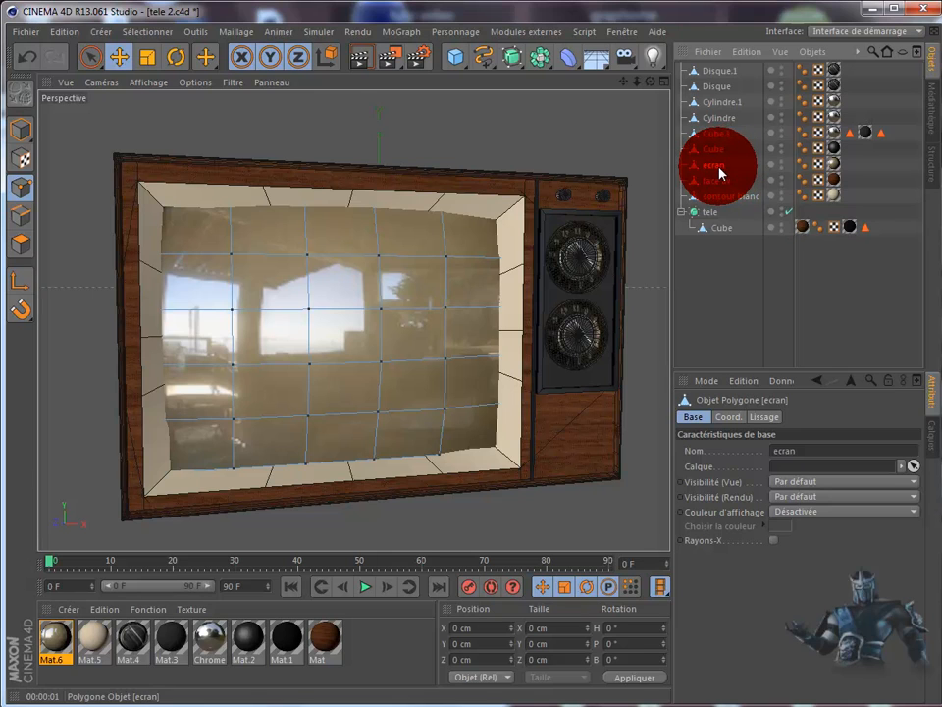
key("Delete")
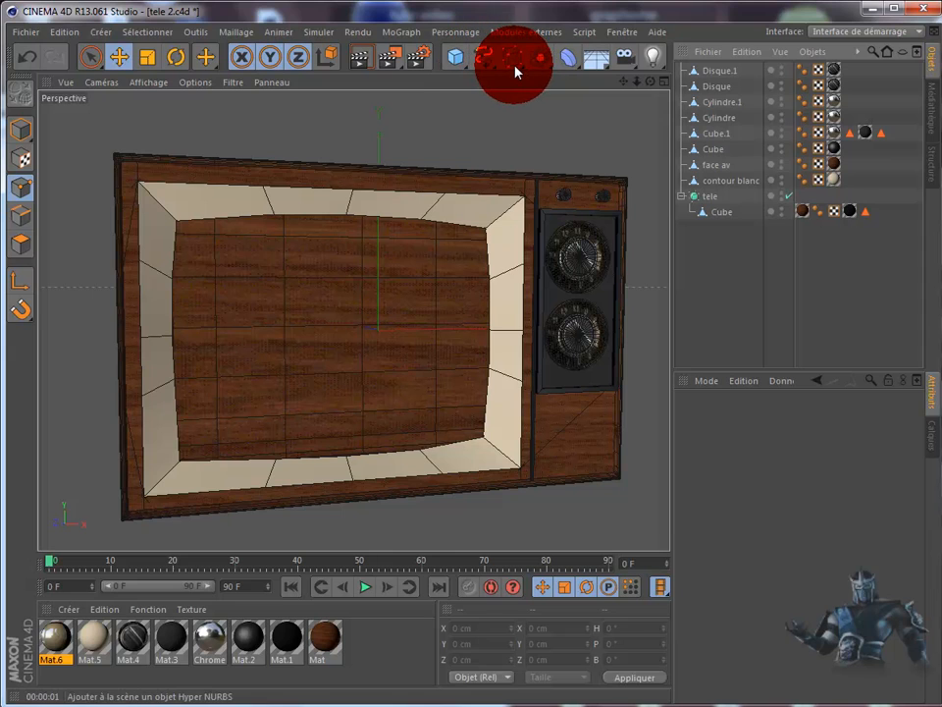
Add a Bézier NURBS surface and move it to about X -72.9 cm, centred in the beige surround.
left_click_drag(521, 65, 740, 145)
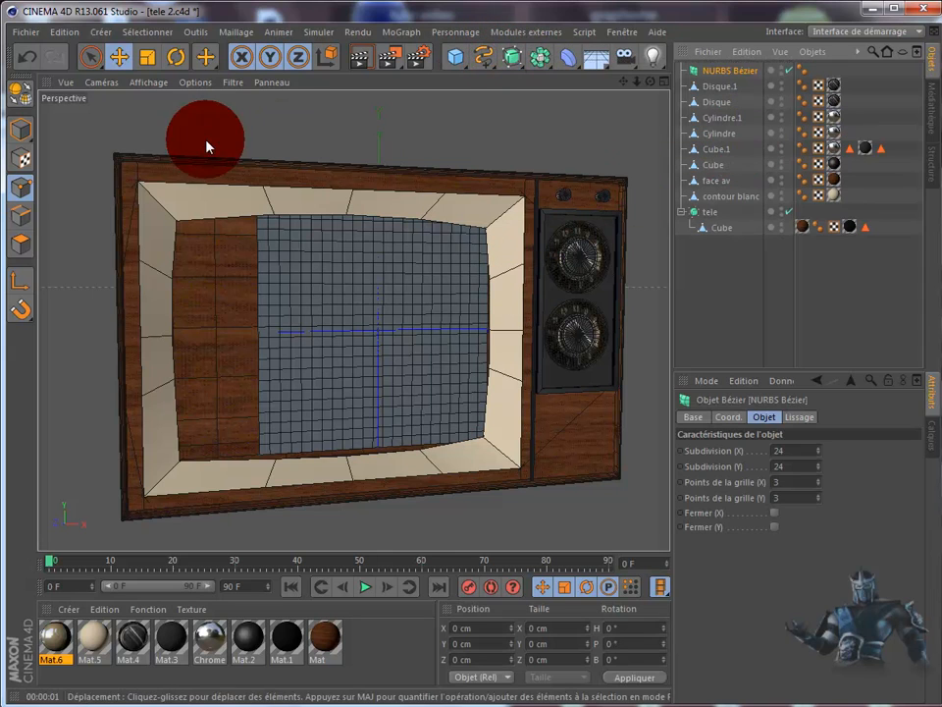
left_click(20, 131)
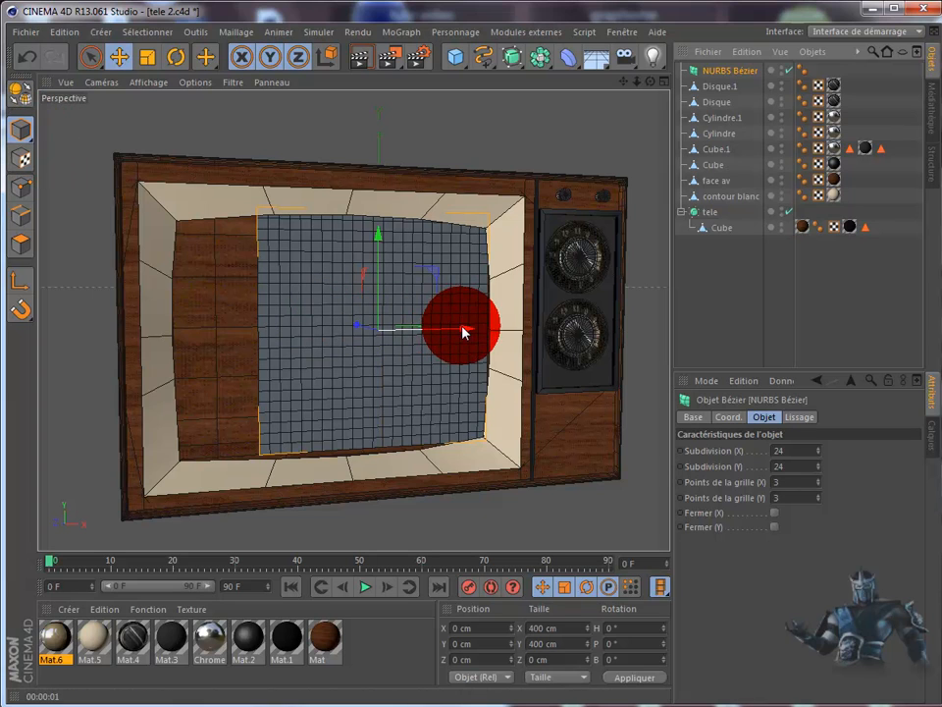
left_click_drag(452, 334, 425, 343)
left_click_drag(648, 81, 500, 389)
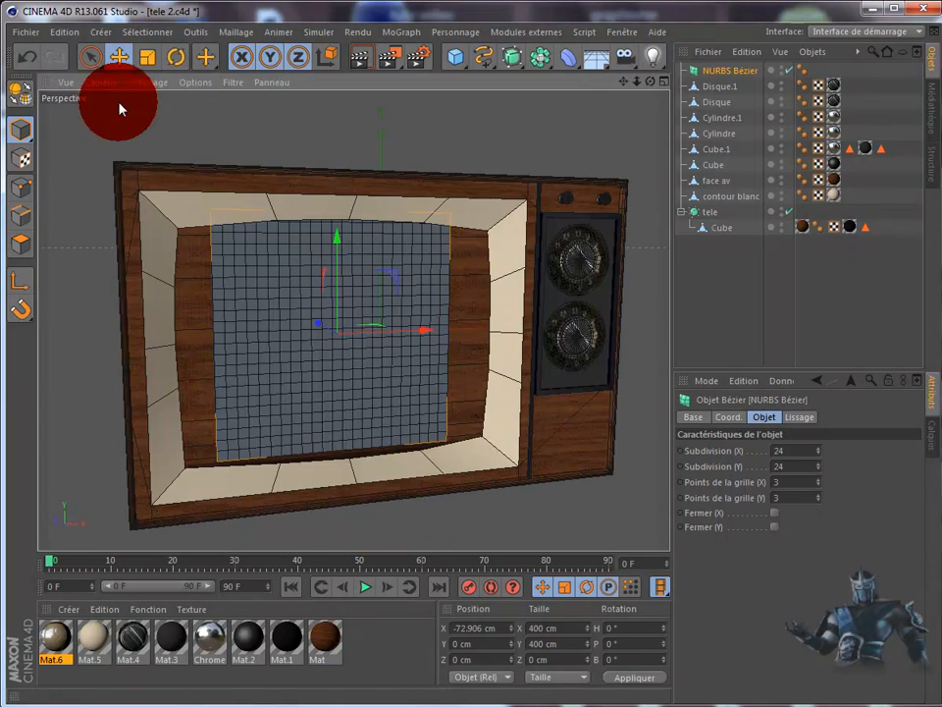
Pull the Bézier surface's central control point forward about 75 cm and move the whole surface forward to about Z -56.9 cm.
left_click(21, 185)
left_click(336, 340)
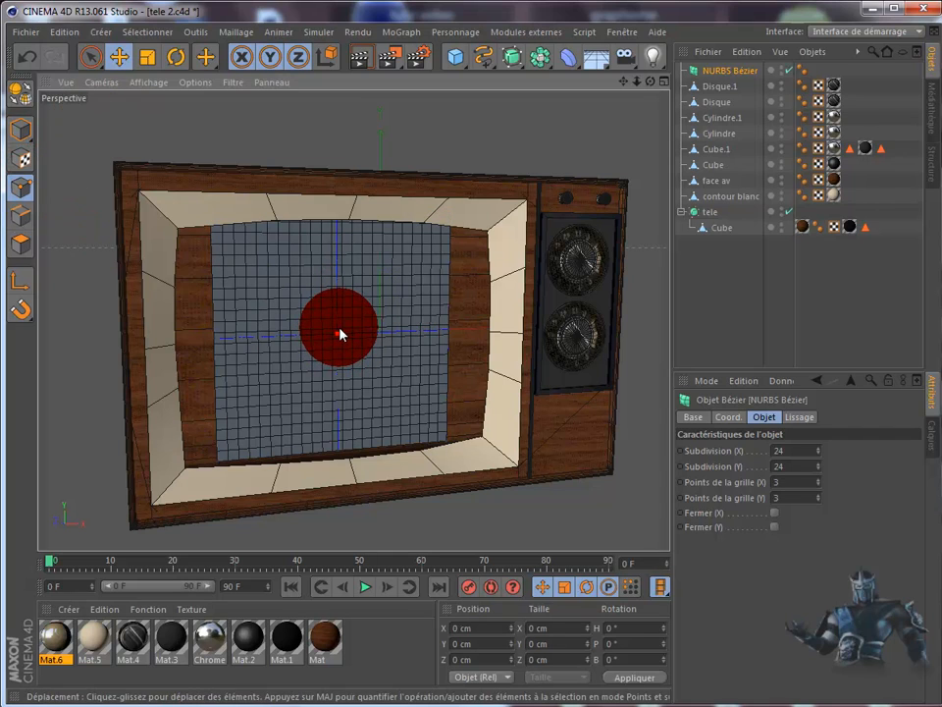
left_click_drag(648, 82, 309, 273)
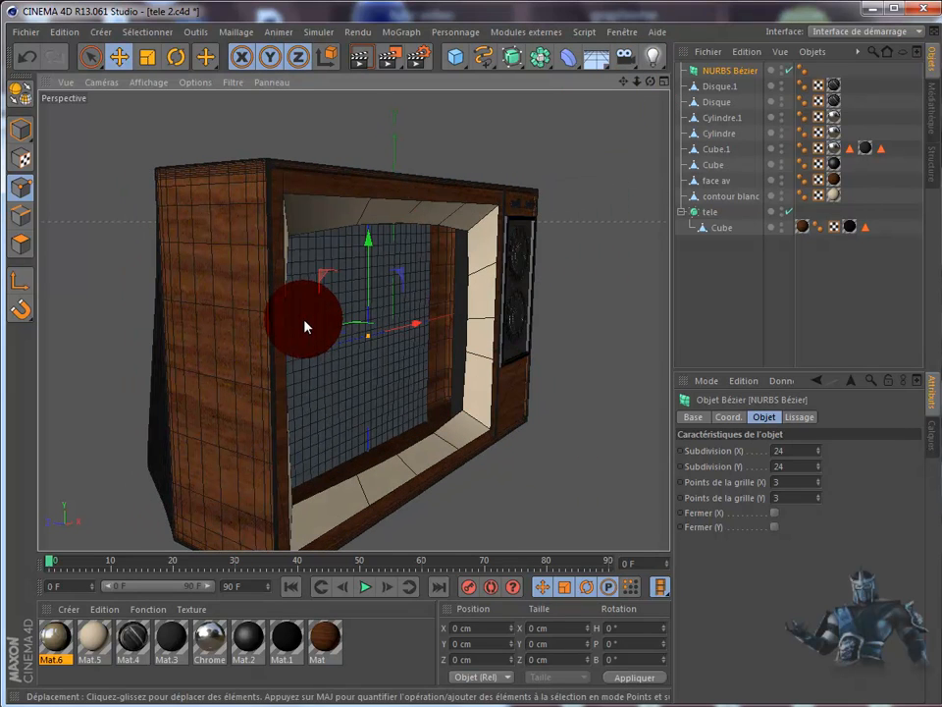
left_click_drag(305, 327, 325, 344)
left_click(17, 129)
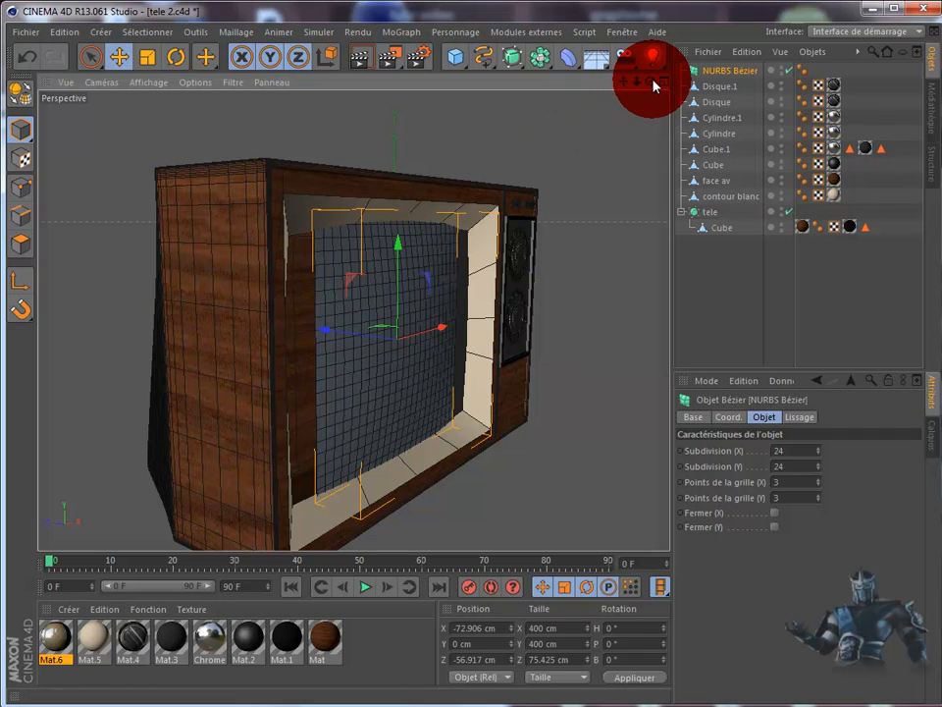
left_click_drag(656, 86, 503, 388)
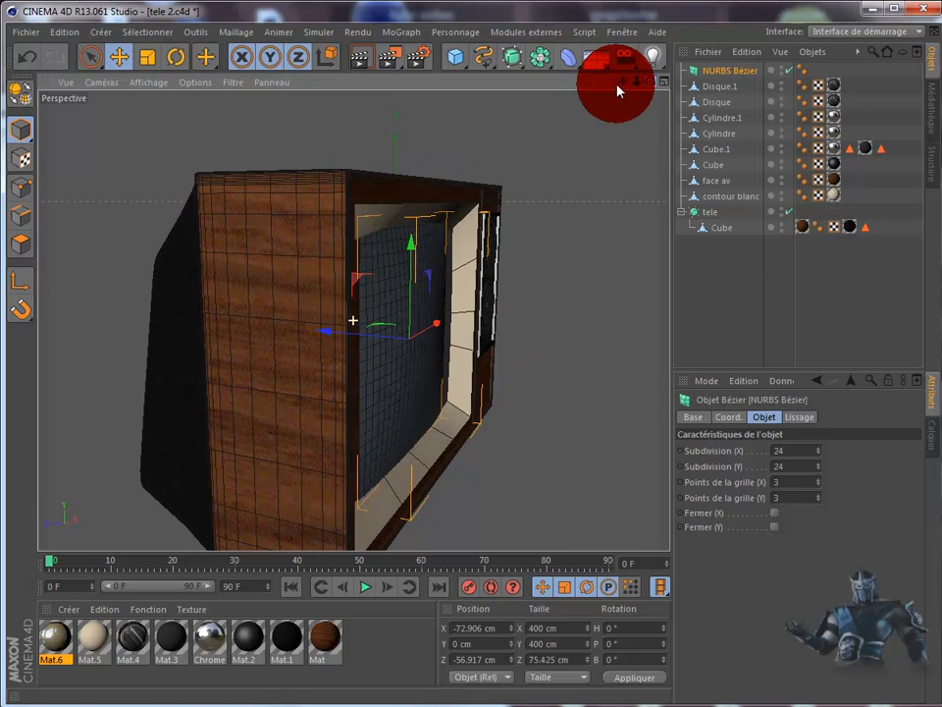
Pull the Bézier surface's central control point farther forward to about Z -166 cm for a stronger bulge.
left_click(25, 193)
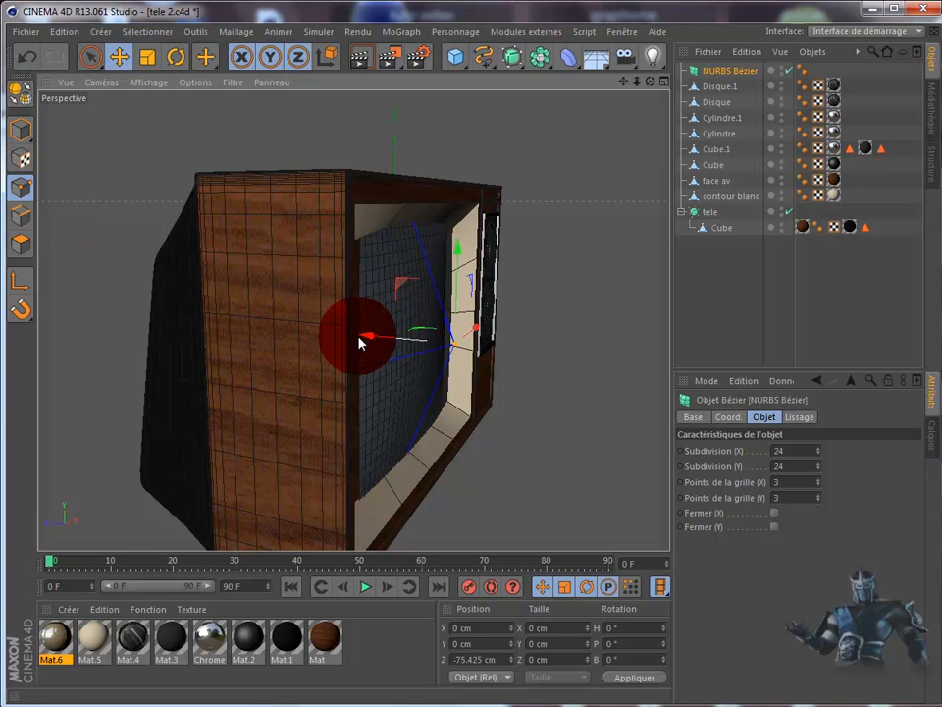
left_click_drag(371, 339, 428, 353)
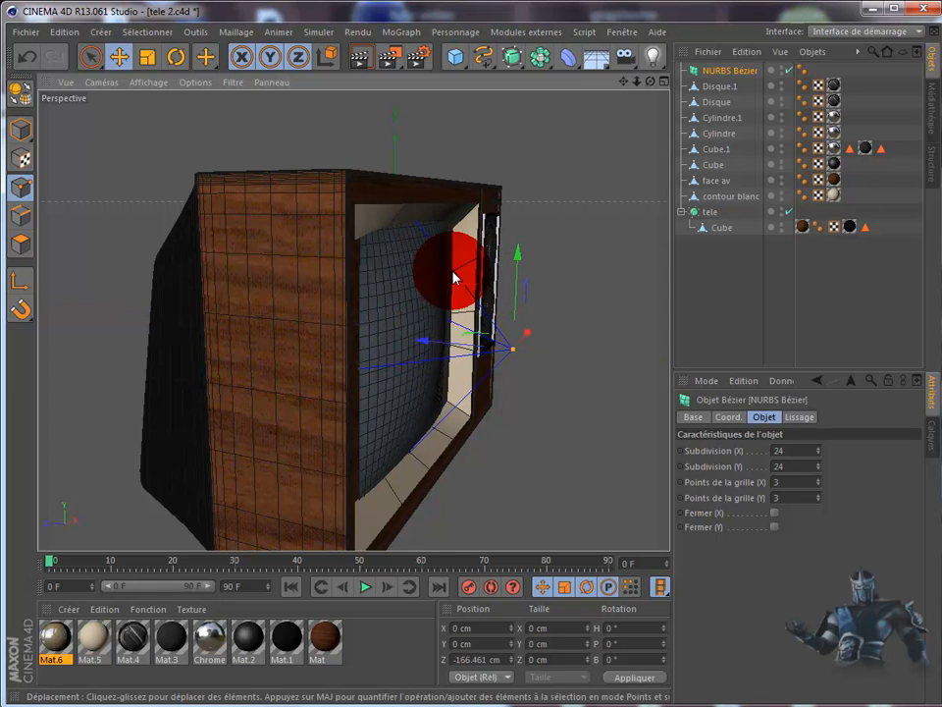
mouse_move(654, 87)
left_mouse_down()
mouse_move(505, 394)
mouse_move(435, 85)
left_mouse_up()
Widen the Bézier surface along X to about 547 cm so it fills the beige surround.
left_click(147, 56)
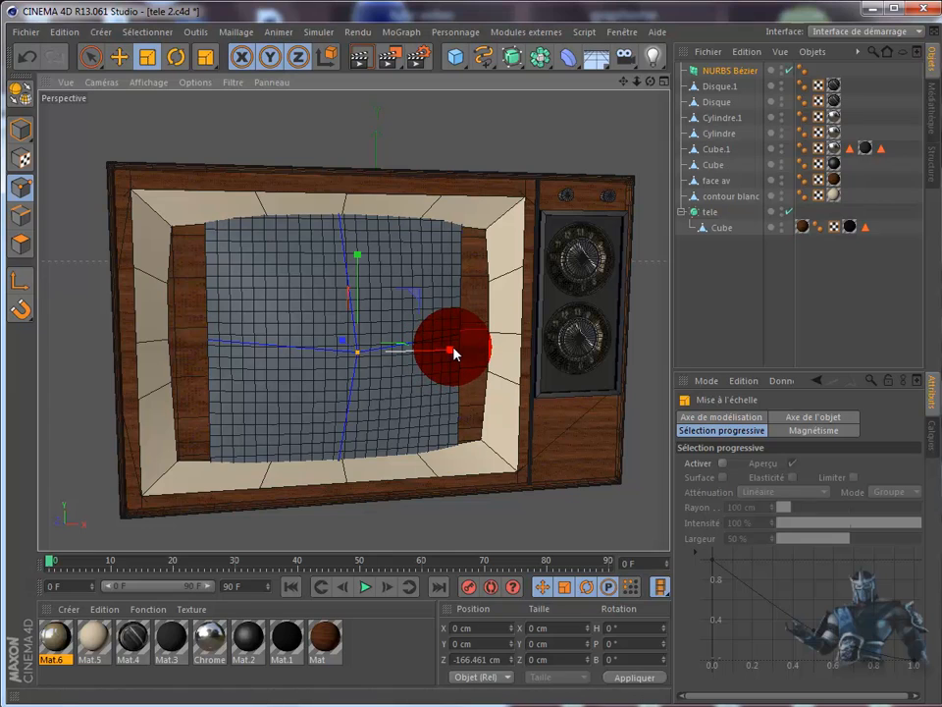
left_click_drag(454, 352, 465, 354)
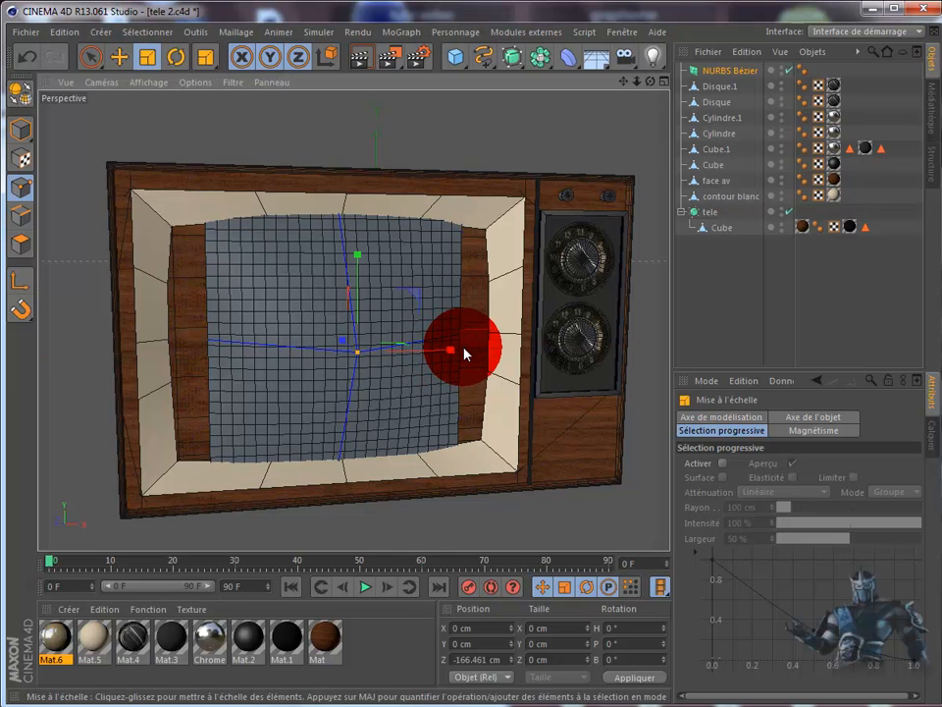
left_click(20, 129)
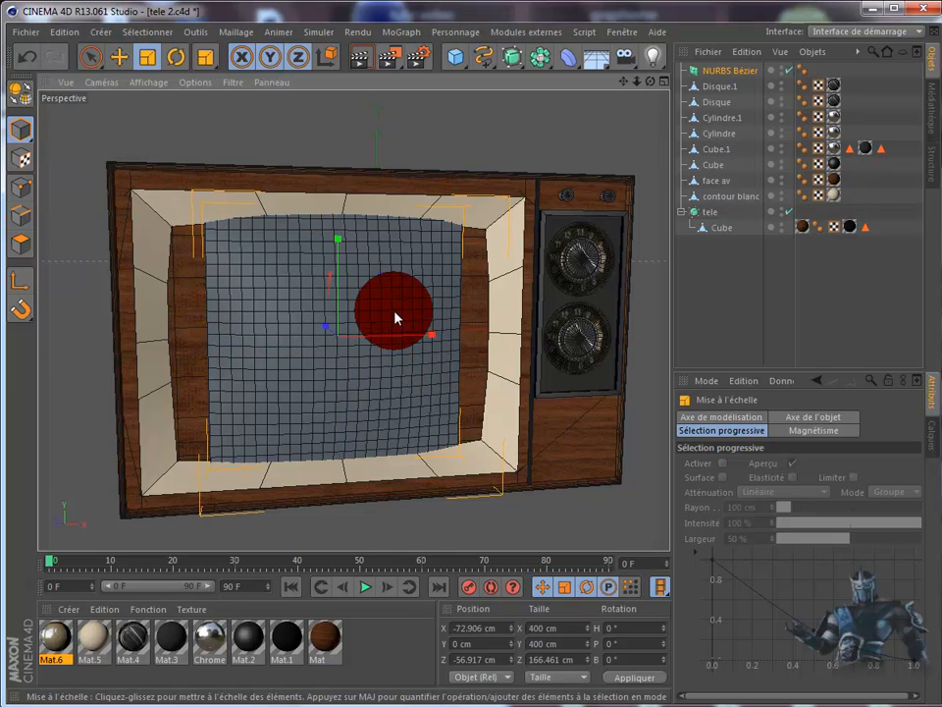
left_click_drag(433, 339, 466, 336)
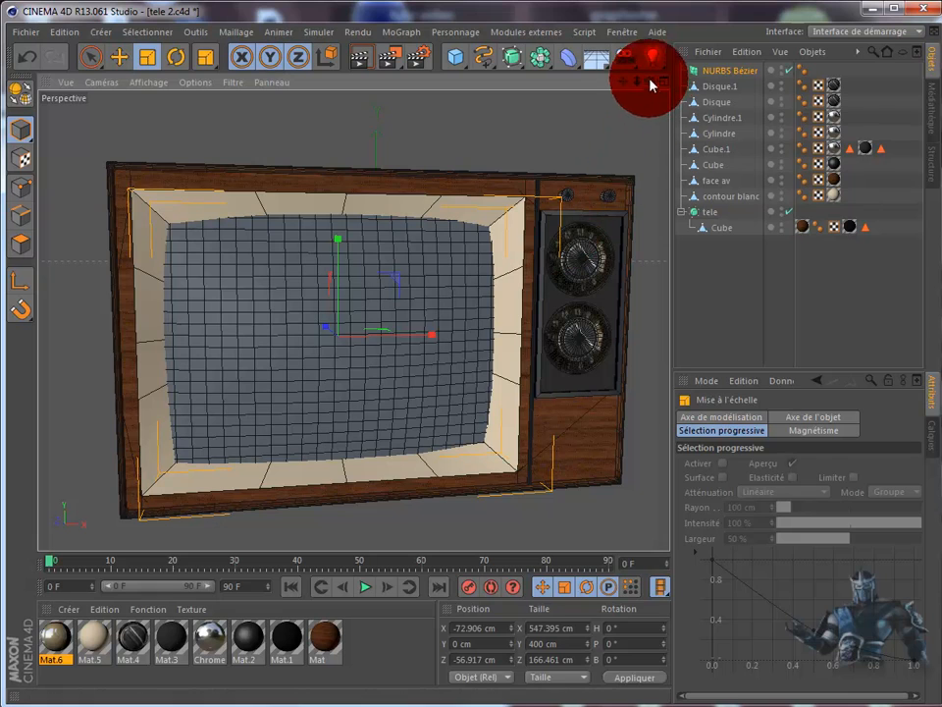
left_click_drag(650, 81, 501, 389)
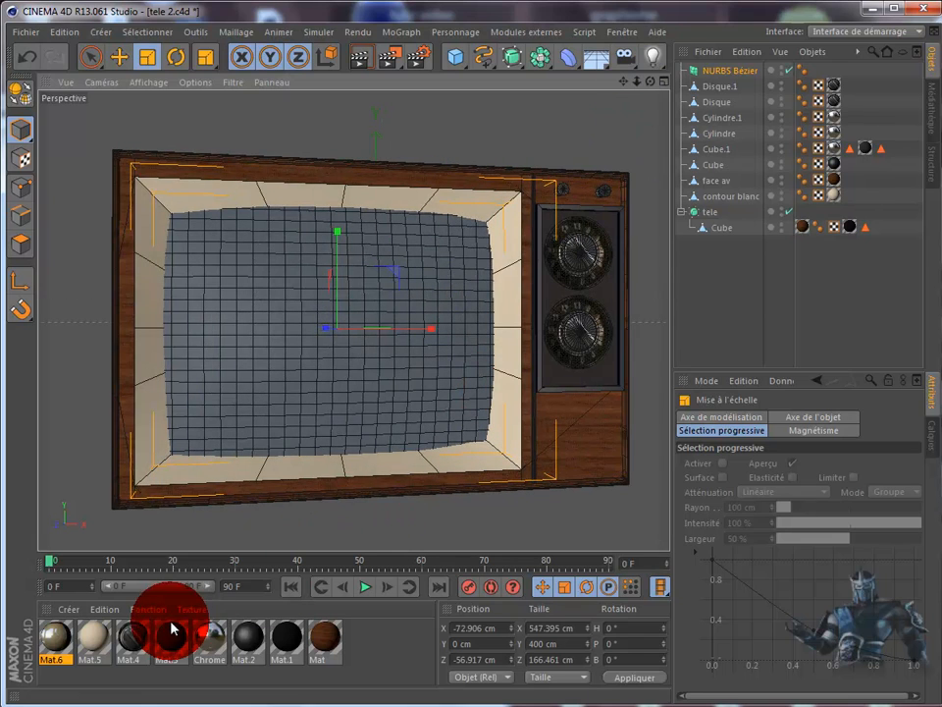
Apply Mat.6 to the Bézier surface and fit its photo using X offset -14 %, X length 155 % and Y length about 153 %.
left_click_drag(57, 634, 312, 402)
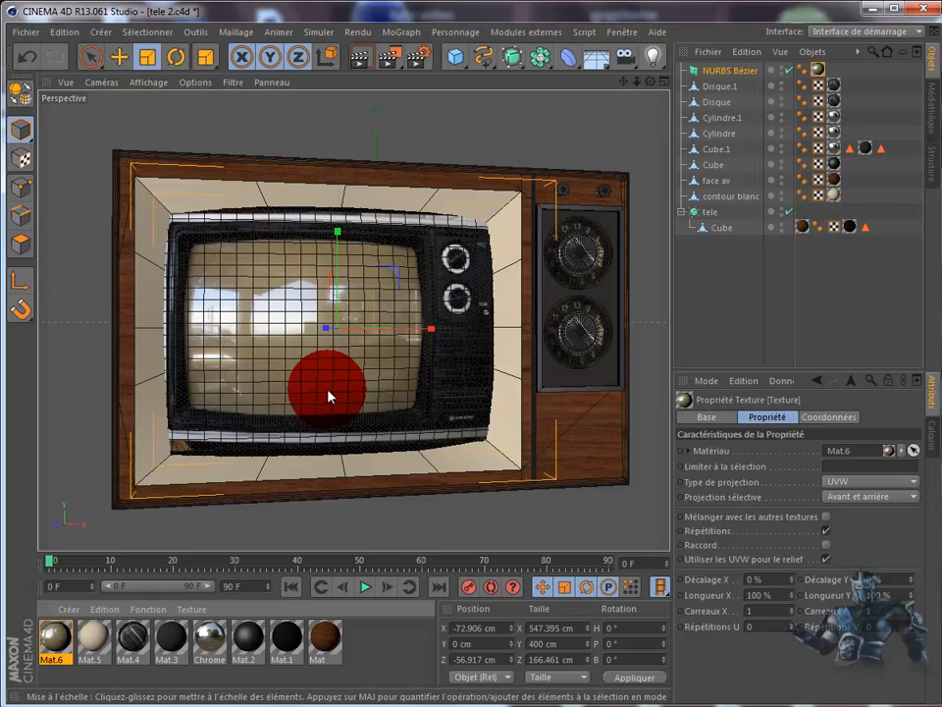
mouse_move(792, 596)
left_mouse_down()
mouse_move(793, 582)
mouse_move(791, 595)
left_mouse_up()
left_click(791, 577)
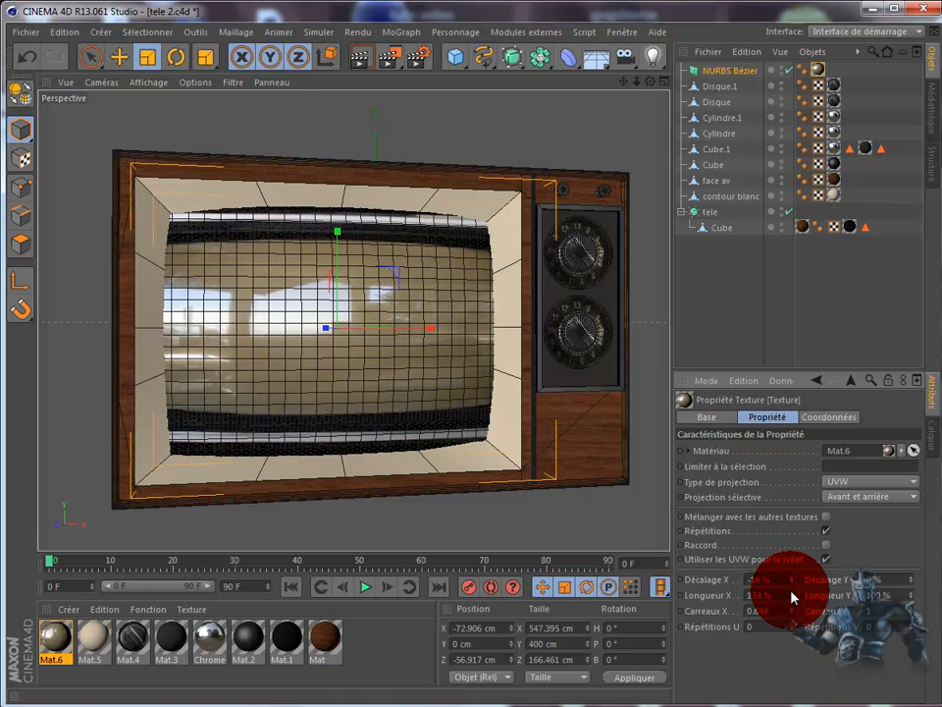
left_click(791, 593)
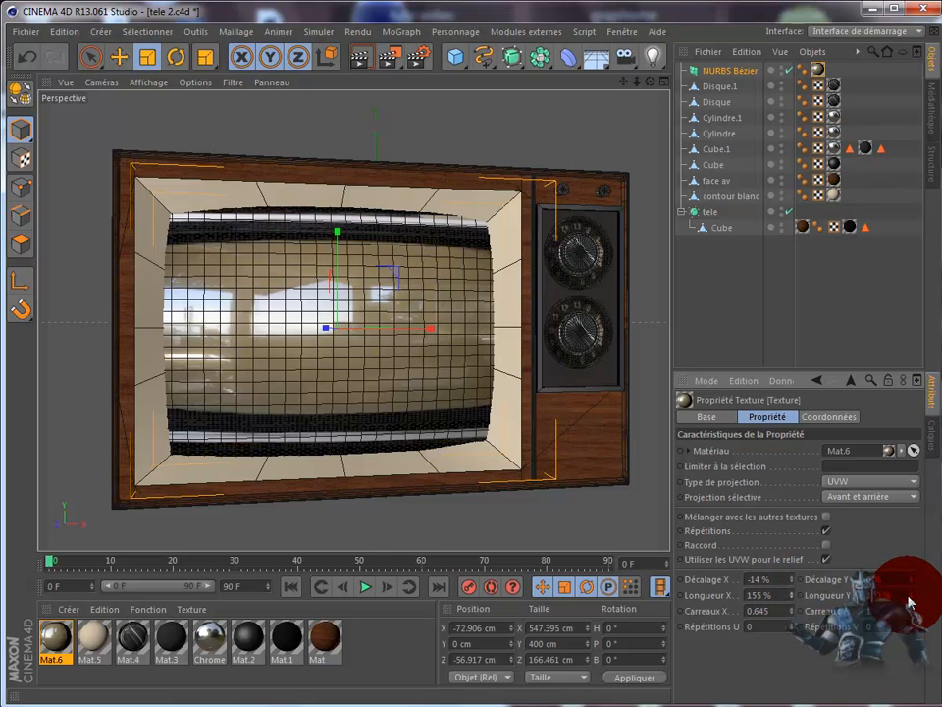
left_click_drag(912, 601, 912, 589)
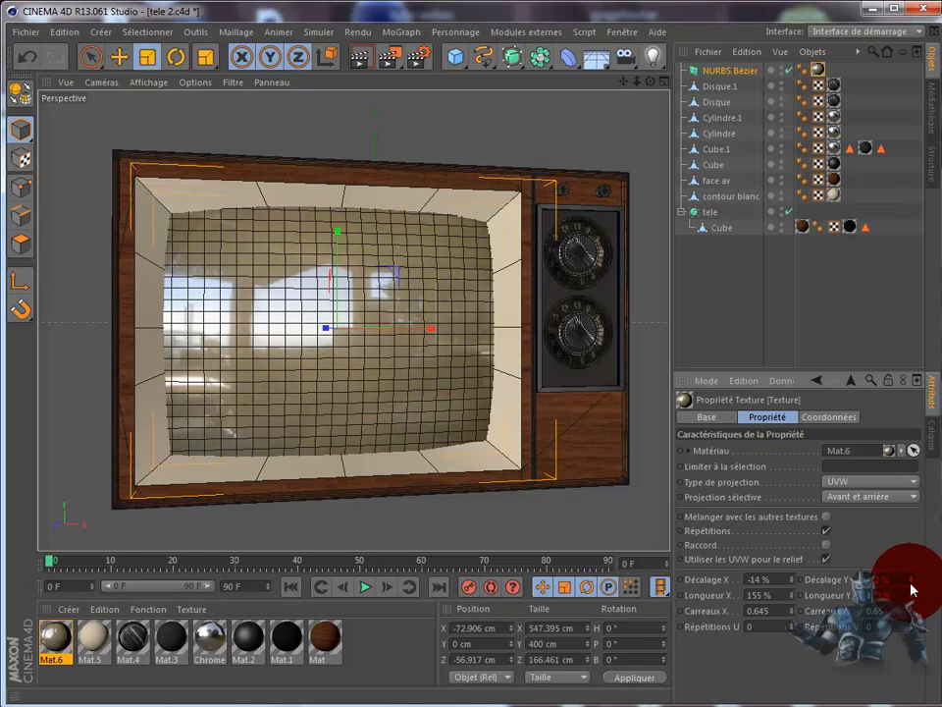
left_click(360, 60)
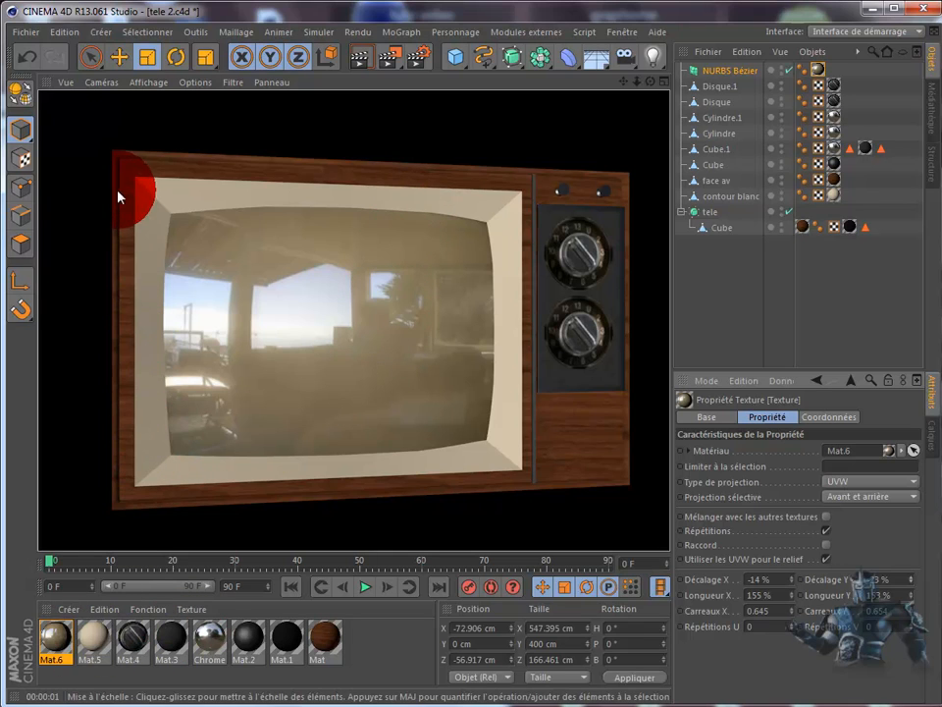
Enable specular color and specularity on the wood material Mat, set the specular width to 15 %, and render the view.
double_click(328, 653)
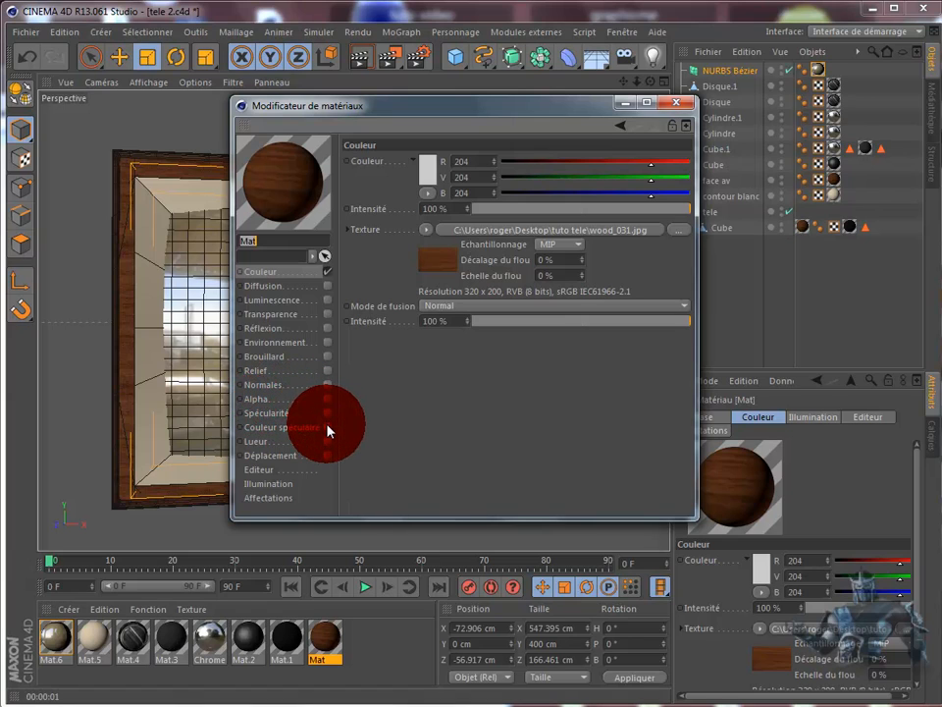
left_click(294, 427)
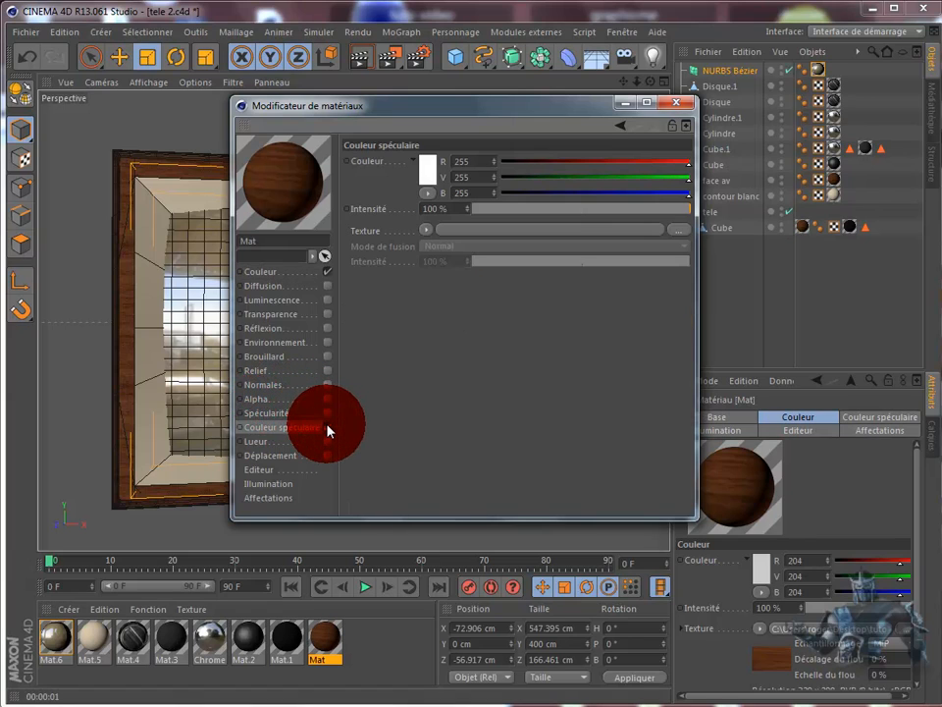
left_click(328, 413)
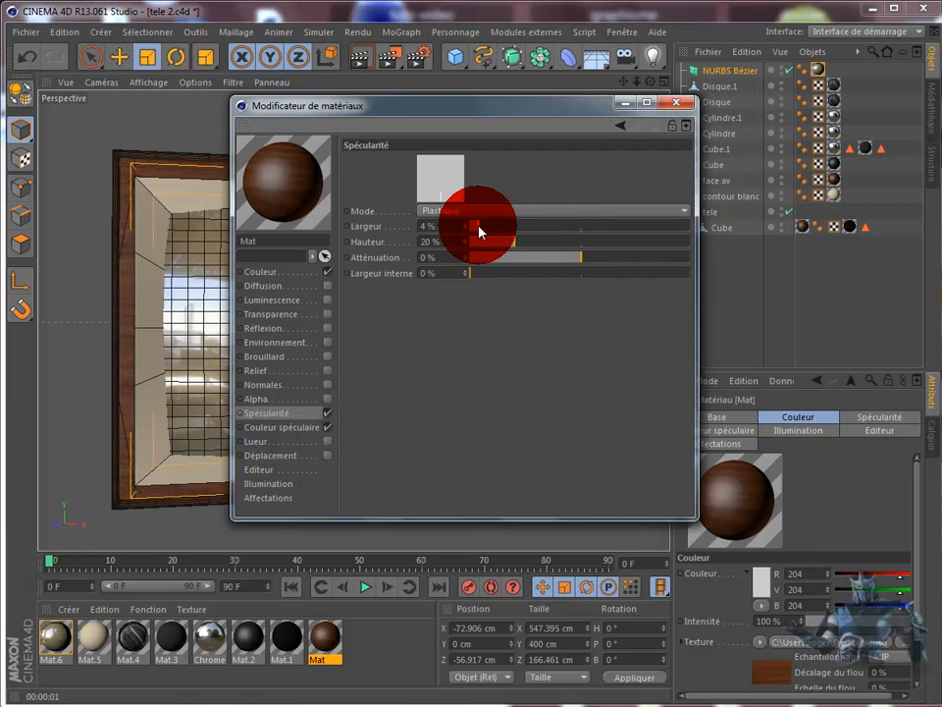
left_click_drag(485, 230, 505, 230)
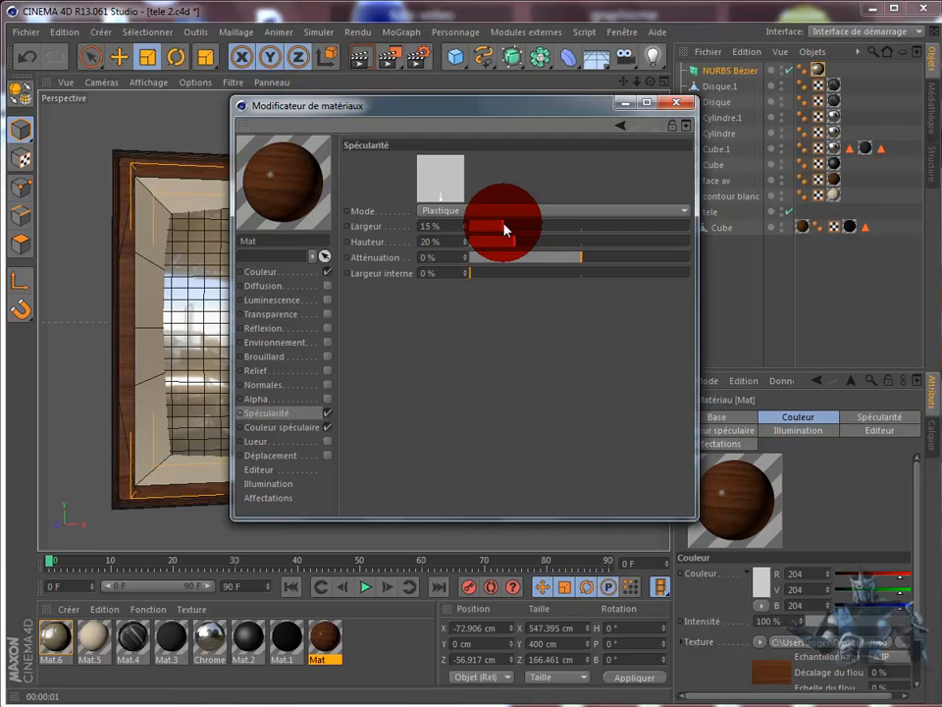
left_click_drag(584, 125, 905, 537)
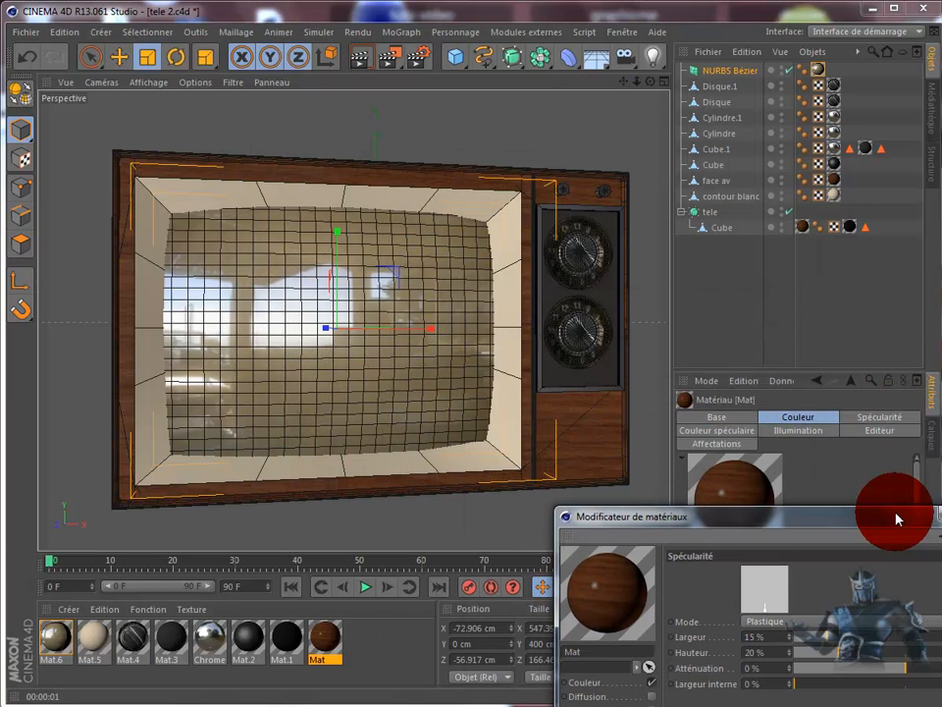
left_click(360, 60)
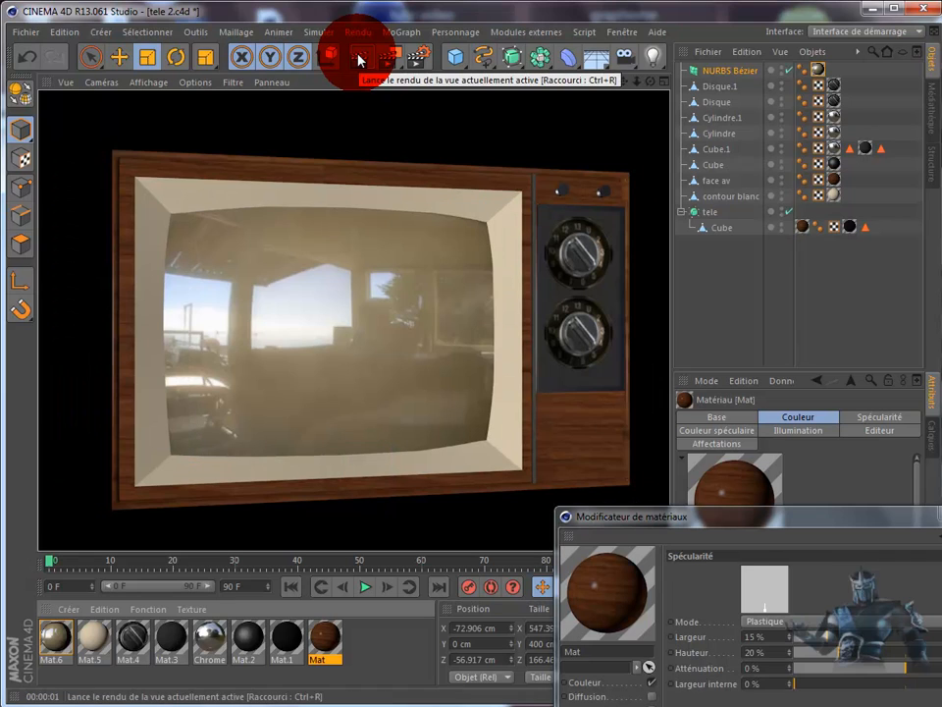
Raise the wood material's specular width to 20 % and finally 25 %, rendering the view after each change.
left_click(838, 638)
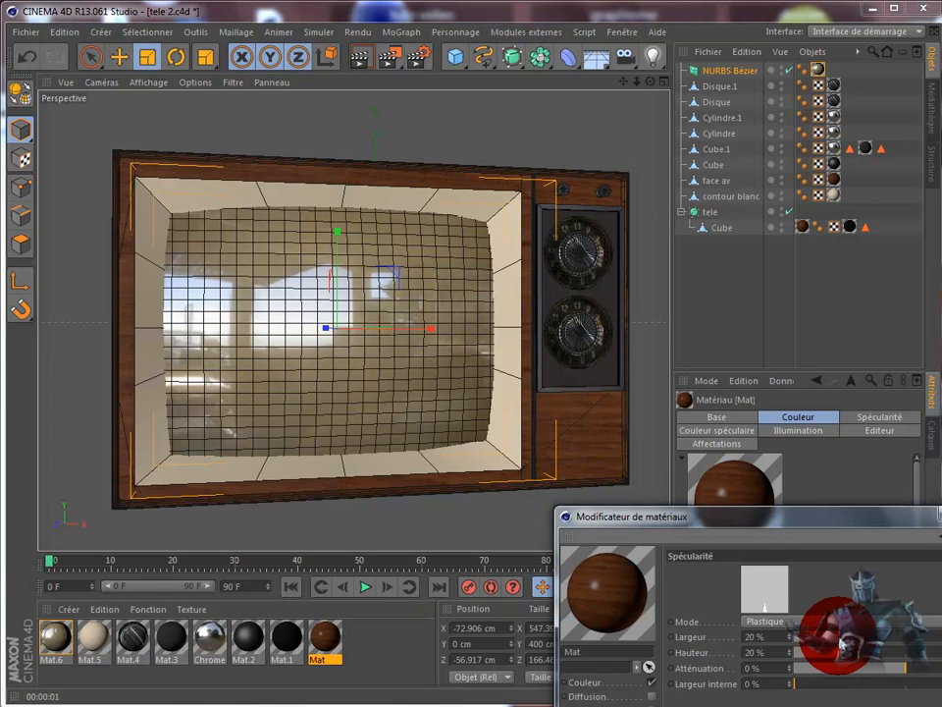
left_click(357, 57)
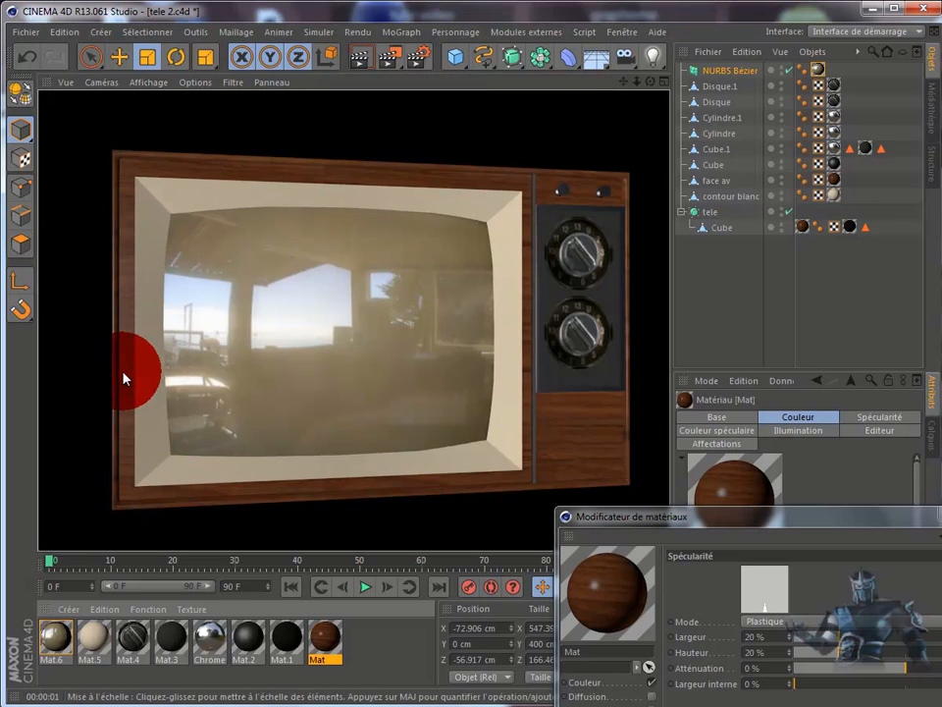
left_click(846, 638)
left_click_drag(846, 643, 851, 644)
left_click(361, 69)
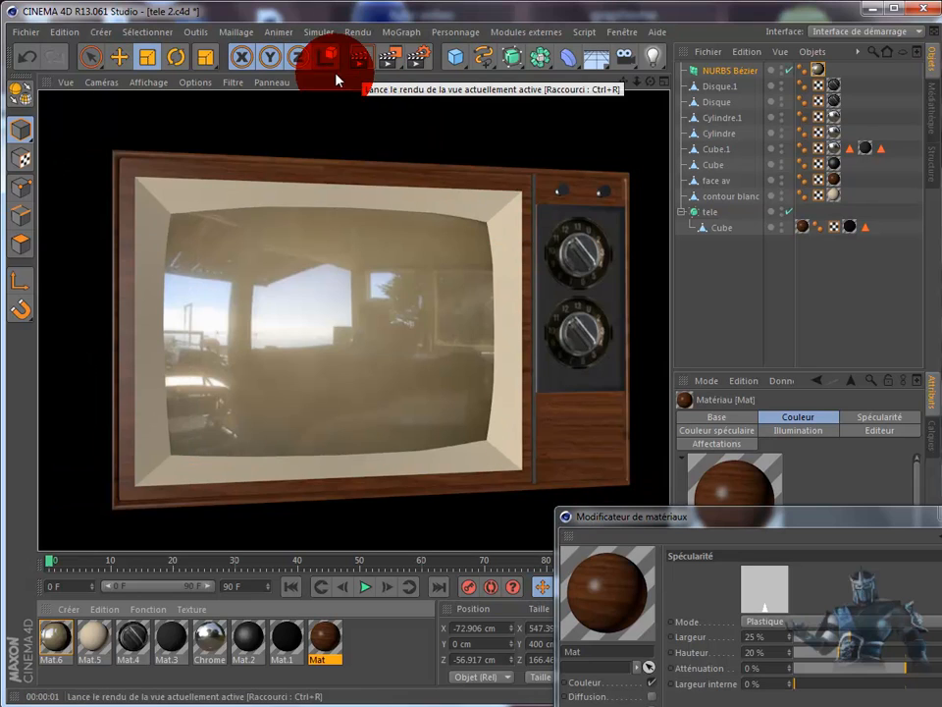
Set the specular width of the beige material Mat.5 to 25 % and render the view.
left_click(94, 644)
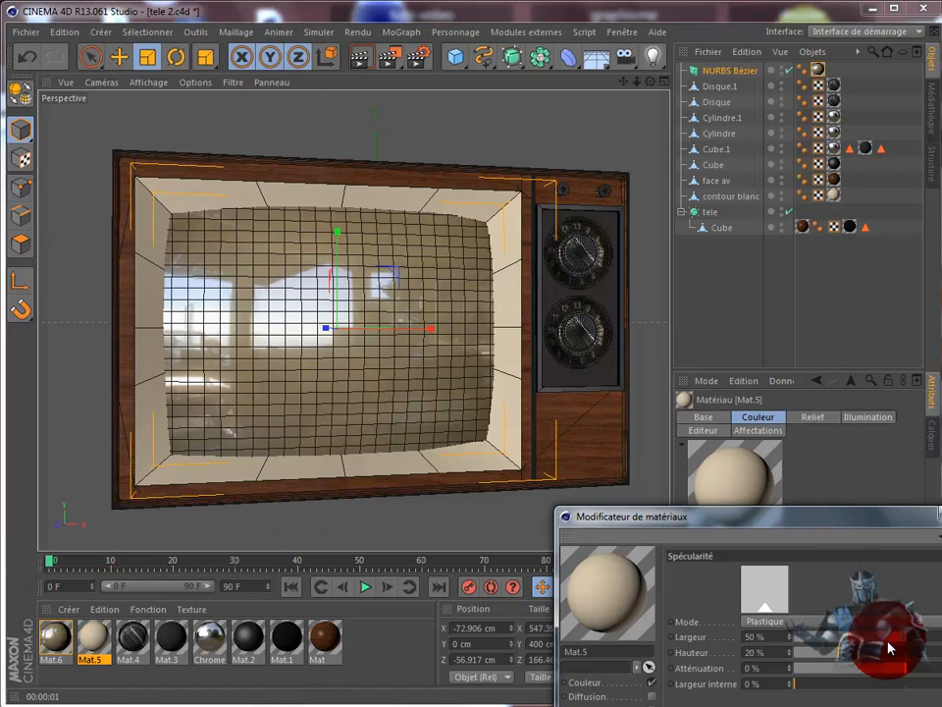
left_click(846, 638)
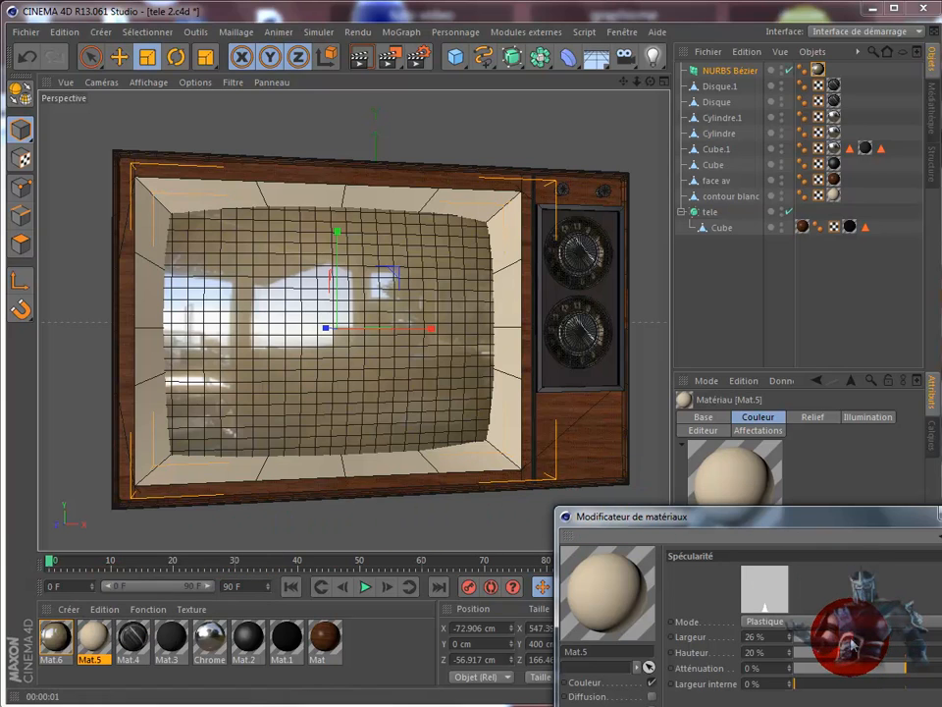
left_click(360, 67)
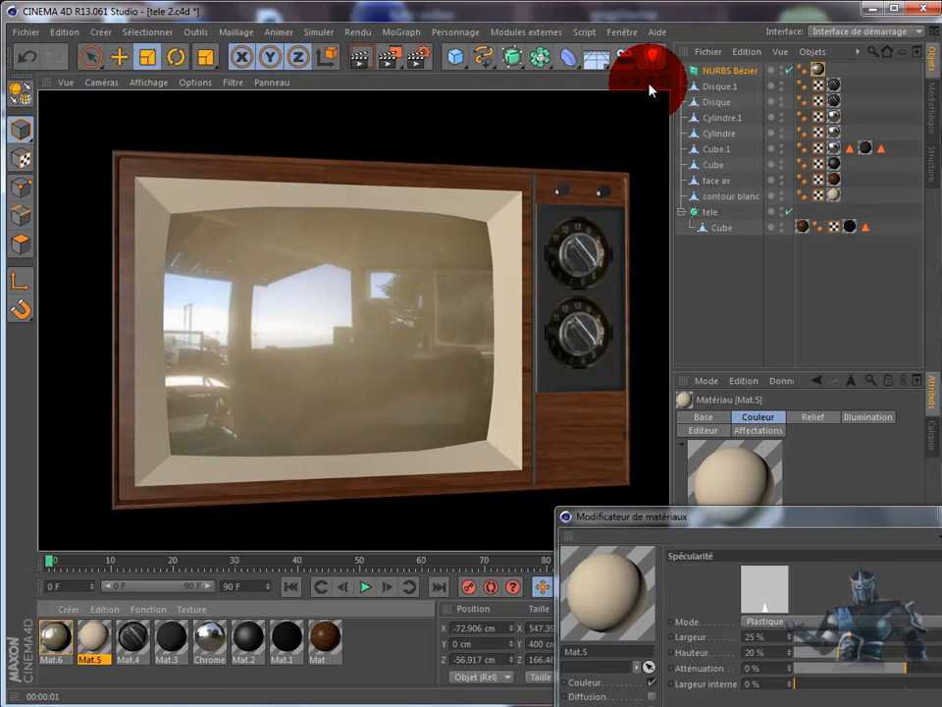
Render the TV's back, and enable specularity on the black material Mat.1 and the beige material Mat.5.
mouse_move(508, 393)
left_mouse_down("alt")
mouse_move(526, 384)
mouse_move(504, 392)
left_mouse_up("alt")
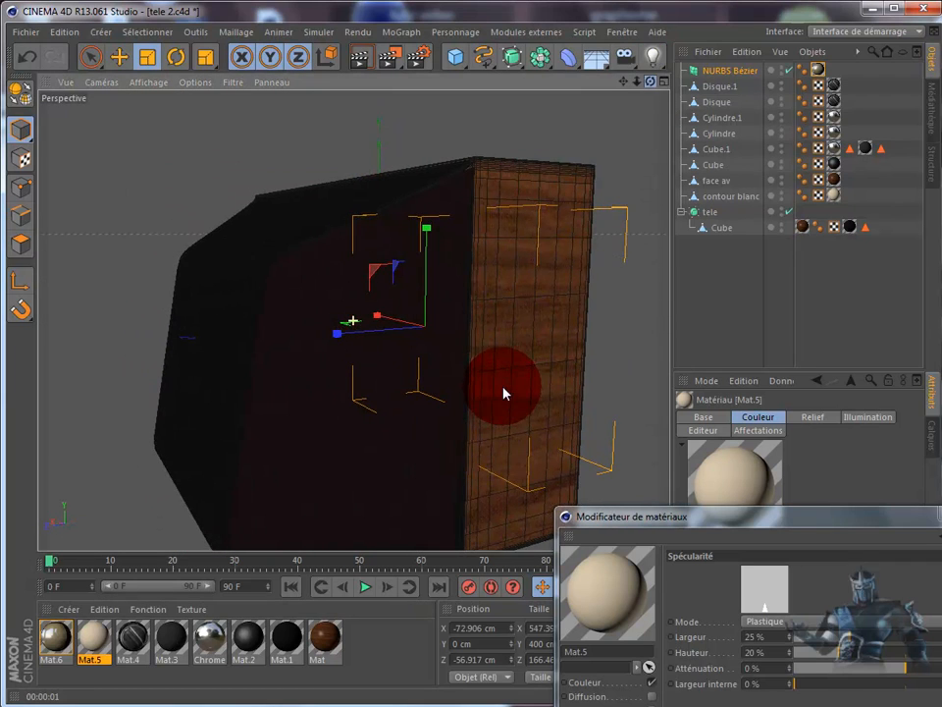
left_click(354, 61)
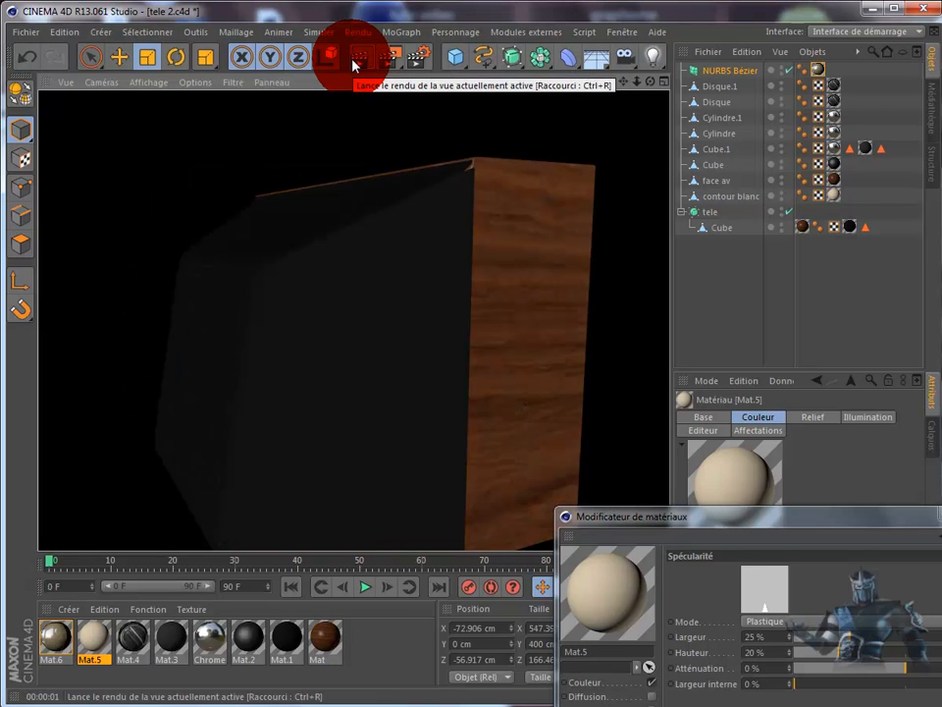
left_click(287, 639)
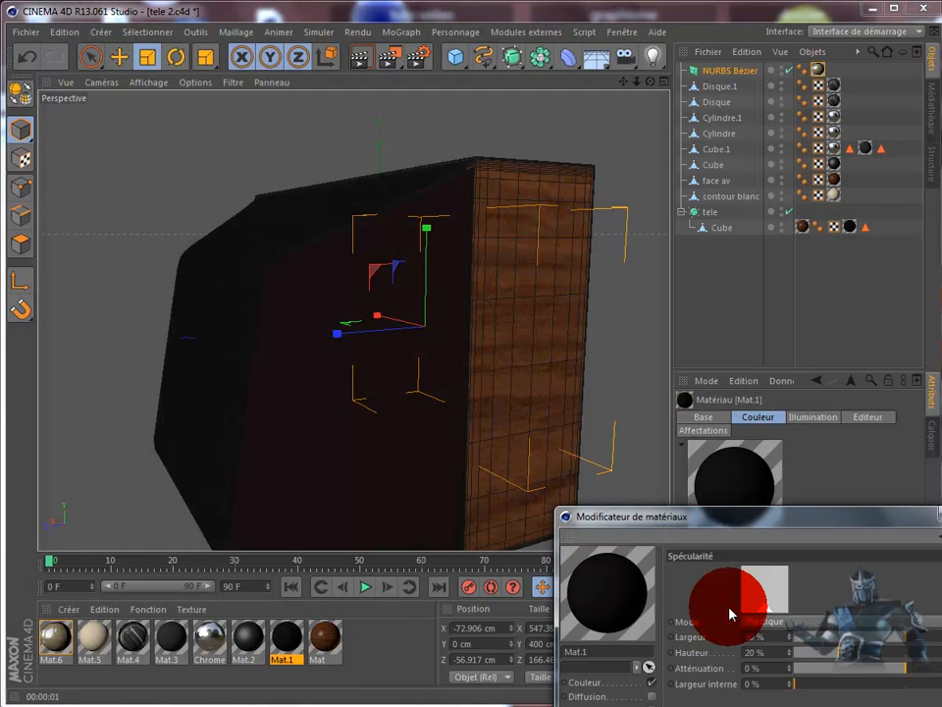
left_click_drag(734, 516, 716, 356)
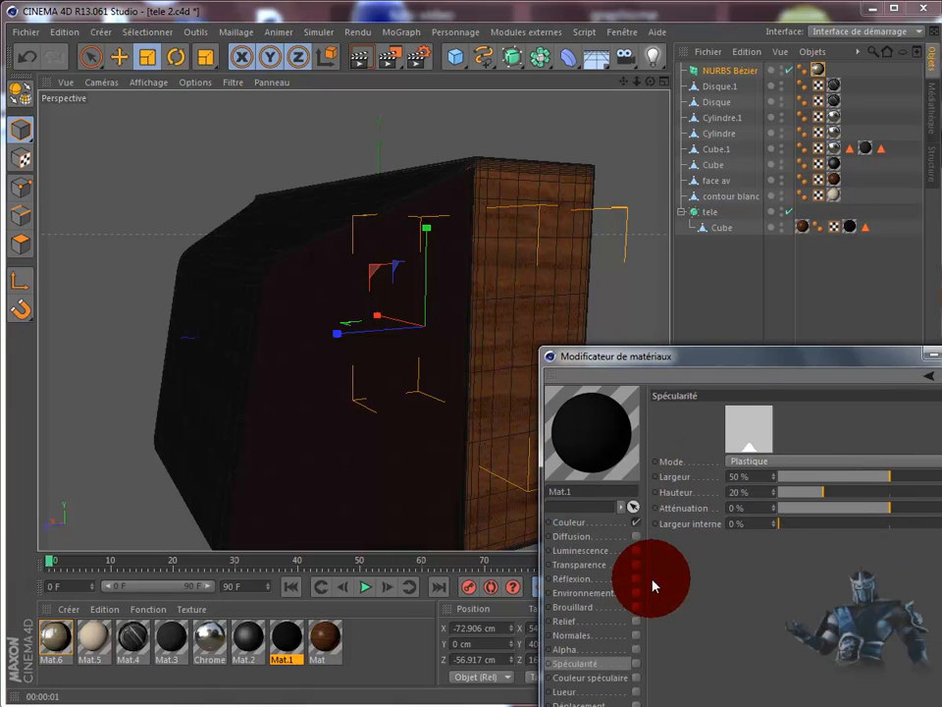
left_click(635, 664)
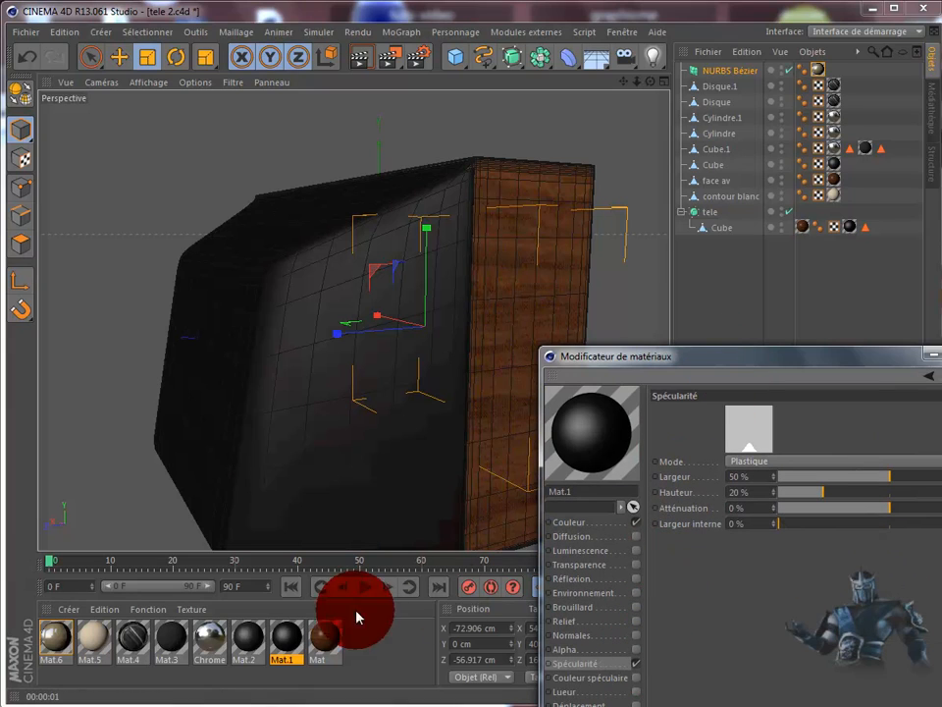
left_click(91, 638)
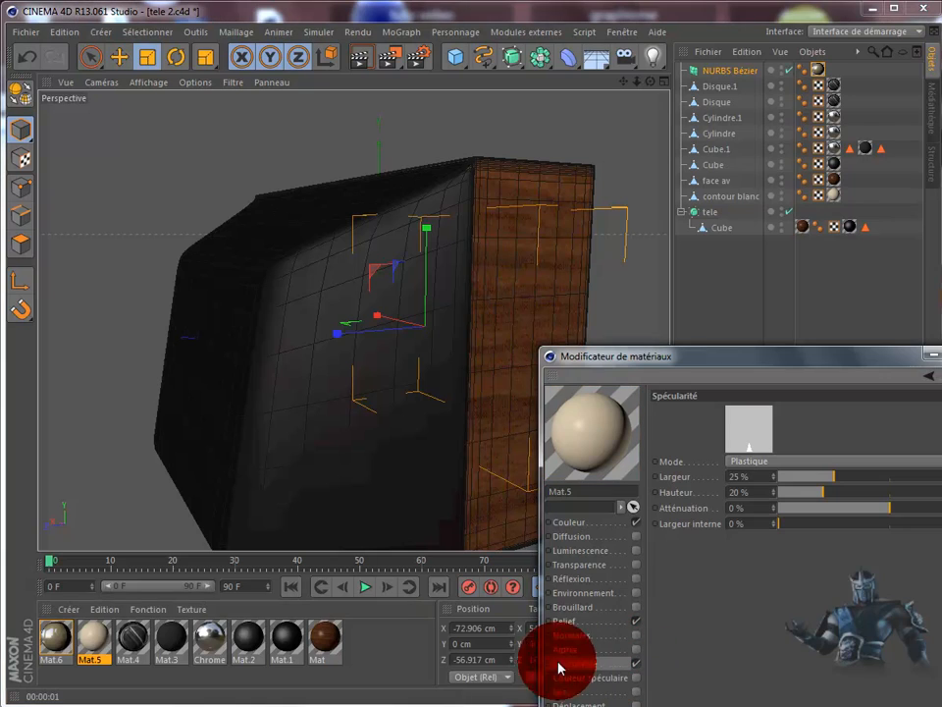
Set the specular width of the black material Mat.1 to 27 % and render the TV's back.
left_click(287, 640)
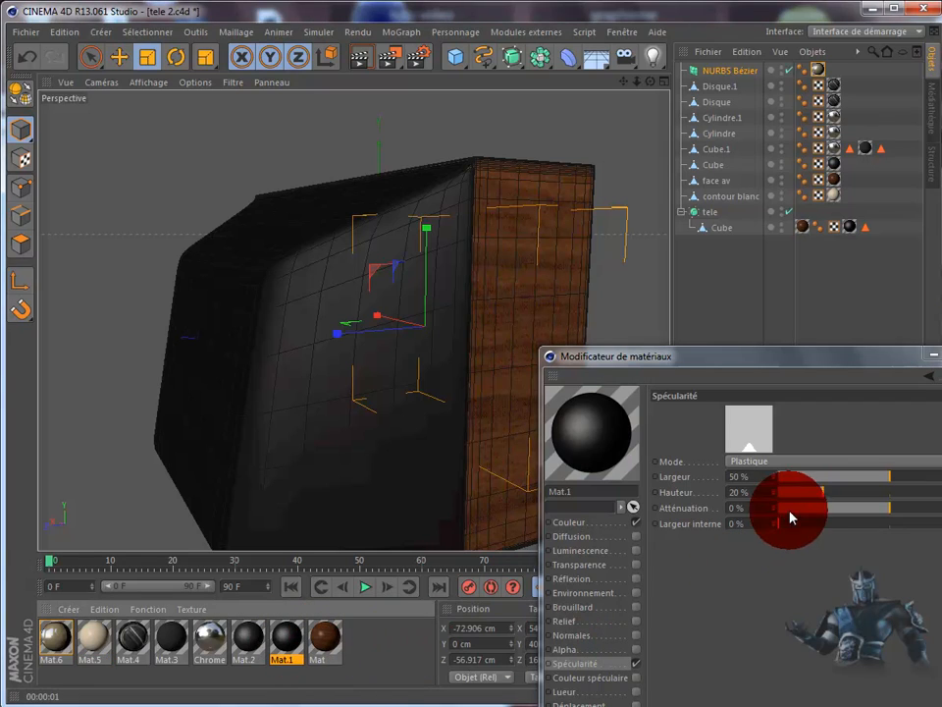
left_click(836, 477)
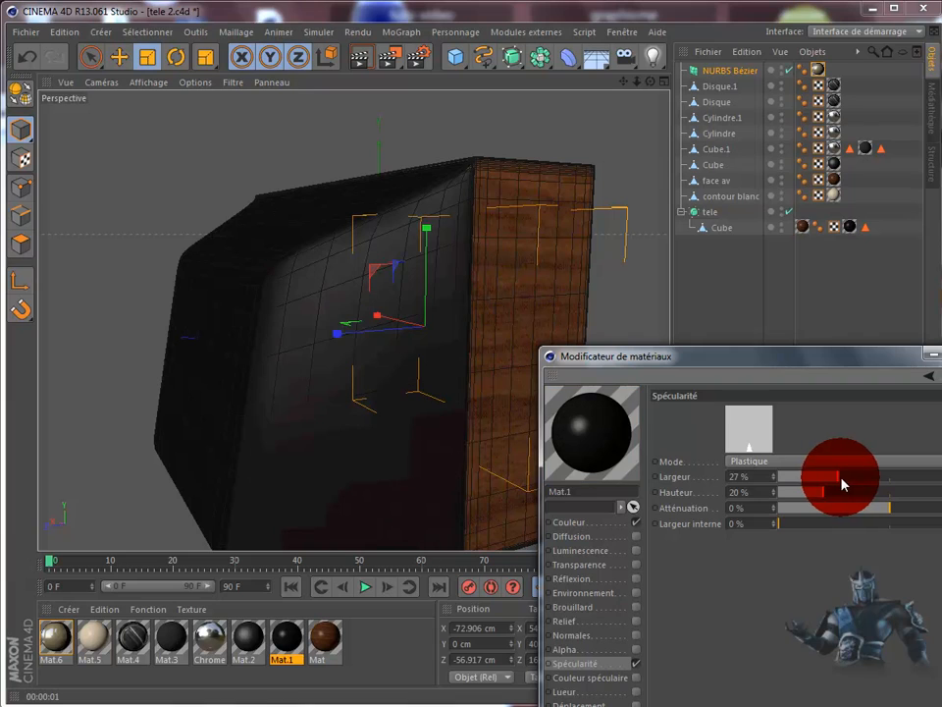
left_click(363, 64)
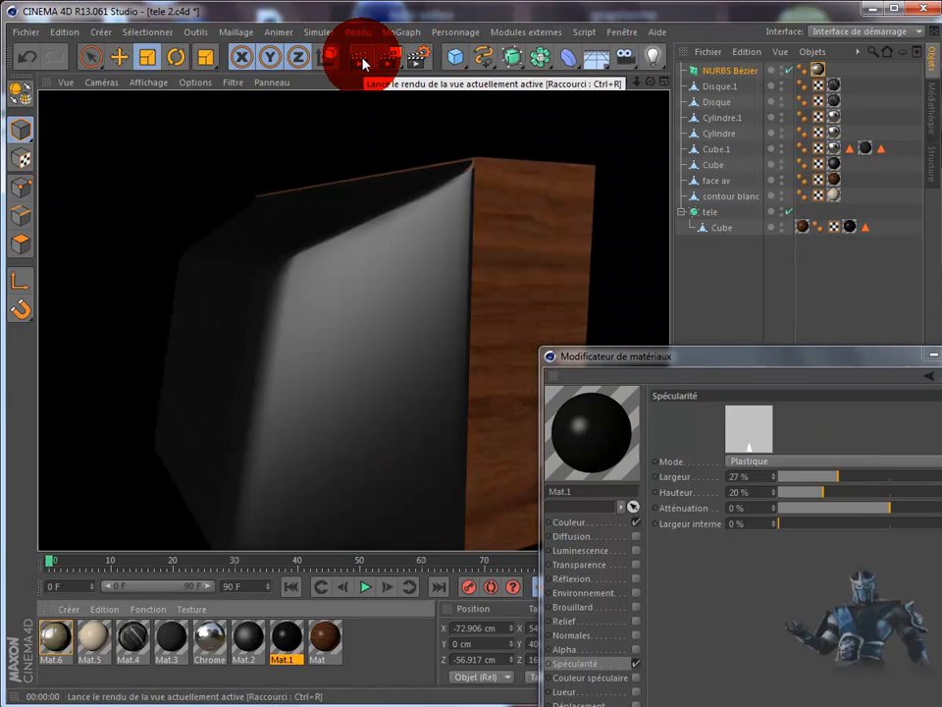
Close the material editor and check the textured TV in renders from the front and from a three-quarter angle.
left_click_drag(650, 82, 497, 383)
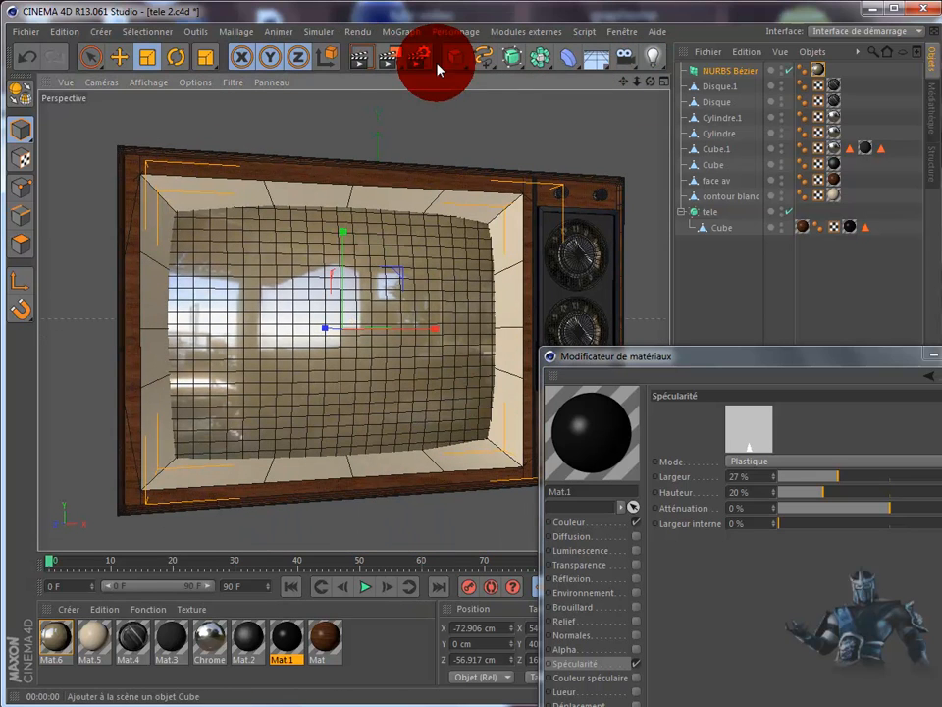
left_click(363, 61)
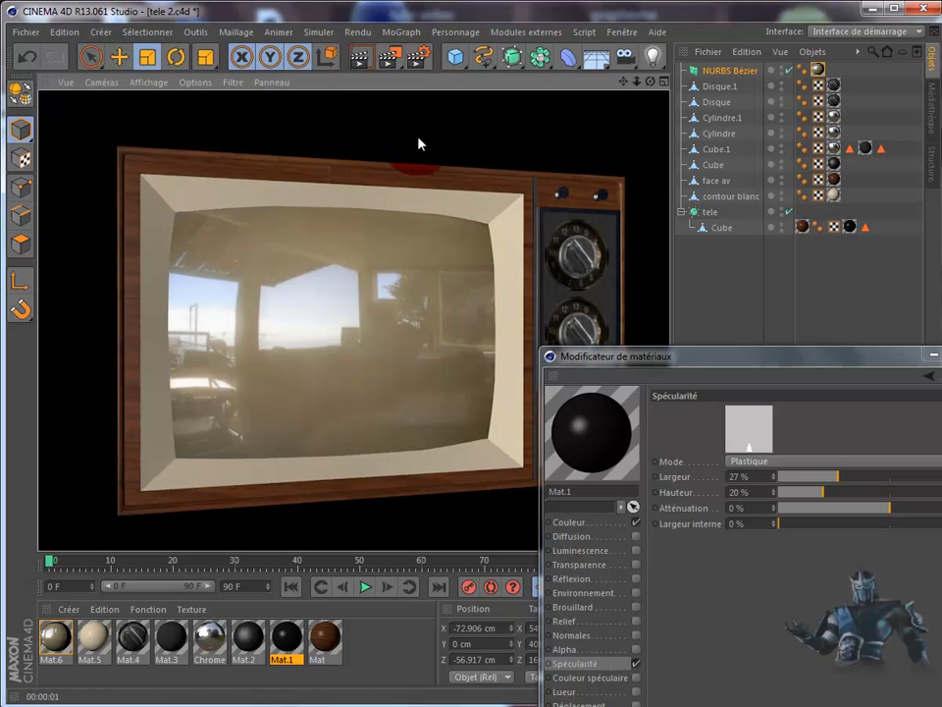
left_click(941, 354)
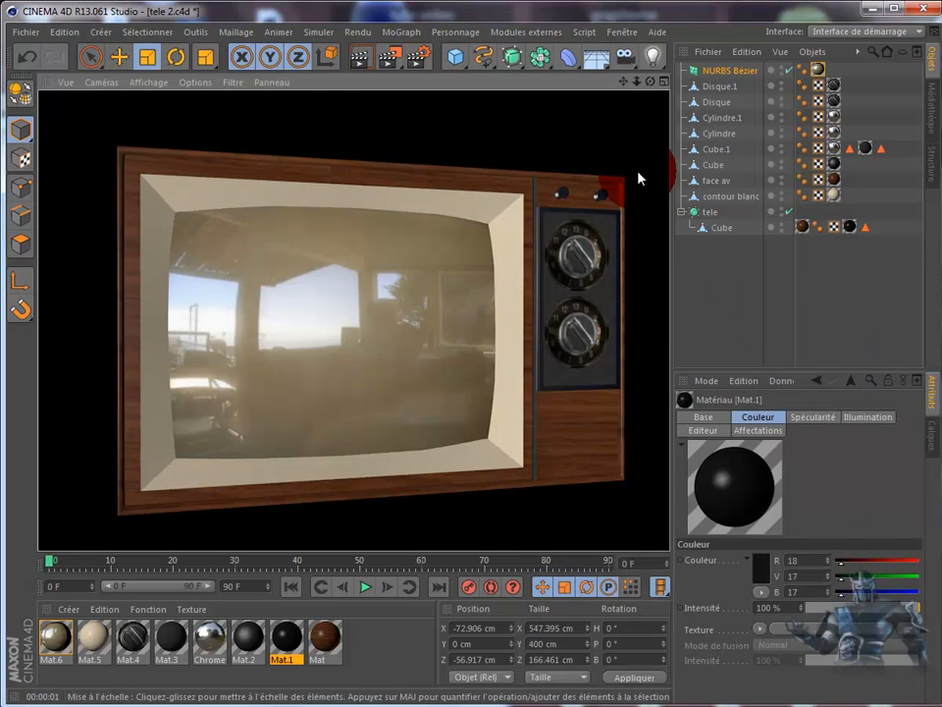
left_click_drag(649, 85, 503, 388)
left_click(366, 57)
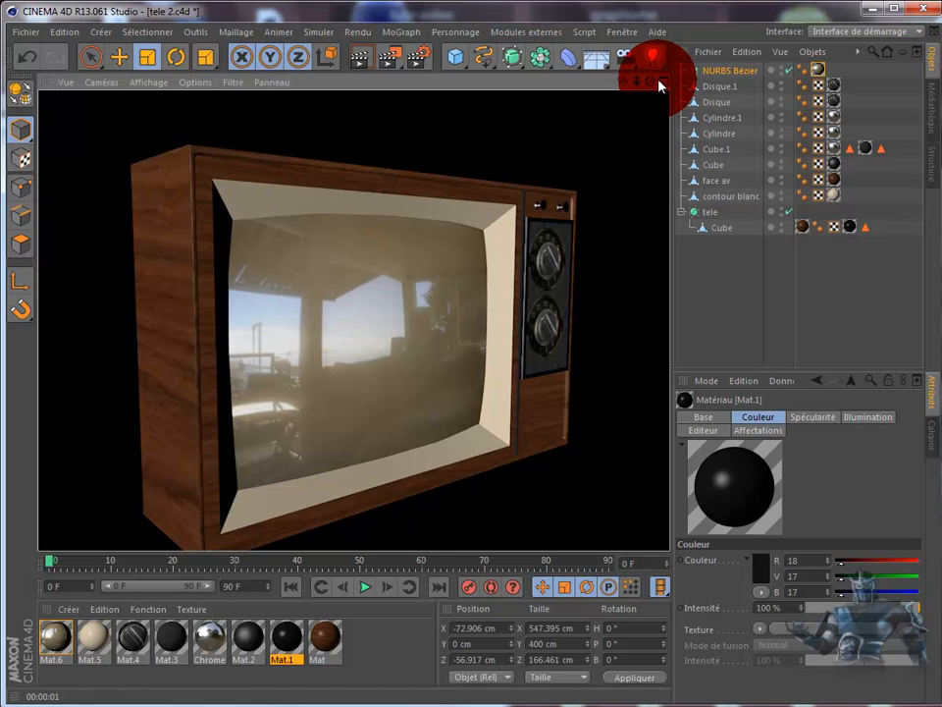
left_click_drag(653, 88, 631, 100)
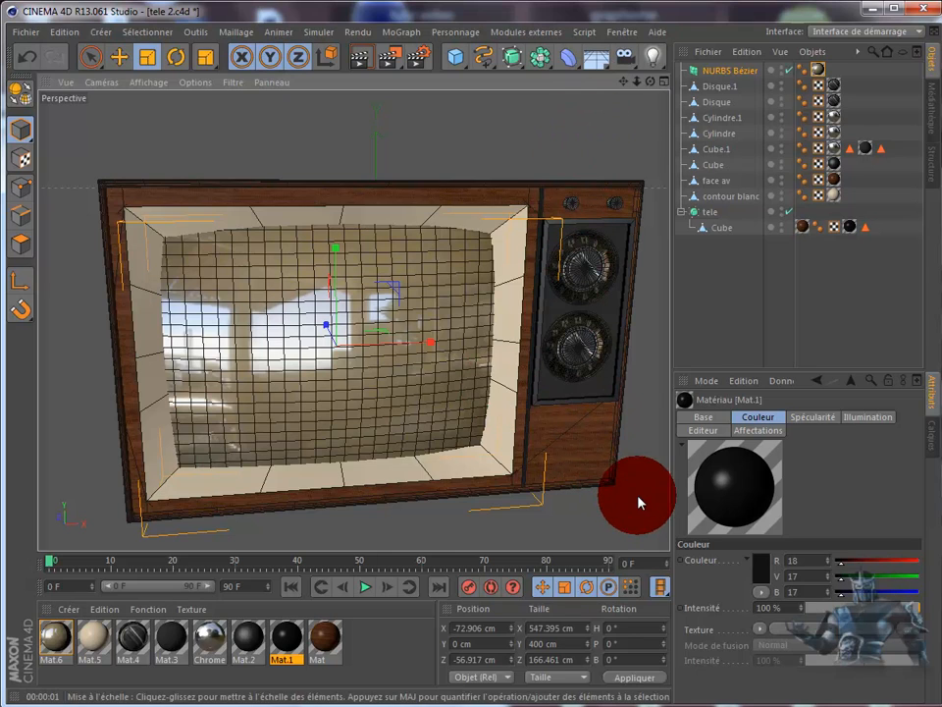